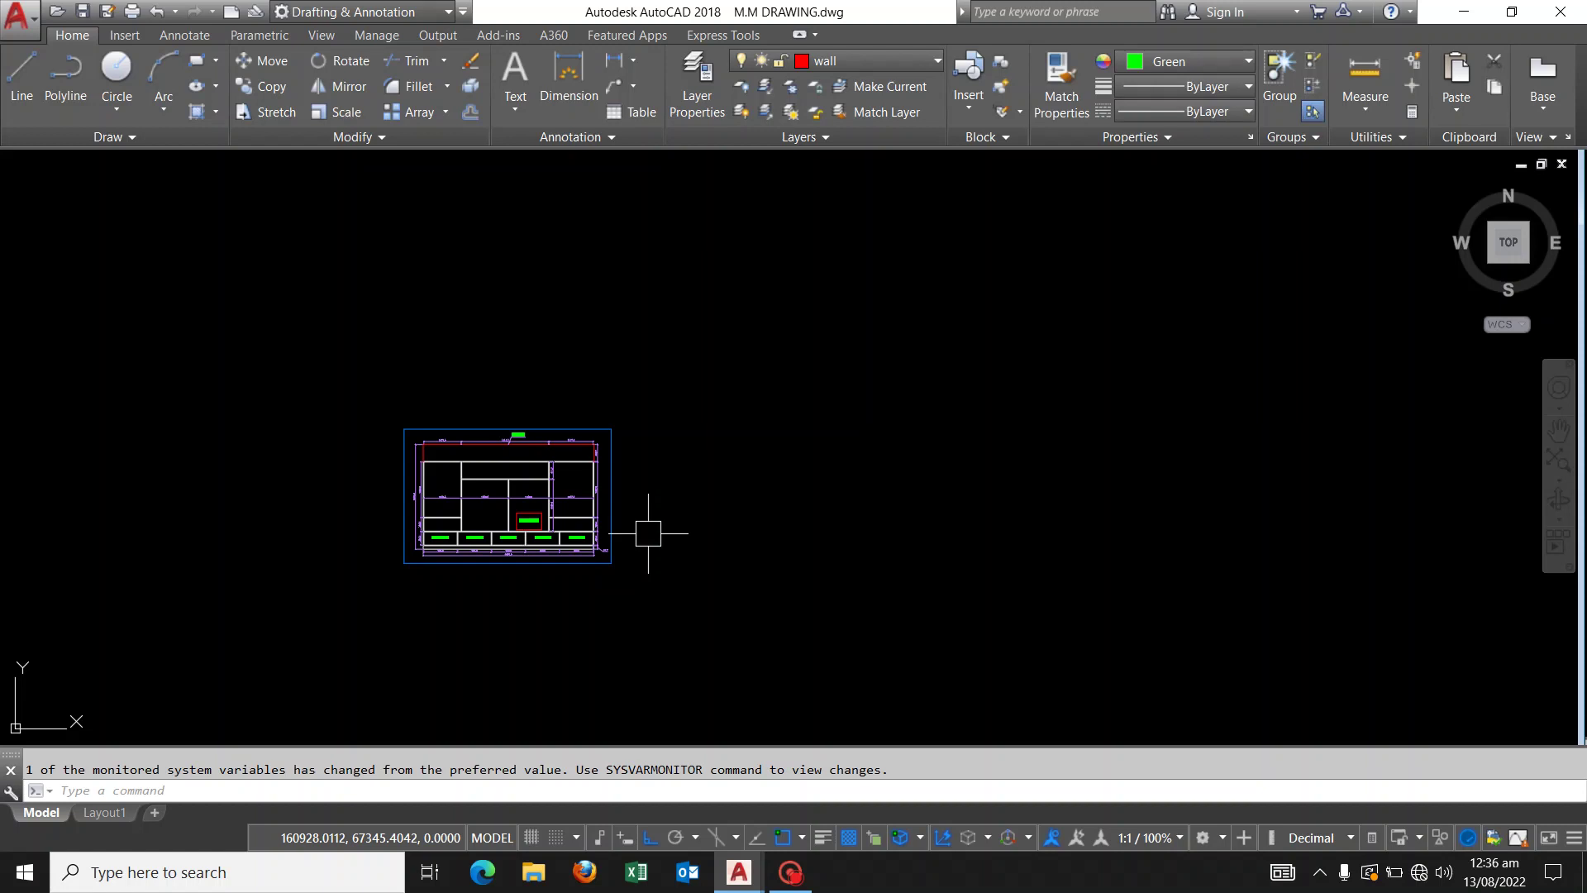
Zoom and pan the ceiling, fireplace and cabinets elevation to the far left, leaving empty canvas
scroll(648, 533, "up", 3)
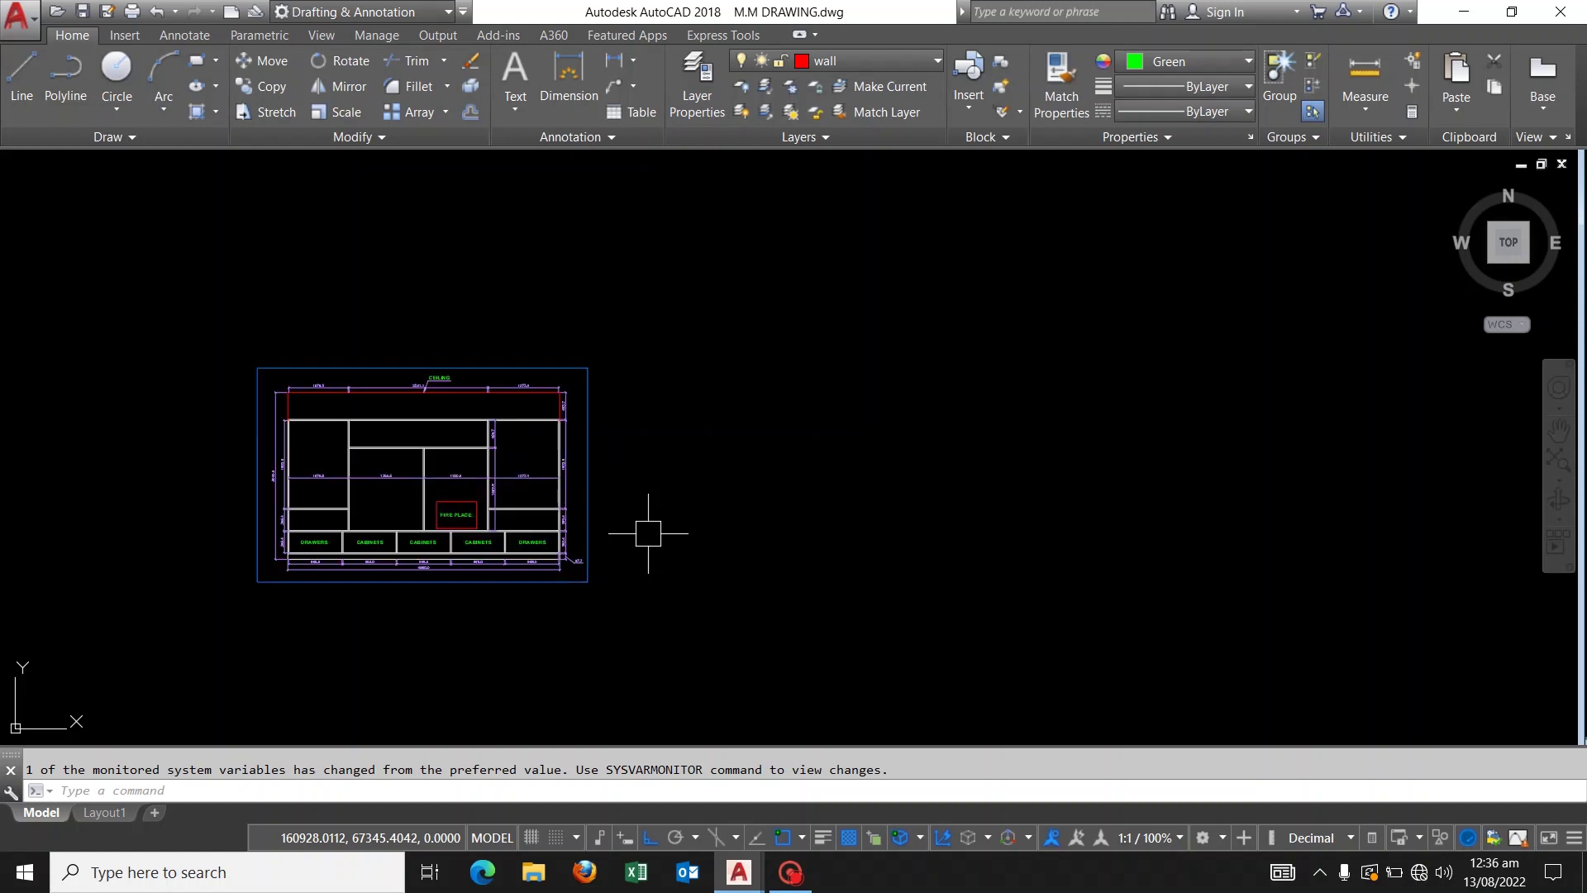
scroll(648, 531, "up", 2)
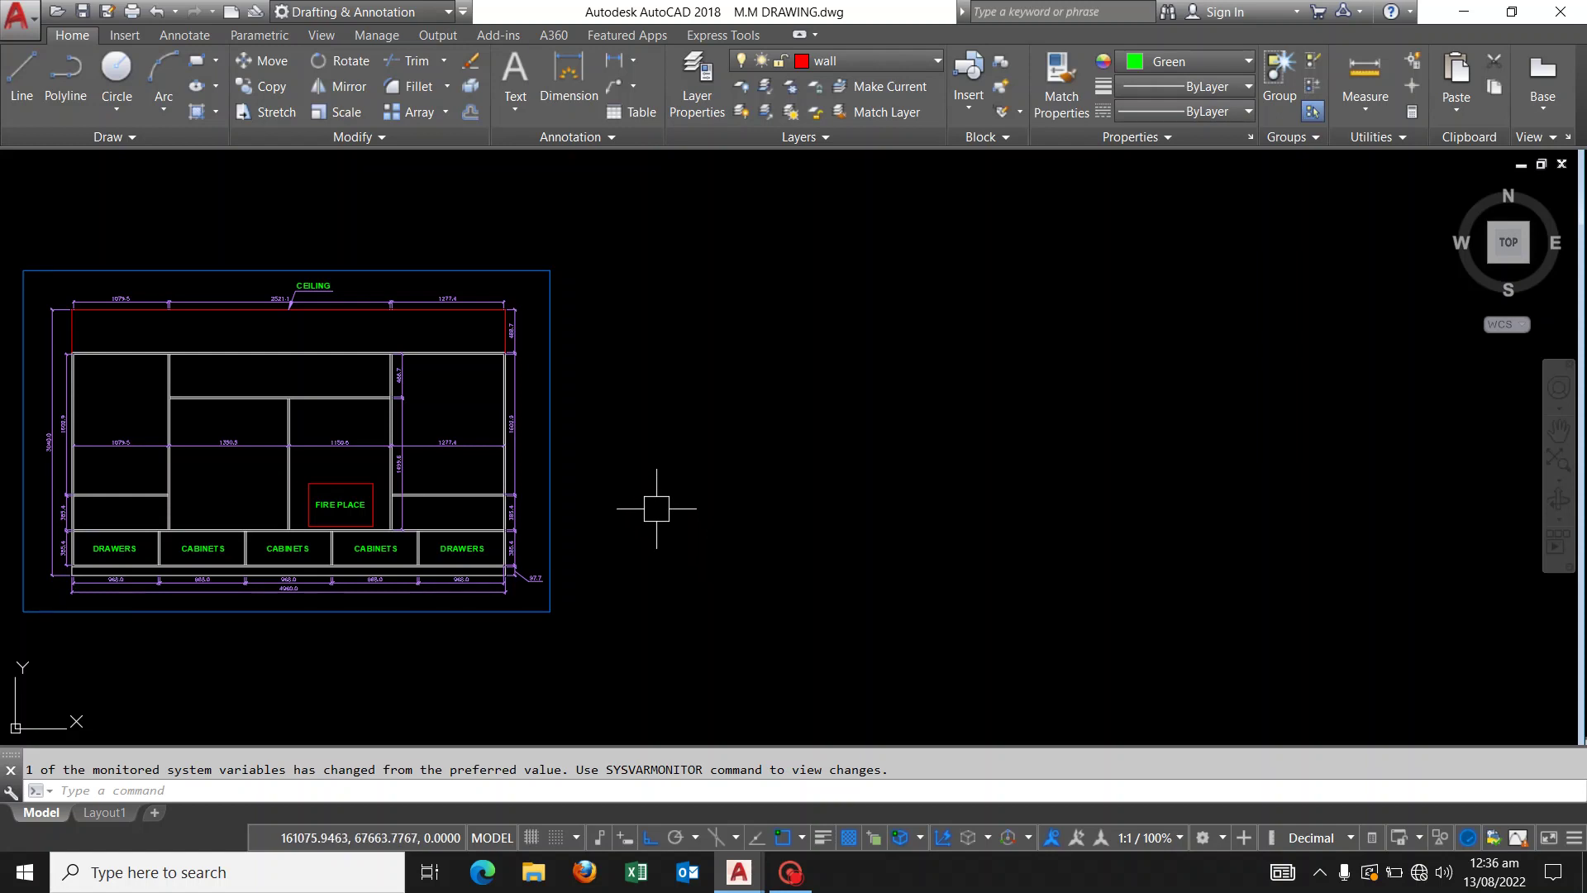
scroll(655, 510, "down", 2)
mouse_move(684, 499)
middle_mouse_down()
mouse_move(731, 487)
mouse_move(507, 496)
middle_mouse_up()
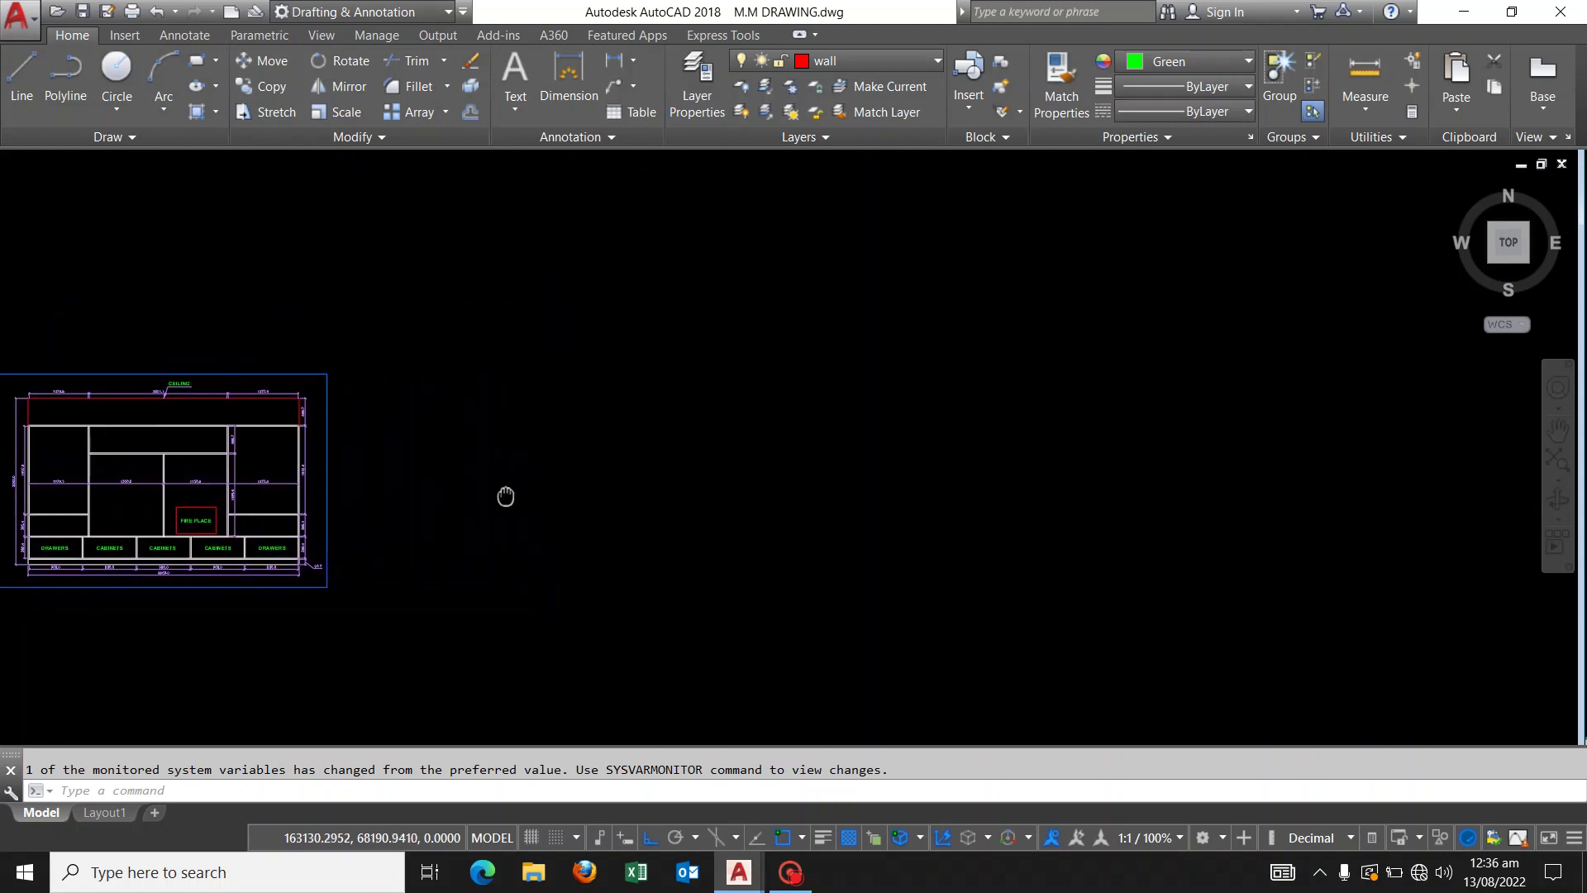
middle_click_drag(641, 485, 464, 461)
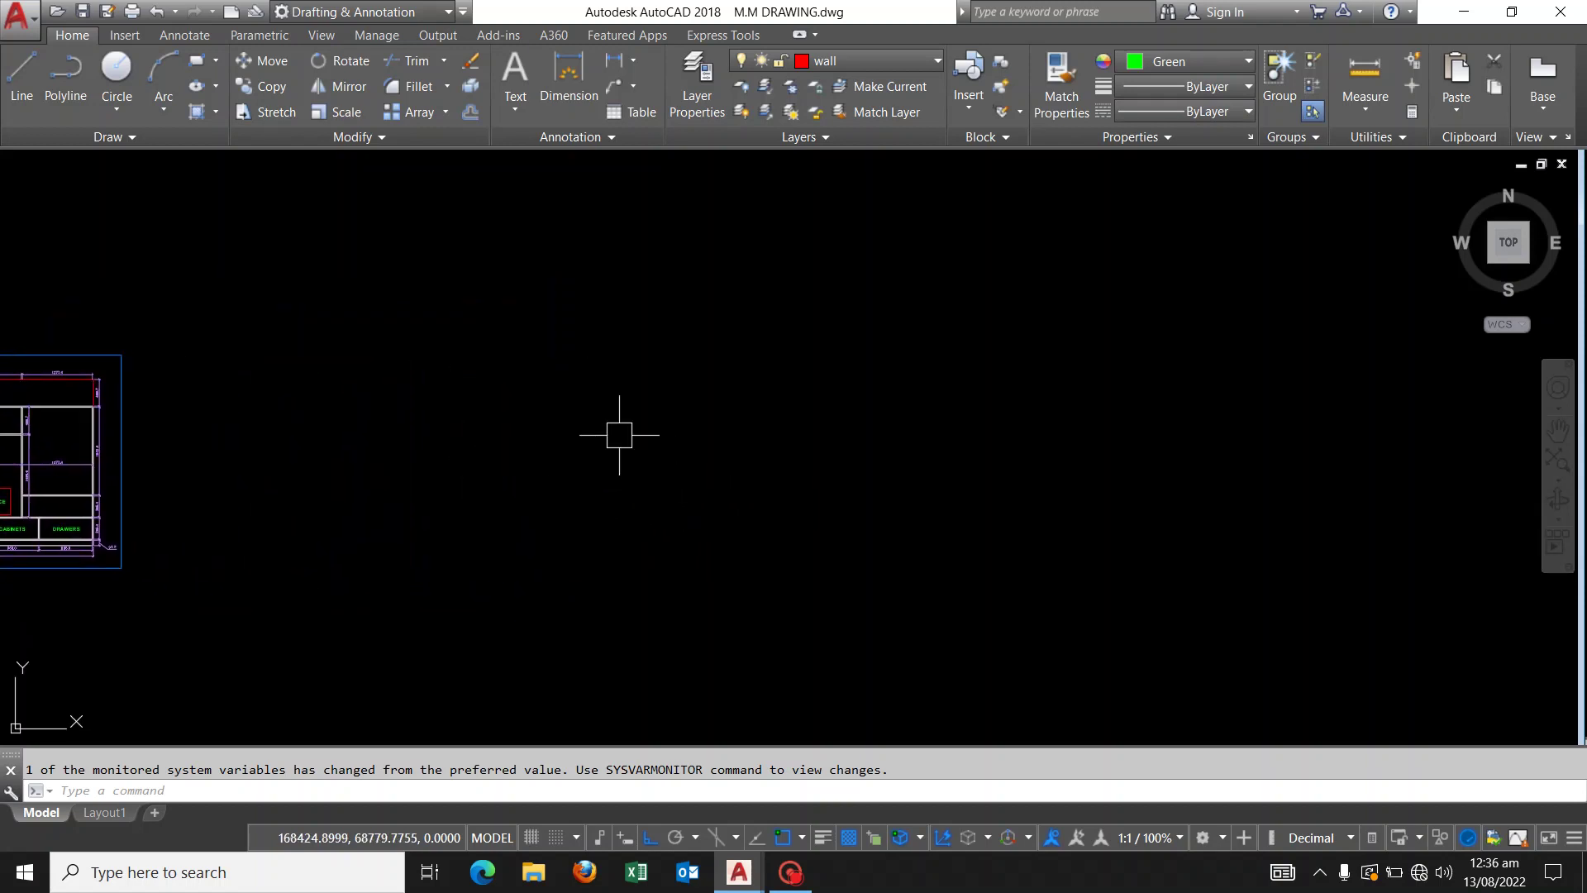
middle_click_drag(620, 435, 594, 441)
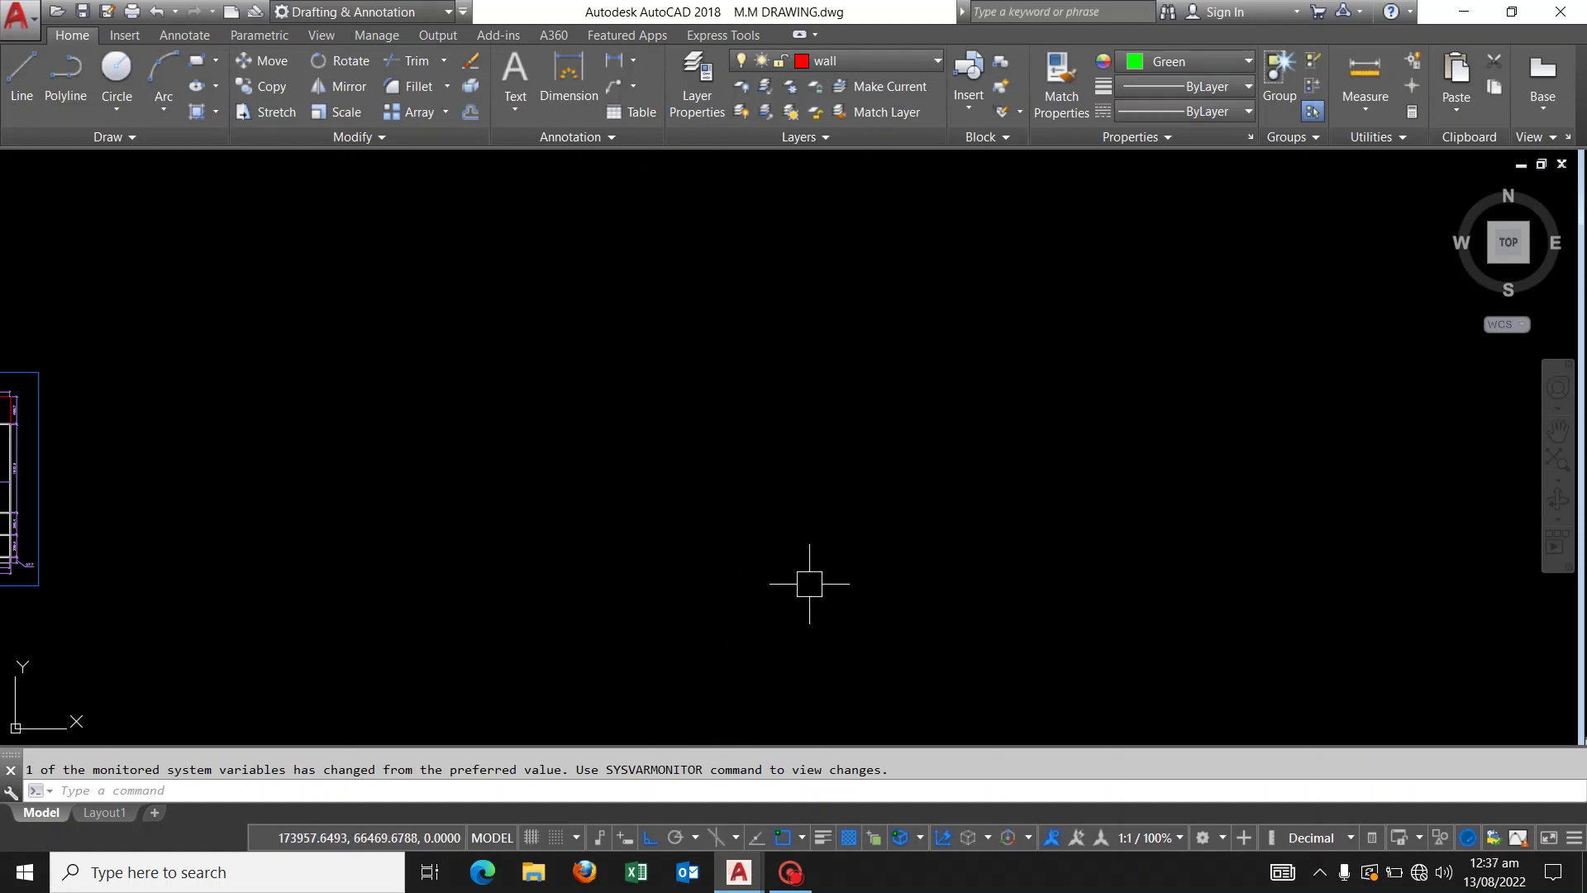
middle_click_drag(818, 567, 790, 572)
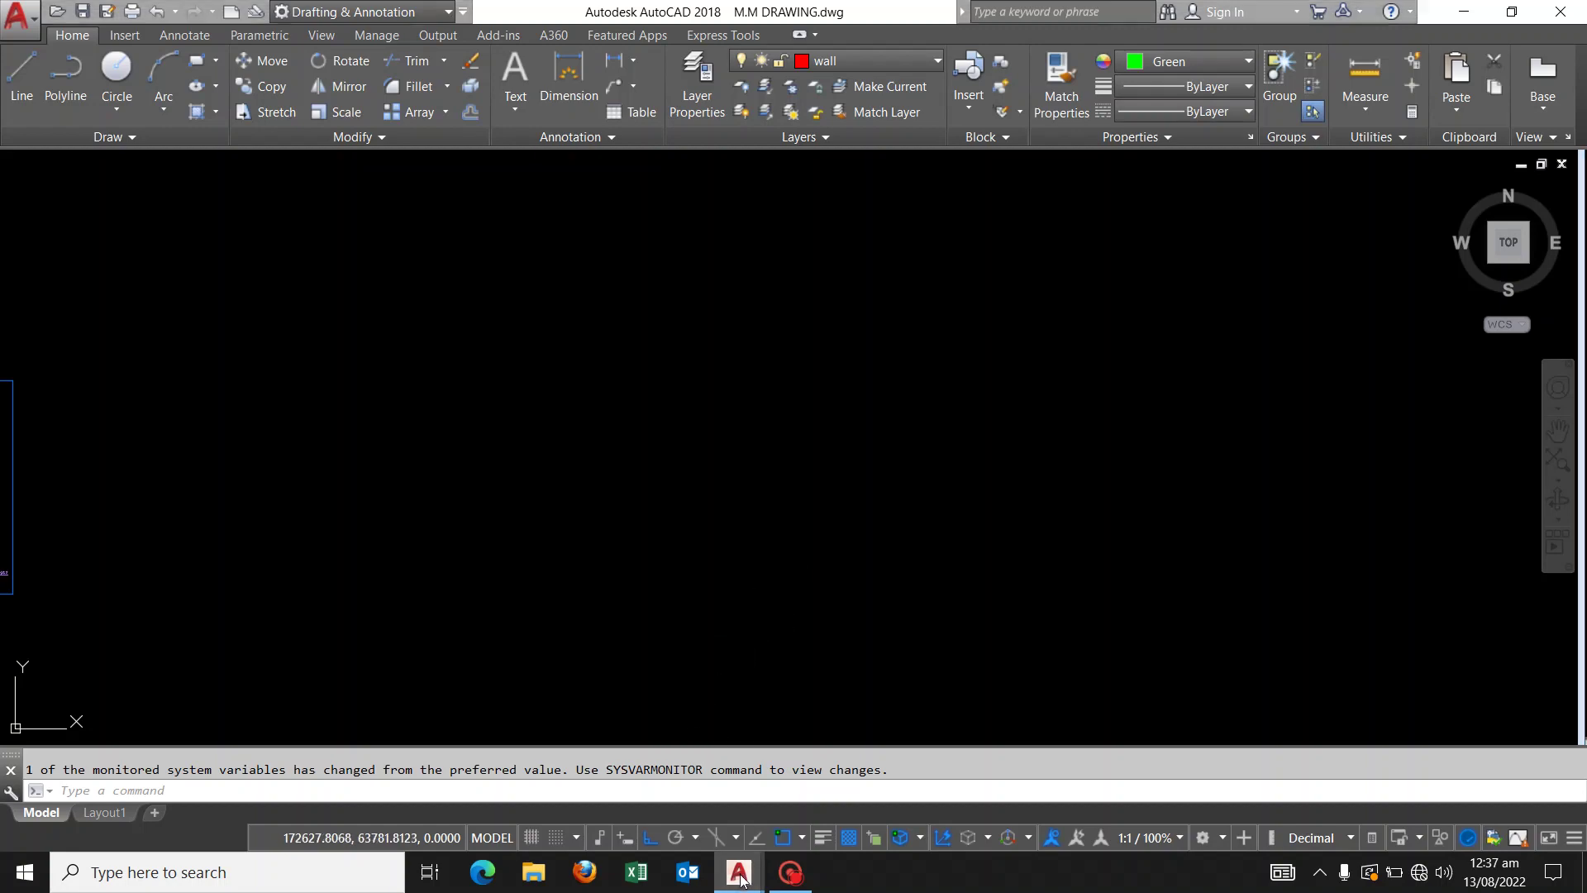
Switch to JAVED.dwg and inspect the ground floor plan's lower rooms, drawing room and car porch
mouse_move(737, 871)
left_click(676, 800)
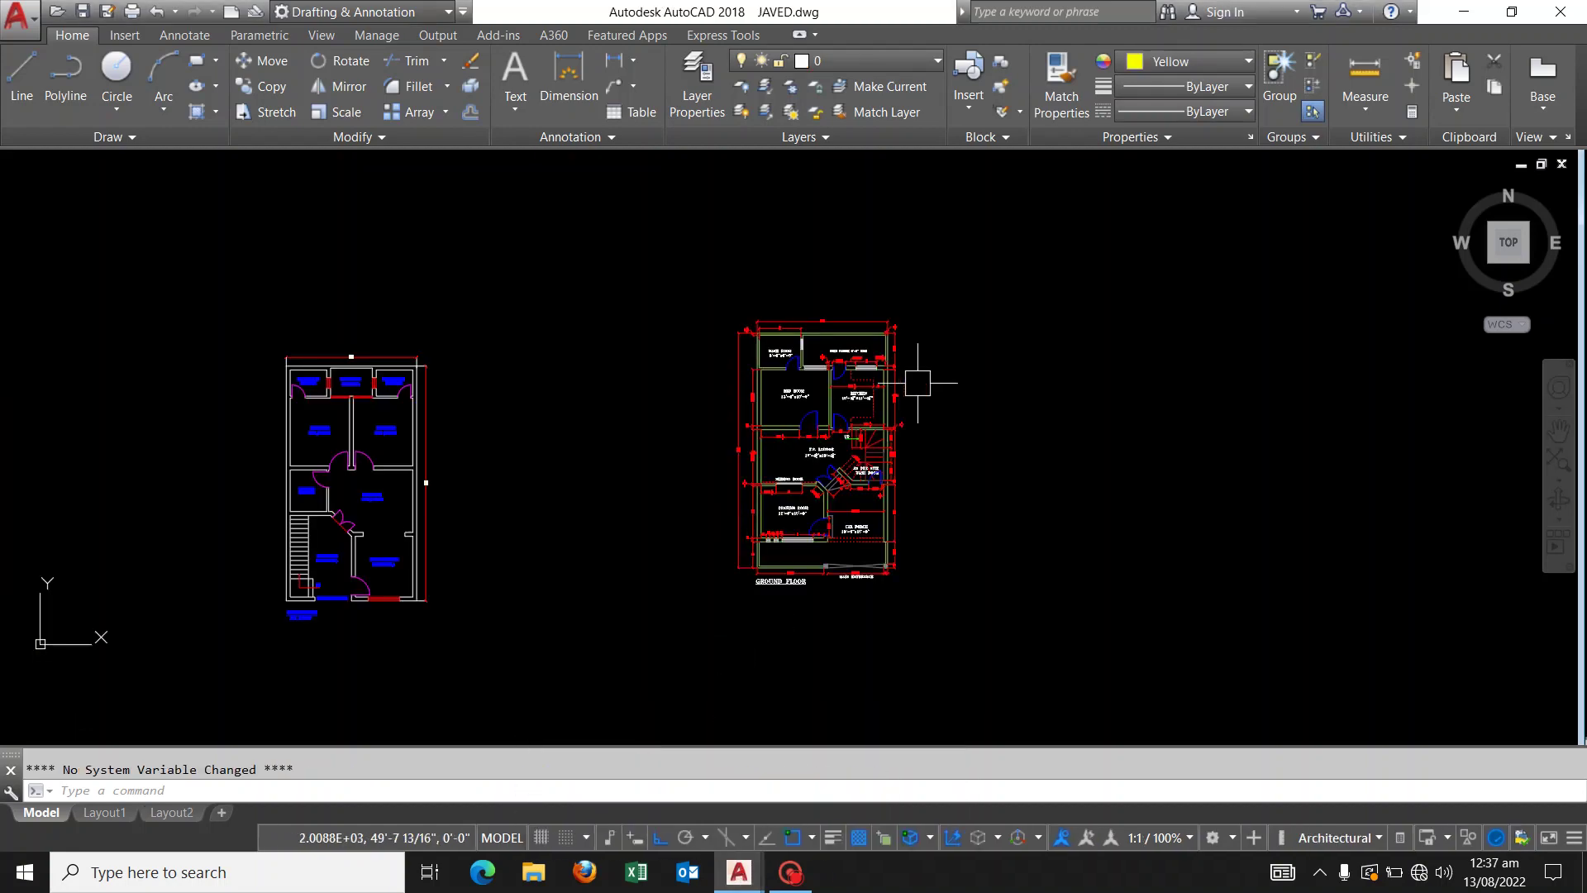
scroll(941, 398, "up", 5)
scroll(904, 397, "down", 2)
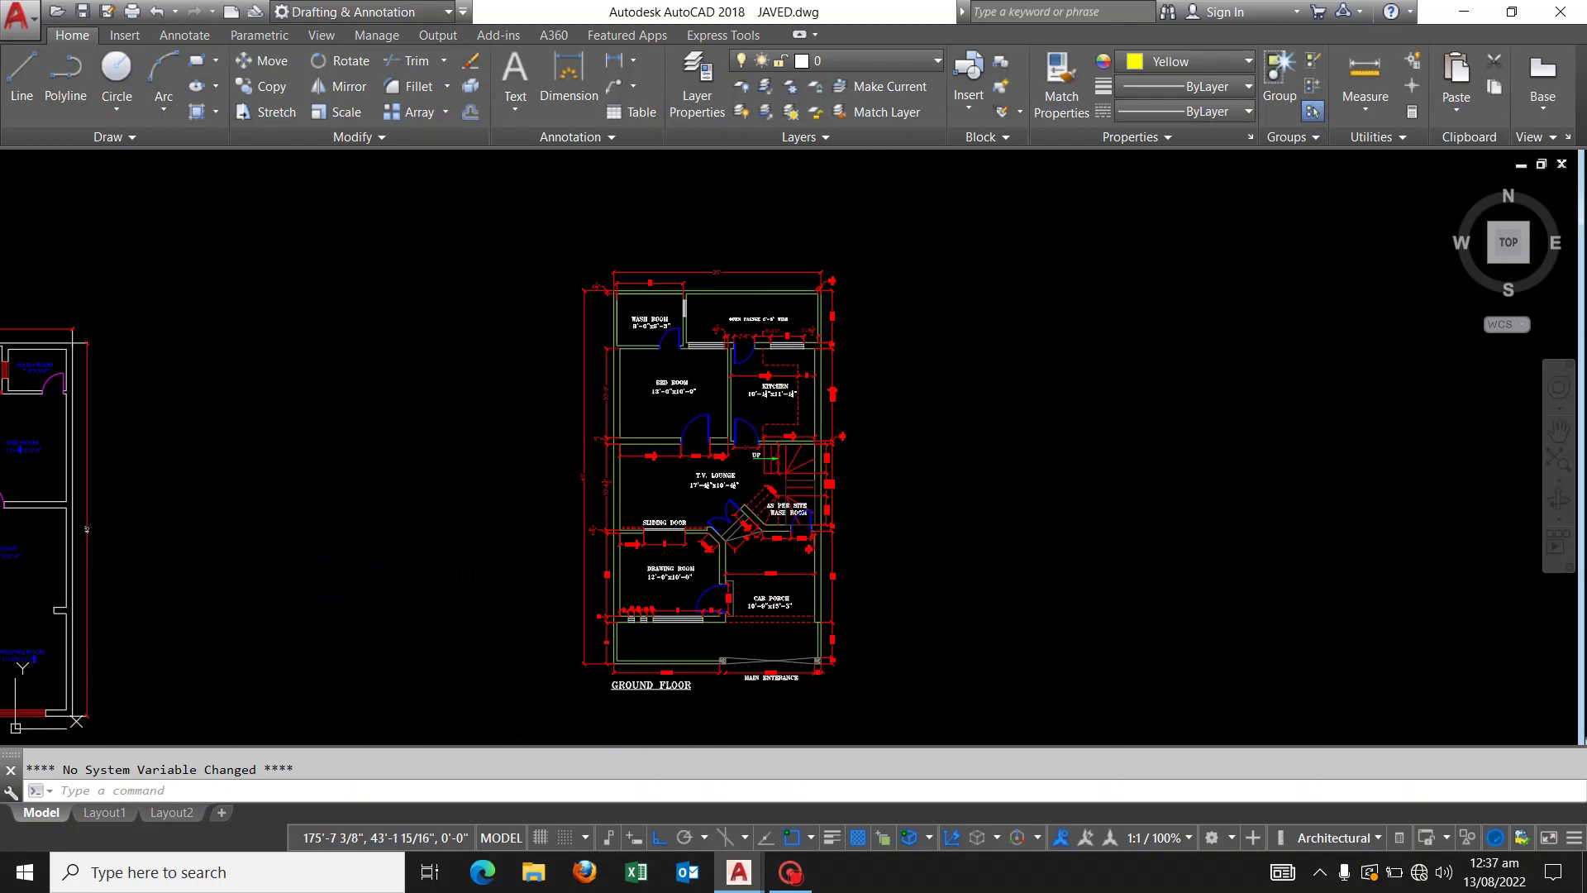
mouse_move(927, 427)
middle_mouse_down()
mouse_move(890, 369)
mouse_move(890, 384)
middle_mouse_up()
scroll(819, 351, "up", 6)
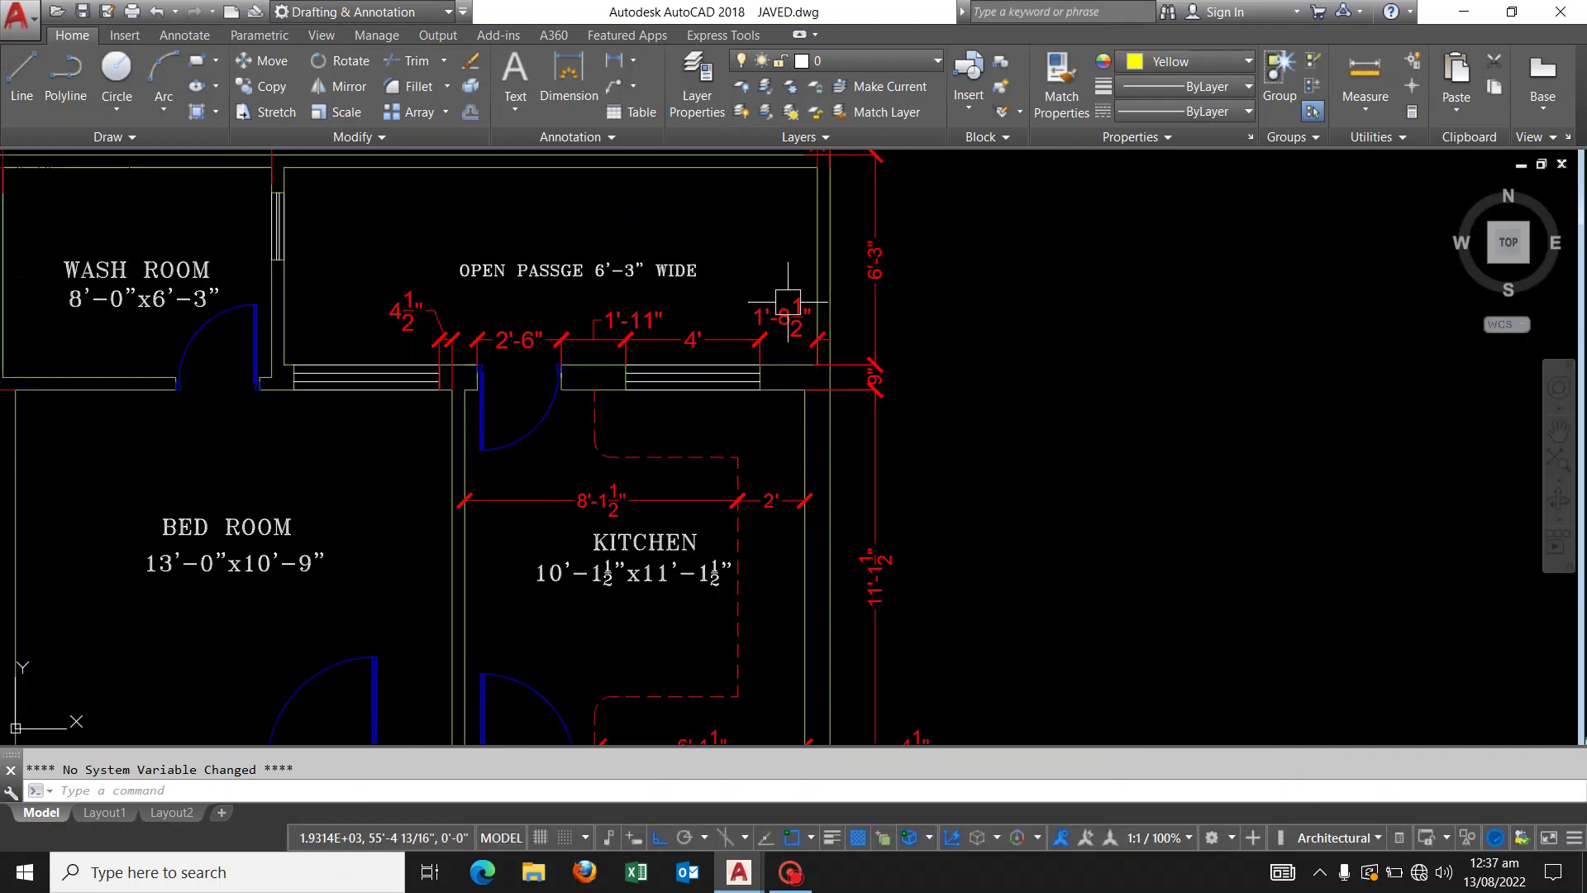
scroll(823, 341, "up", 3)
scroll(823, 341, "down", 2)
scroll(928, 433, "down", 3)
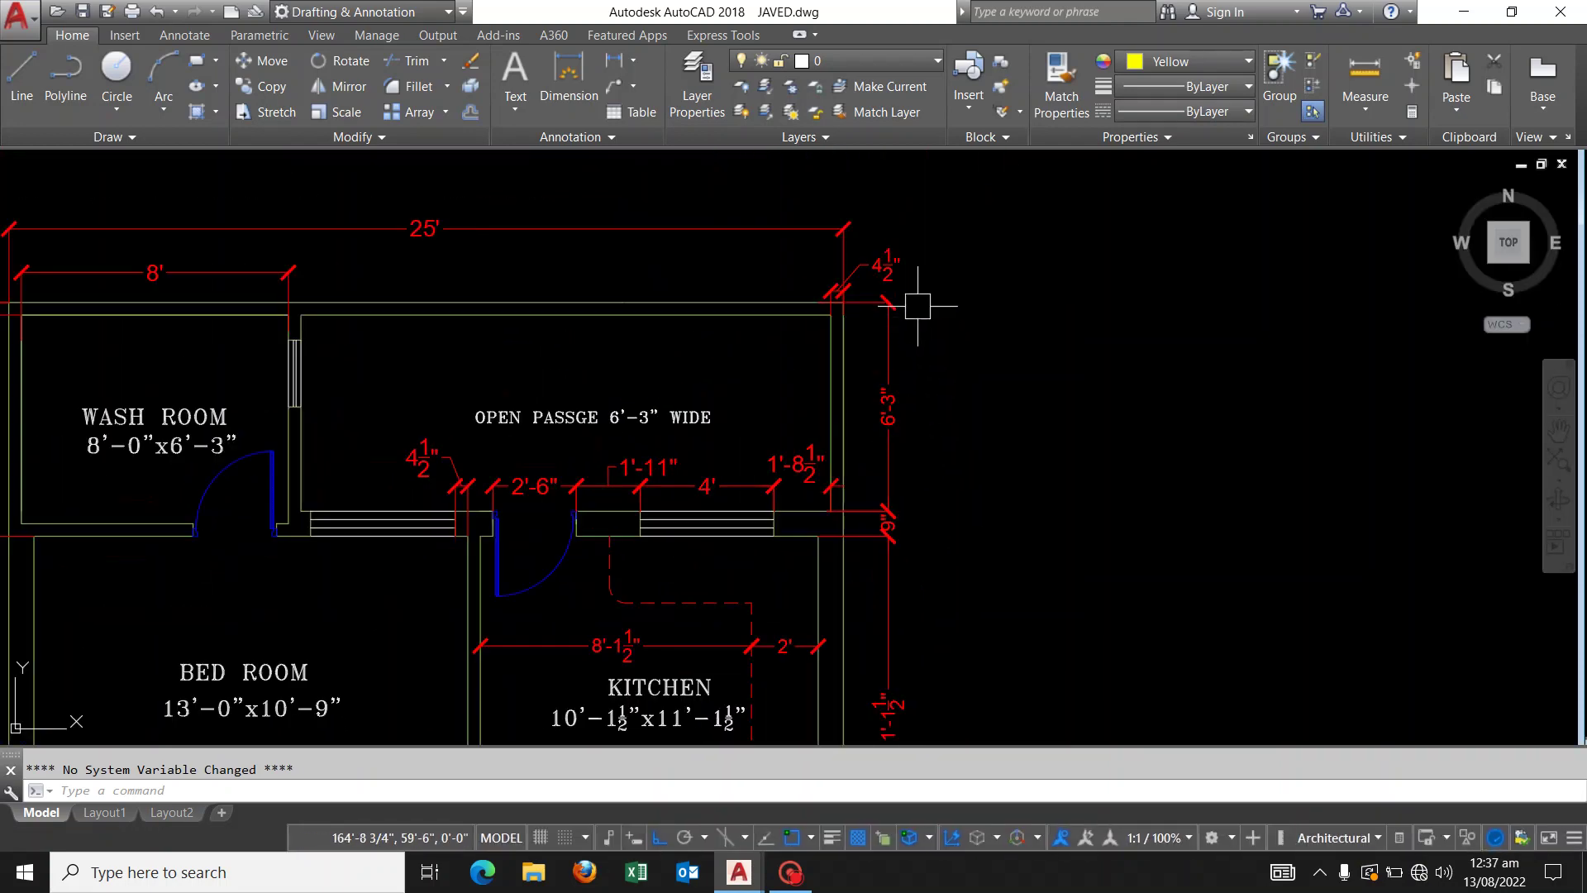
scroll(911, 353, "down", 1)
scroll(574, 281, "up", 2)
scroll(570, 273, "up", 4)
scroll(744, 186, "up", 5)
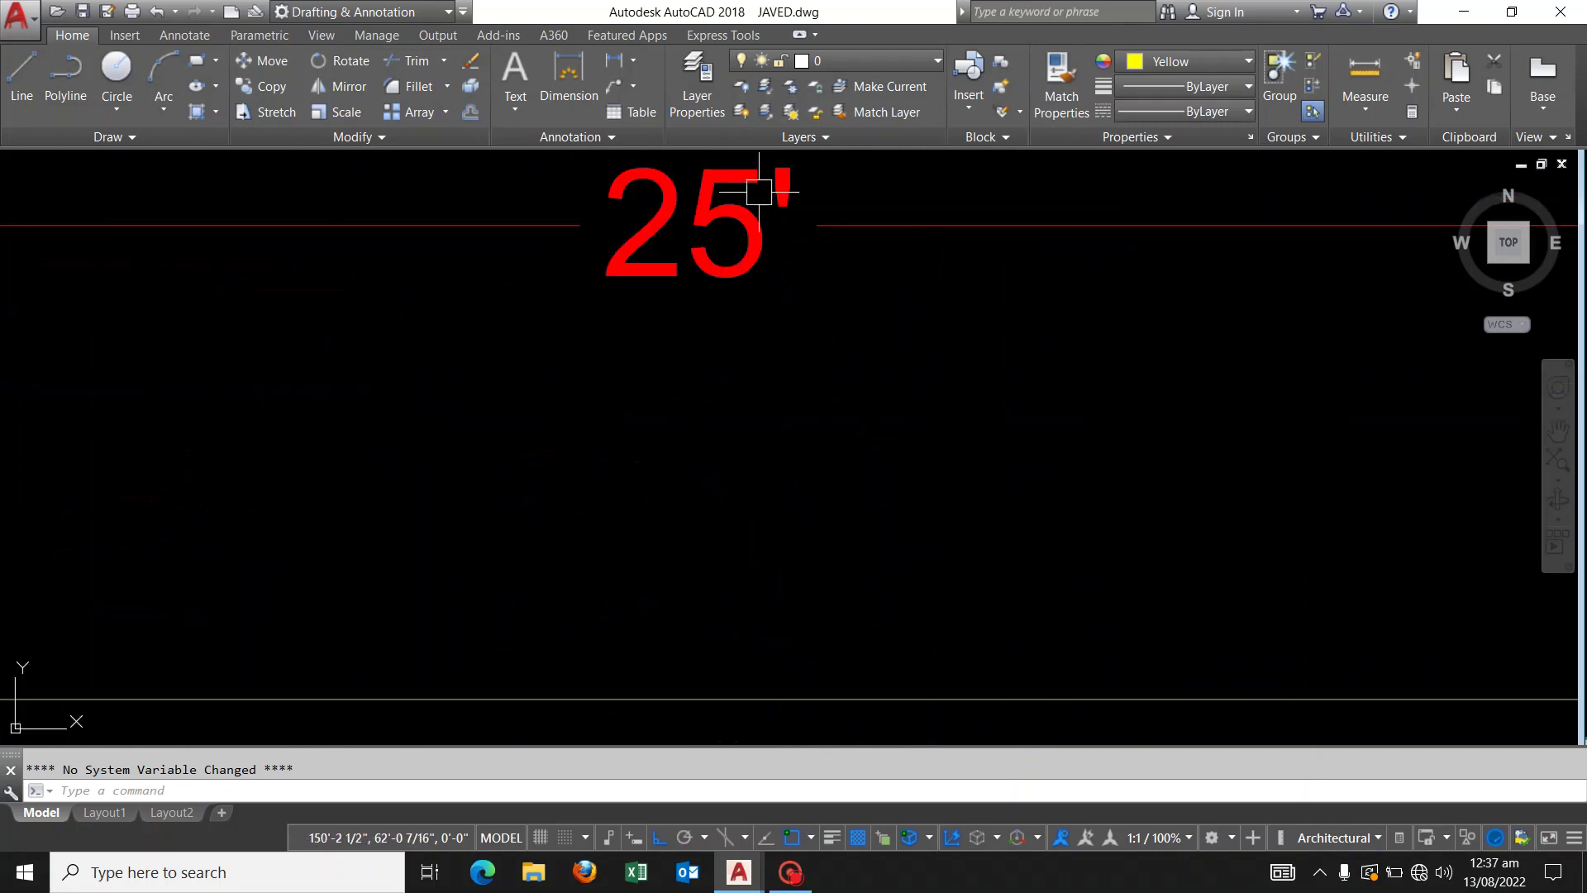
scroll(917, 297, "down", 4)
scroll(376, 326, "down", 3)
scroll(496, 248, "down", 4)
scroll(719, 363, "down", 2)
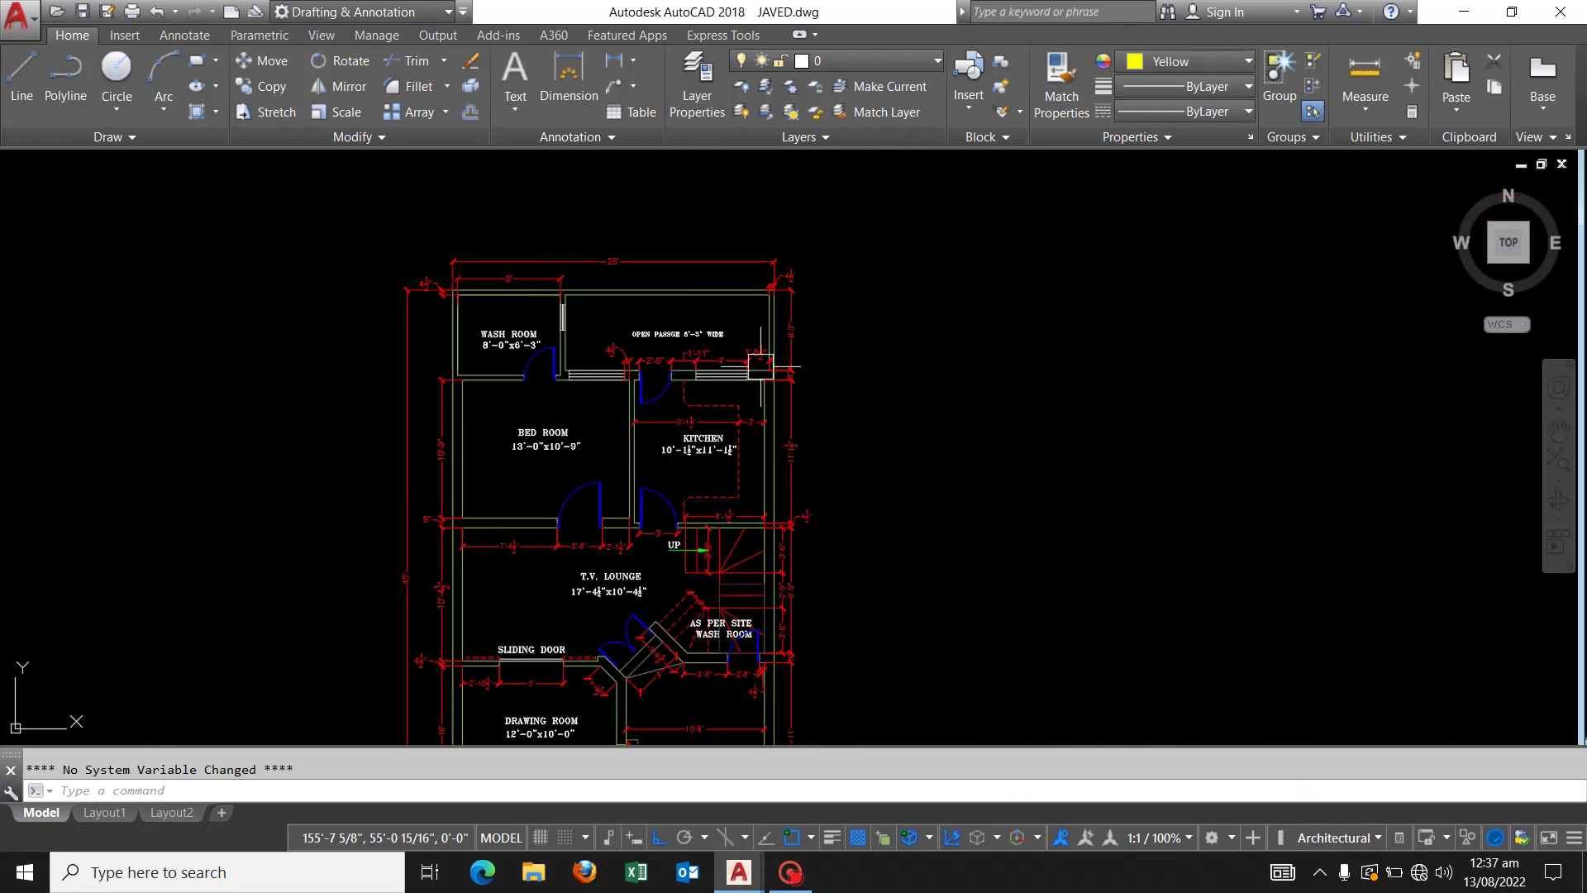
scroll(766, 641, "up", 7)
scroll(826, 549, "down", 2)
scroll(909, 479, "down", 1)
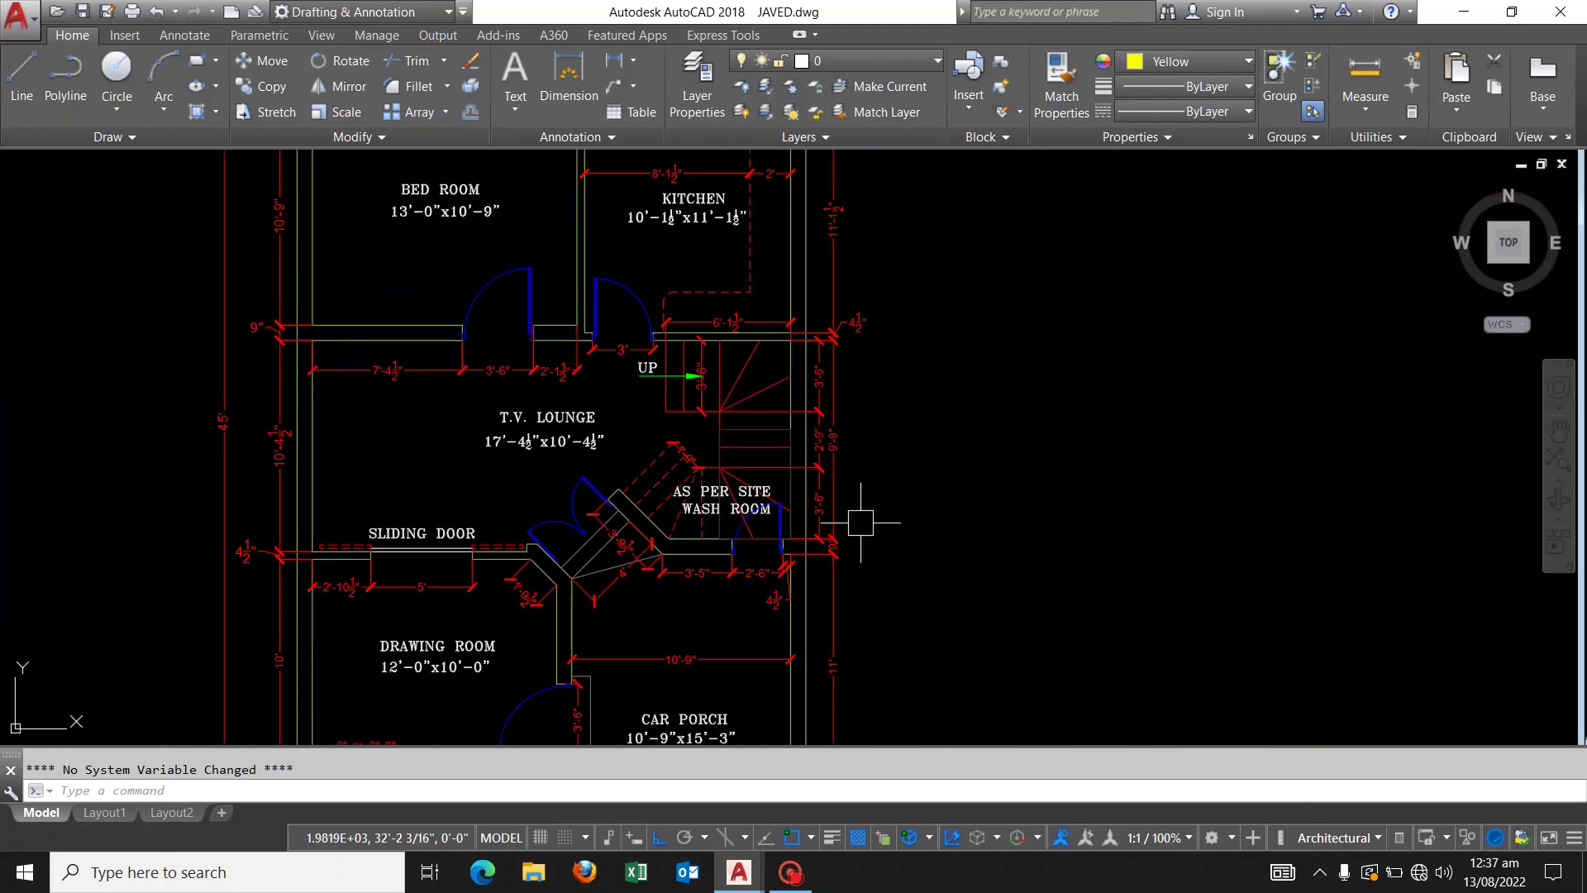
middle_click_drag(850, 523, 869, 380)
scroll(869, 380, "down", 2)
scroll(577, 538, "up", 3)
middle_click_drag(577, 538, 527, 546)
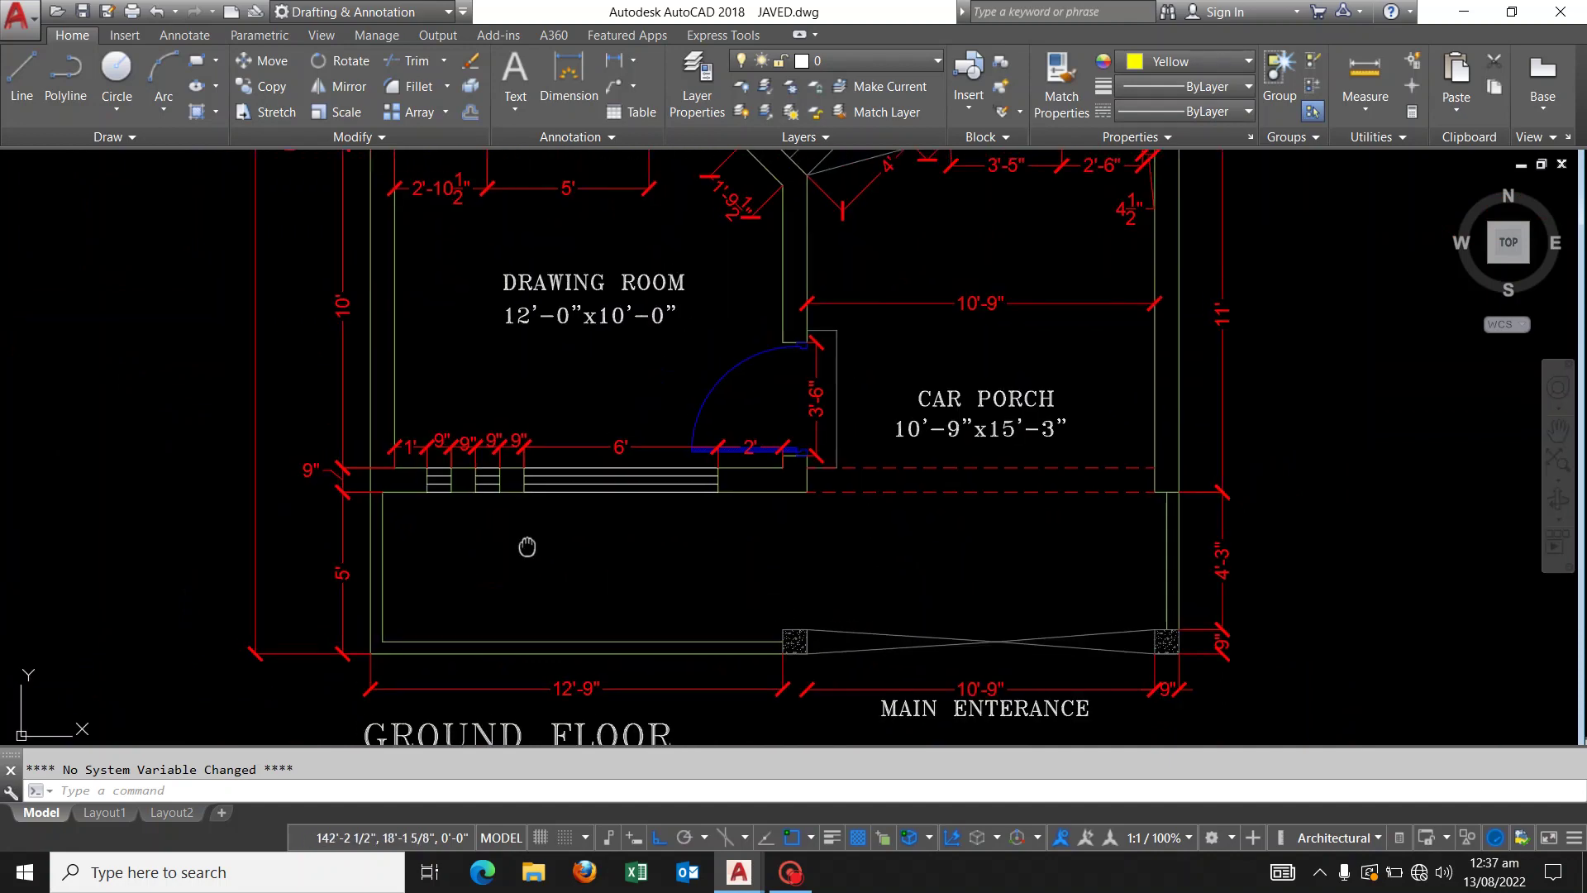
scroll(504, 604, "up", 1)
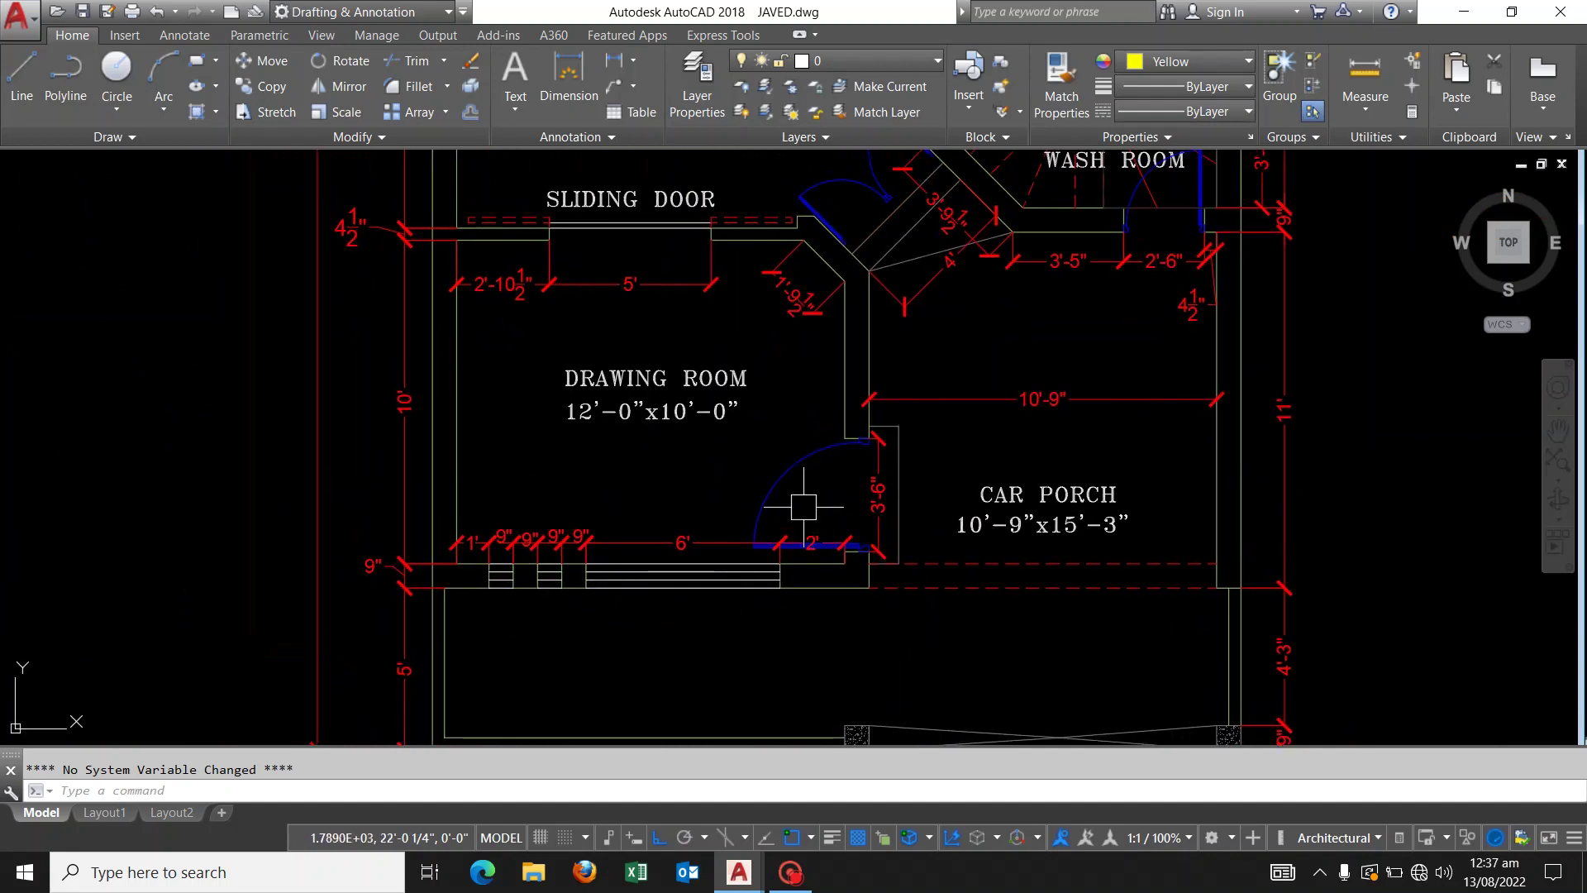
scroll(643, 538, "up", 2)
scroll(927, 673, "up", 2)
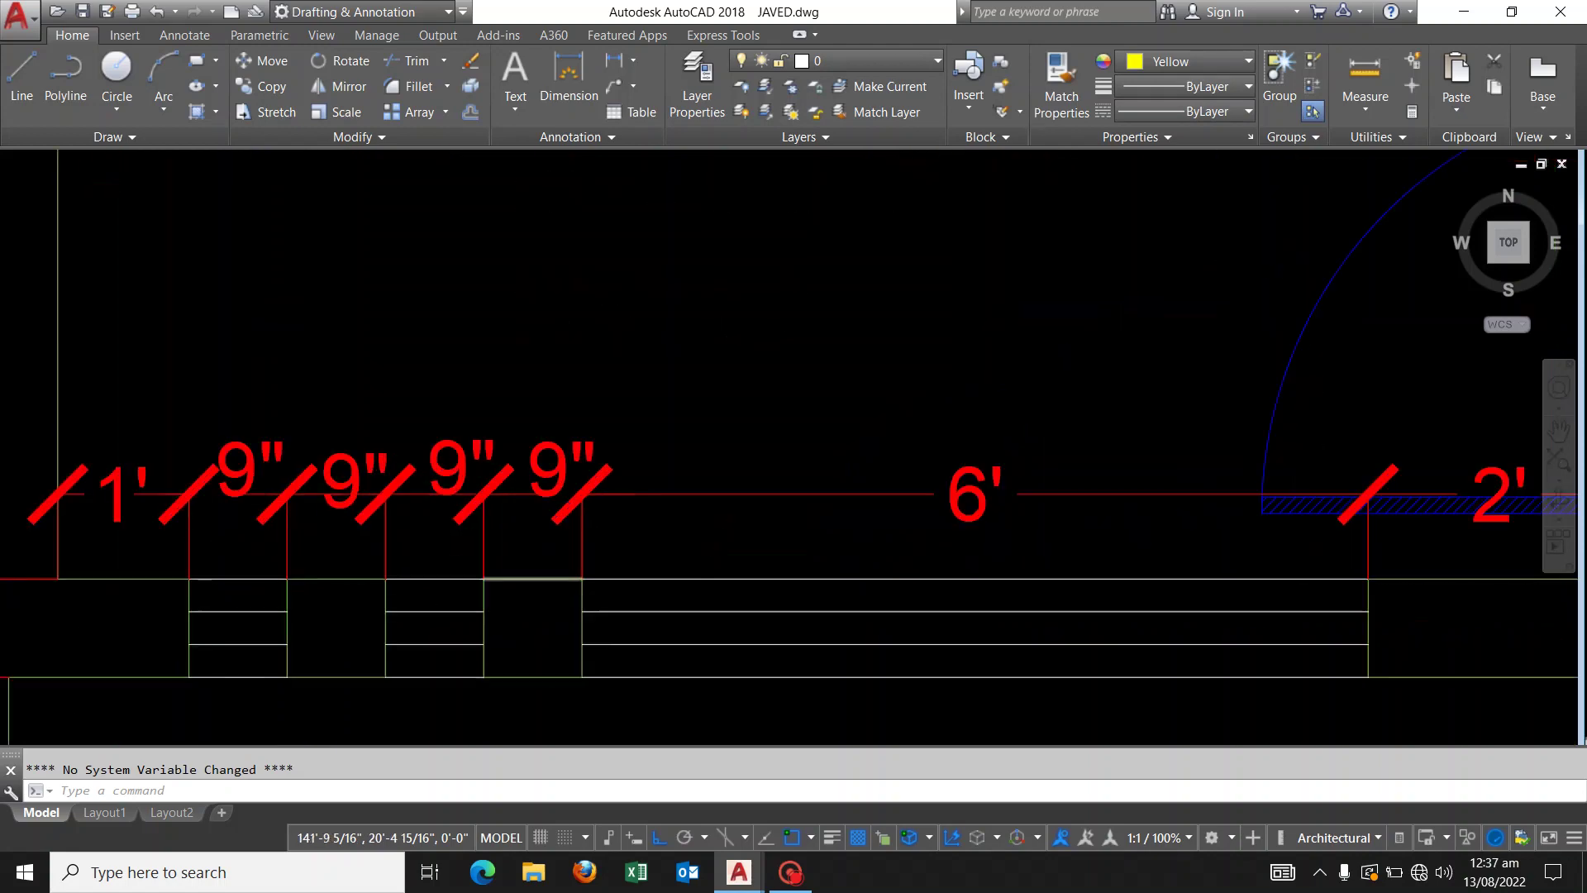
scroll(617, 573, "up", 1)
scroll(670, 591, "down", 1)
scroll(673, 549, "down", 3)
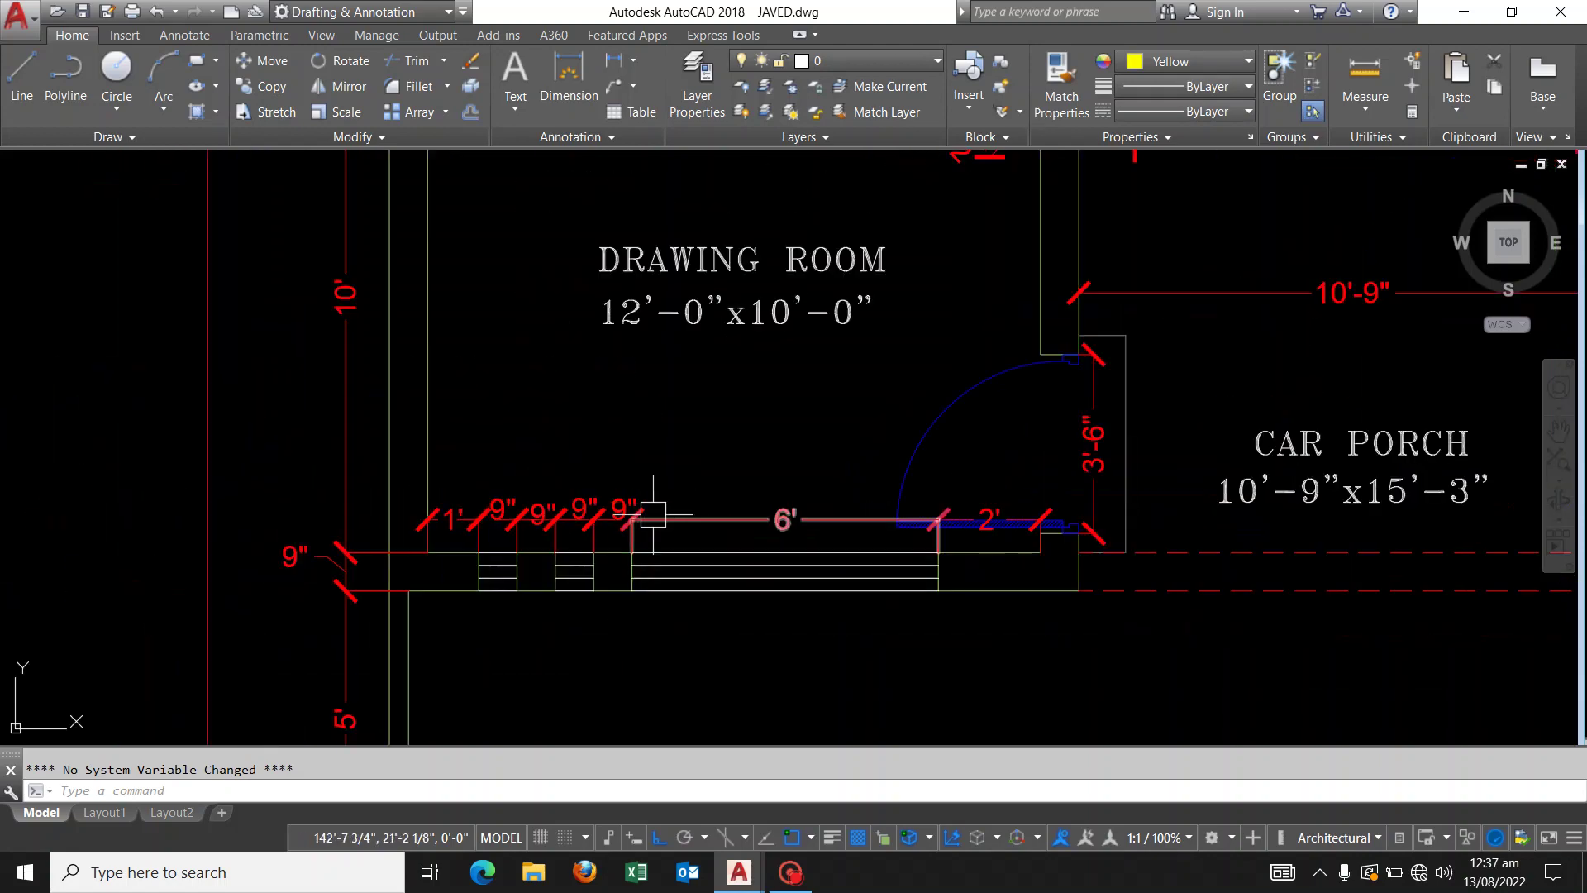
scroll(964, 443, "up", 1)
middle_click_drag(964, 443, 826, 521)
scroll(826, 521, "down", 1)
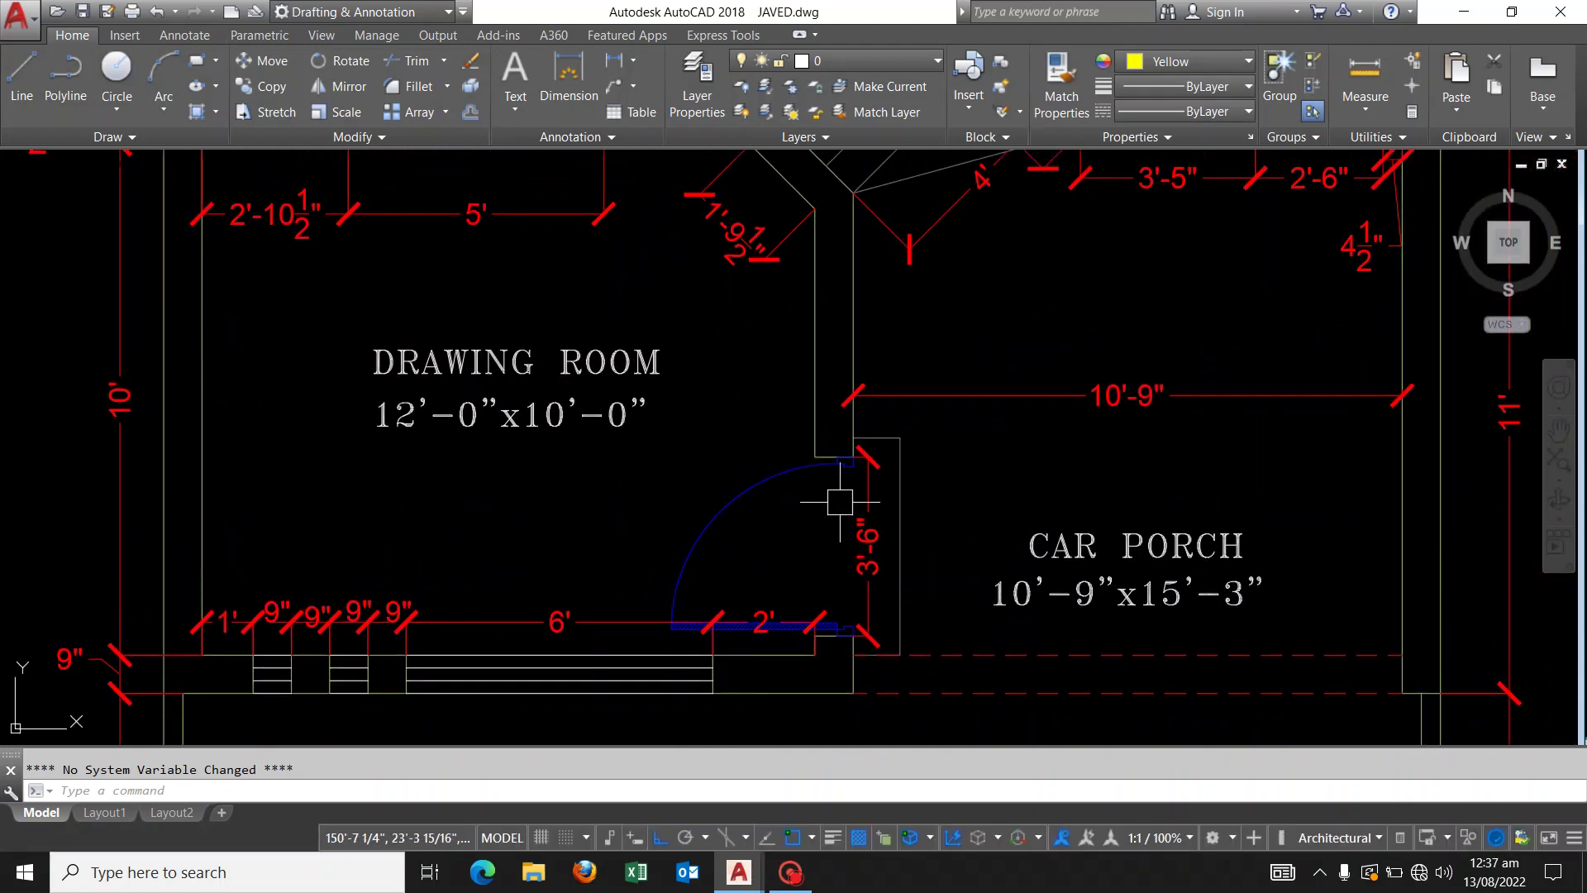
scroll(839, 524, "down", 1)
scroll(827, 499, "down", 2)
scroll(826, 500, "down", 2)
scroll(810, 493, "down", 1)
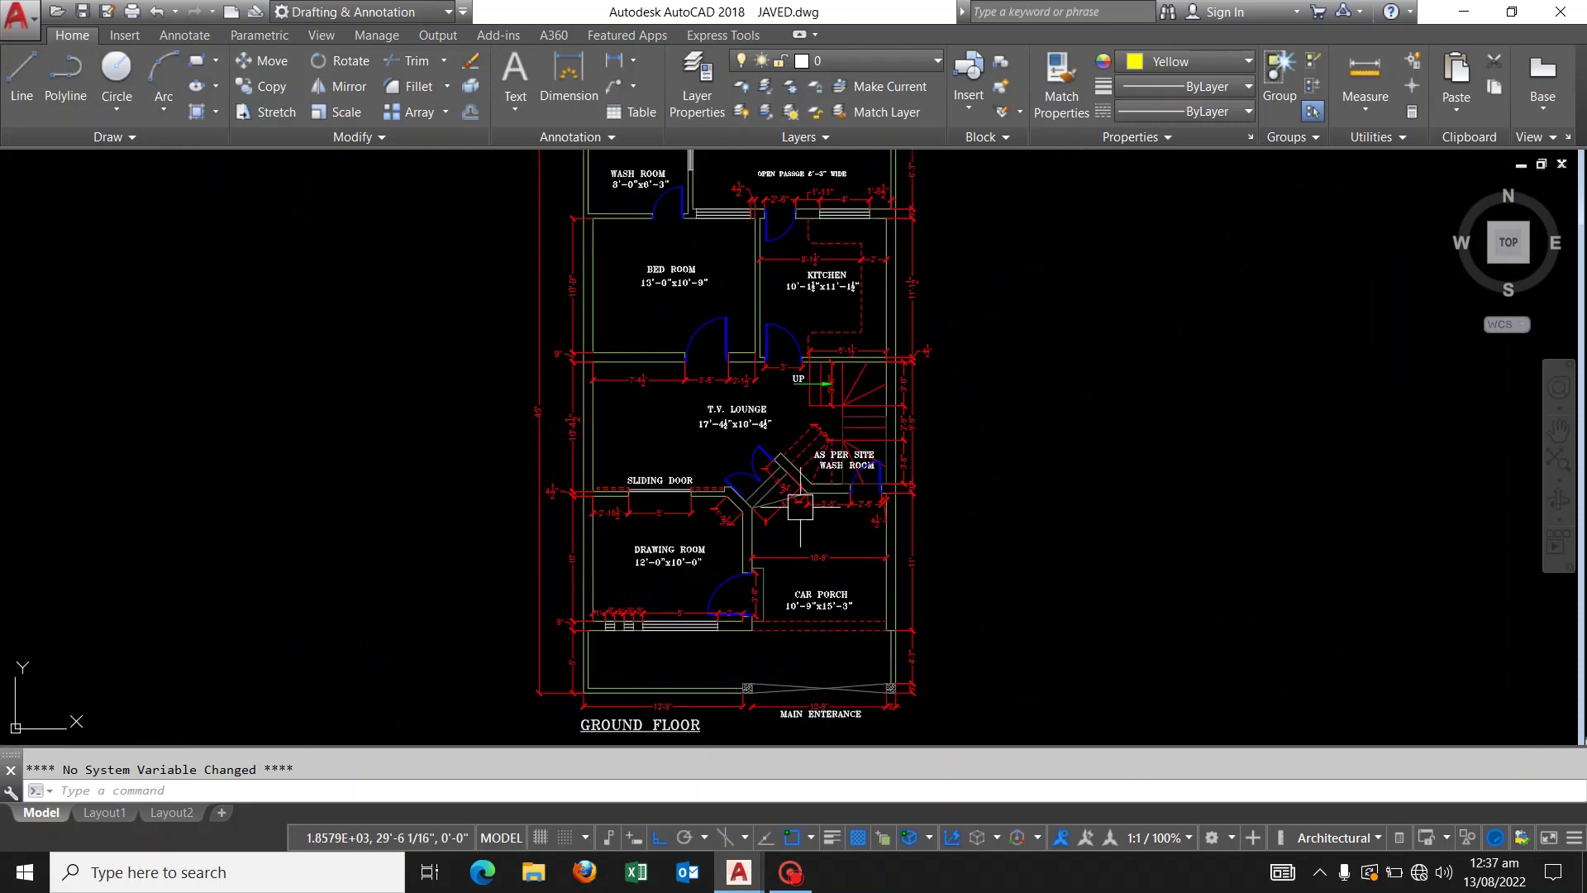
scroll(793, 485, "down", 2)
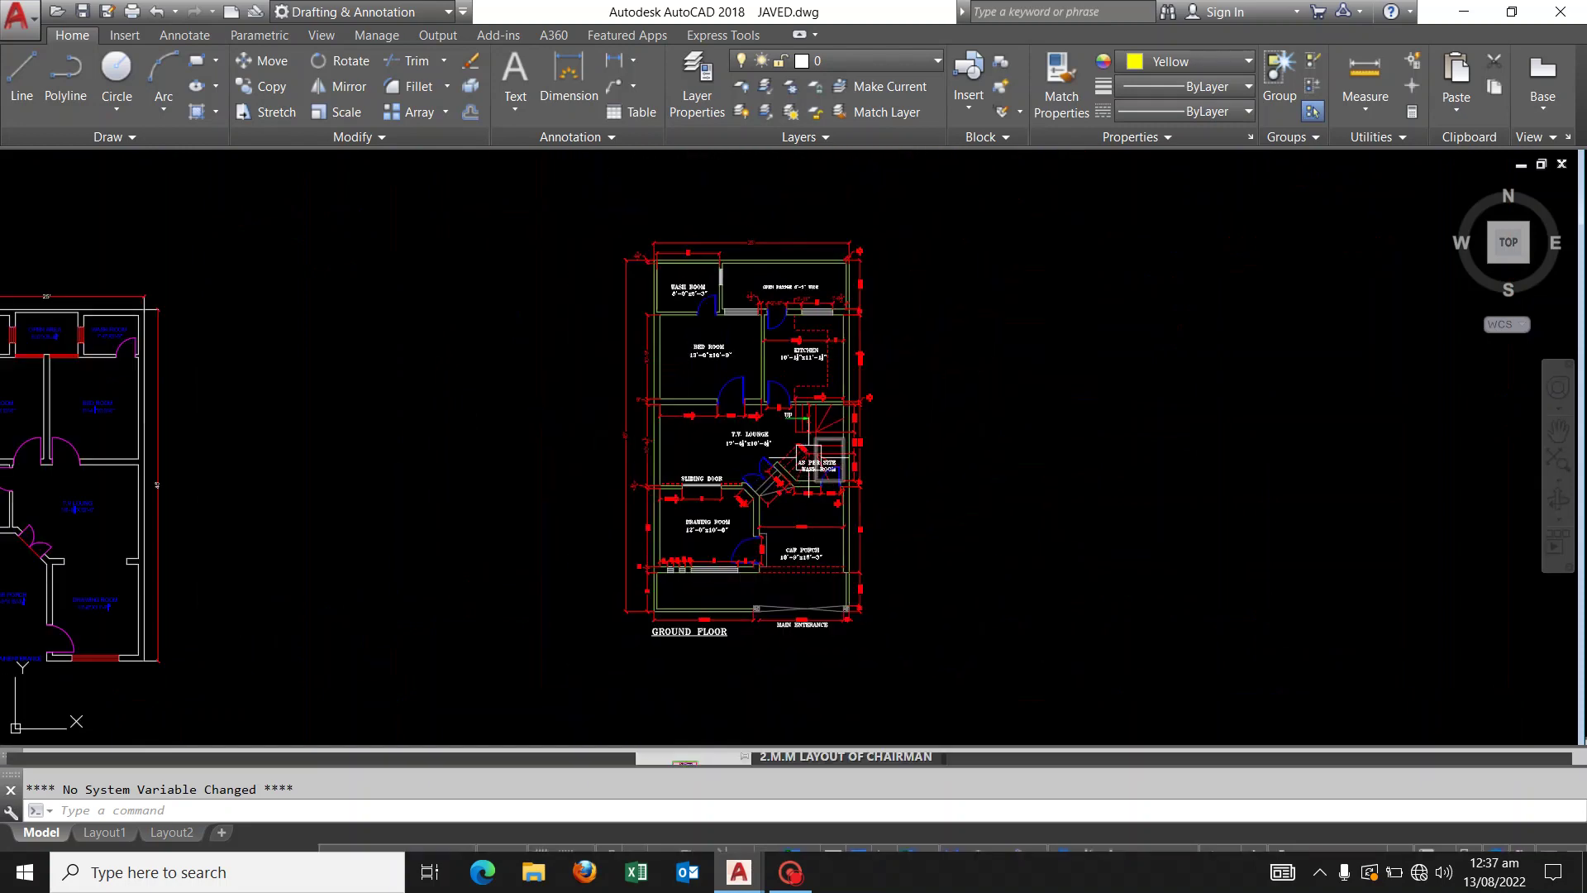
scroll(919, 430, "up", 4)
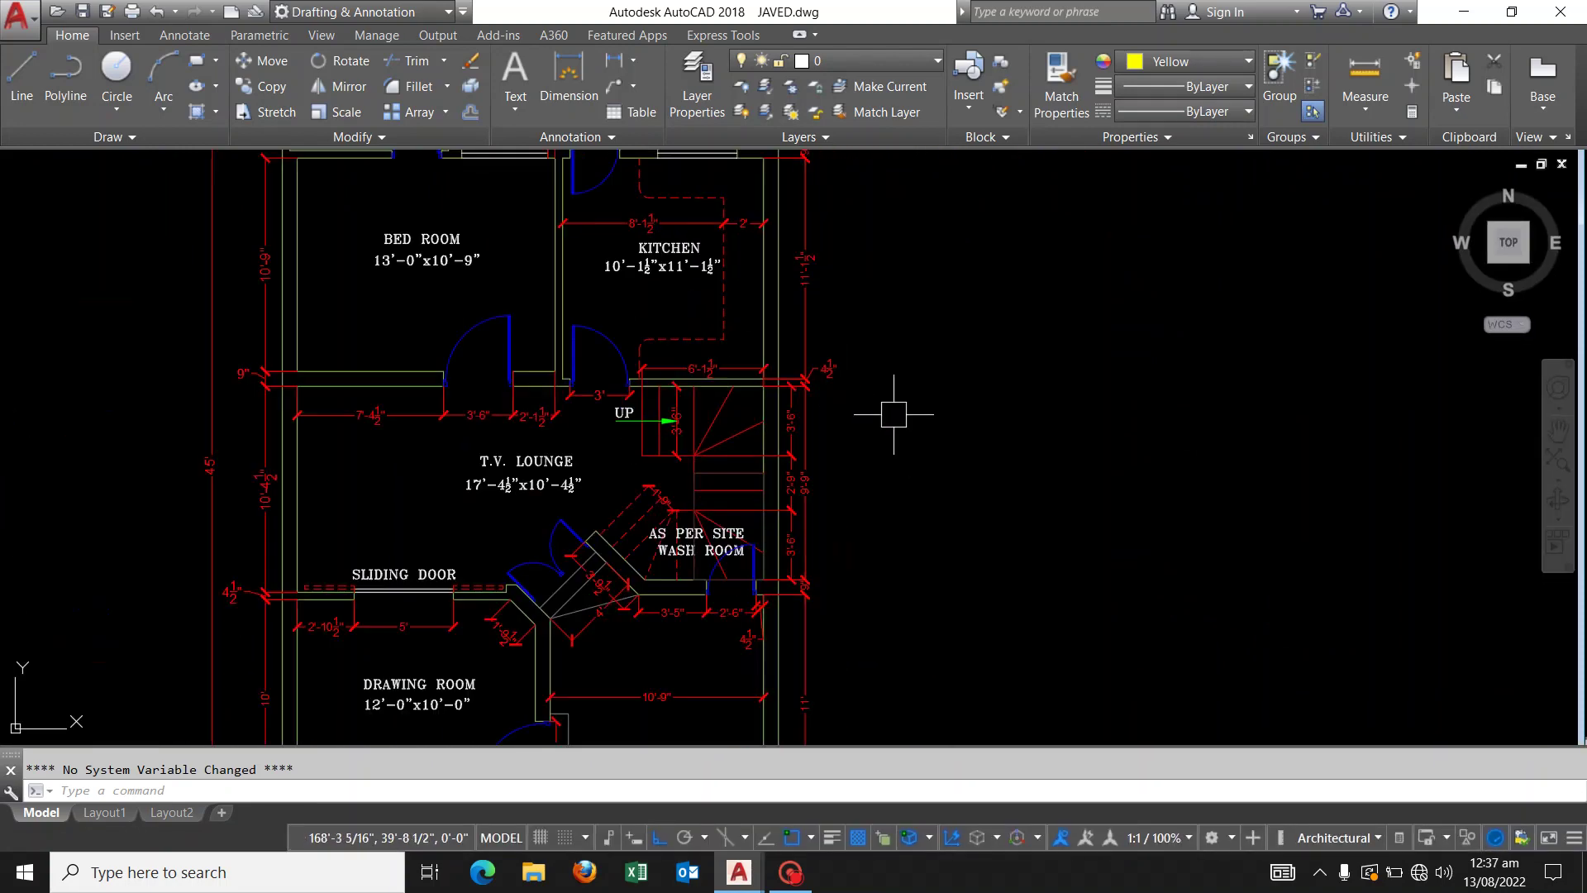
scroll(891, 413, "down", 1)
scroll(885, 460, "down", 1)
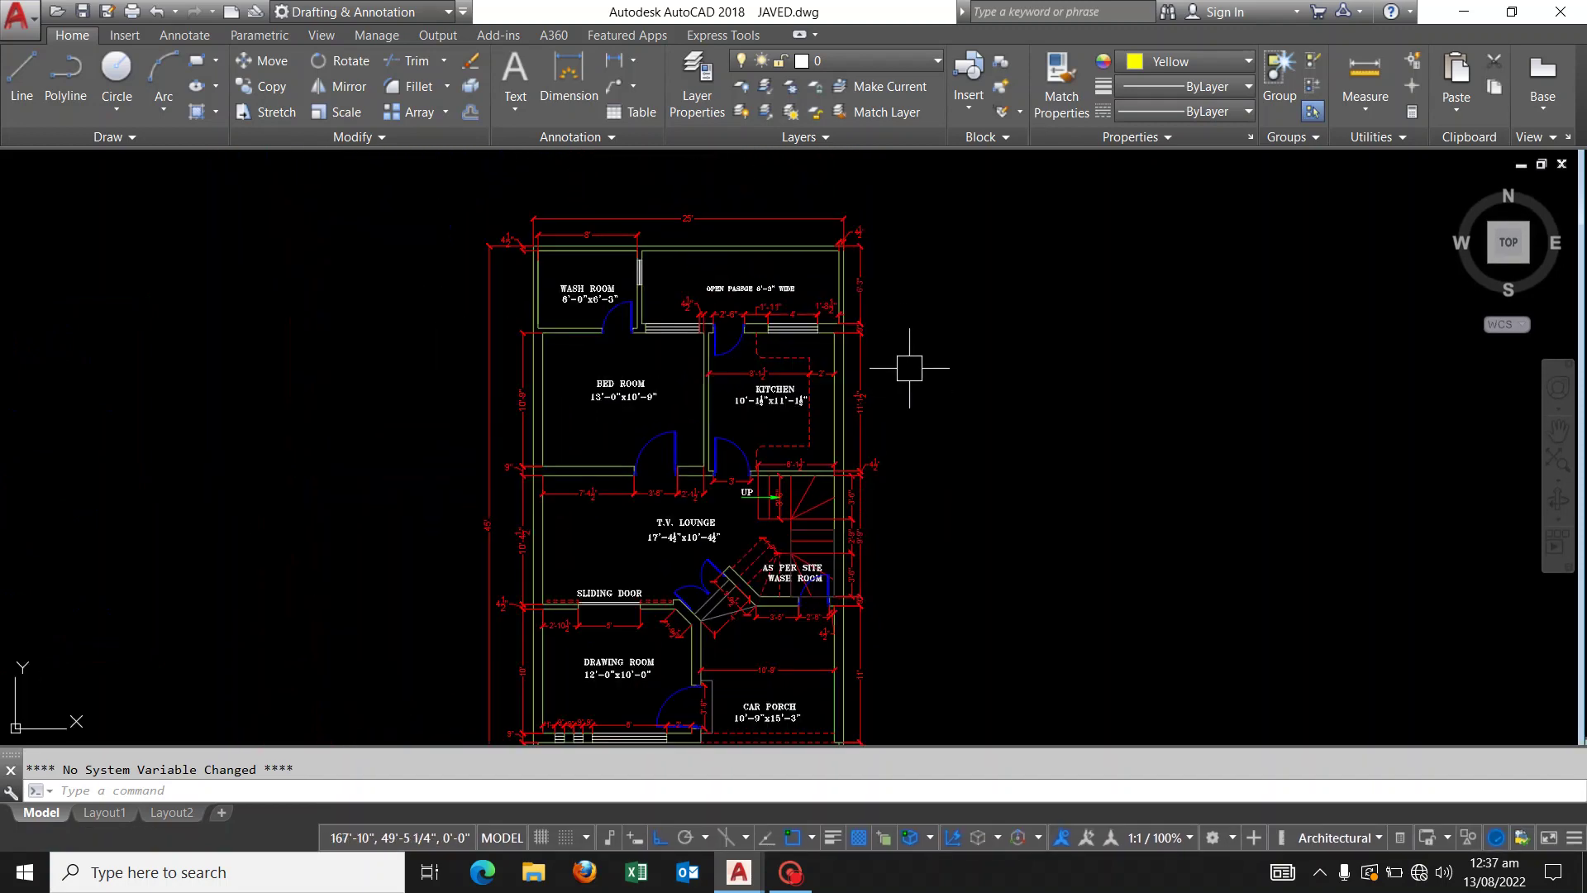
scroll(910, 485, "down", 1)
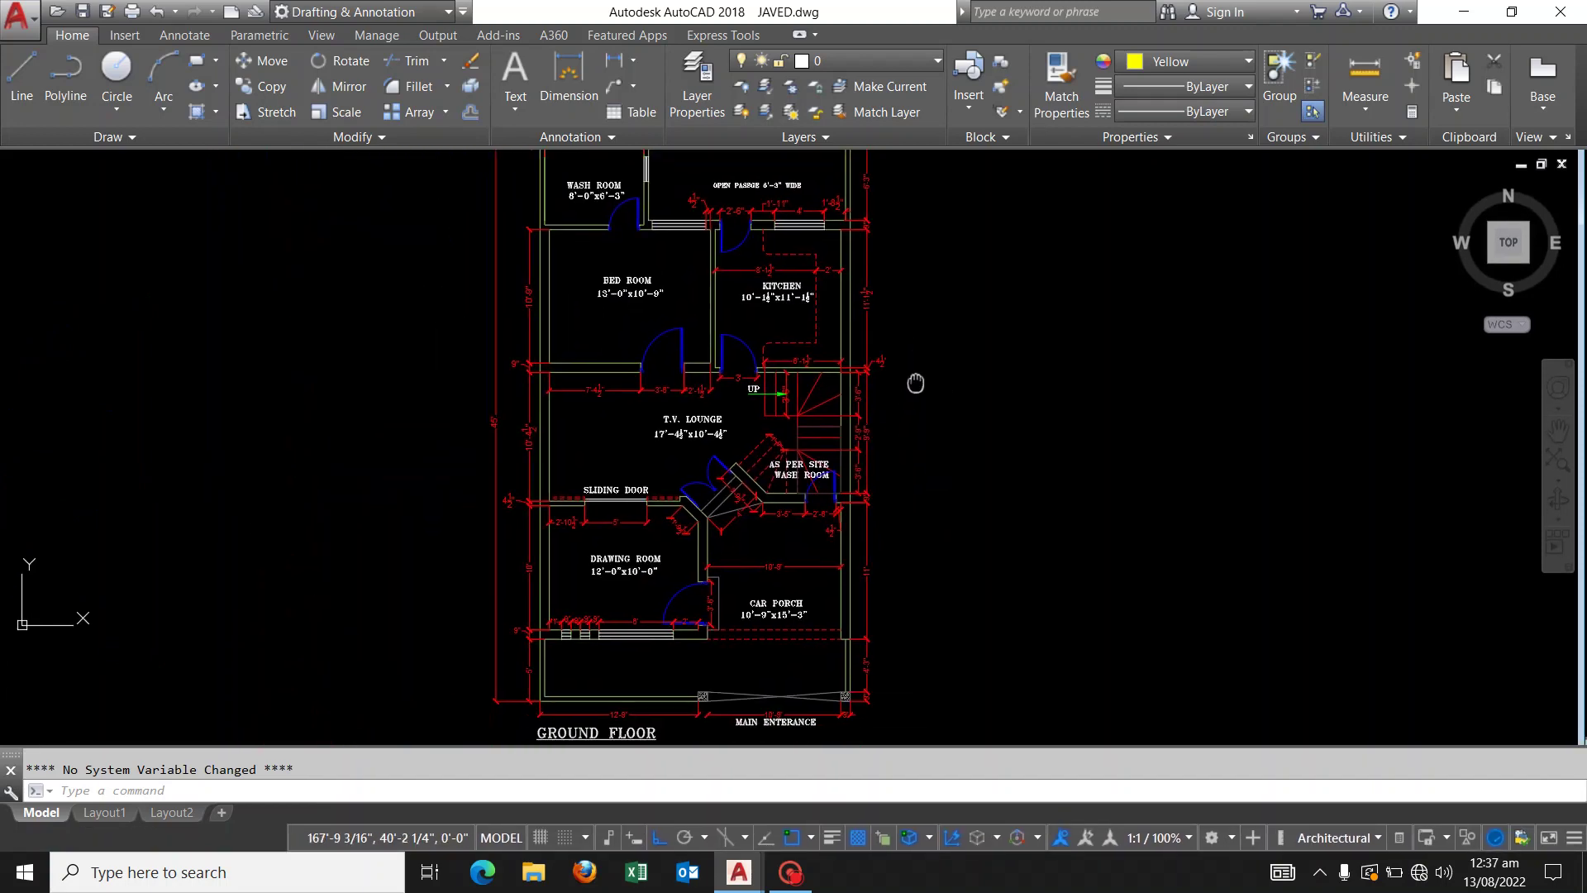
scroll(917, 382, "down", 1)
scroll(917, 381, "down", 1)
Recentre and zoom the view to frame the whole ground floor plan
middle_click_drag(918, 394, 868, 402)
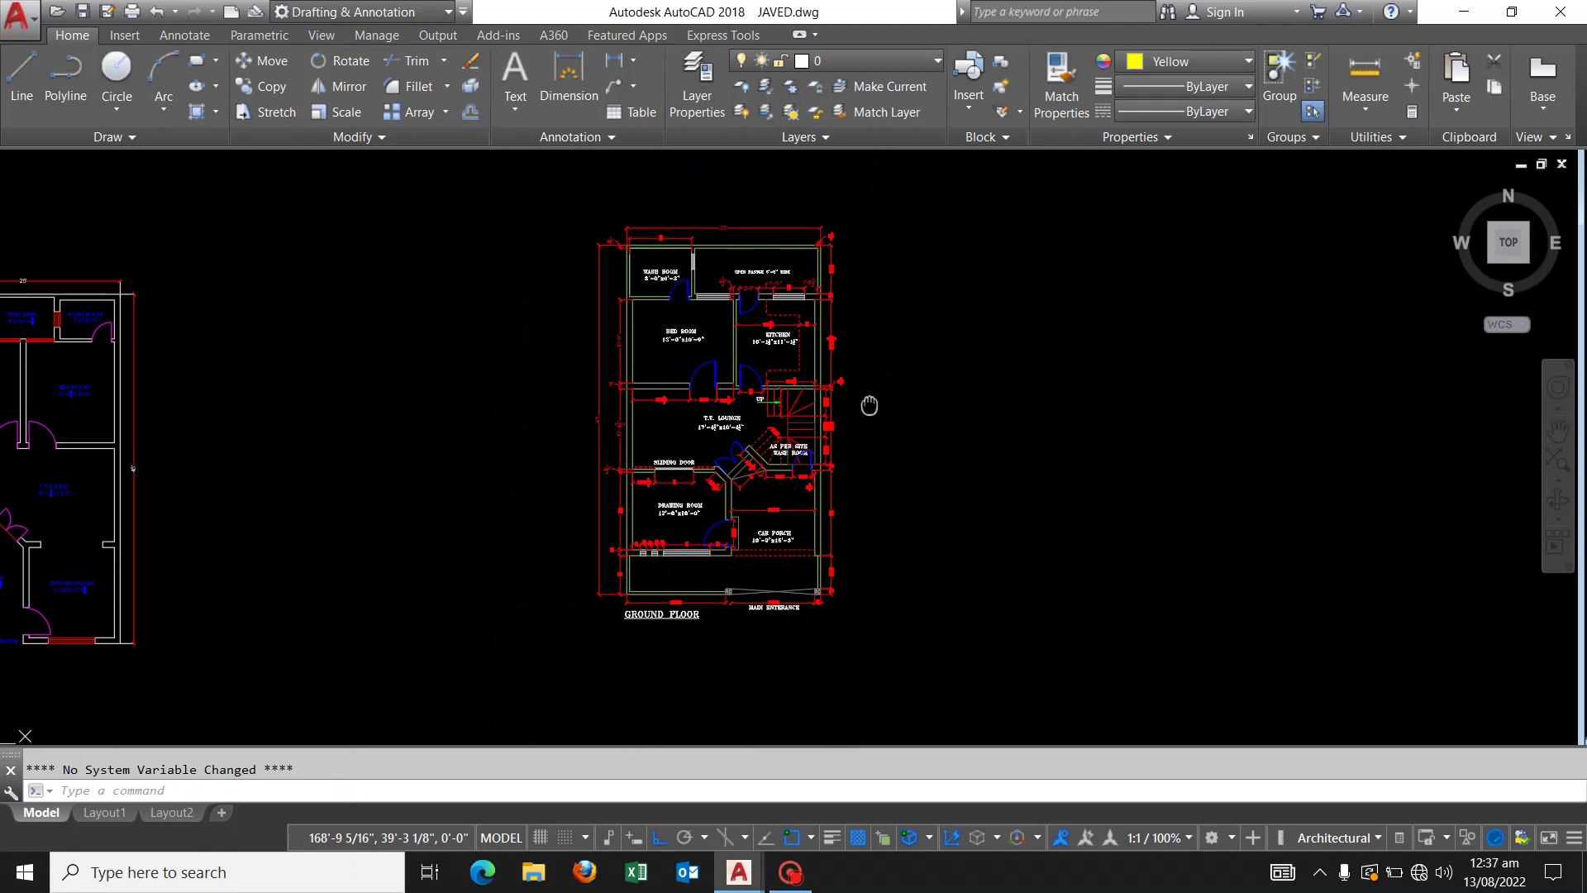
scroll(793, 390, "up", 3)
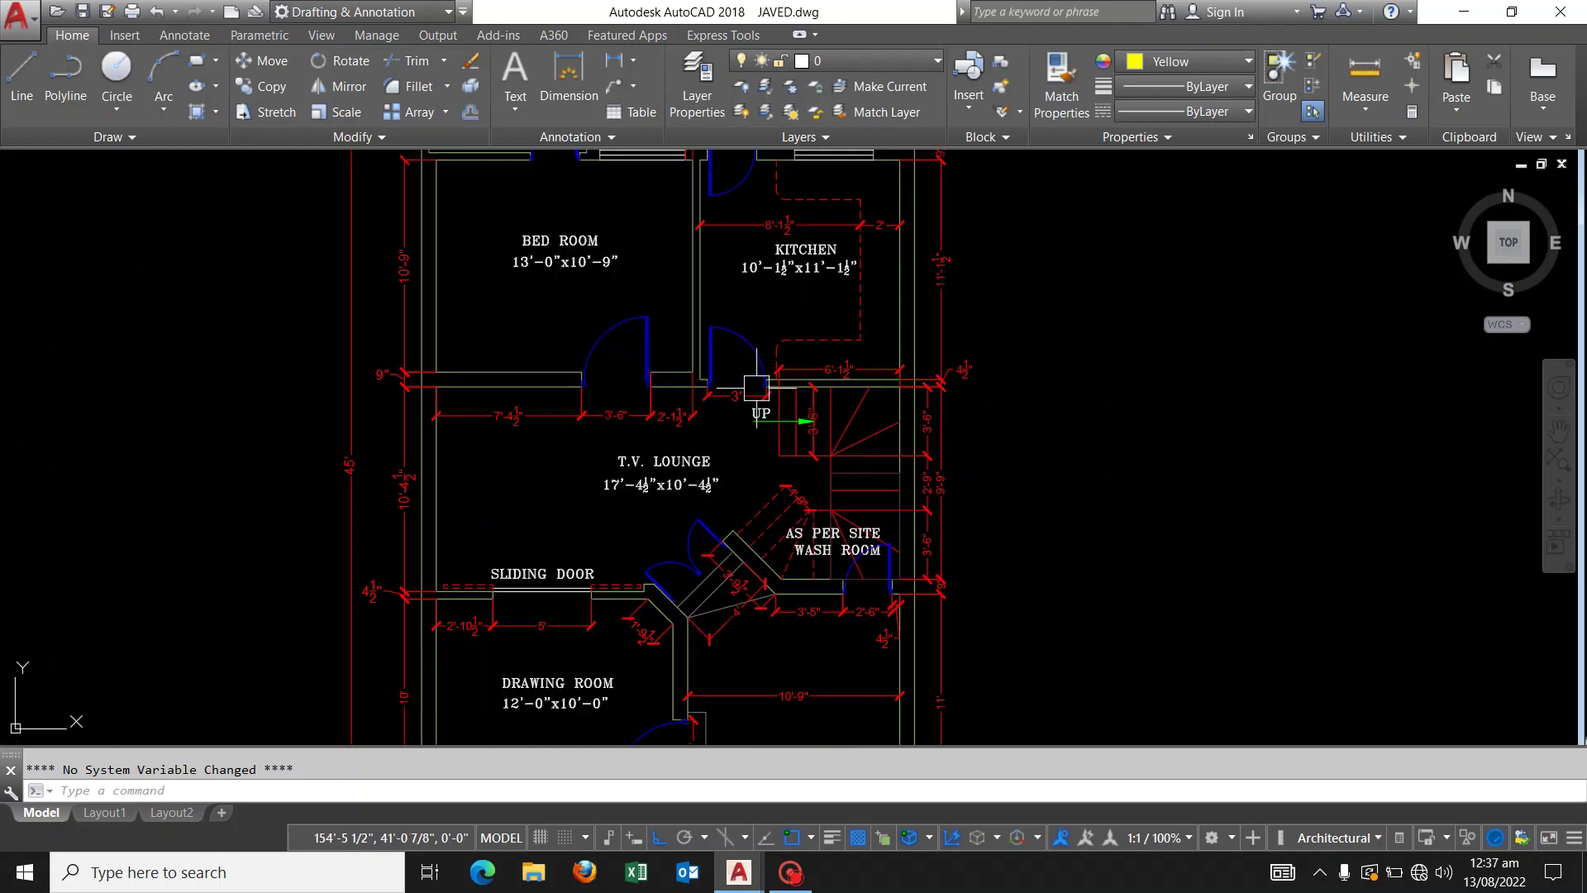
scroll(860, 413, "up", 3)
scroll(1008, 454, "up", 3)
scroll(840, 414, "down", 1)
scroll(850, 375, "down", 1)
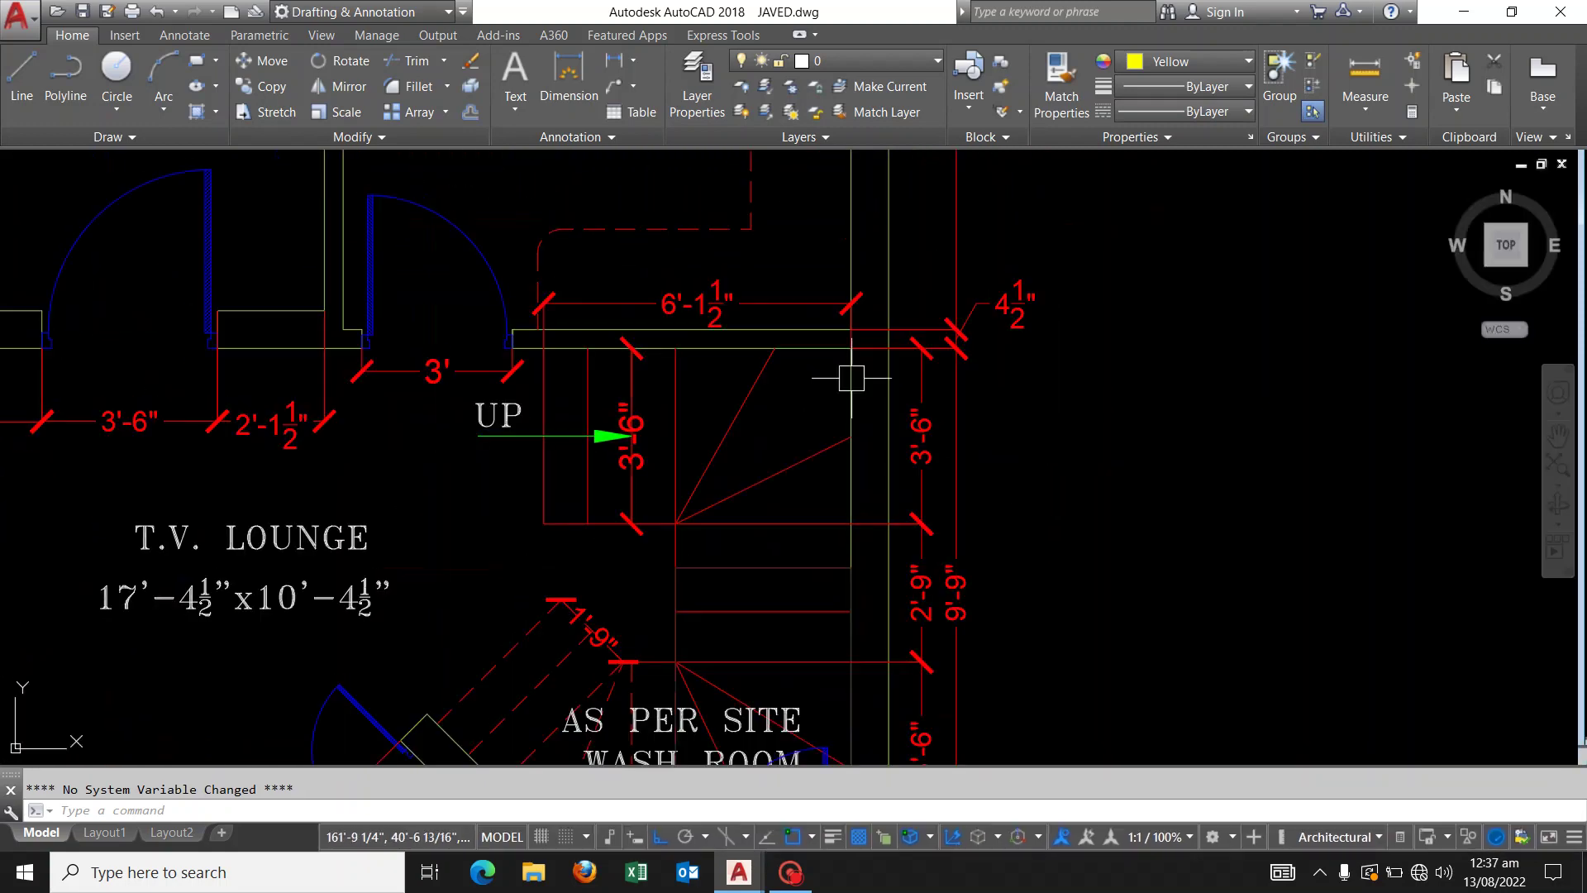
scroll(865, 414, "down", 1)
scroll(868, 411, "down", 1)
scroll(835, 414, "down", 3)
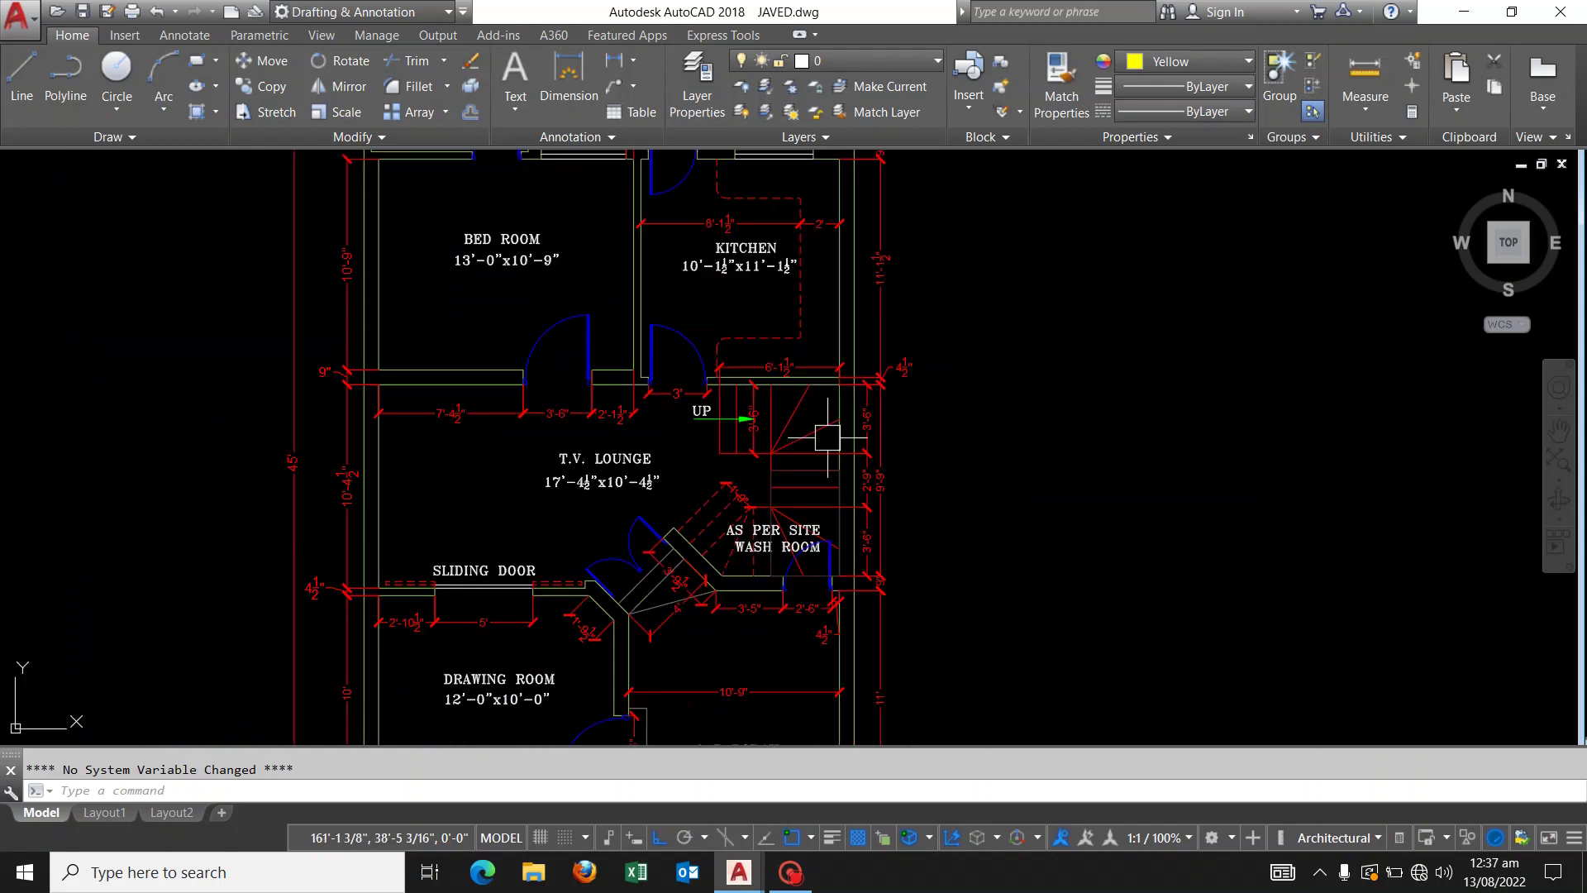
scroll(810, 442, "down", 1)
scroll(827, 463, "down", 2)
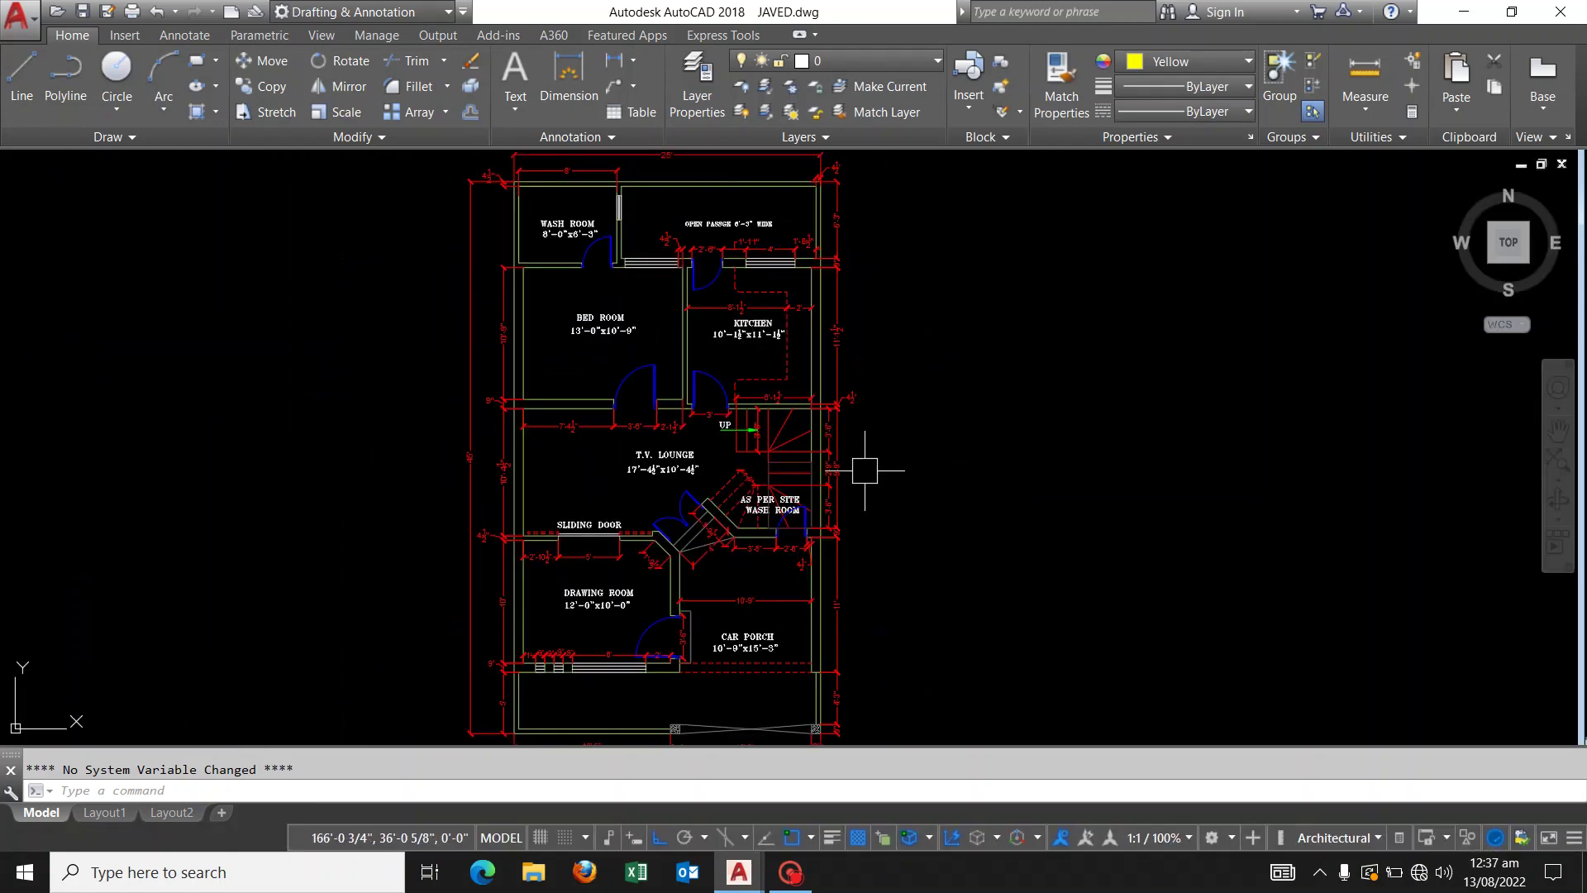
scroll(864, 470, "down", 2)
middle_click_drag(860, 463, 752, 470)
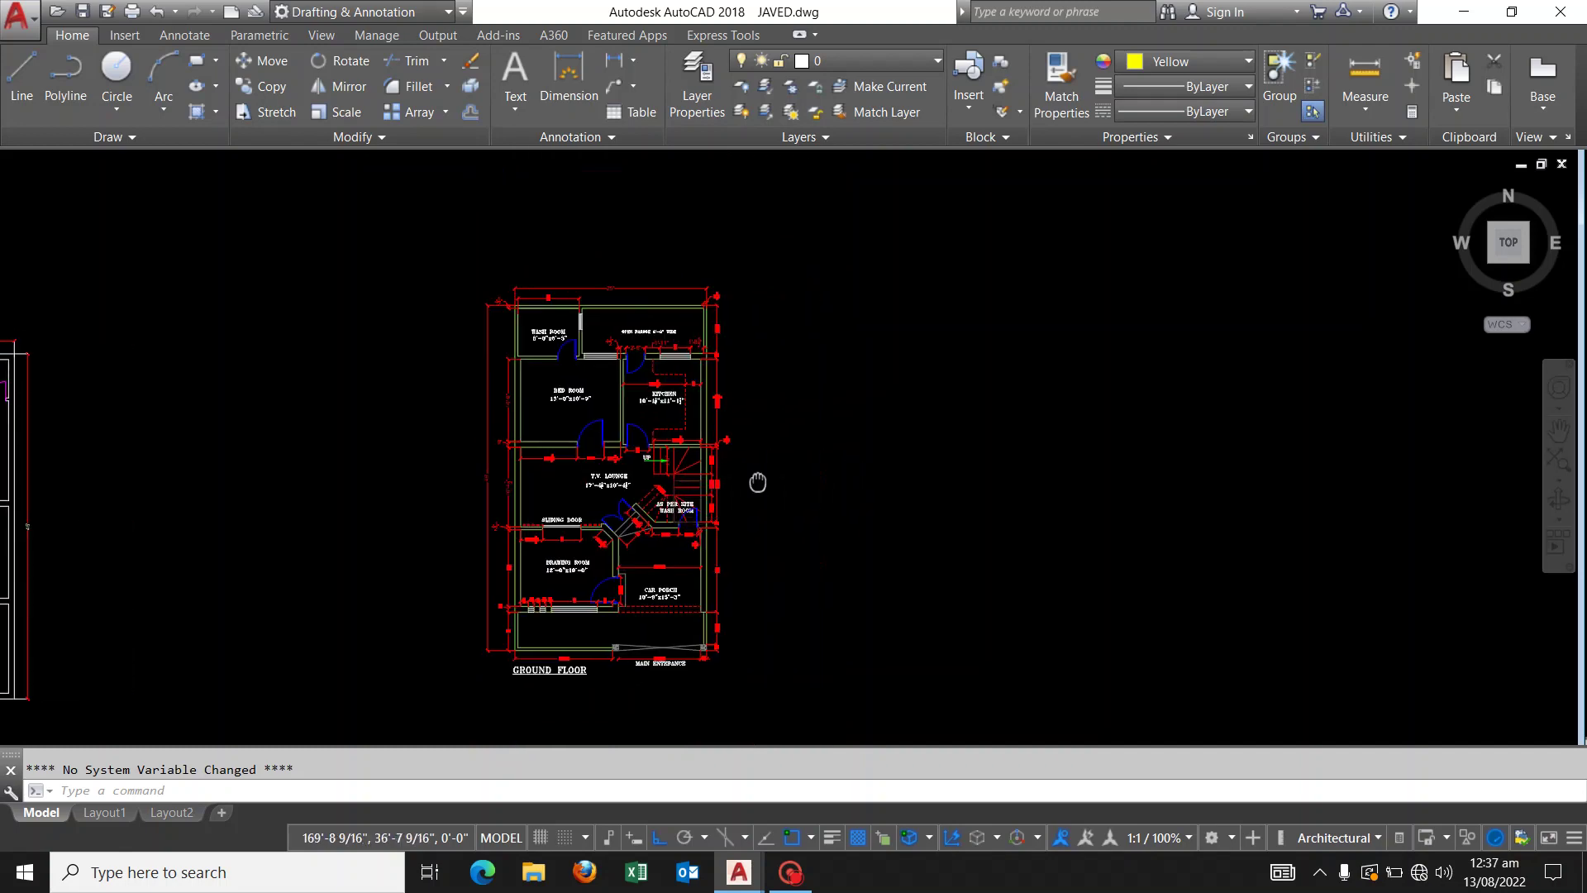
scroll(609, 519, "up", 2)
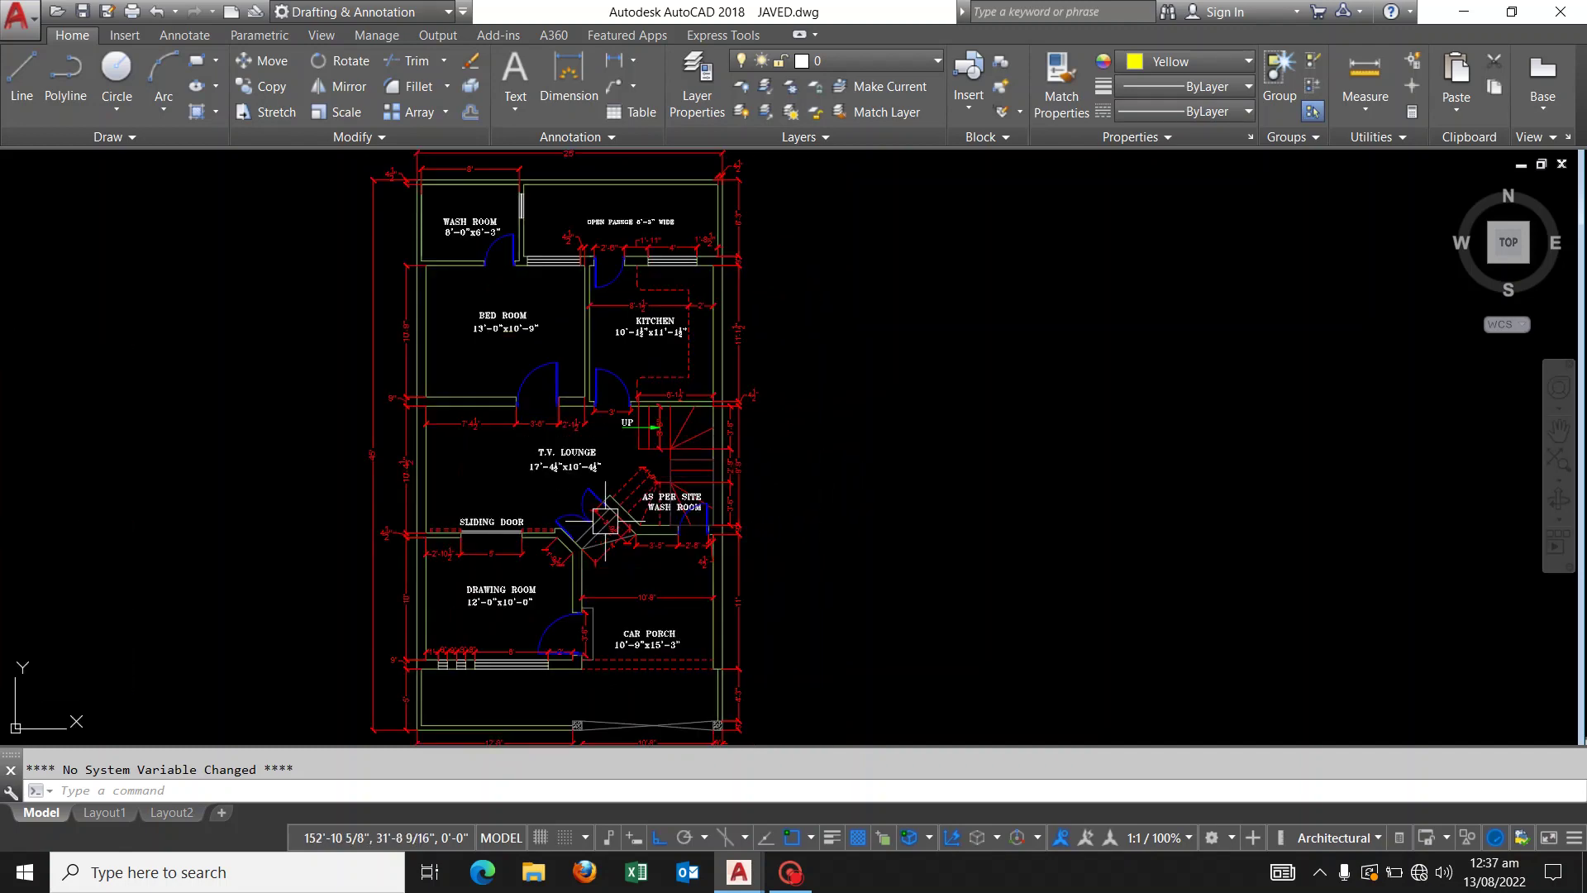
scroll(751, 368, "up", 2)
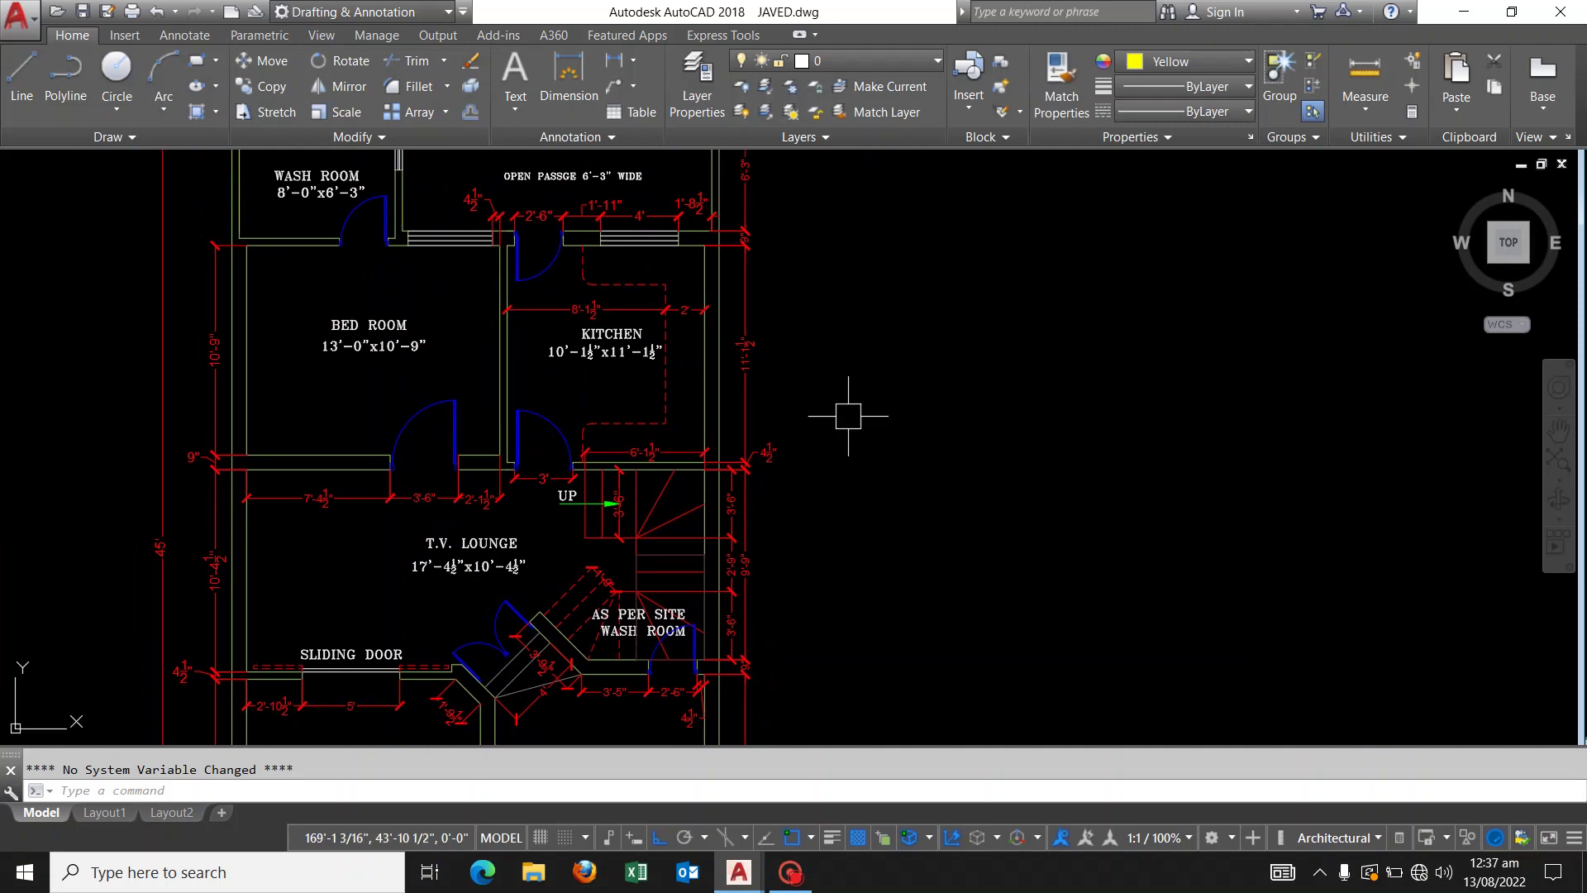
scroll(848, 415, "down", 2)
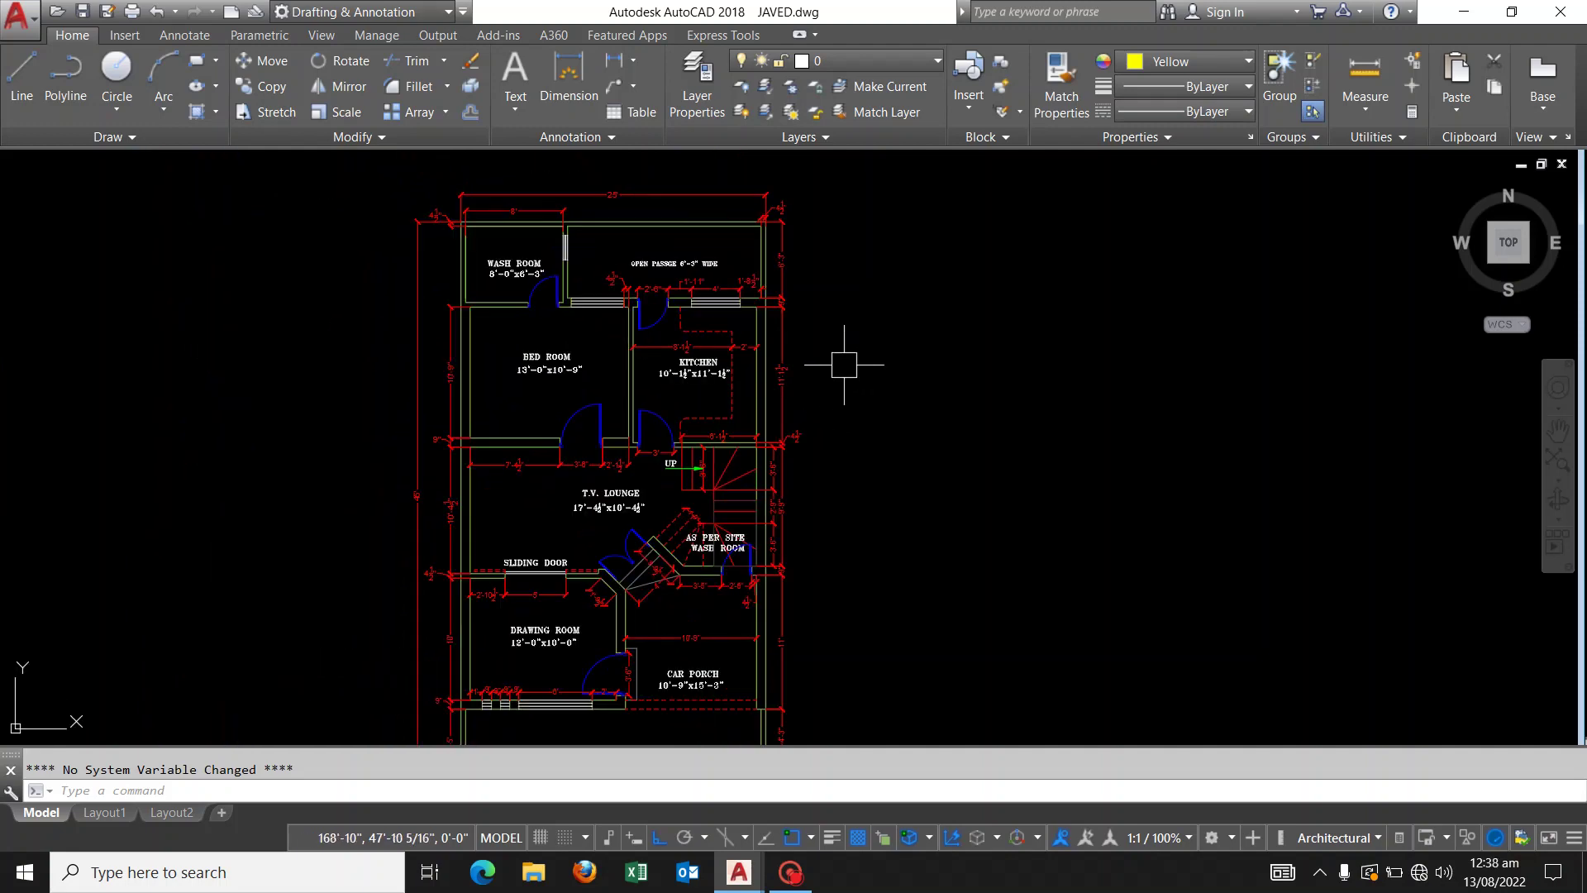
scroll(852, 335, "down", 2)
scroll(861, 339, "up", 3)
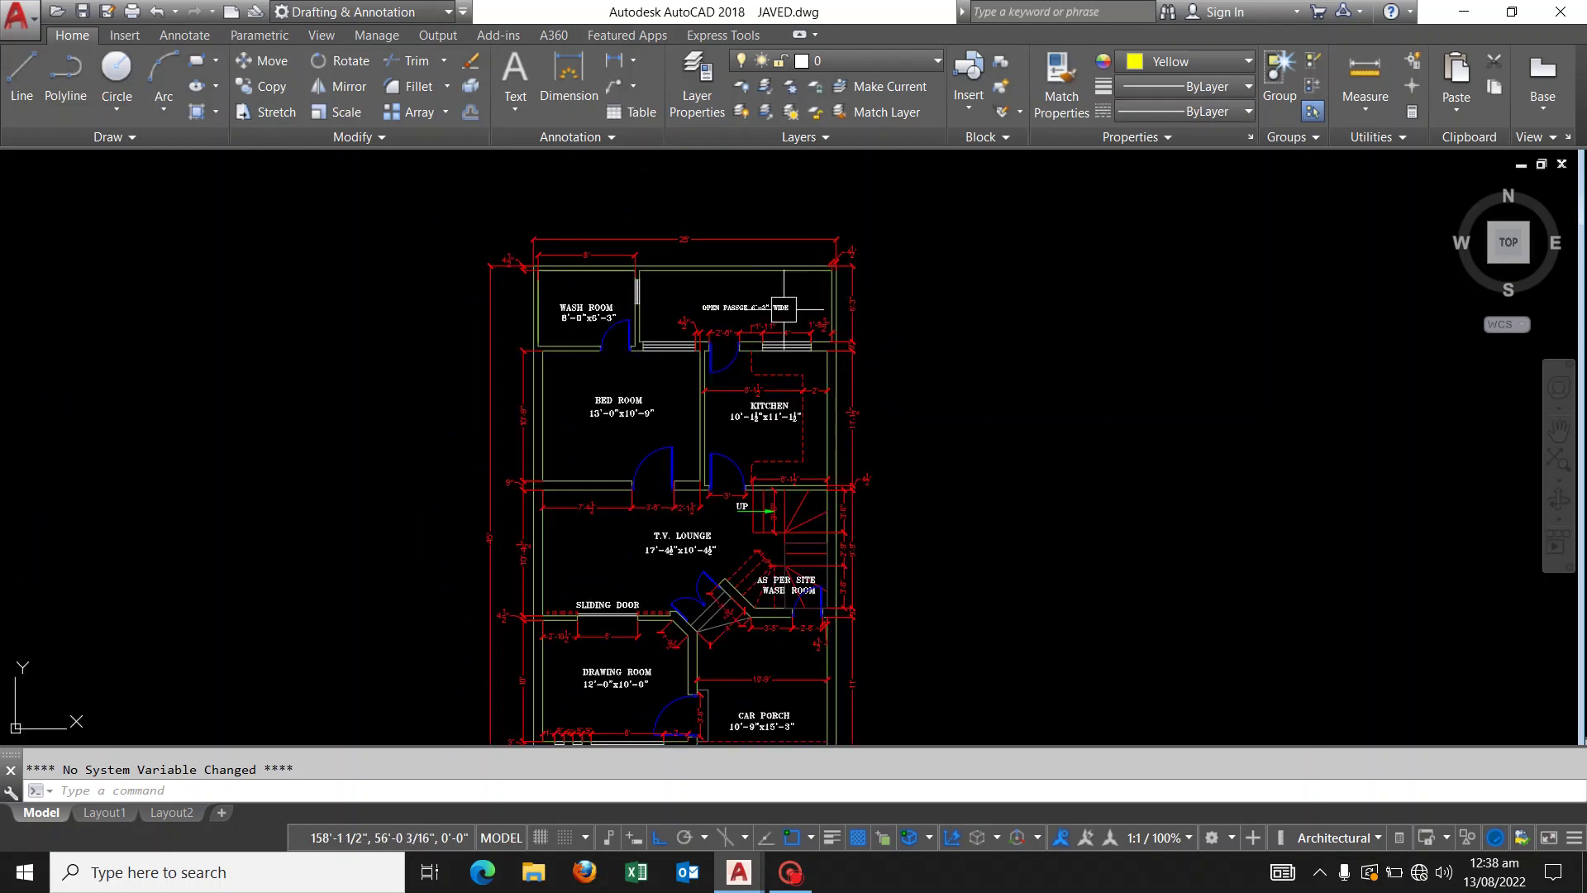
scroll(762, 284, "up", 1)
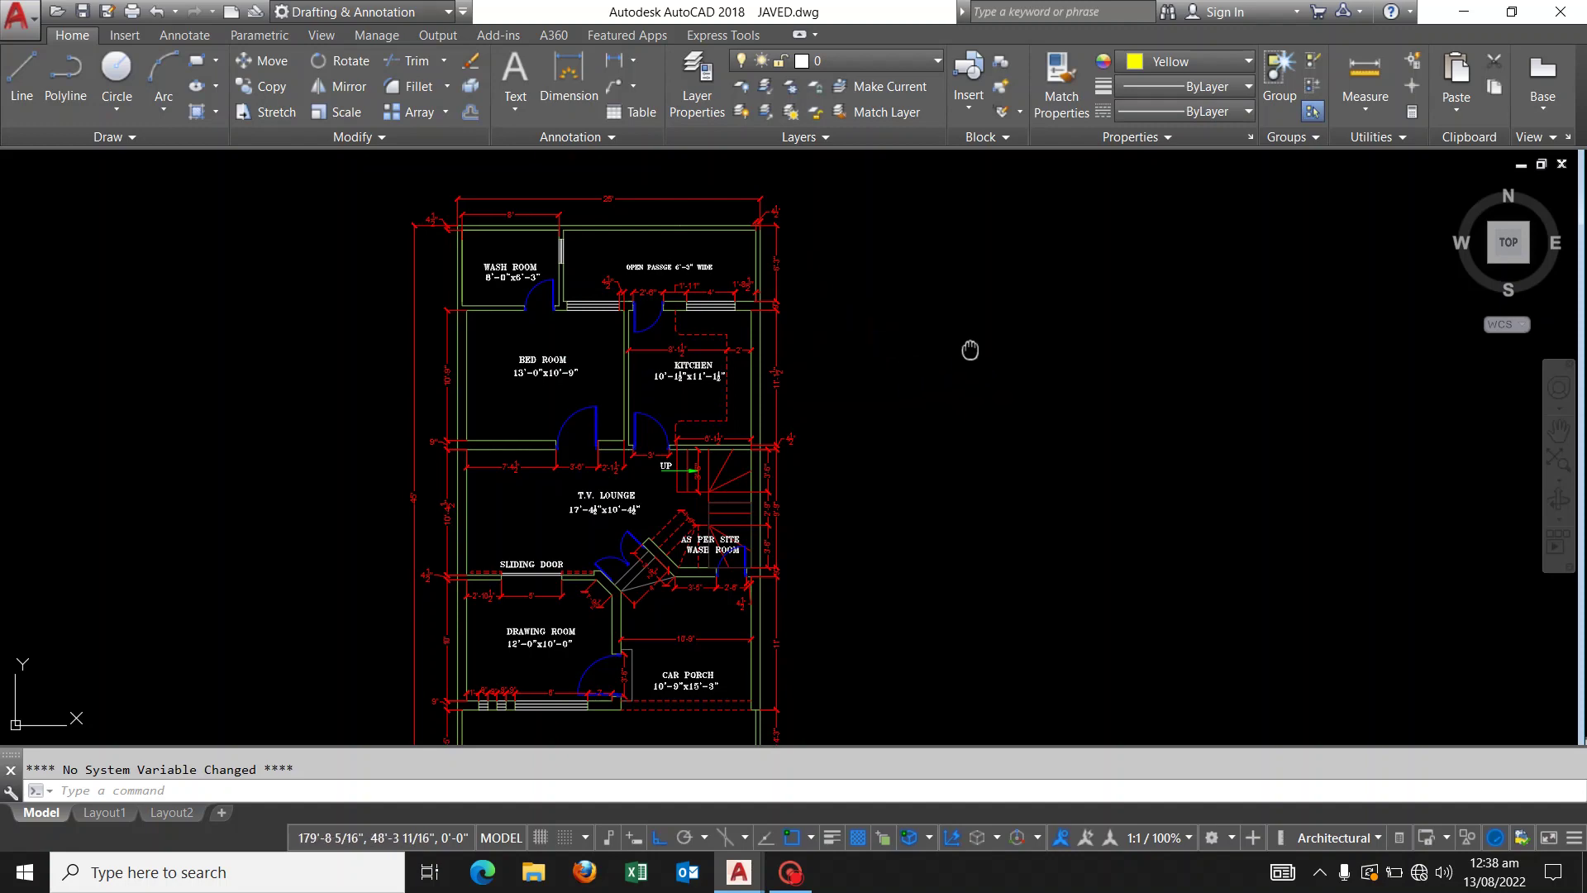
scroll(963, 347, "down", 4)
scroll(950, 288, "up", 4)
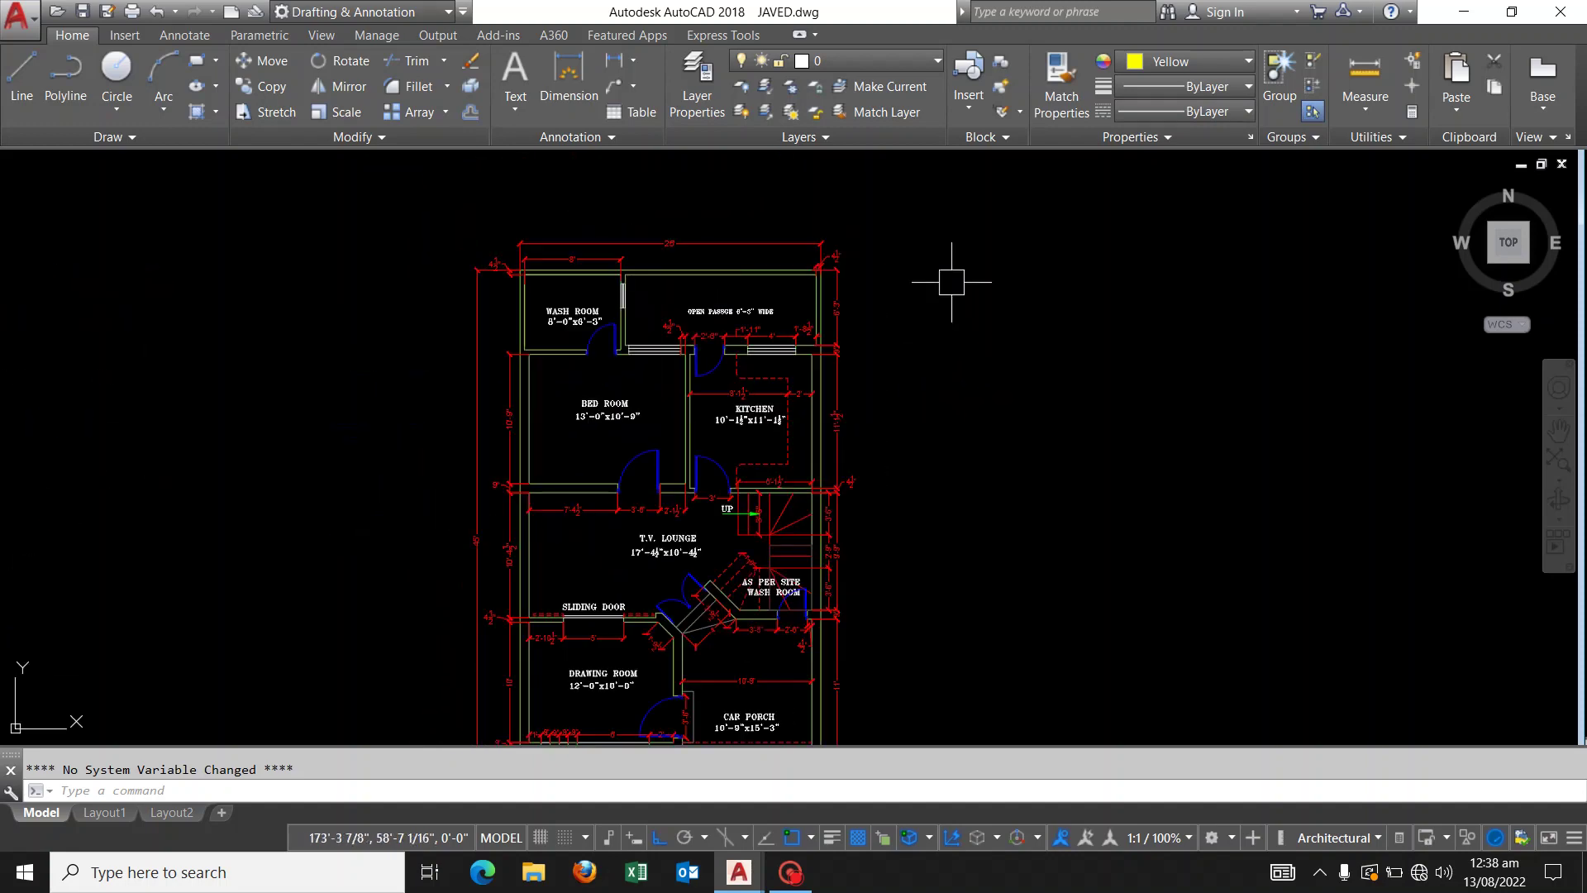
scroll(907, 305, "down", 2)
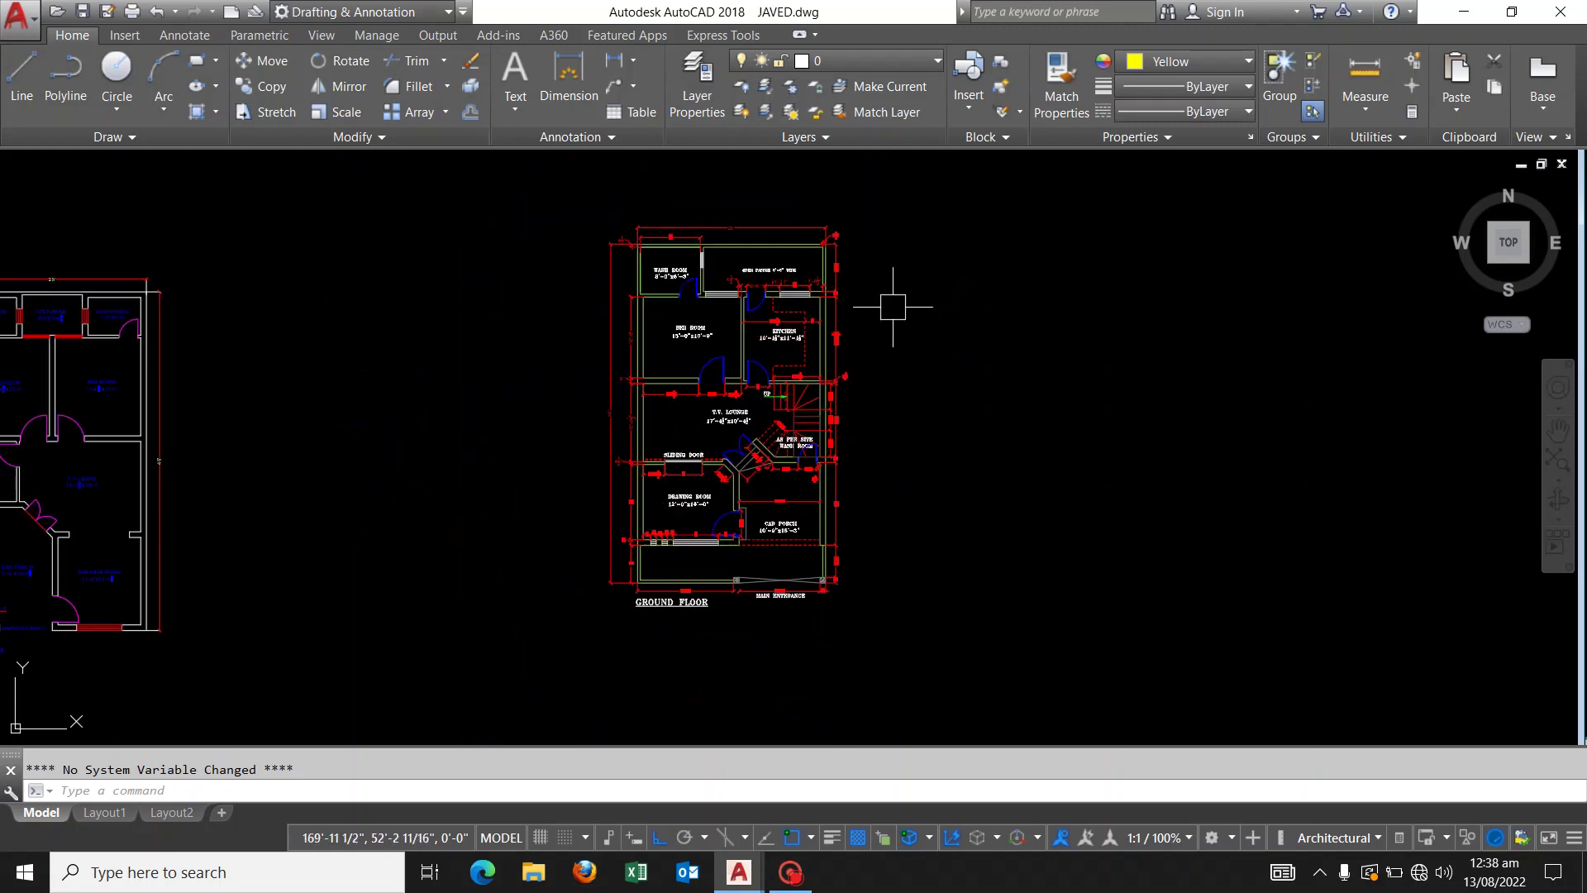
middle_click_drag(906, 305, 867, 322)
scroll(867, 321, "up", 2)
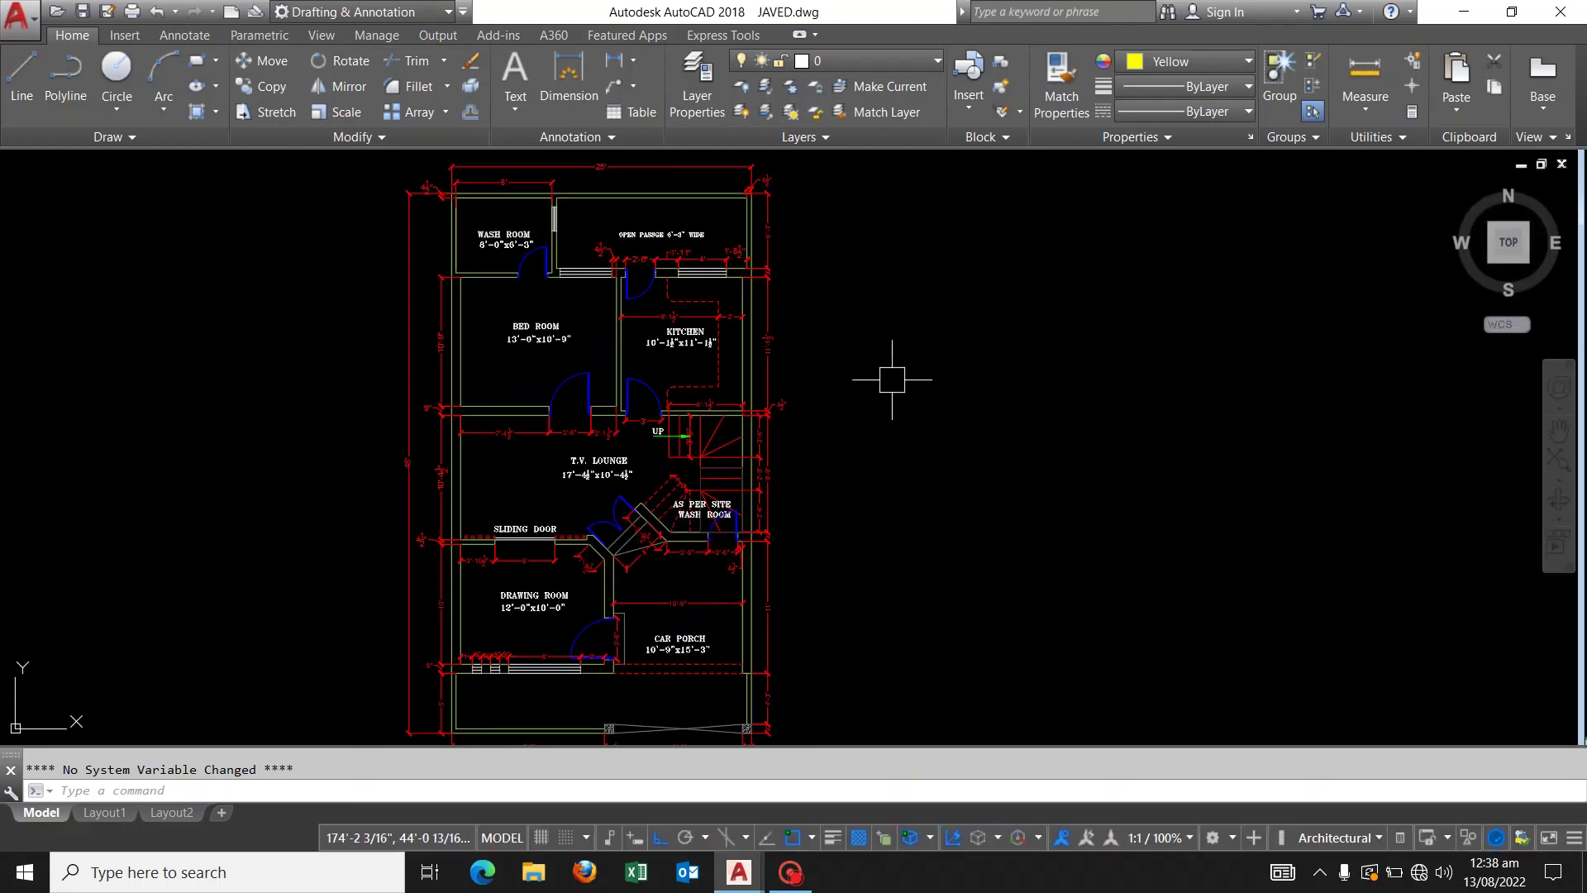
Copy all 275 objects of the ground floor plan to the clipboard using a crossing window
key("ctrl+c")
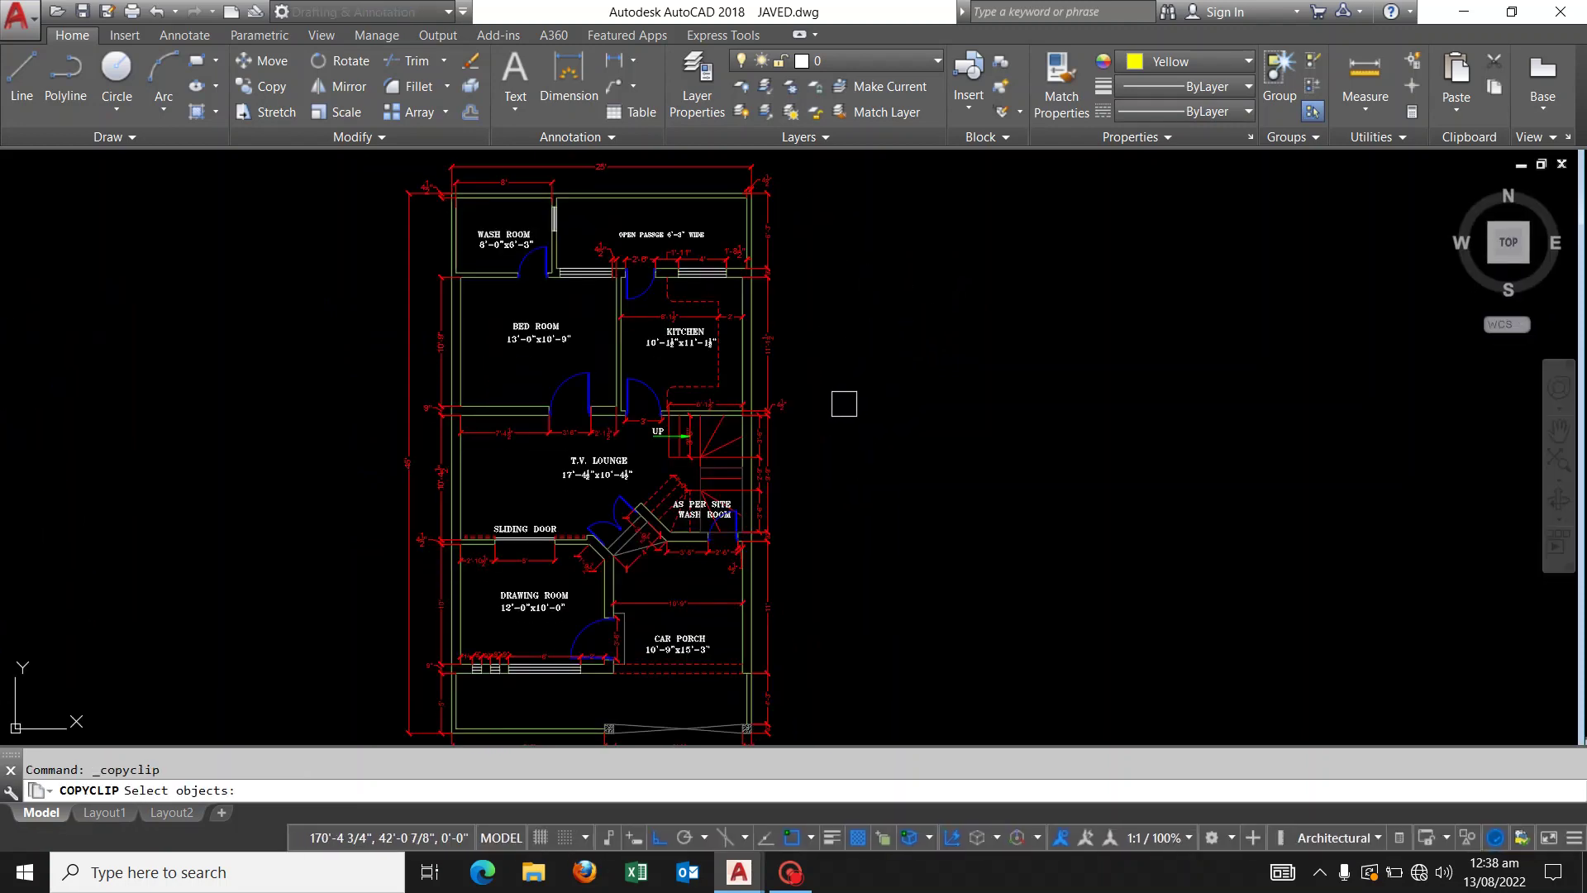
scroll(859, 372, "down", 4)
left_click(937, 245)
left_click(615, 620)
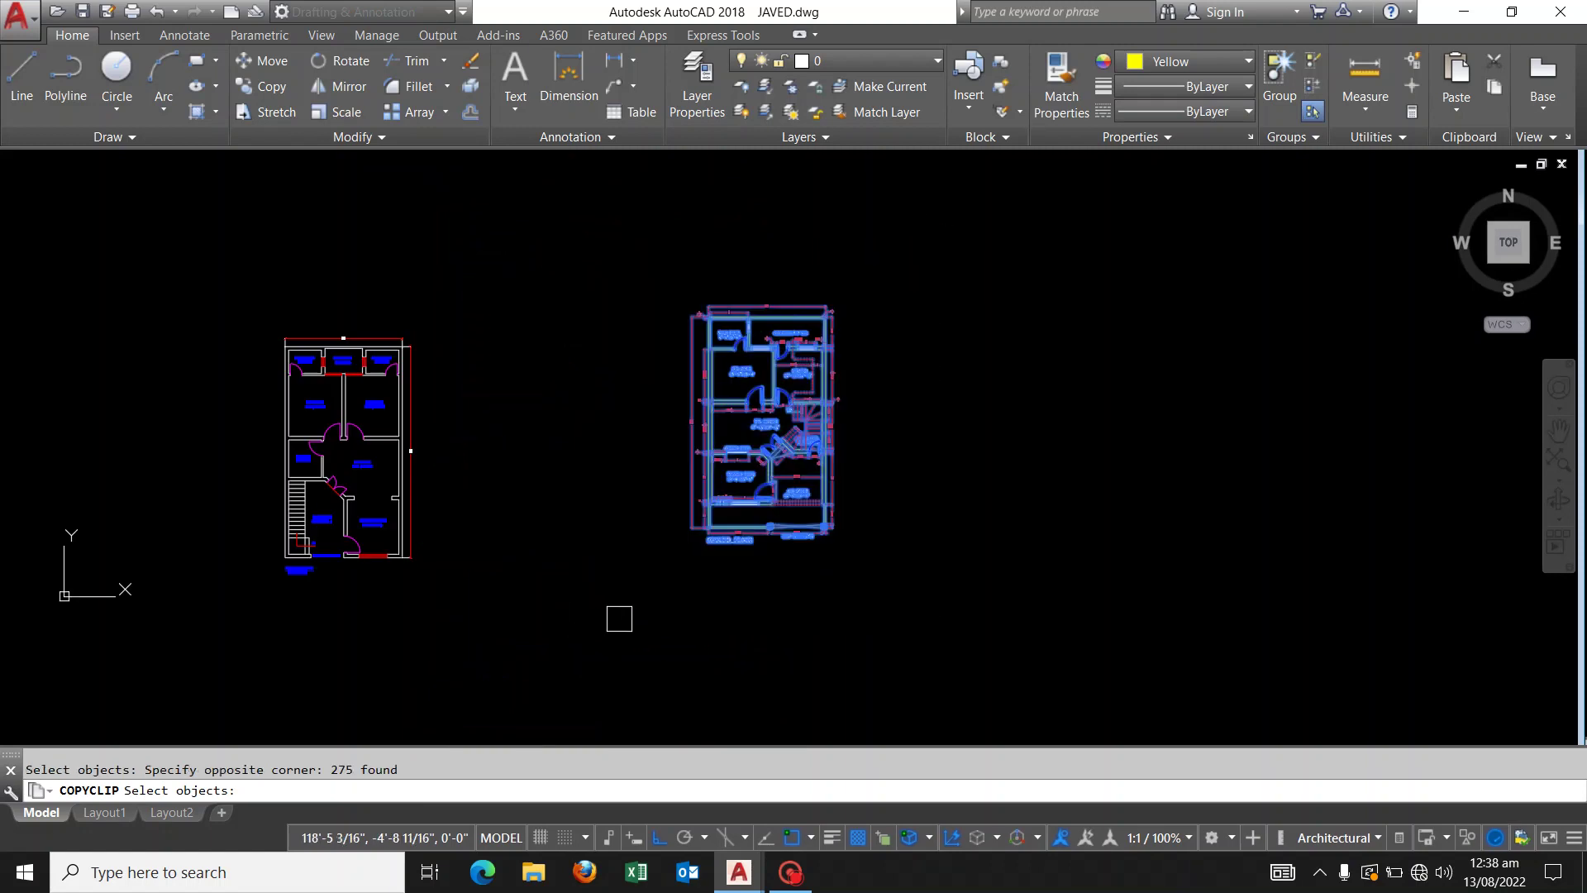
key("Return")
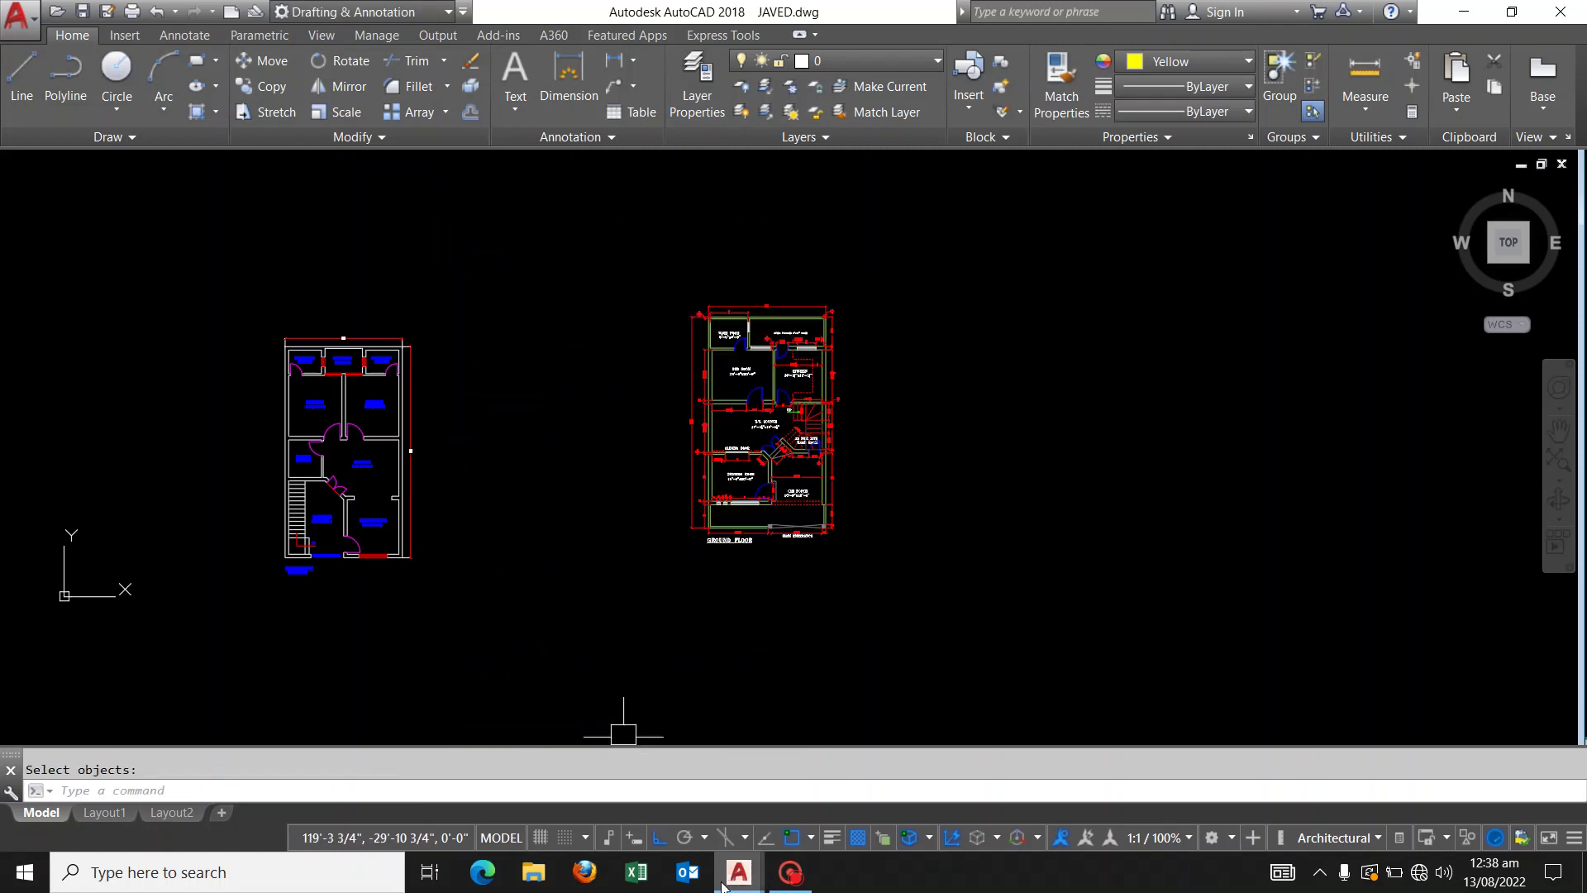
Switch to M.M DRAWING.dwg and paste the copied JAVED ground floor plan with Ctrl+V
mouse_move(737, 873)
left_click(795, 777)
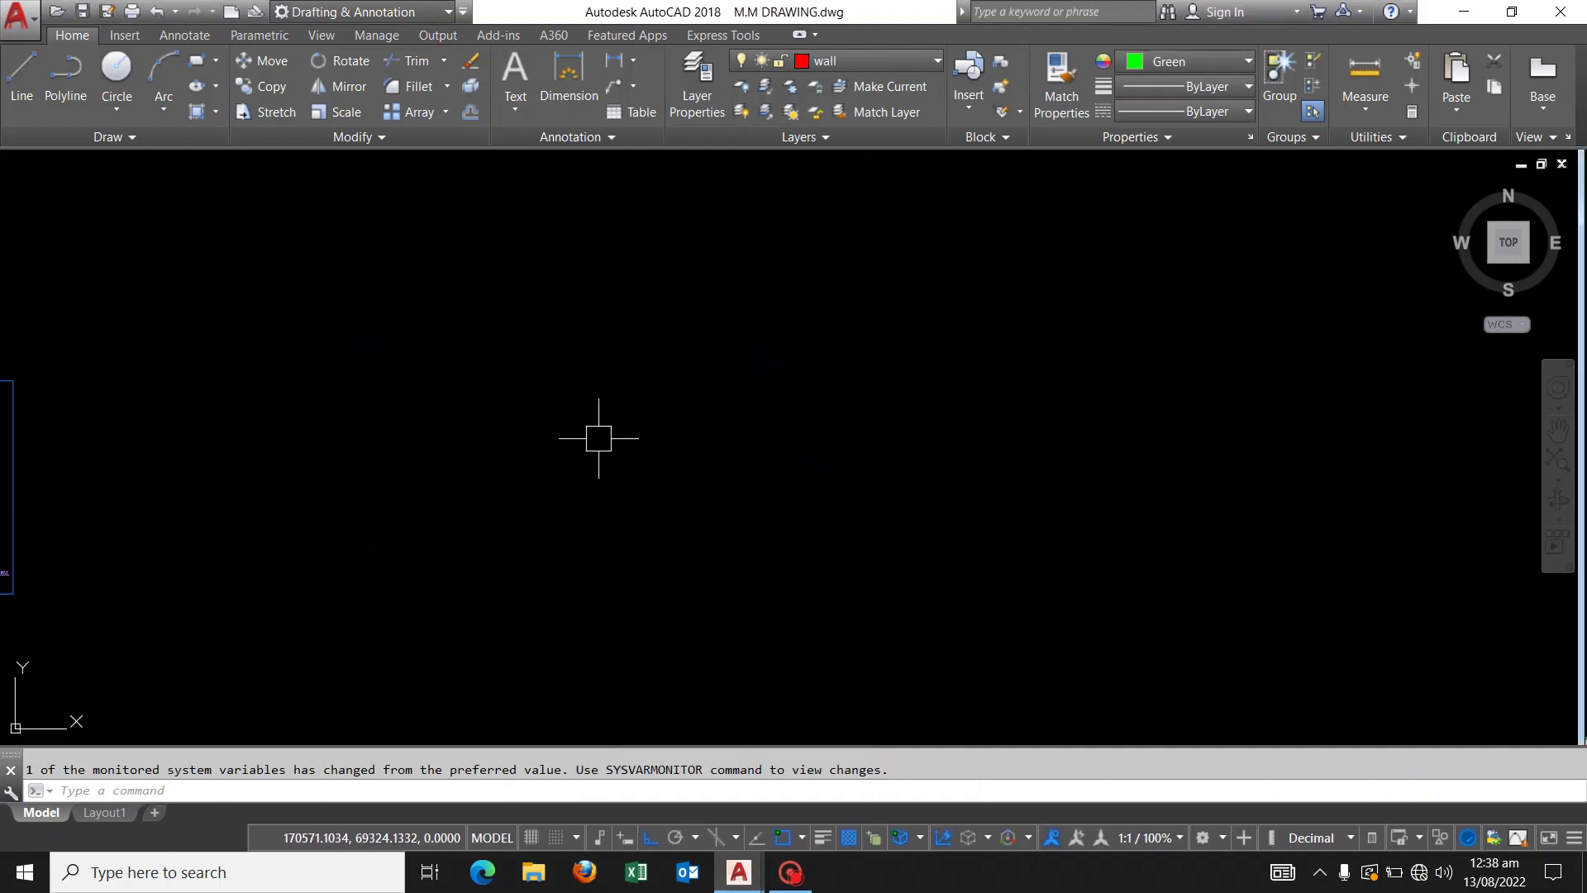
key("ctrl+v")
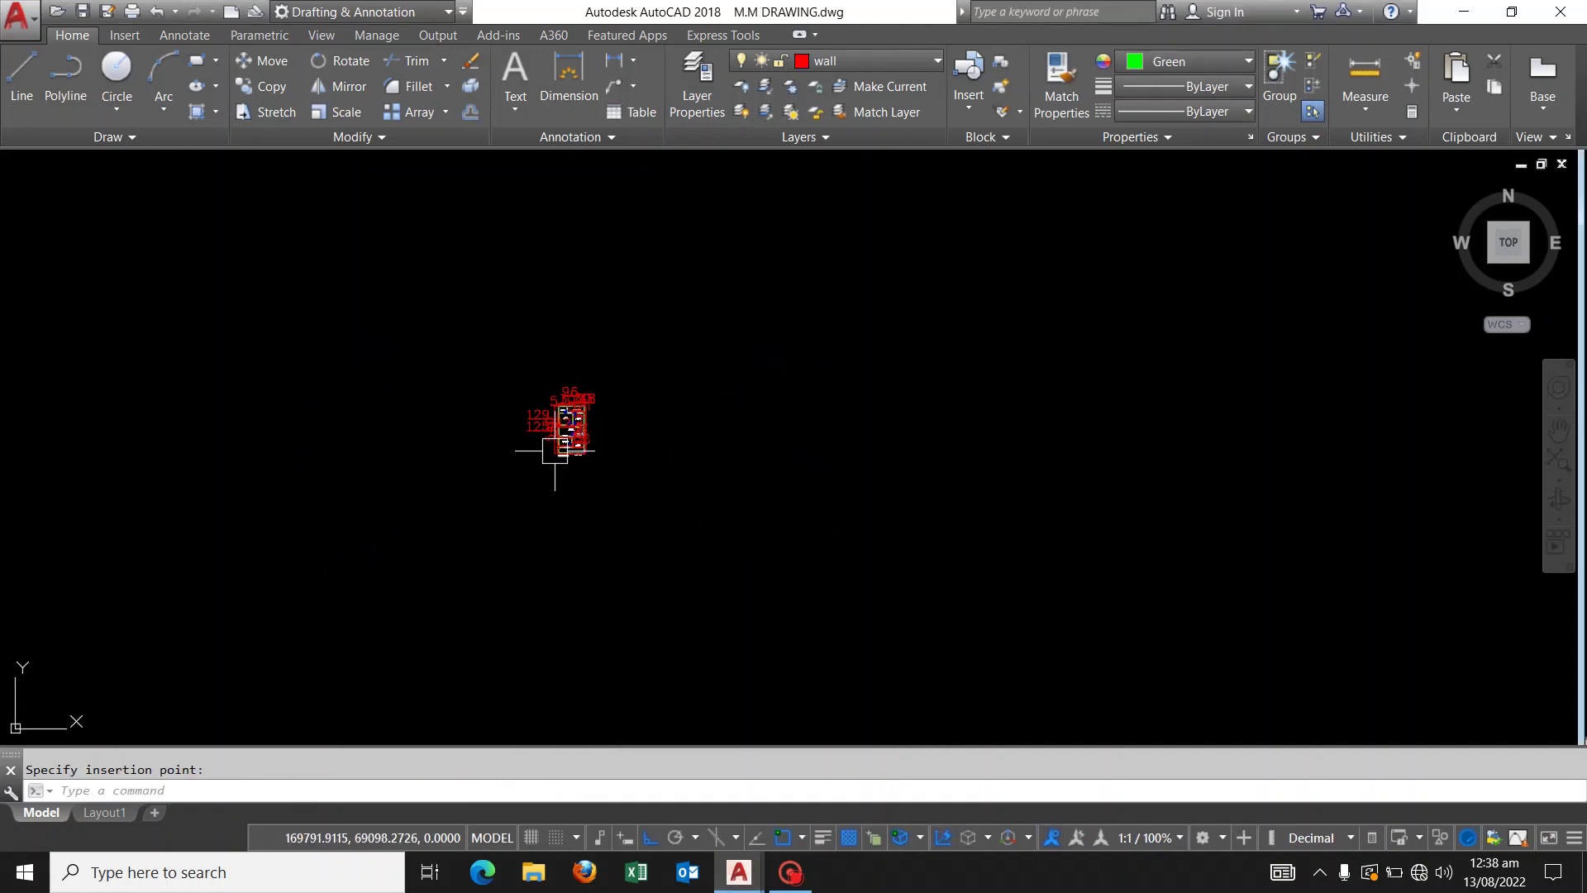
scroll(554, 451, "up", 2)
scroll(552, 459, "up", 3)
scroll(548, 466, "up", 3)
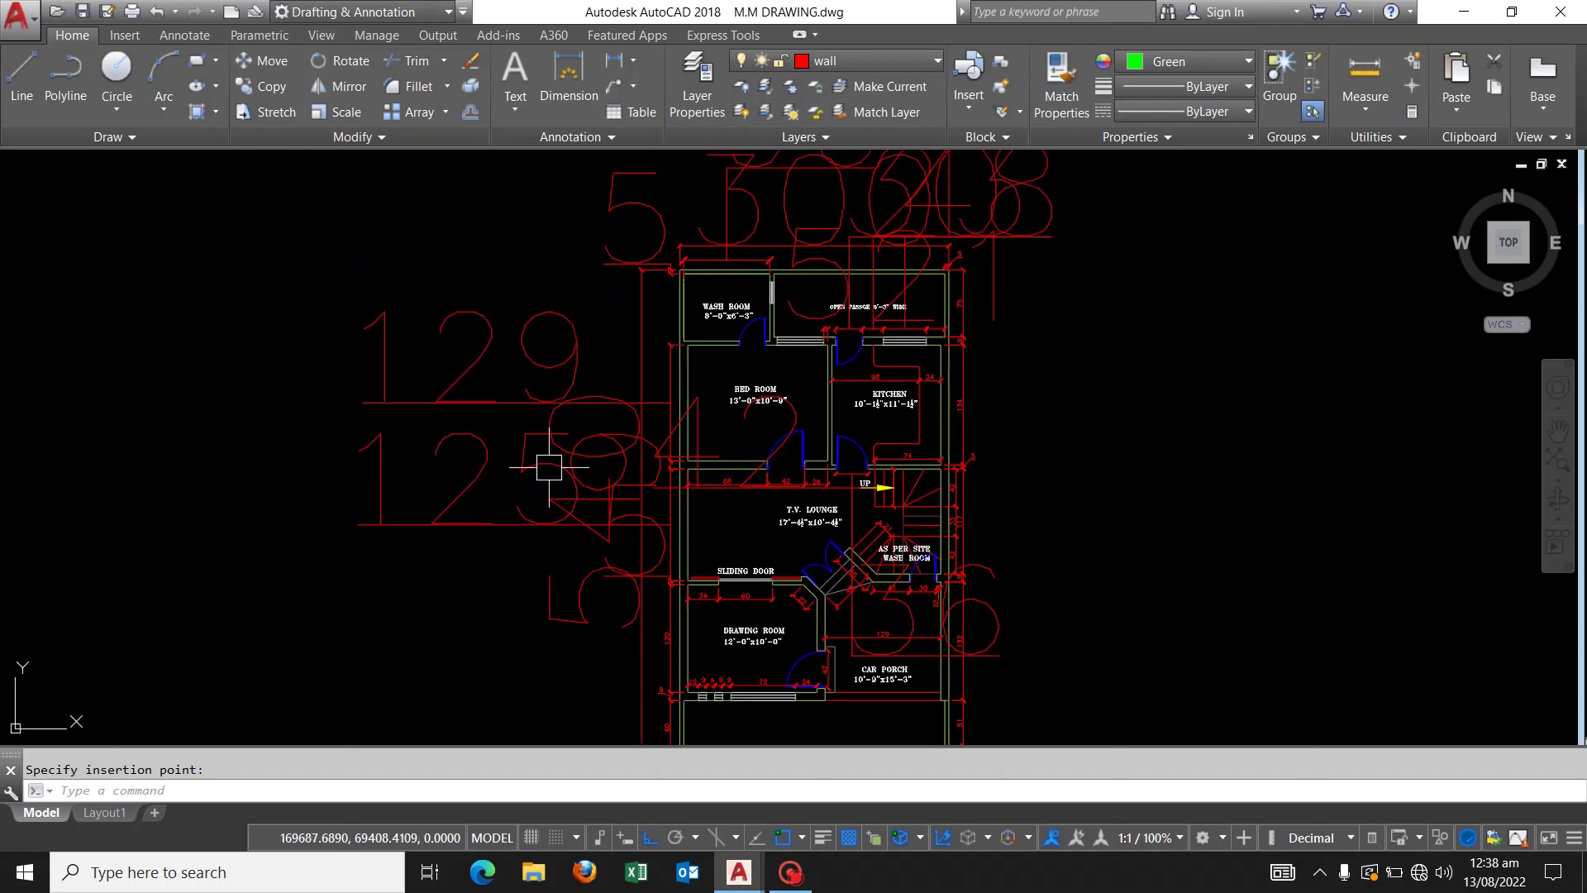
scroll(549, 466, "down", 4)
scroll(578, 413, "up", 4)
scroll(661, 372, "up", 1)
scroll(714, 342, "up", 2)
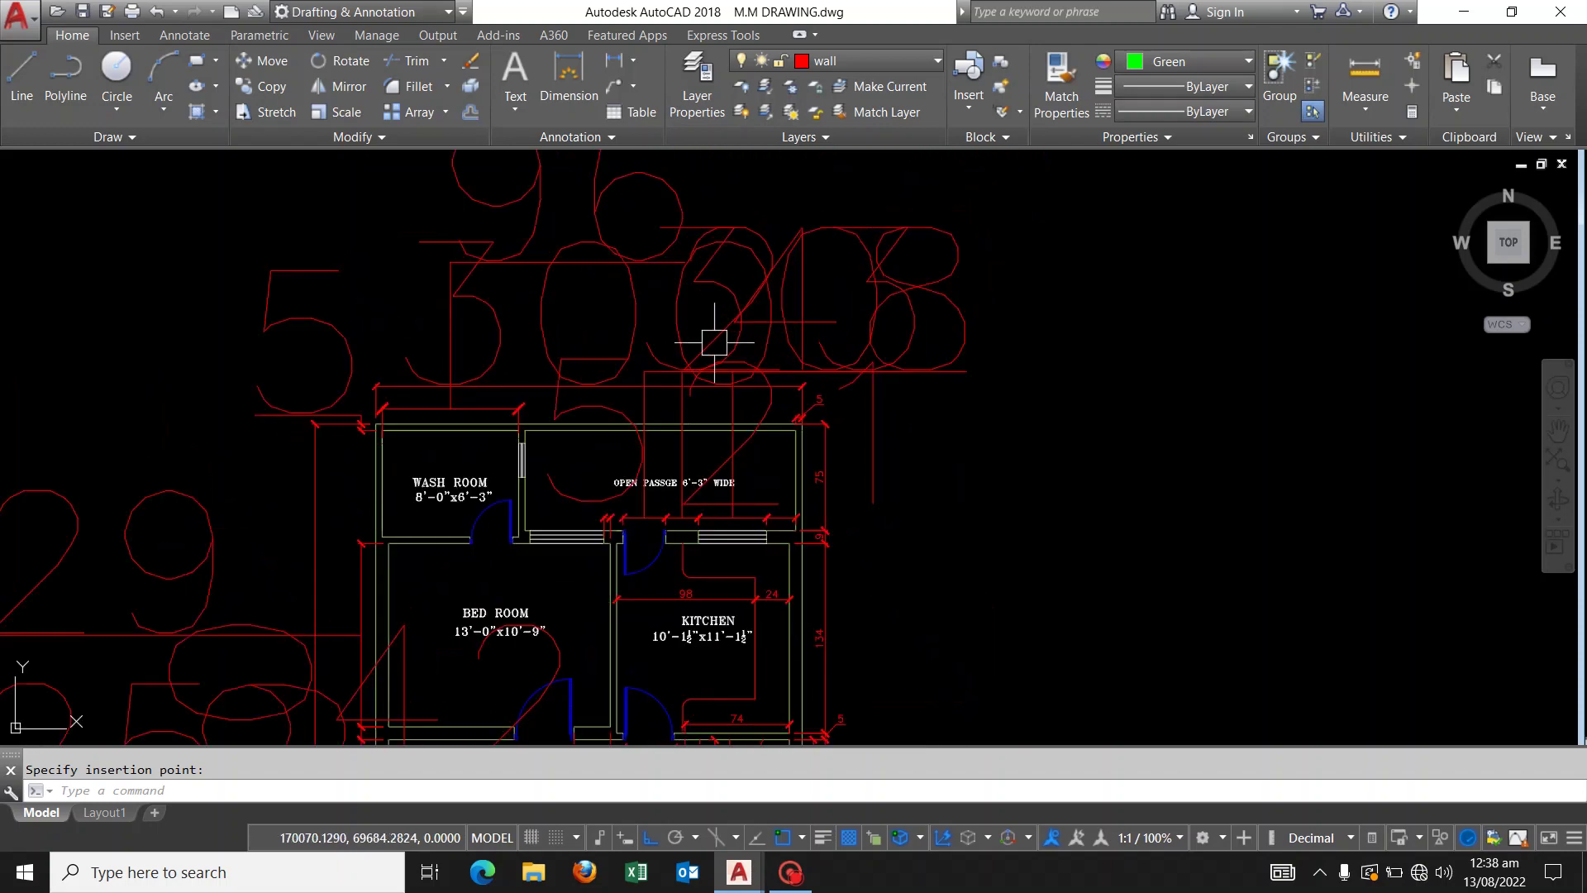
scroll(736, 339, "up", 2)
Zoom and pan to recentre the pasted floor plan in view
scroll(782, 321, "down", 3)
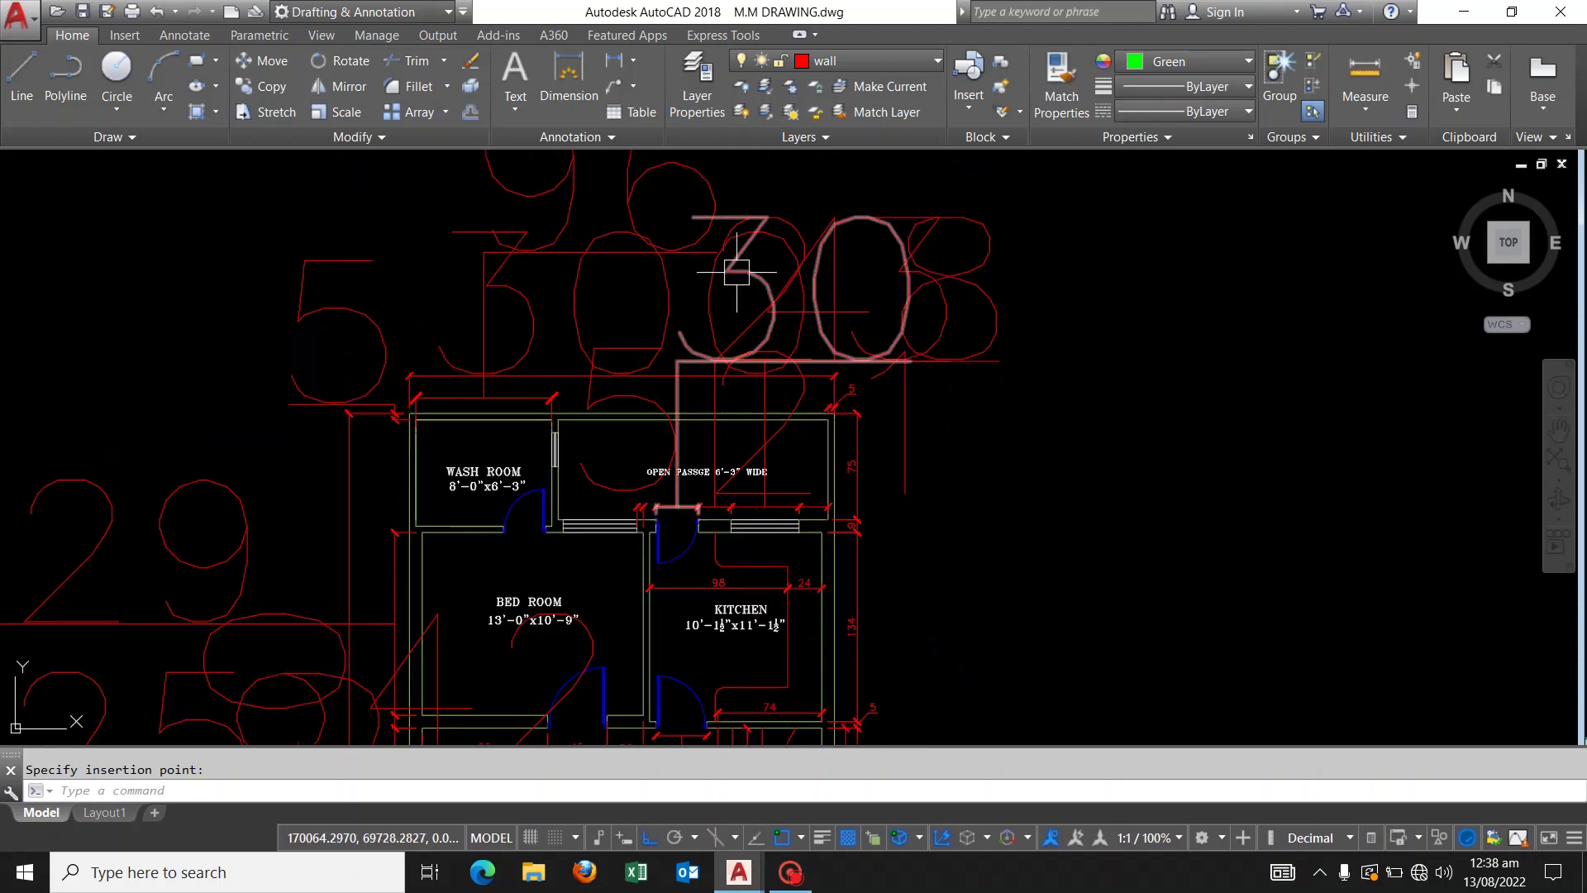
scroll(735, 273, "down", 2)
scroll(570, 434, "down", 2)
scroll(574, 443, "up", 5)
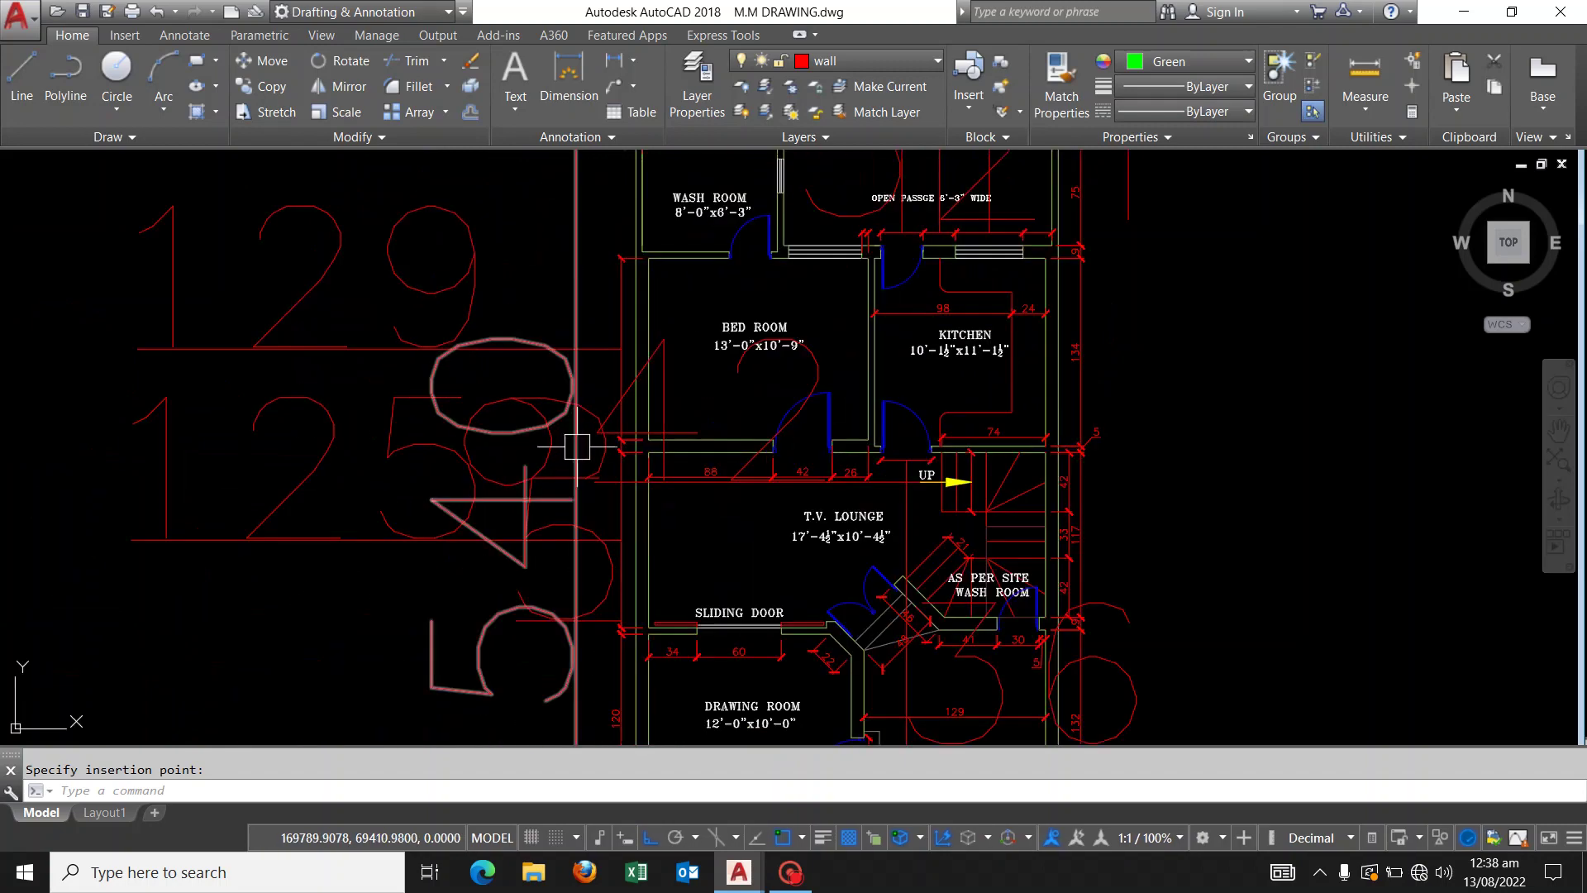
scroll(637, 384, "down", 4)
scroll(852, 338, "down", 2)
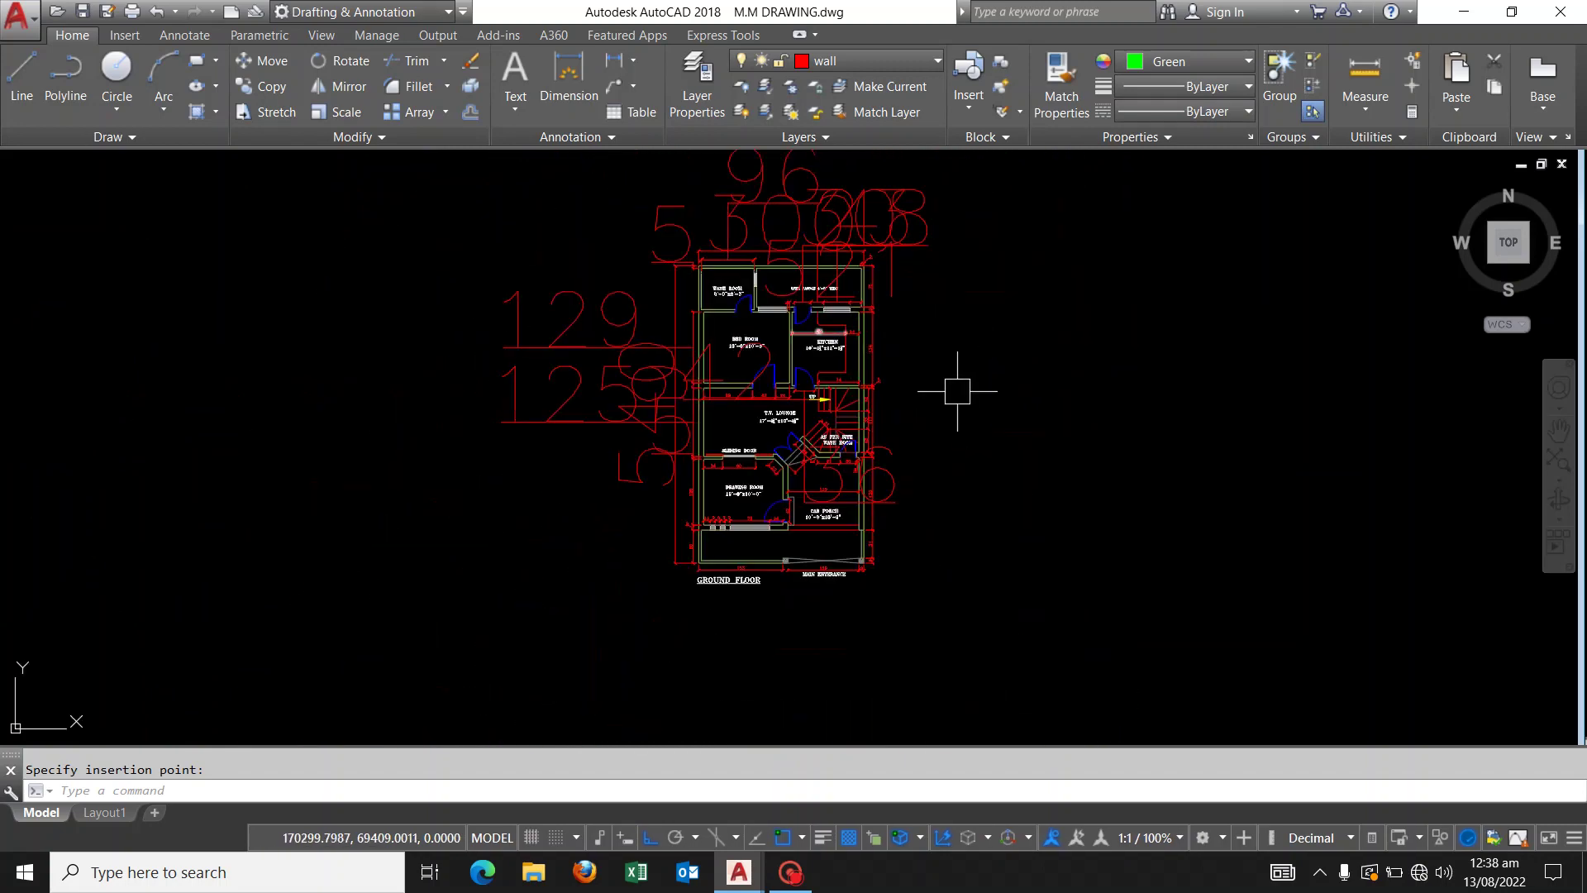
scroll(893, 471, "up", 2)
scroll(948, 446, "up", 5)
scroll(895, 450, "down", 4)
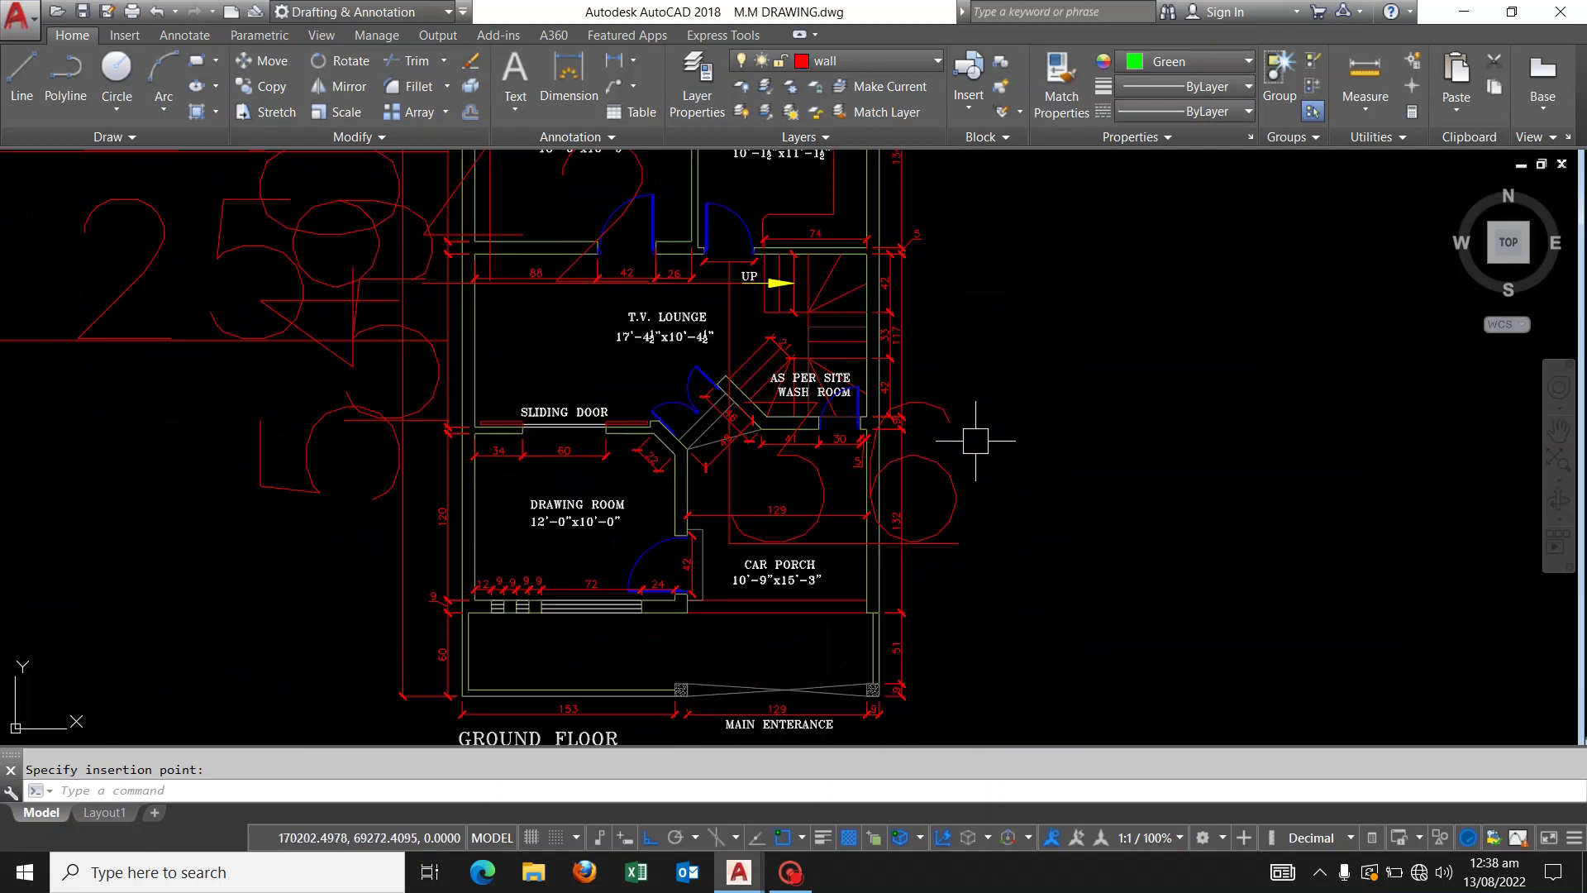
scroll(974, 379, "down", 2)
scroll(858, 477, "up", 2)
scroll(858, 477, "down", 3)
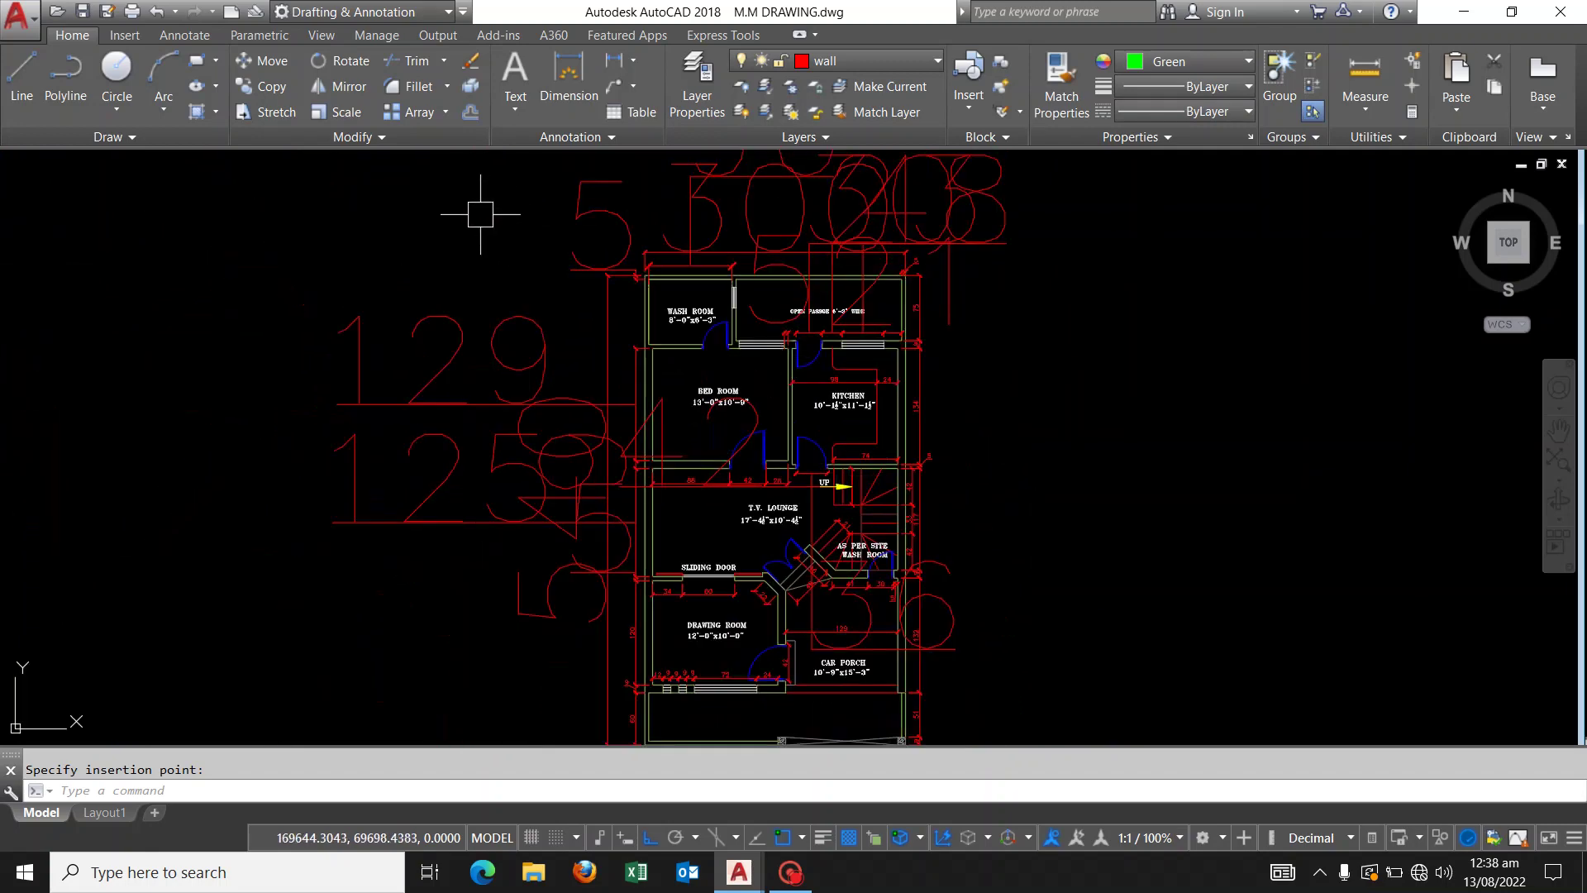
scroll(460, 248, "up", 1)
scroll(1056, 320, "up", 1)
scroll(998, 334, "down", 1)
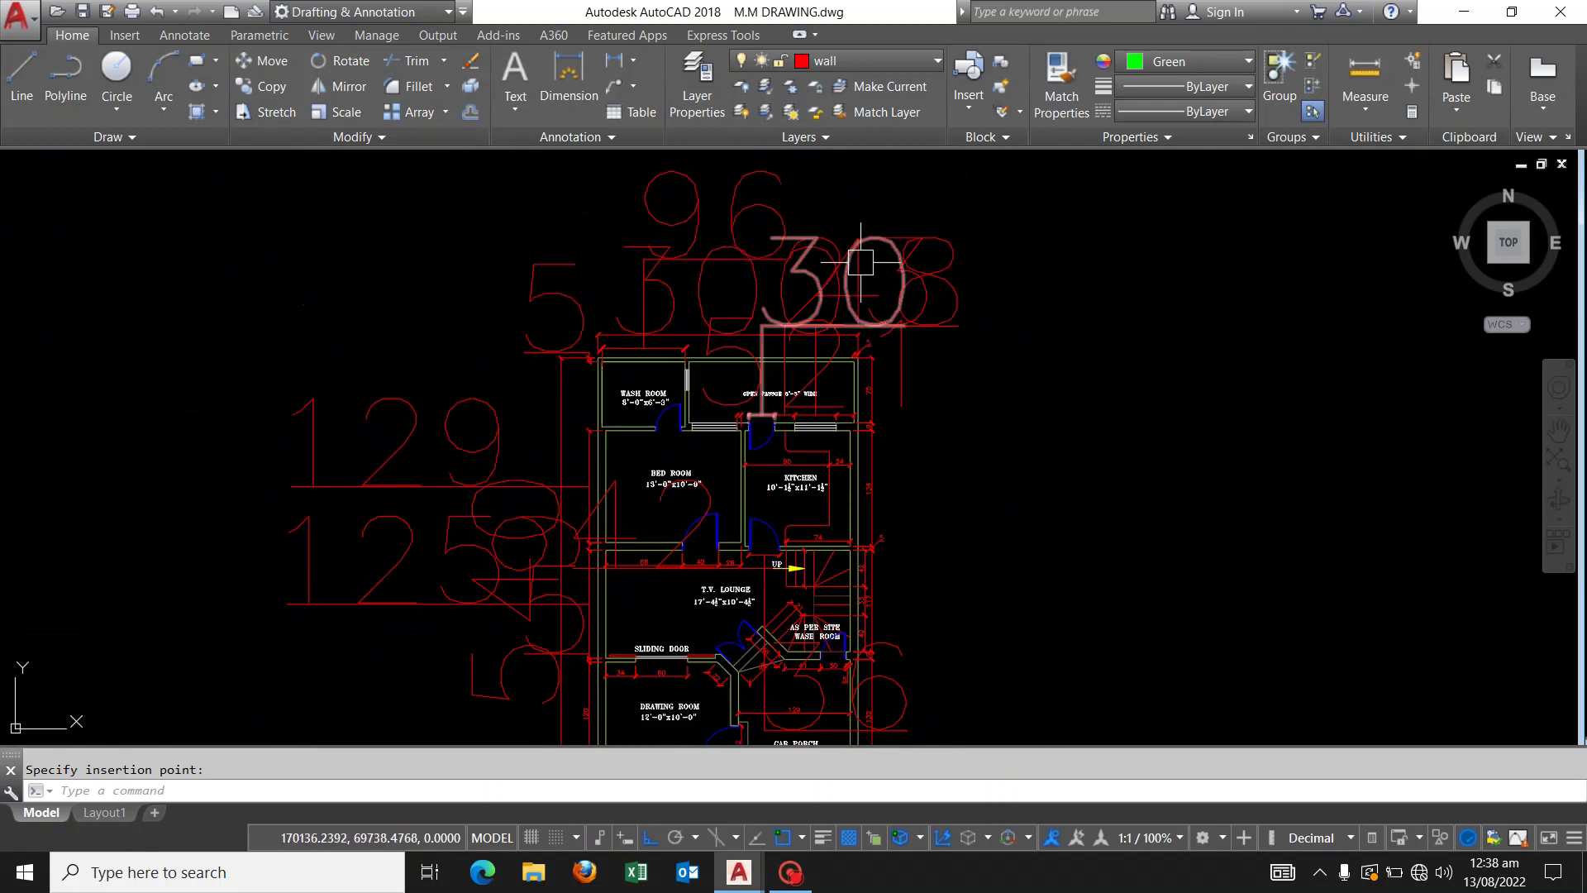
middle_click_drag(998, 334, 984, 385)
type("L")
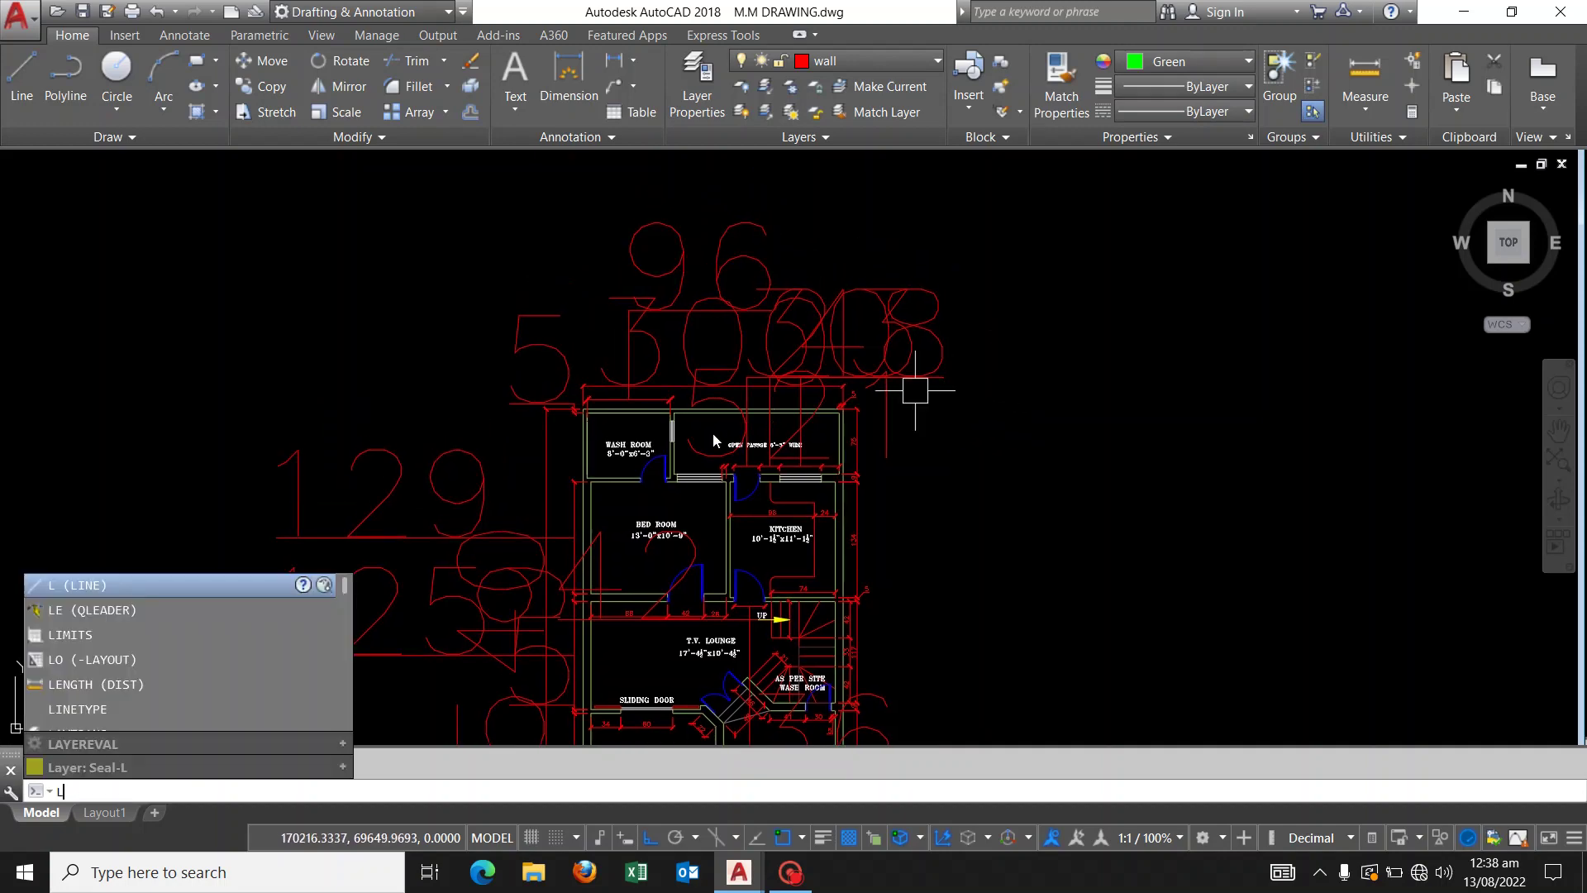
Start a line at the wash-room wall corner of the pasted plan
key("Return")
scroll(607, 410, "up", 6)
scroll(545, 426, "up", 4)
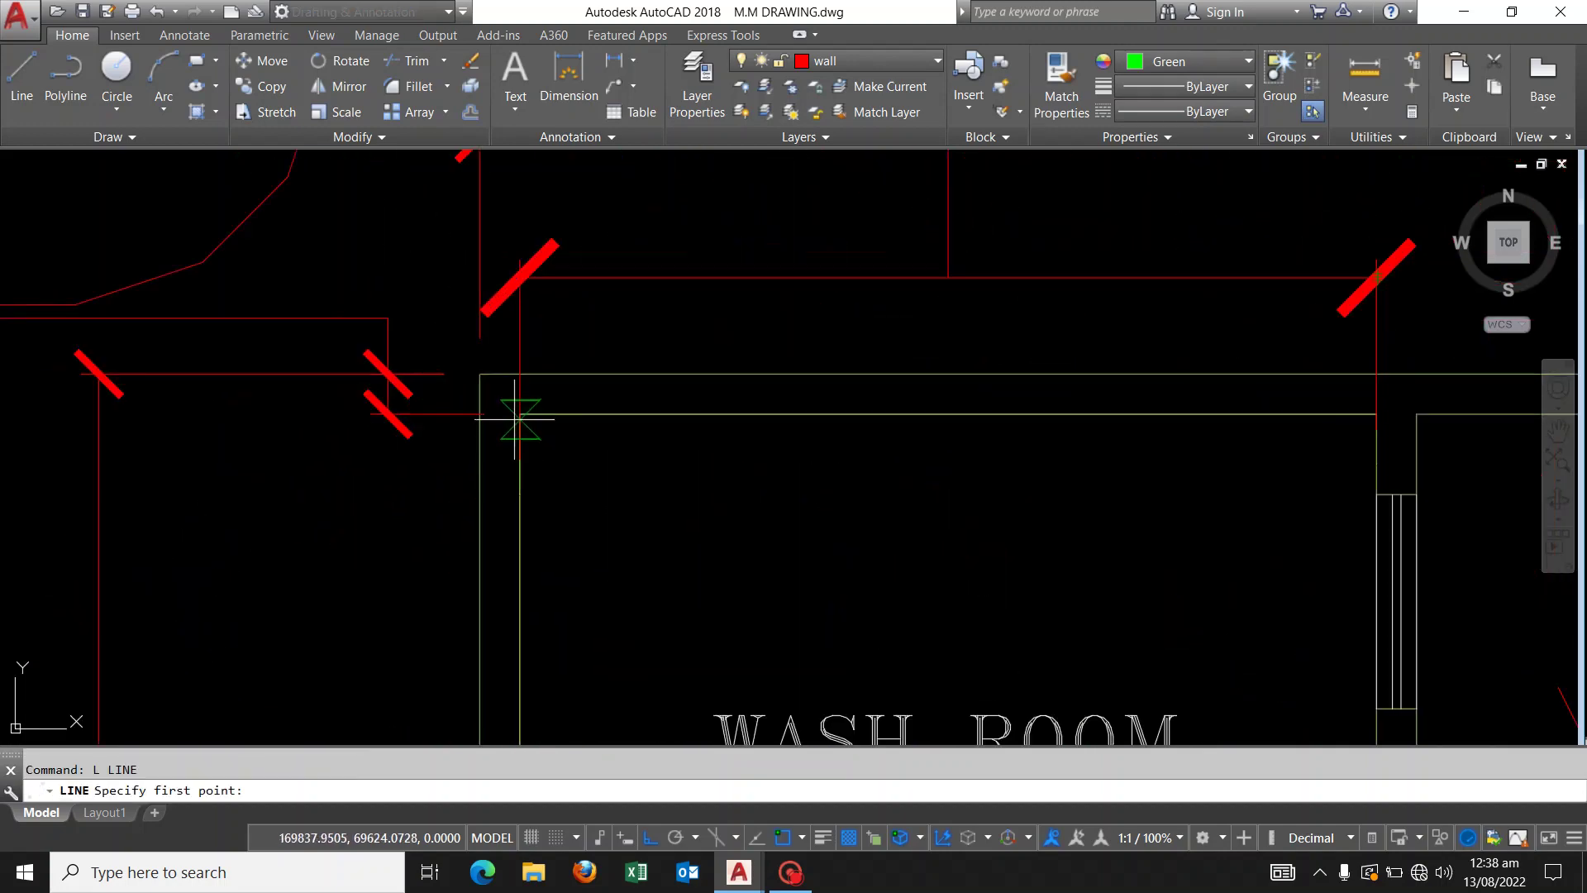
left_click(520, 414)
scroll(513, 478, "down", 10)
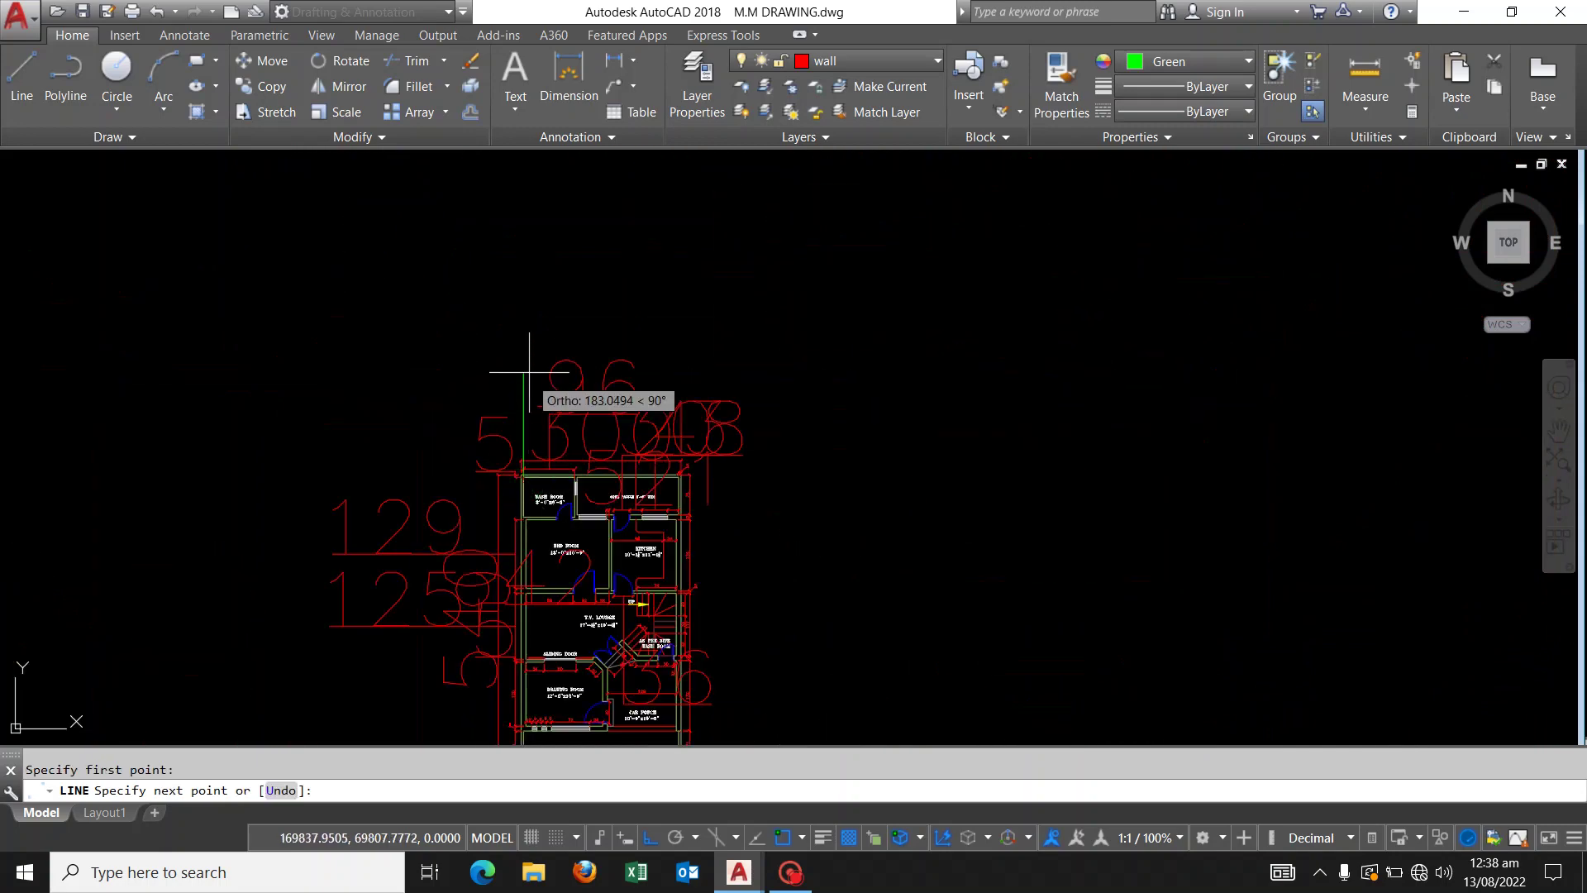
scroll(550, 478, "up", 9)
scroll(613, 520, "up", 1)
key("Return")
key("Return")
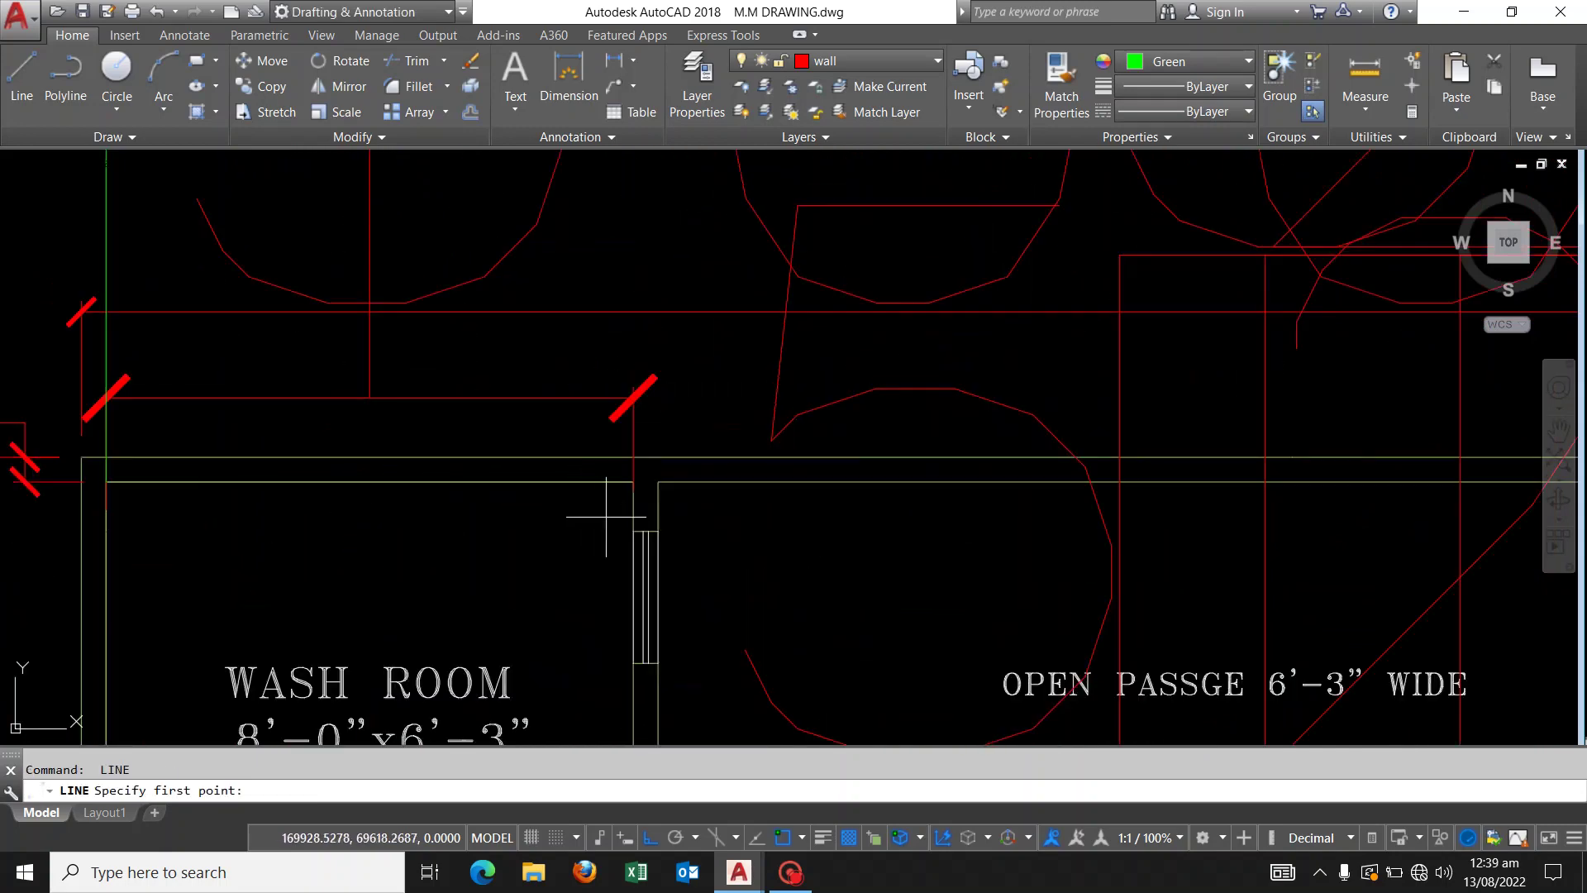
left_click(633, 481)
scroll(624, 463, "down", 4)
scroll(661, 347, "down", 3)
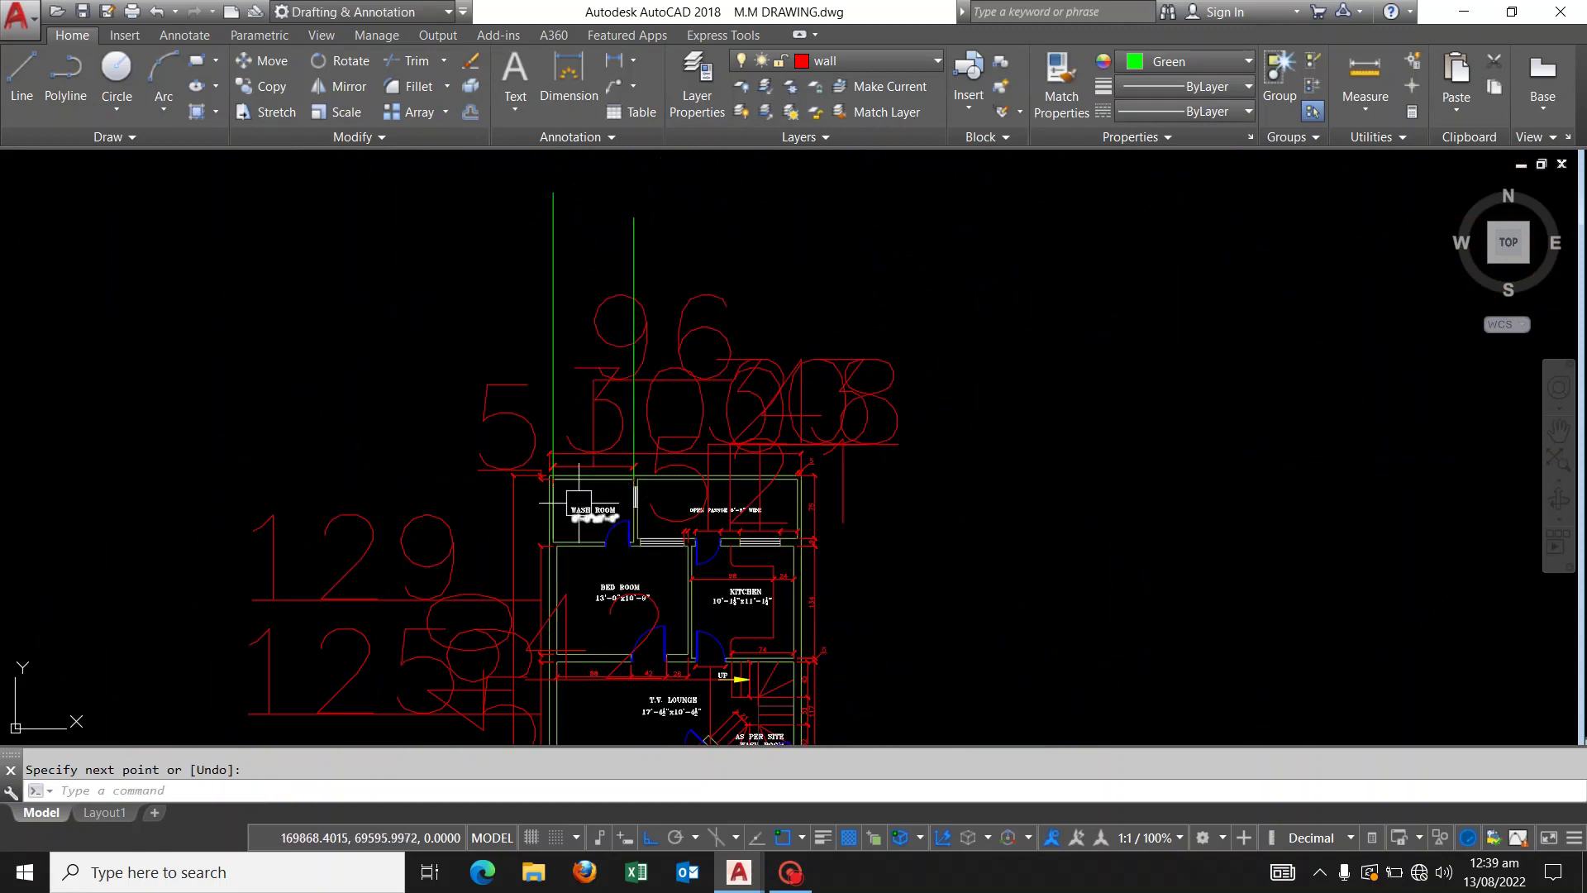
Pan and zoom onto the WASH ROOM 8'-0"x6'-3" label to read its width
scroll(584, 505, "up", 2)
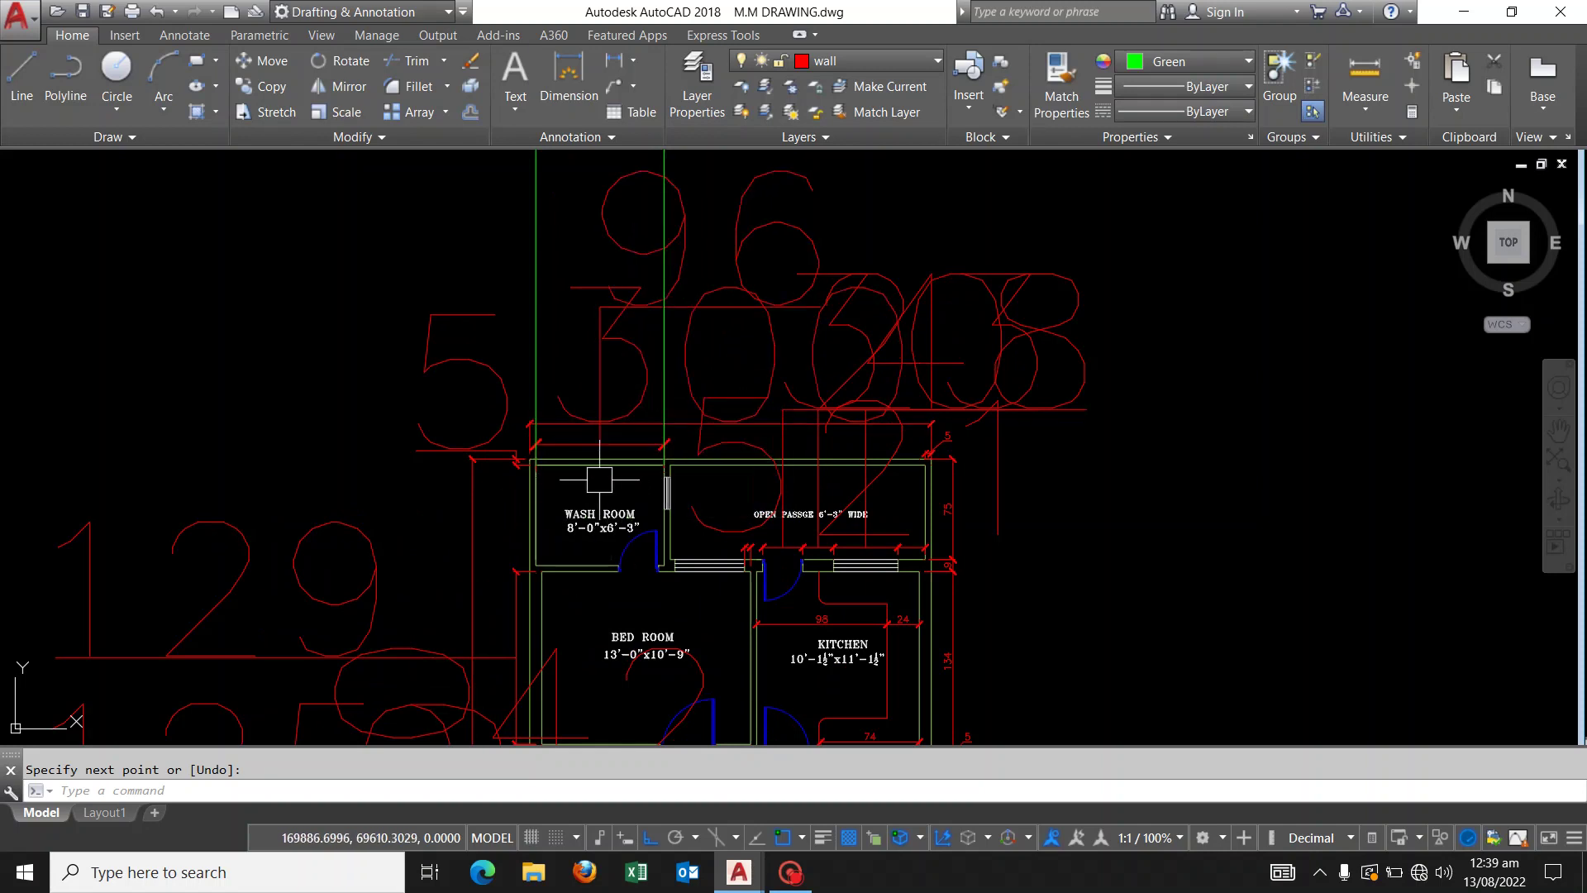
scroll(642, 361, "down", 1)
scroll(620, 306, "up", 1)
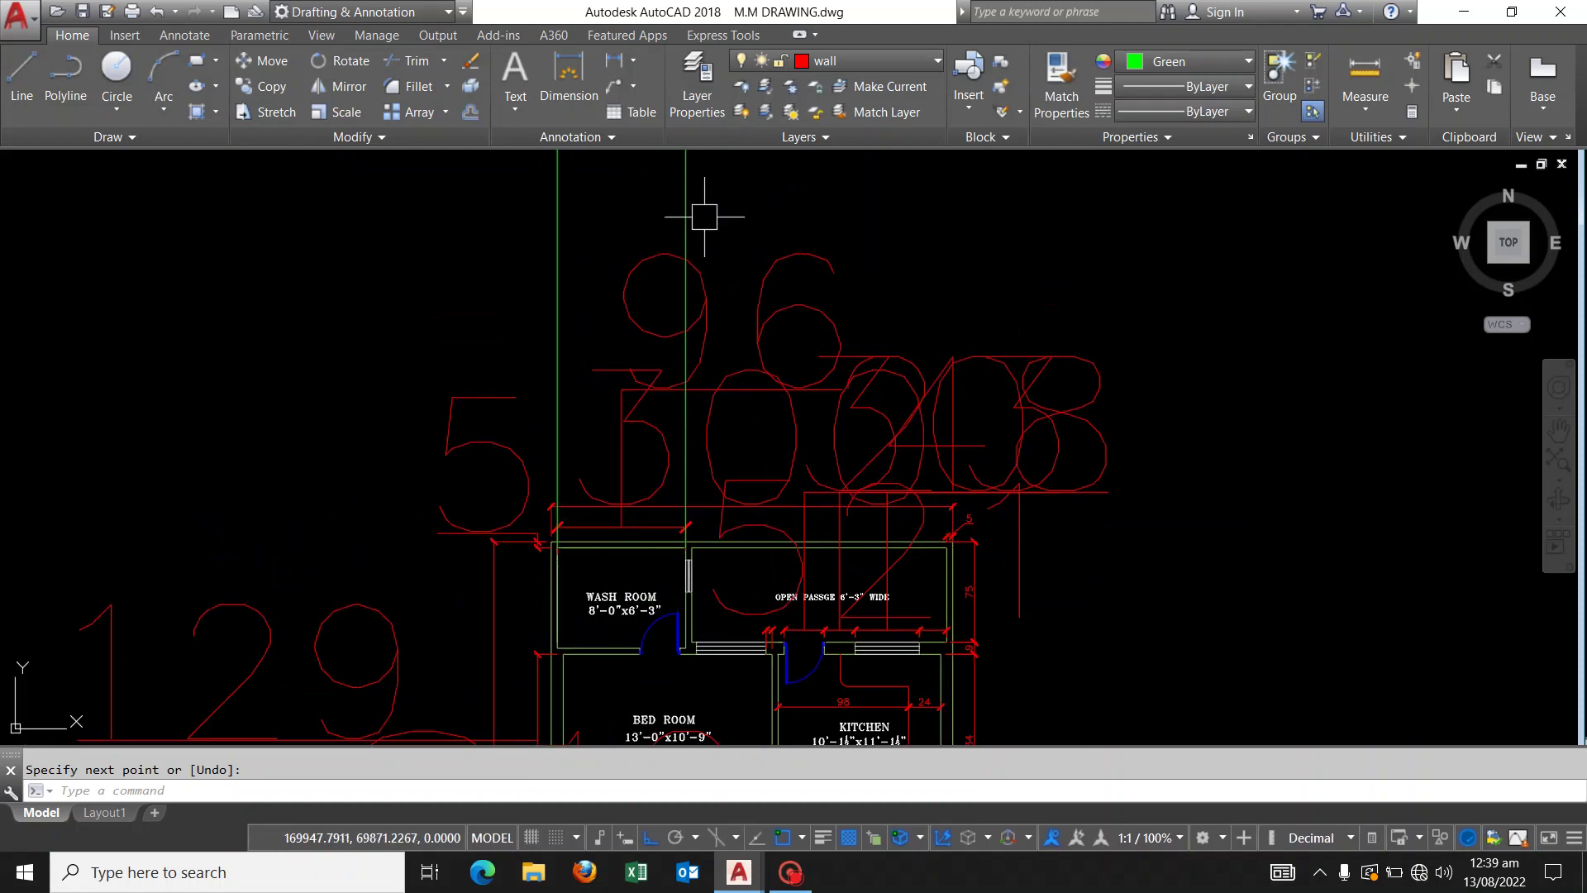
scroll(627, 264, "down", 2)
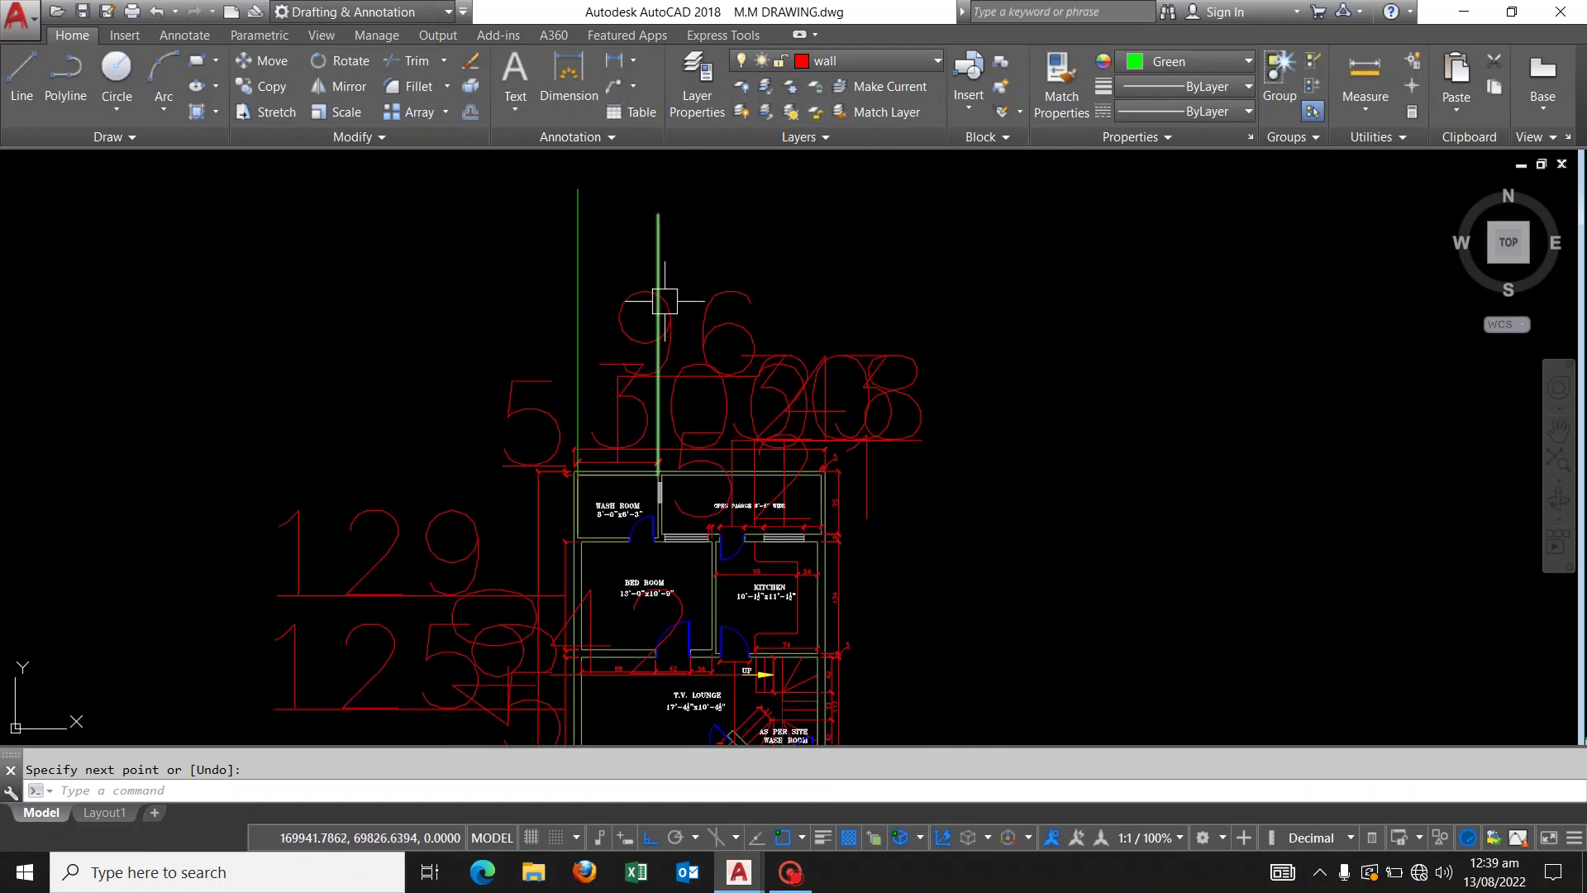
middle_click_drag(661, 339, 658, 256)
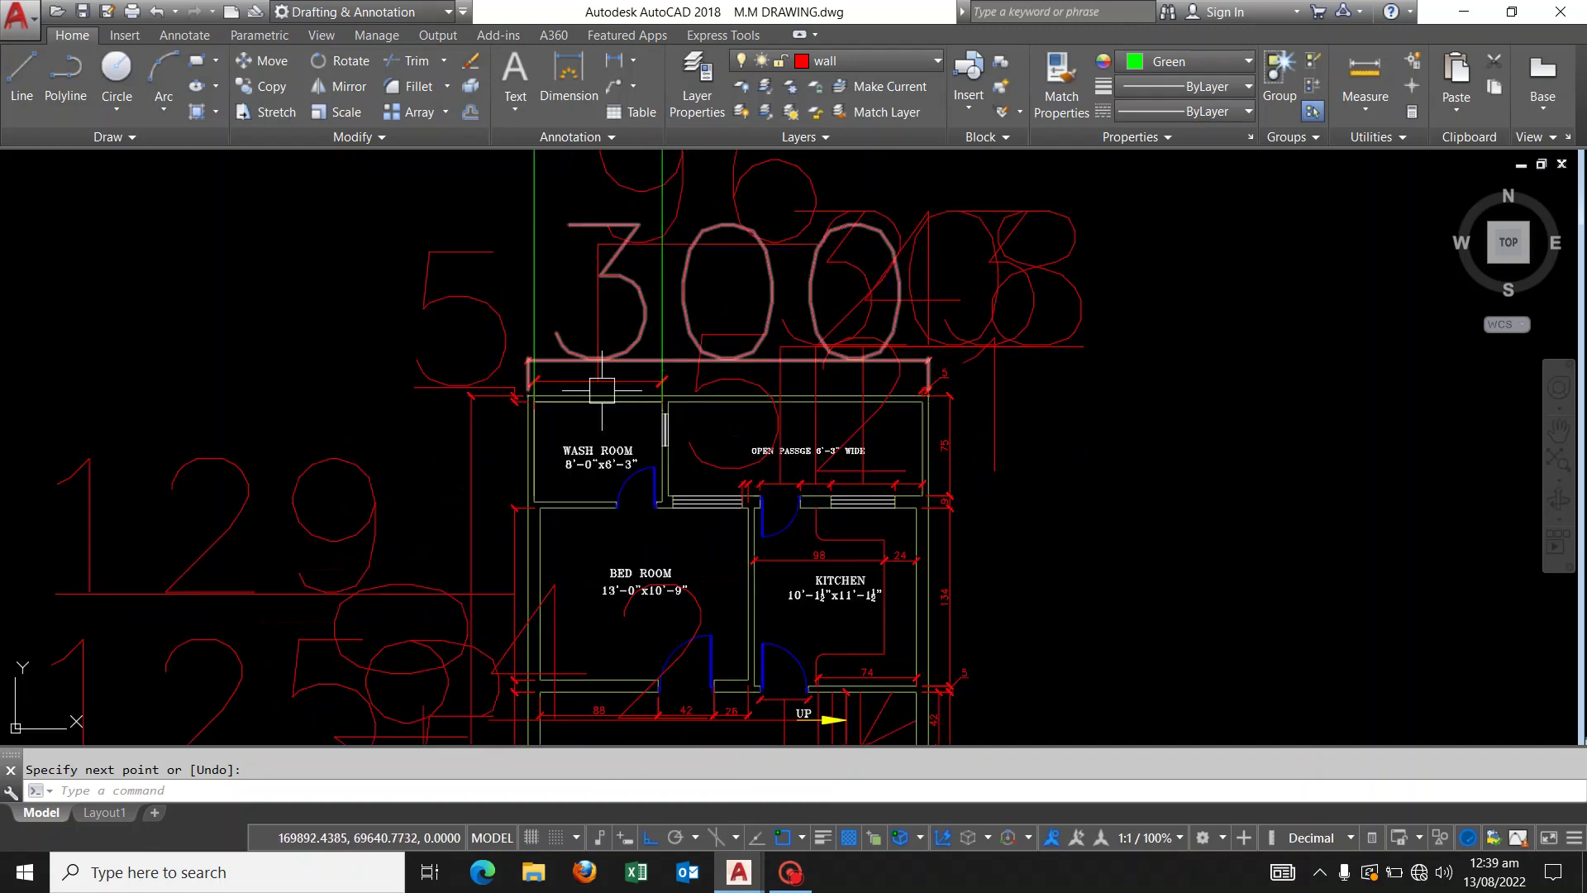
scroll(613, 419, "up", 5)
scroll(529, 487, "up", 4)
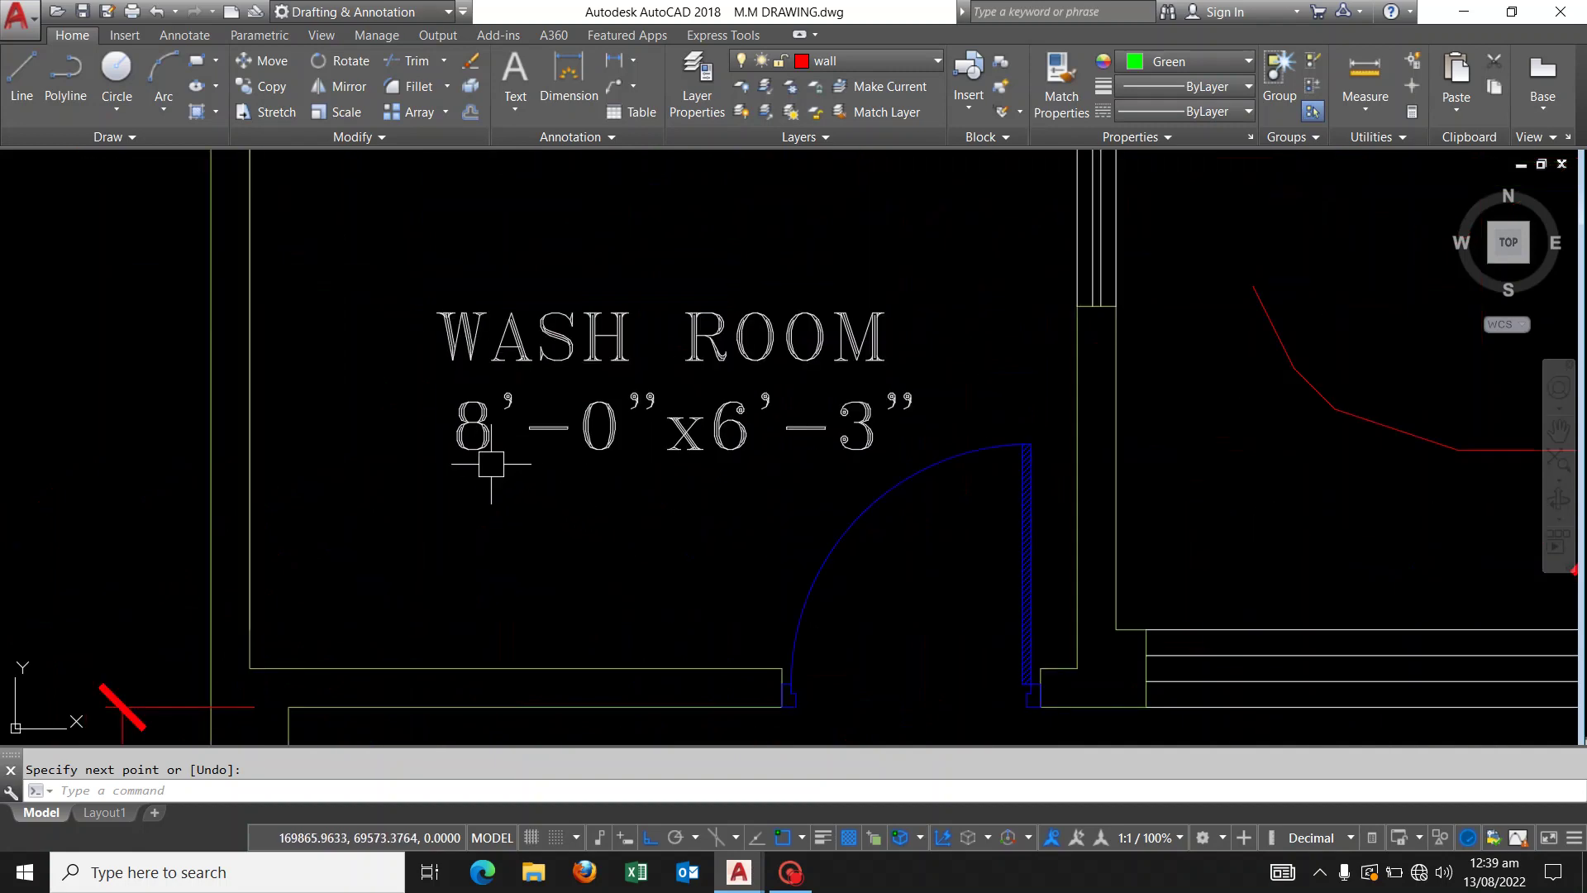
scroll(485, 482, "up", 1)
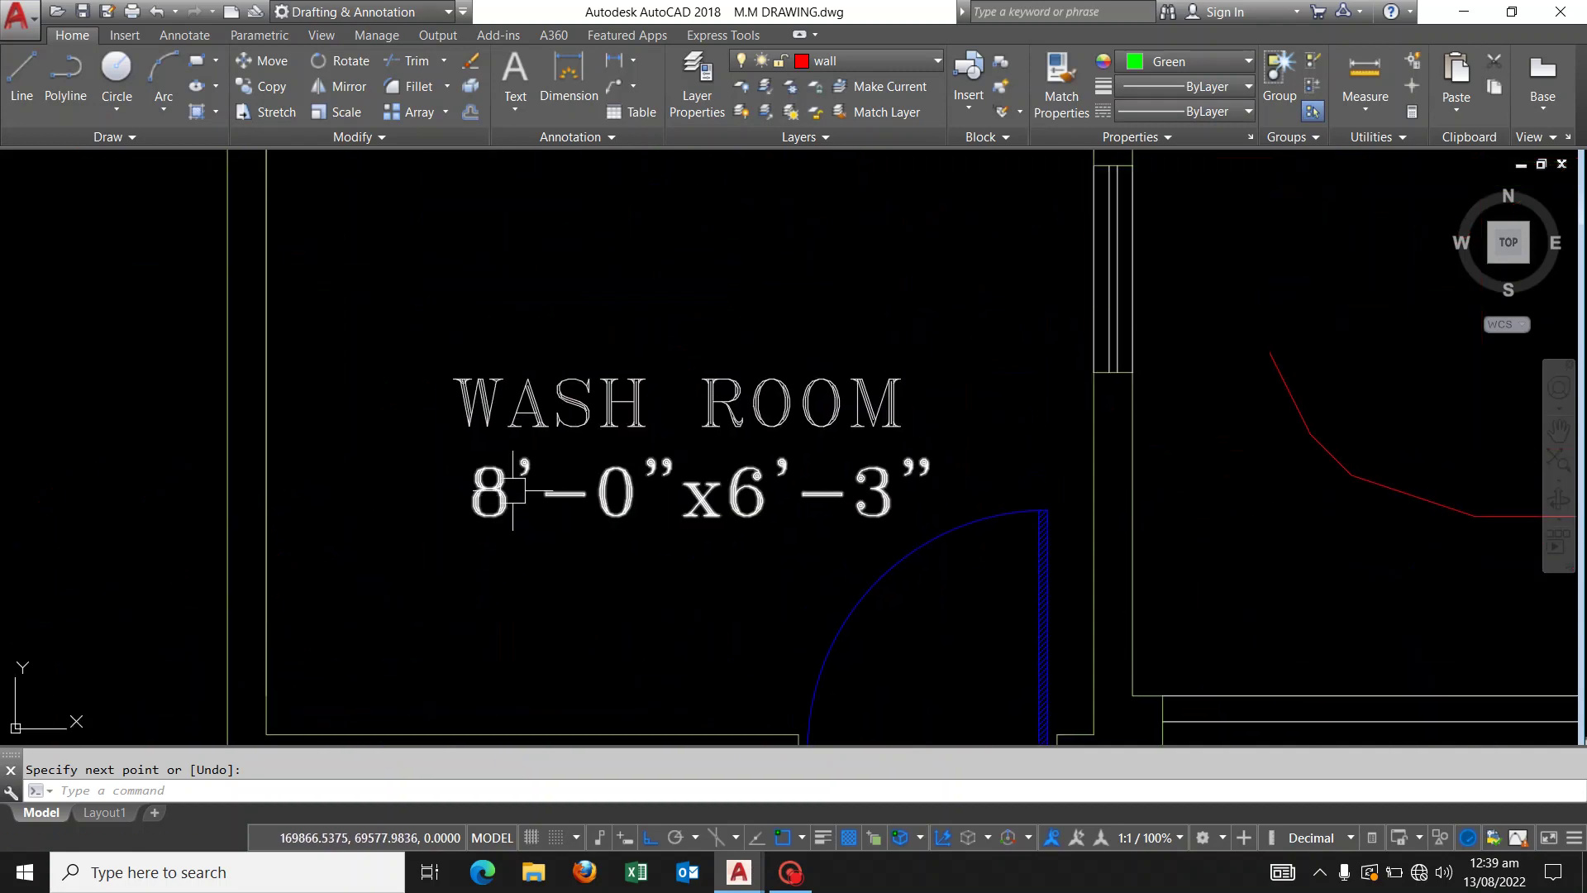
scroll(533, 497, "down", 2)
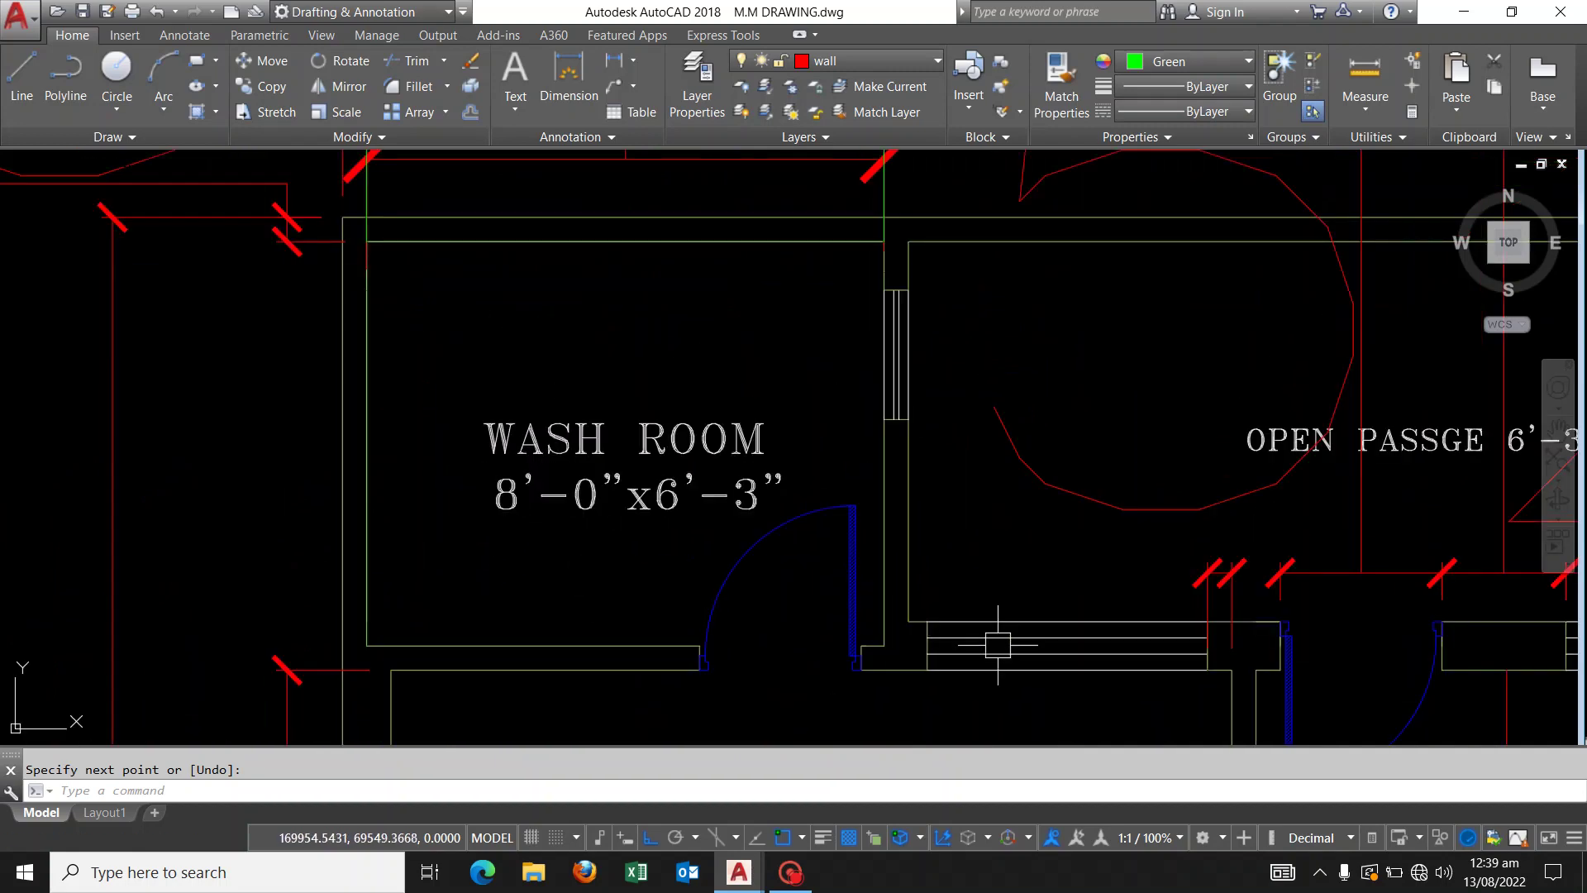
In Calculator, convert 8 feet to millimetres: 8 × 12 = 96, then 96 × 25.4 = 2,438.4
key("XF86Calculator")
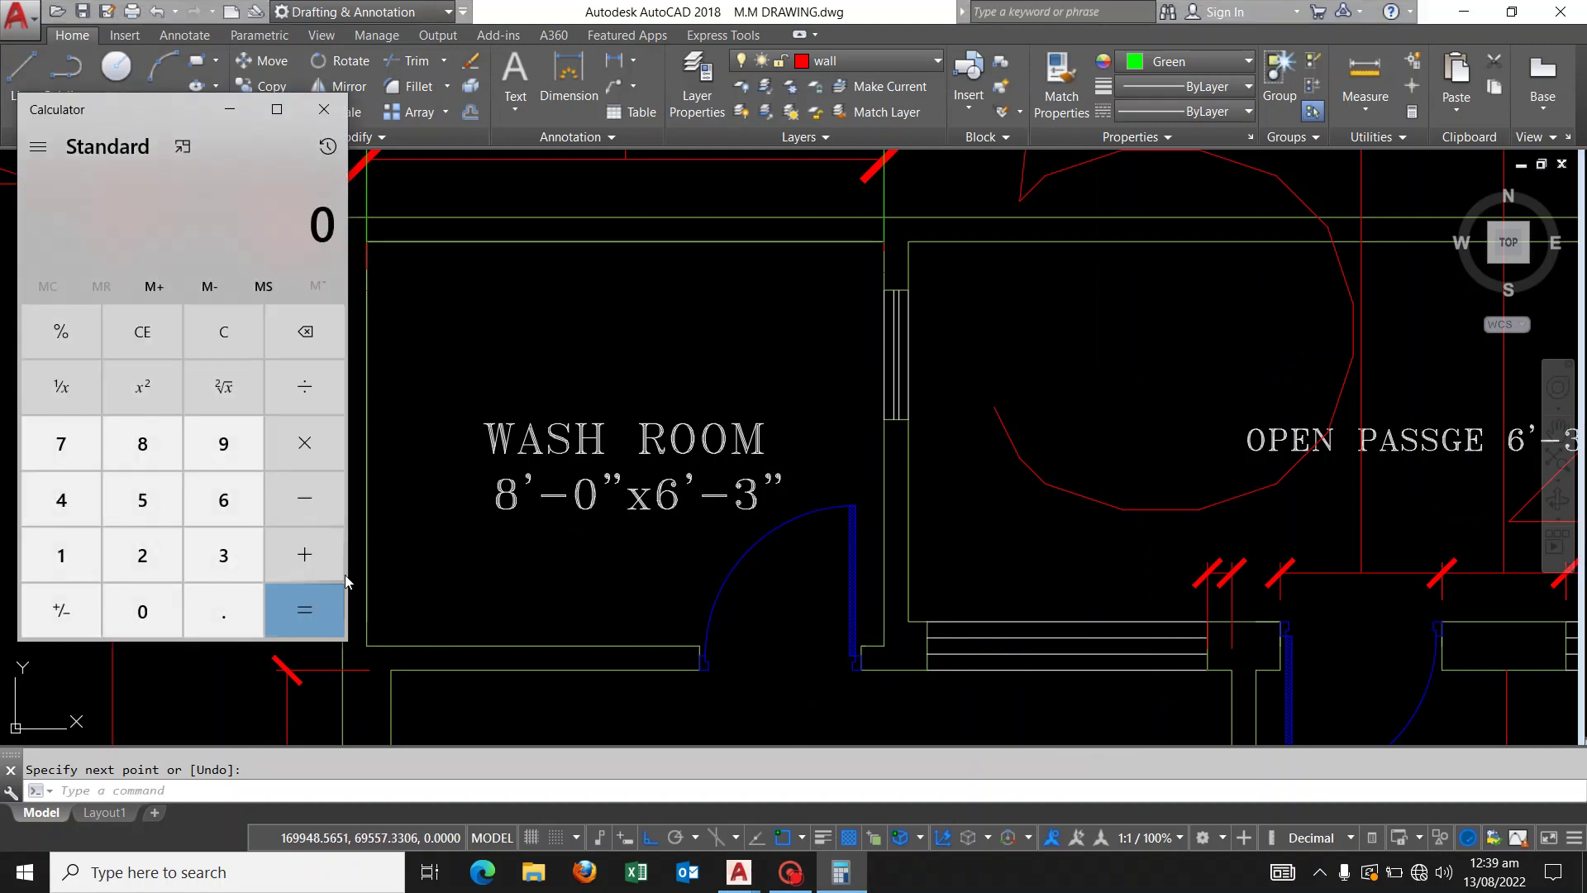
type("*")
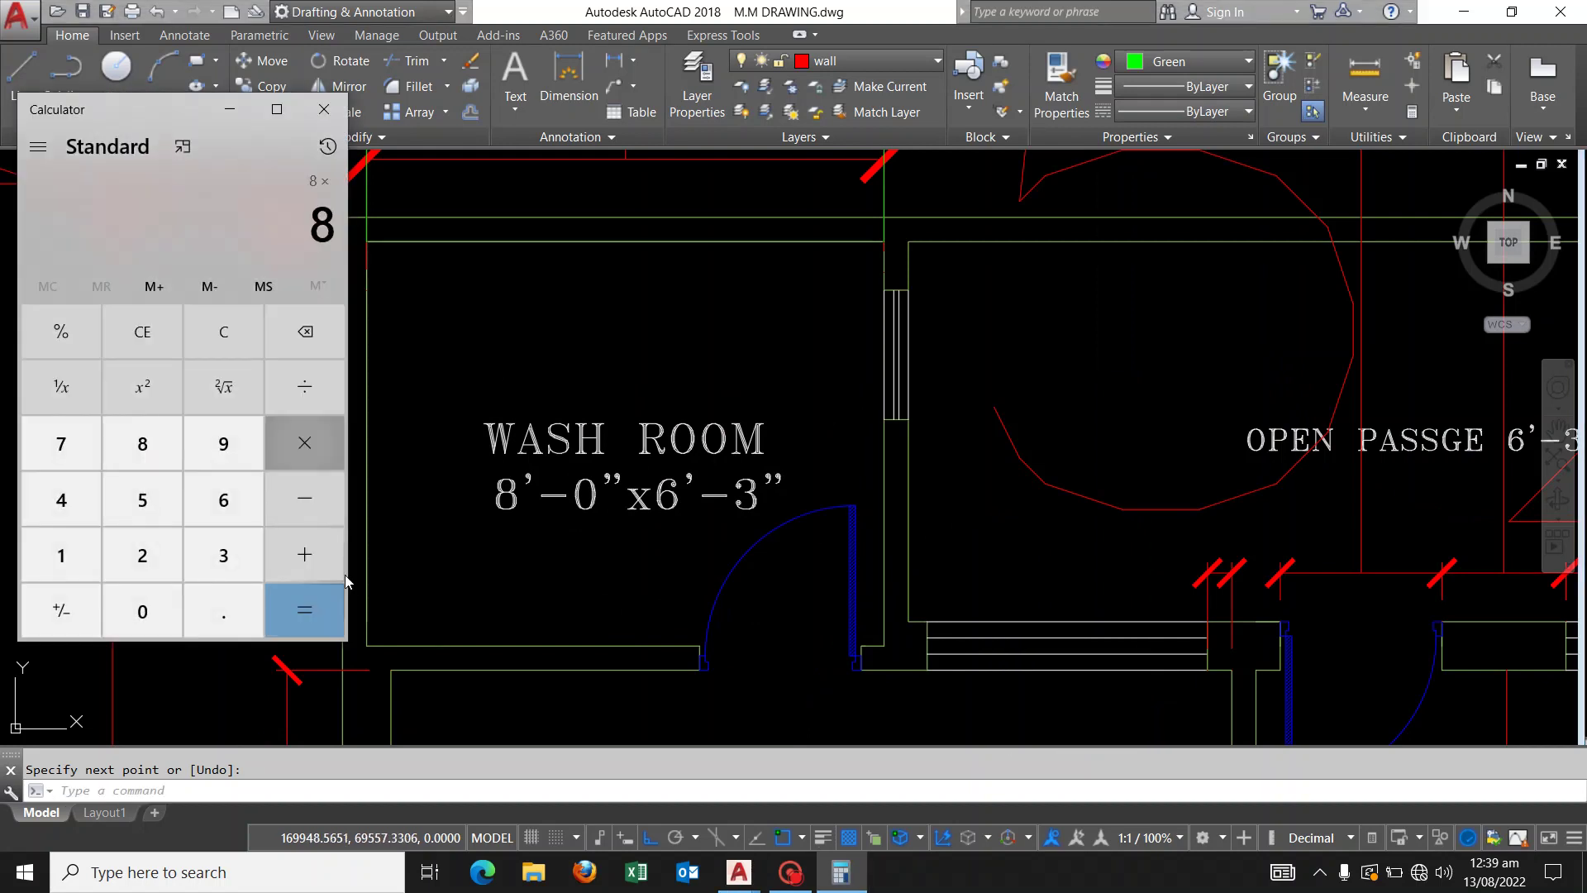
type("12")
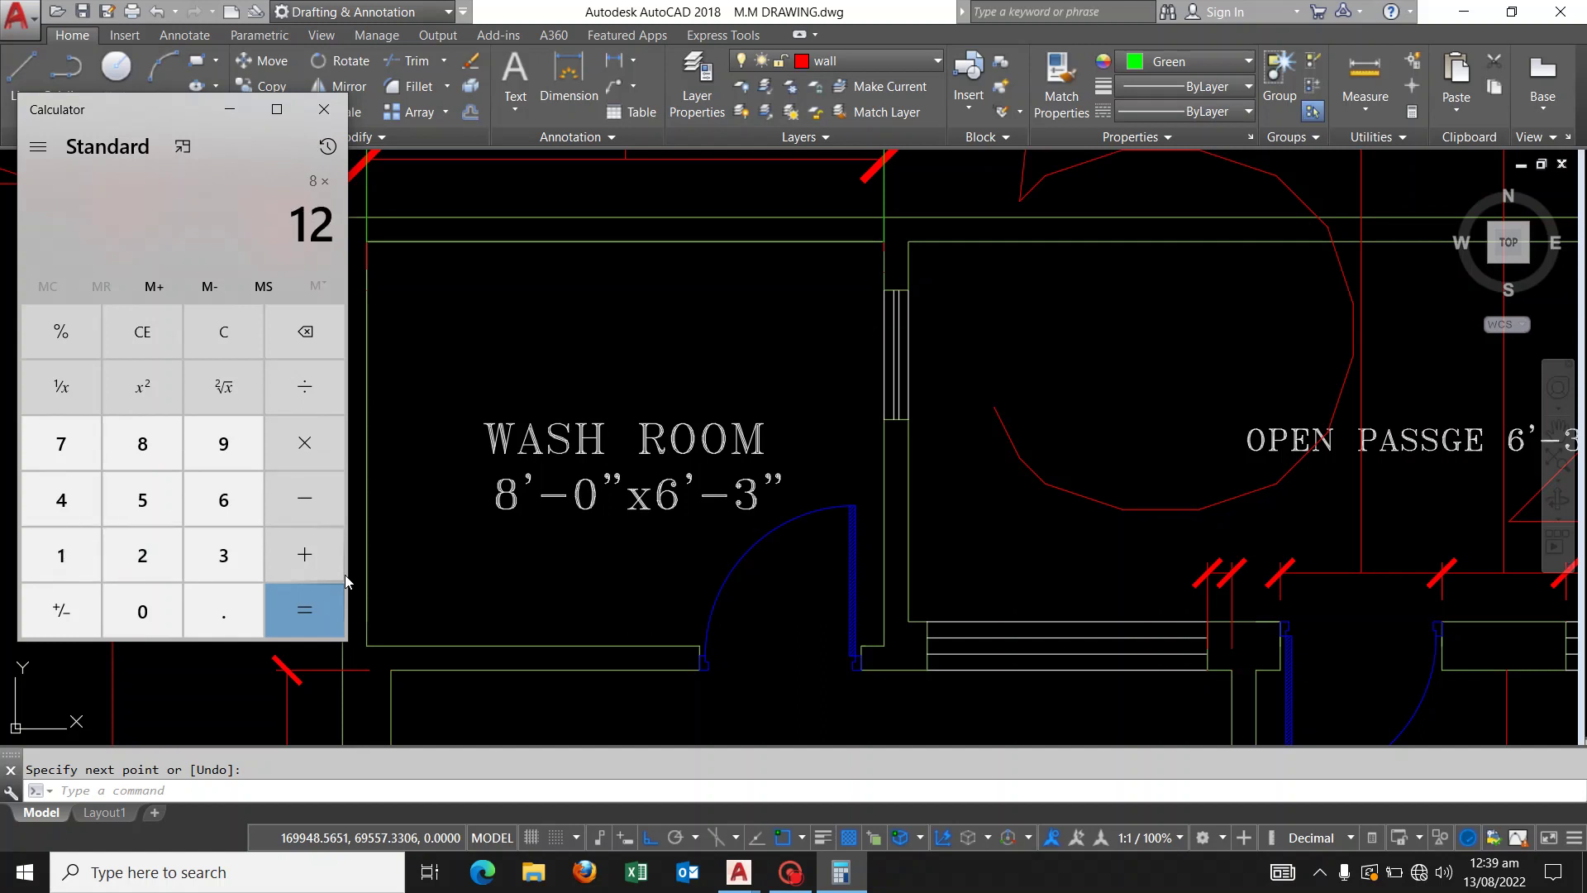
key("Return")
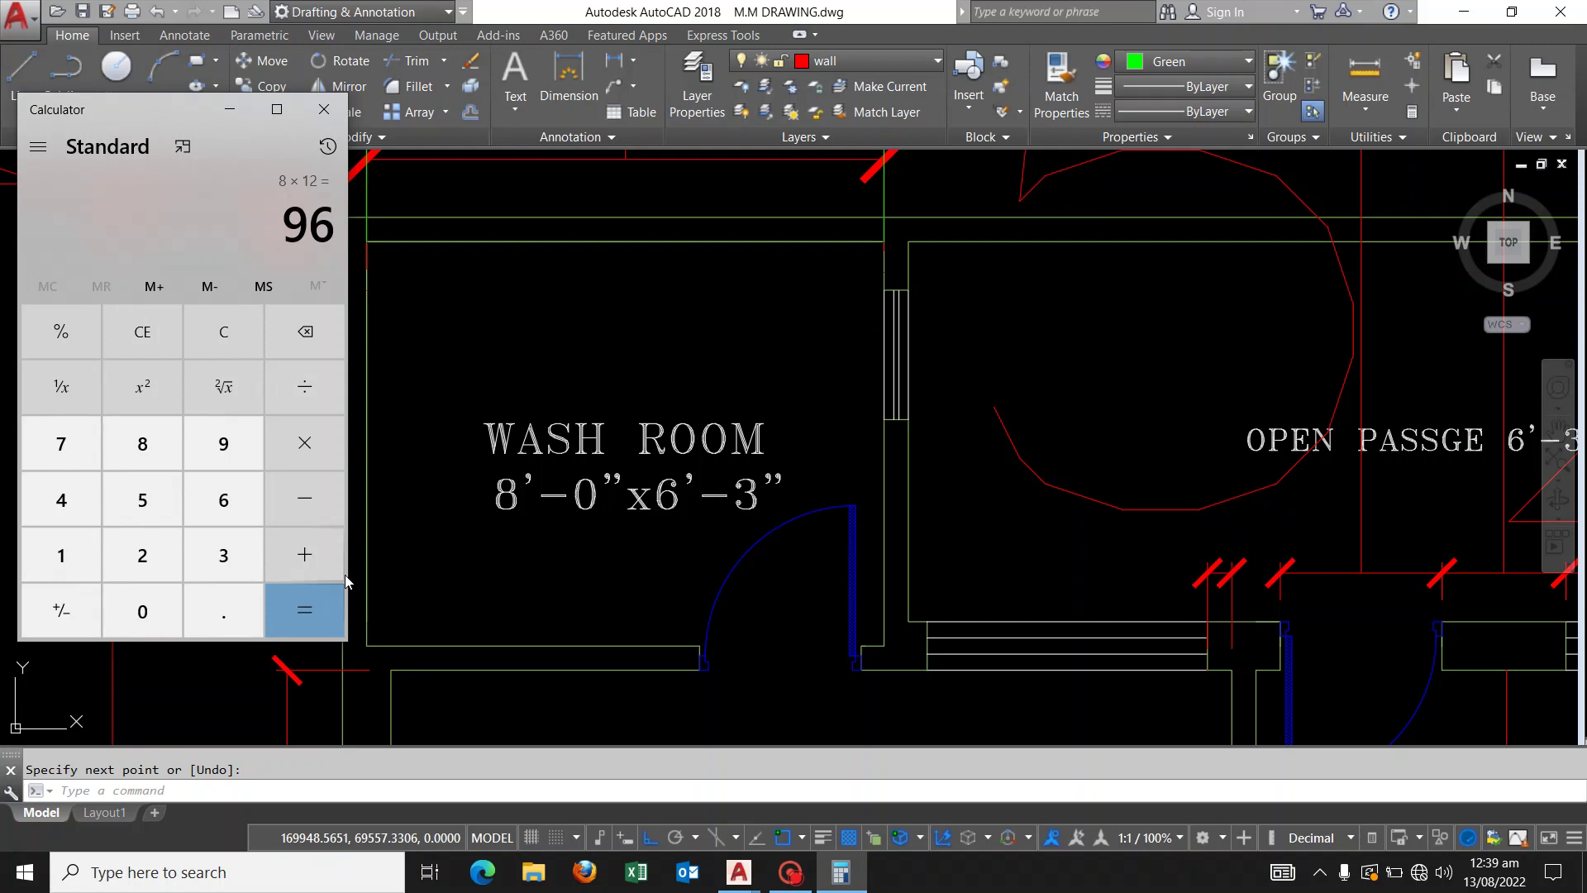
key("asterisk")
type("25.4")
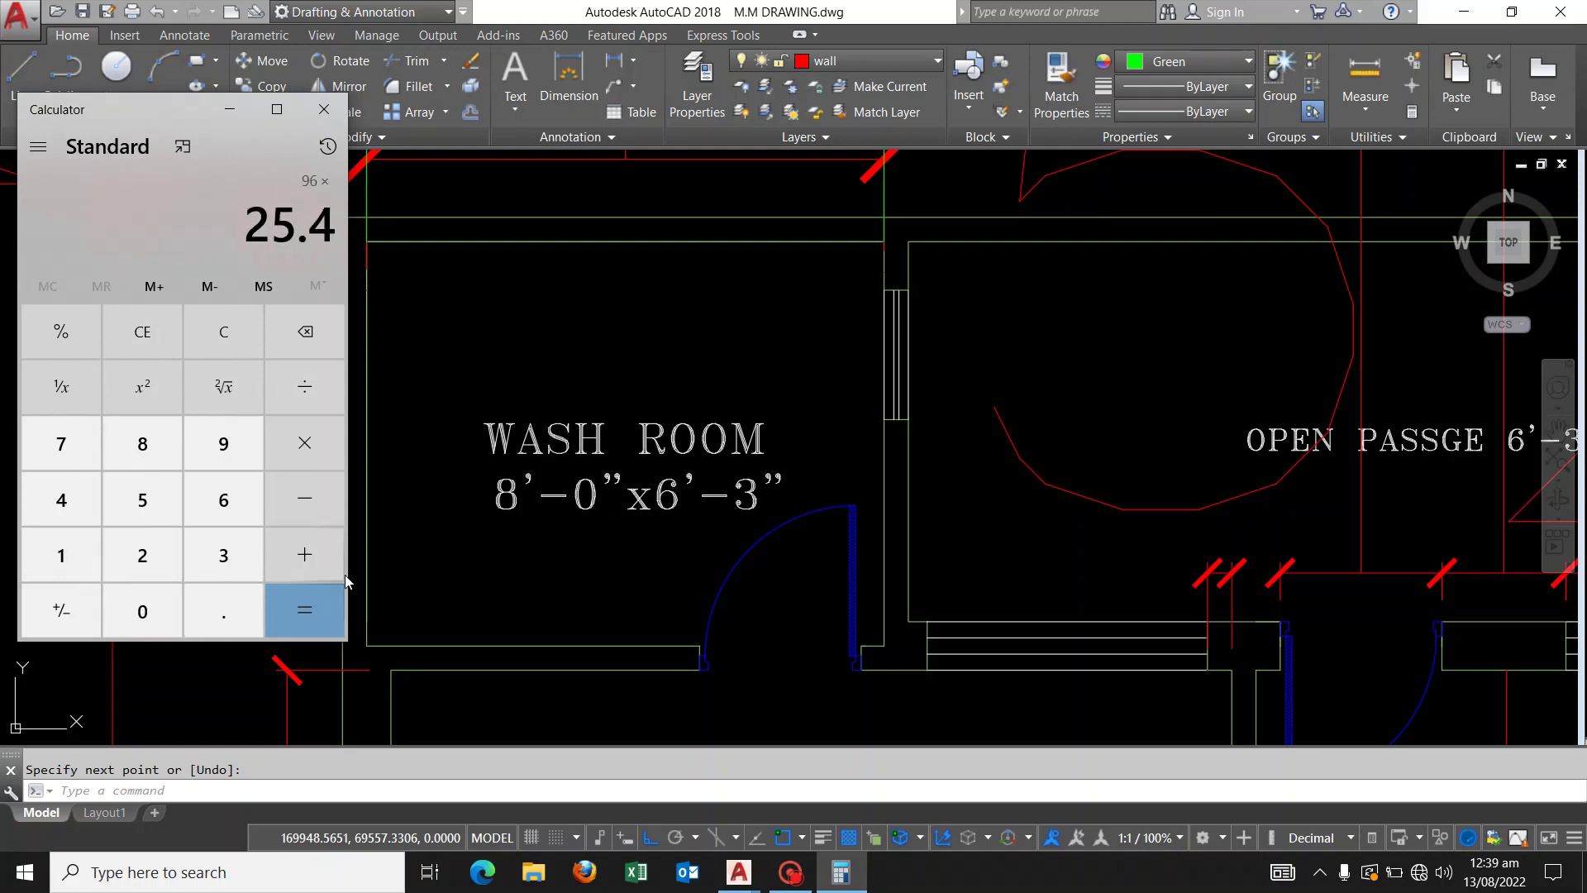
key("Return")
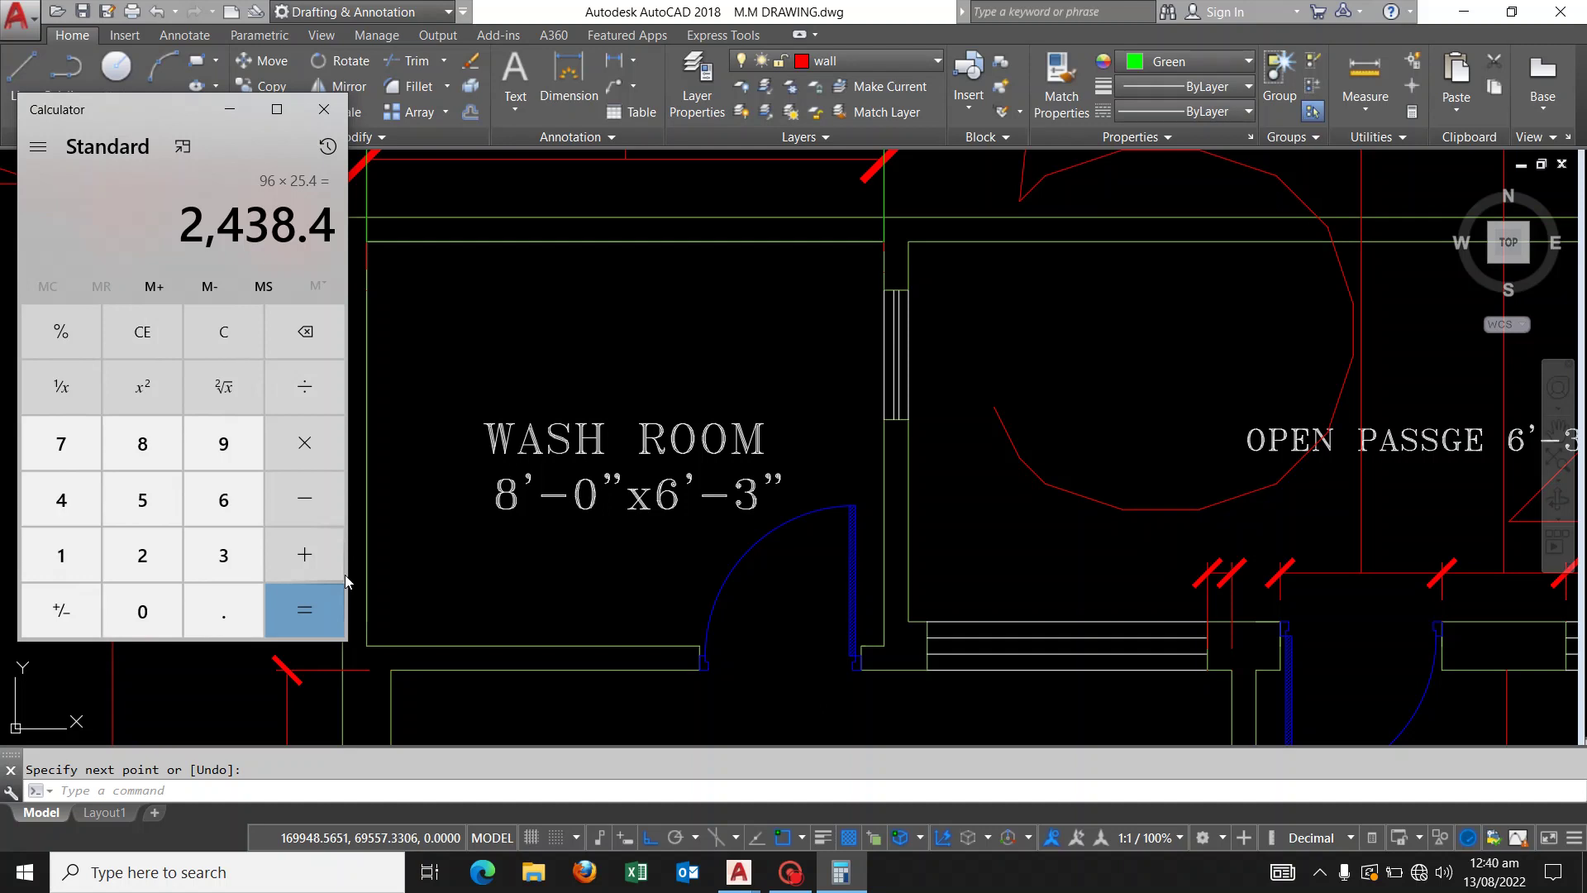
left_click(578, 433)
Offset the vertical green line 2438.4 units to its right, marking the 8-foot wash room width
scroll(617, 439, "down", 5)
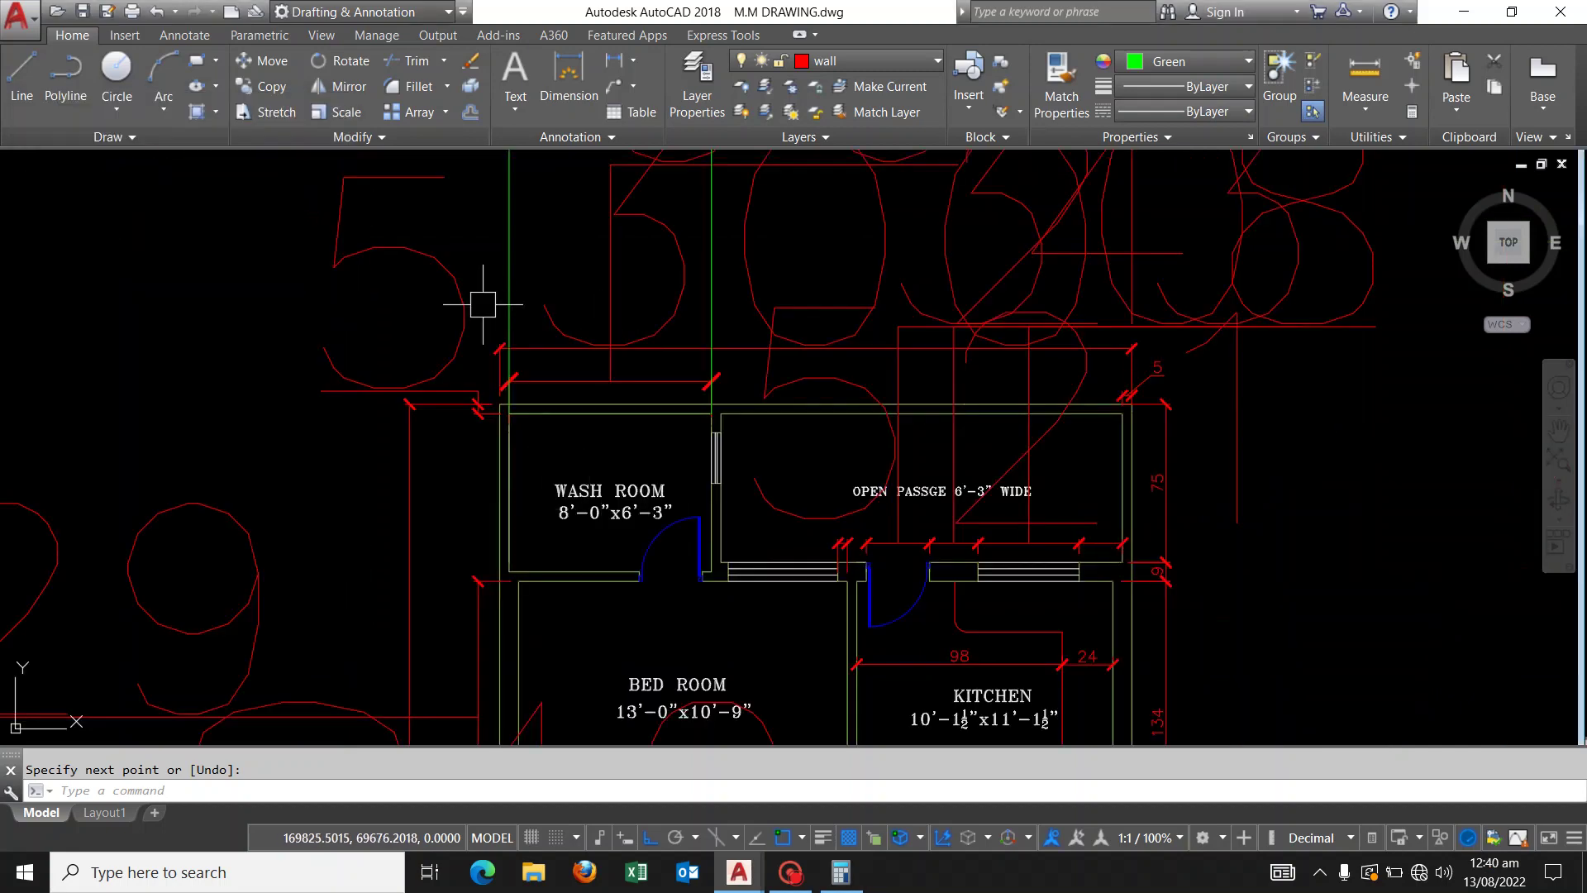
scroll(493, 382, "down", 2)
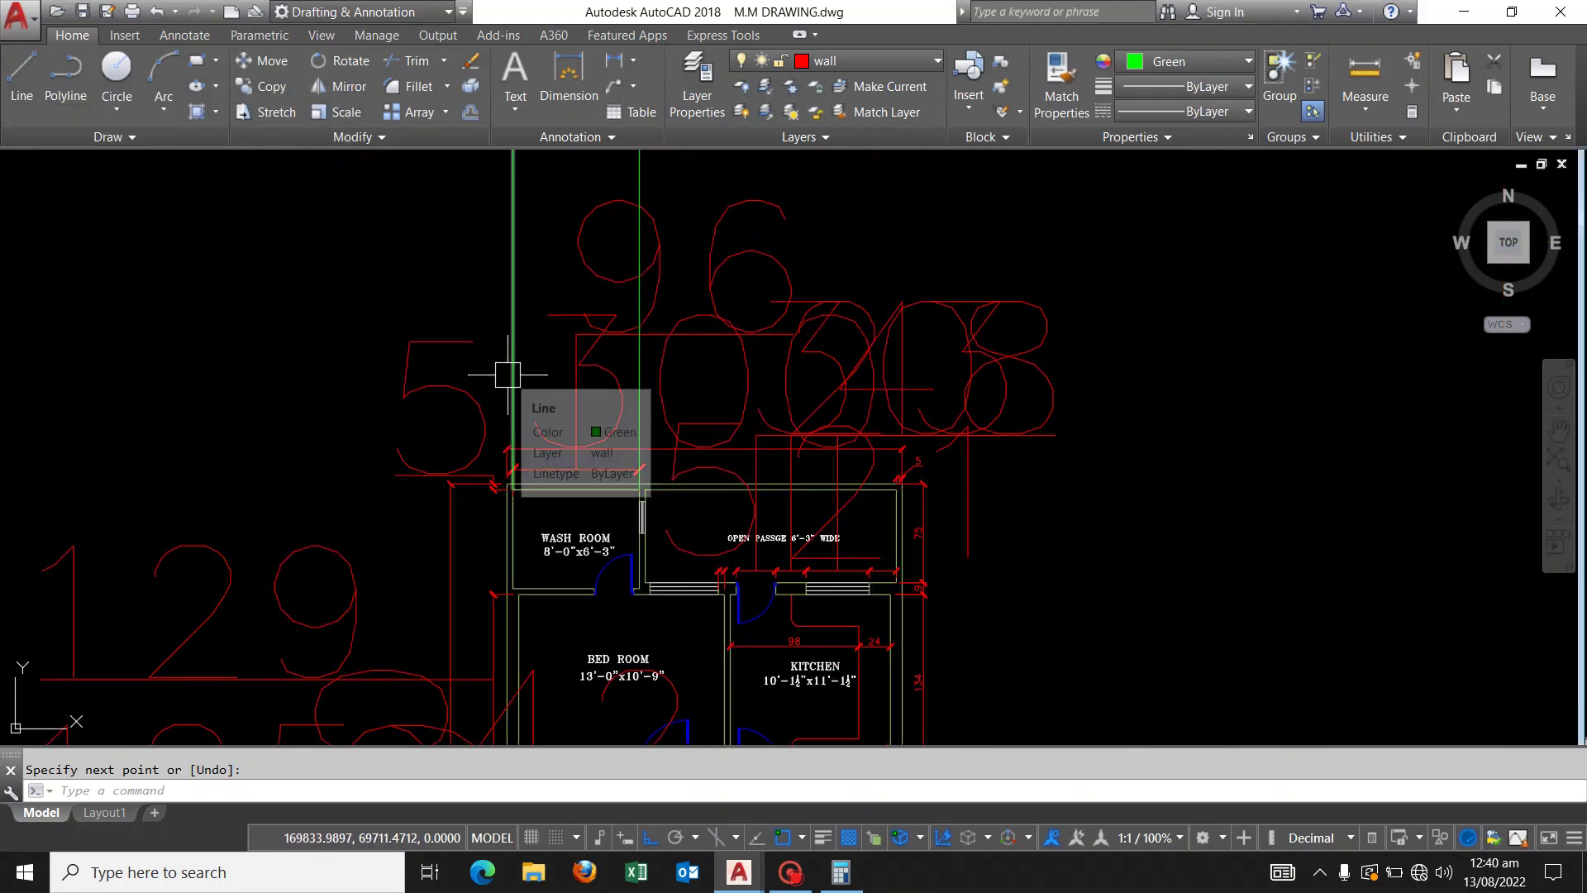
type("o")
key("Return")
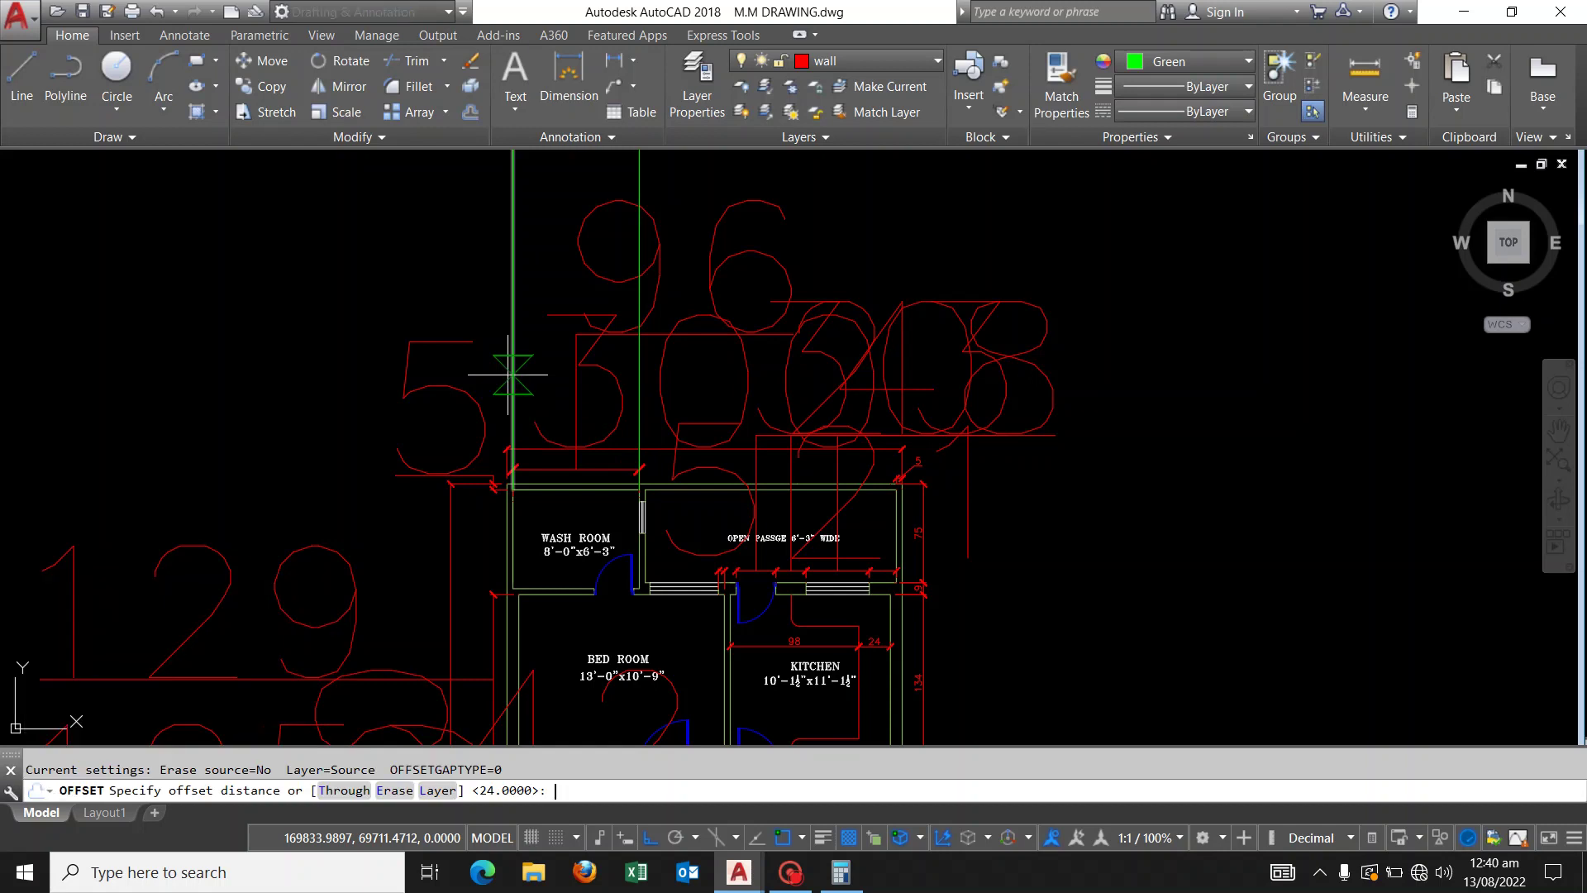
type("24")
type("38")
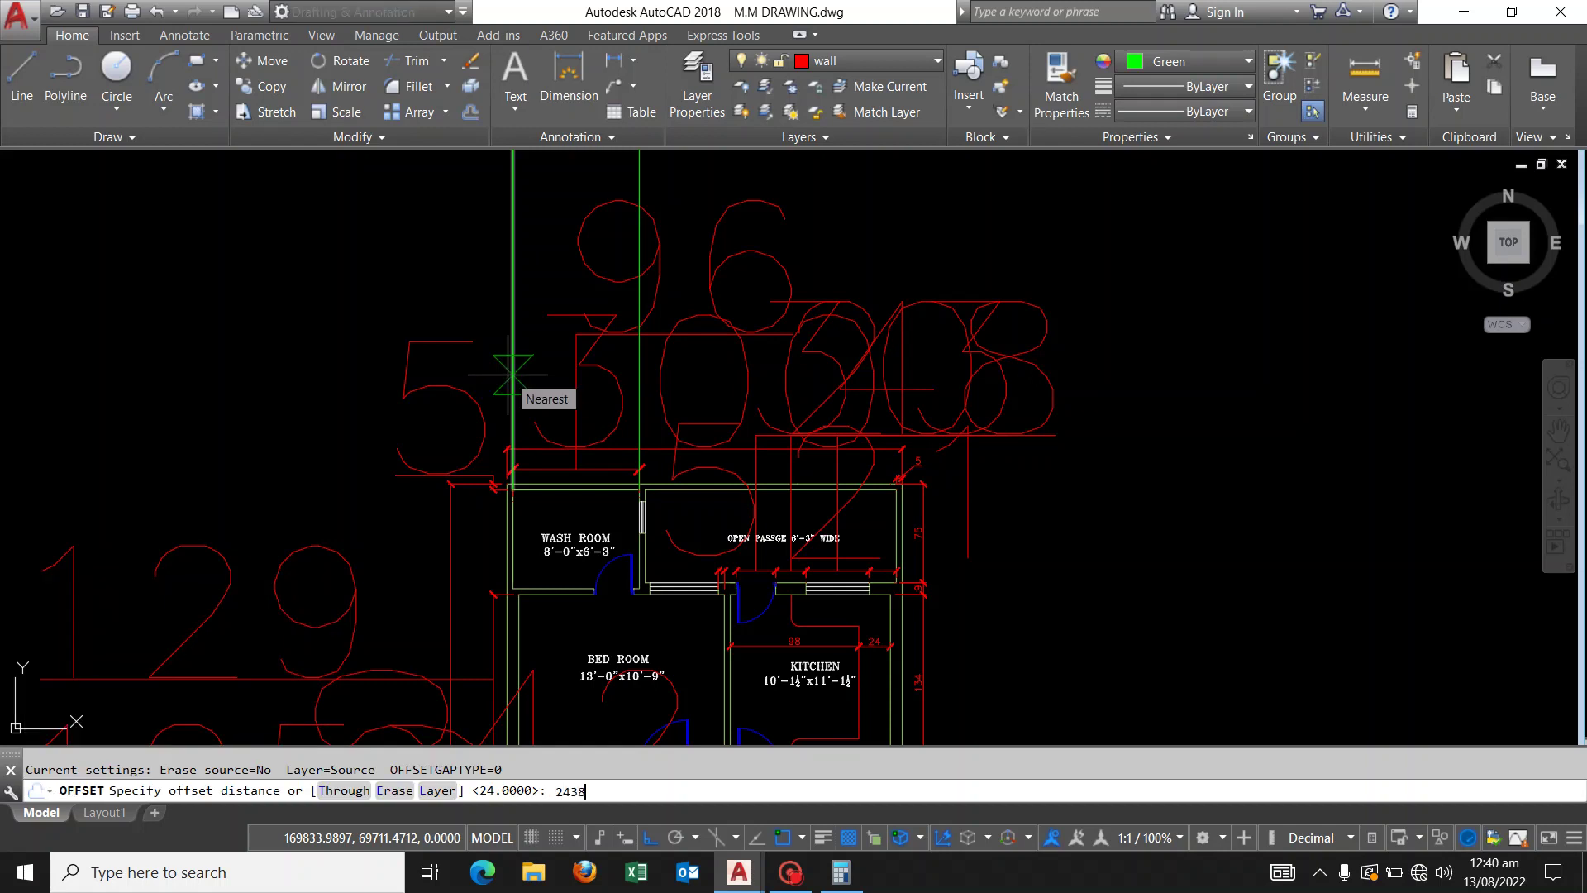
type(".4")
key("Return")
left_click(513, 284)
scroll(514, 284, "down", 7)
left_click(910, 355)
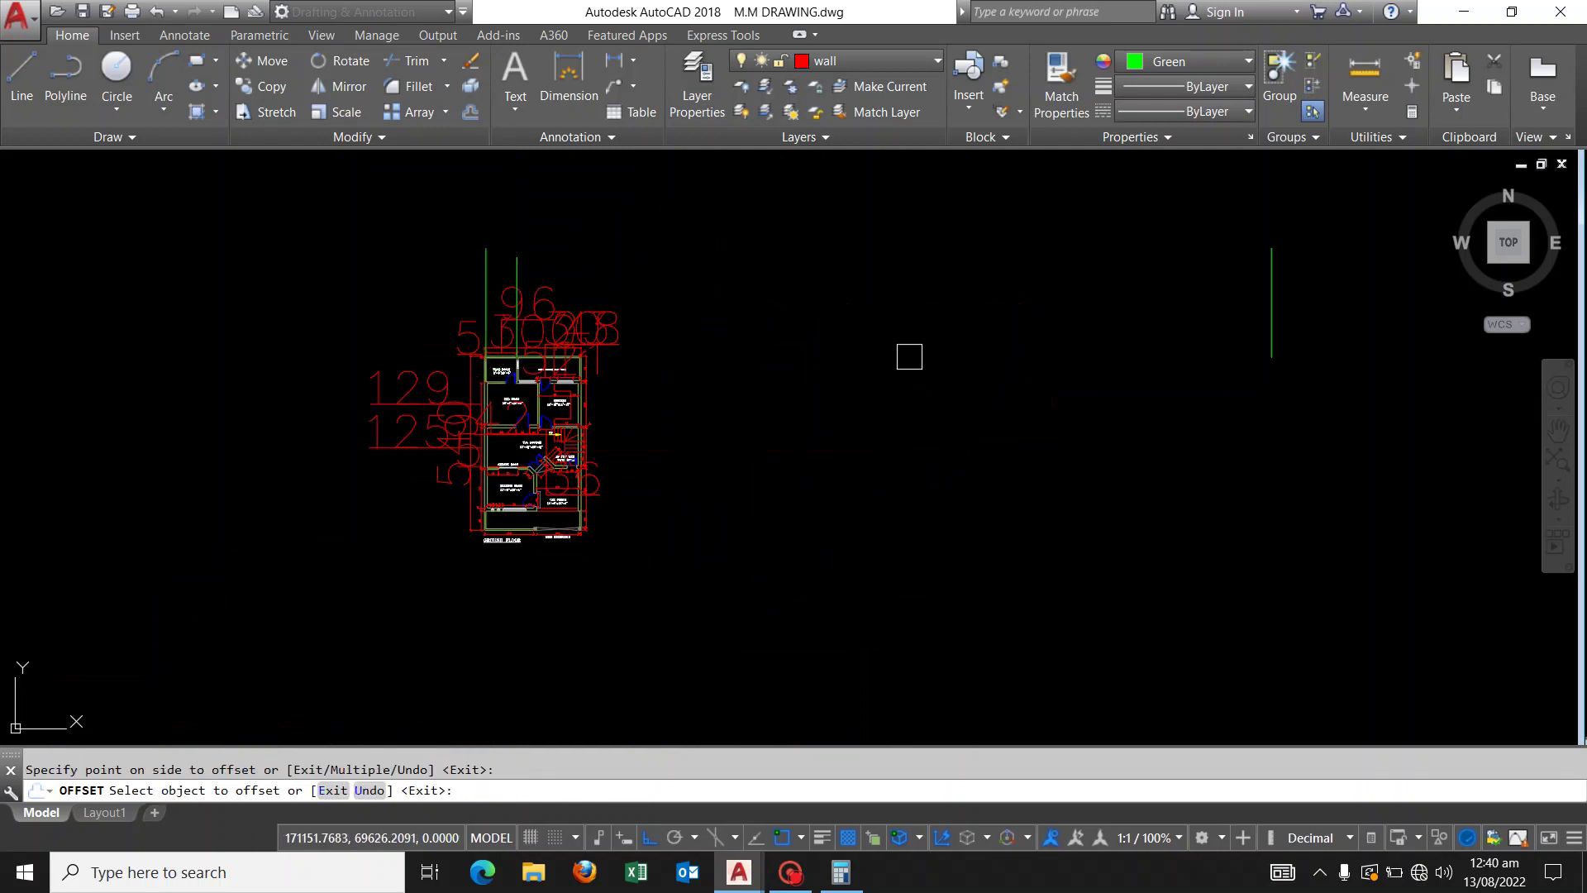
key("Return")
scroll(1382, 390, "up", 10)
scroll(1322, 393, "down", 7)
scroll(1173, 368, "down", 3)
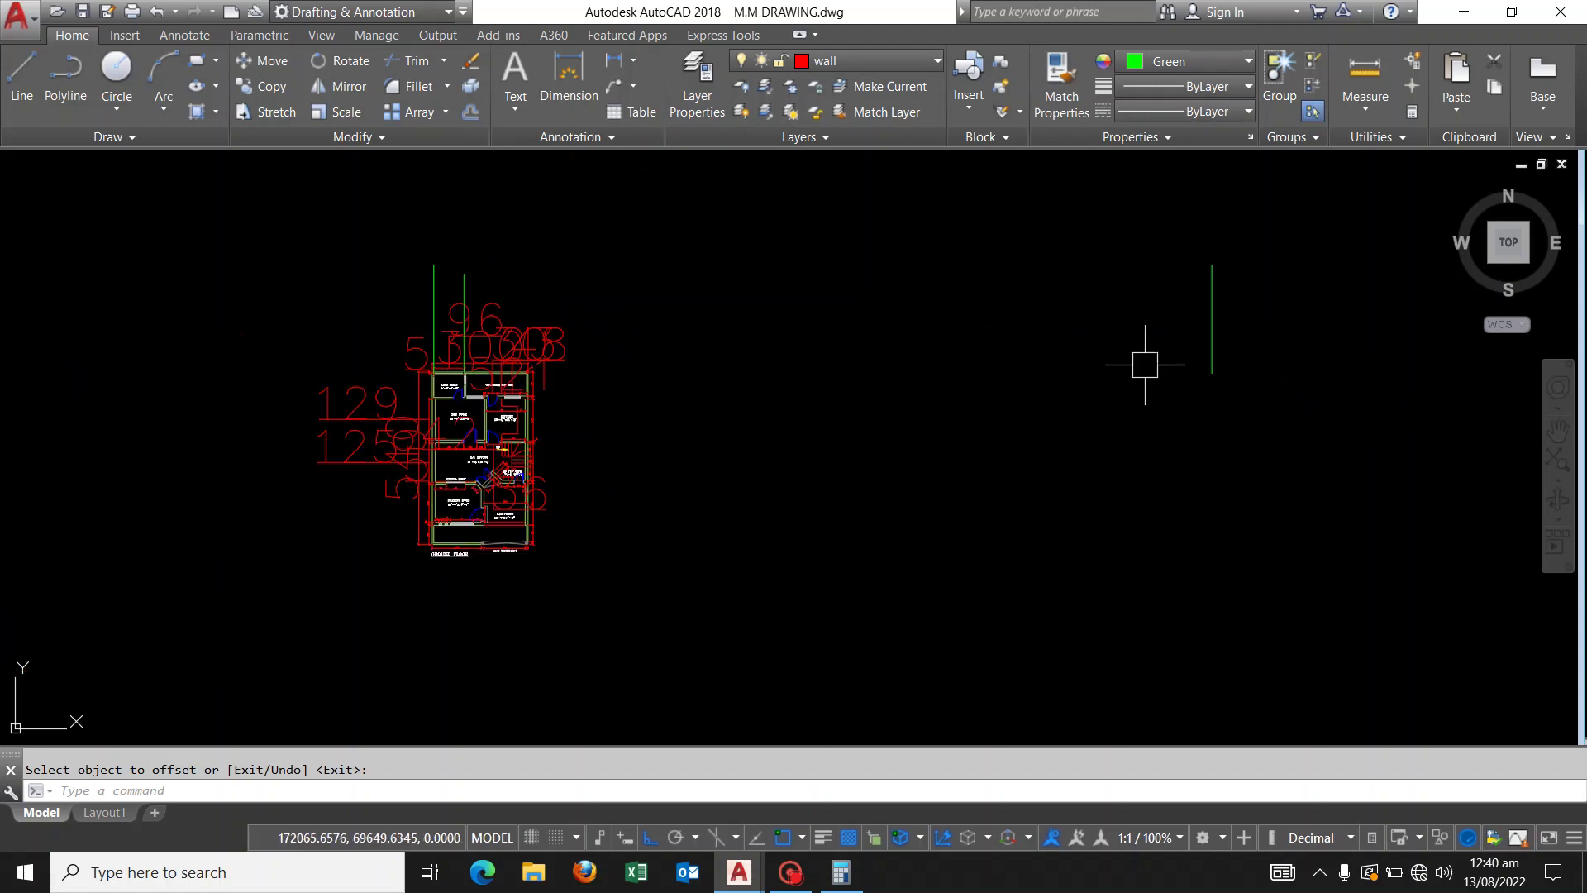
key("Escape")
type("sc")
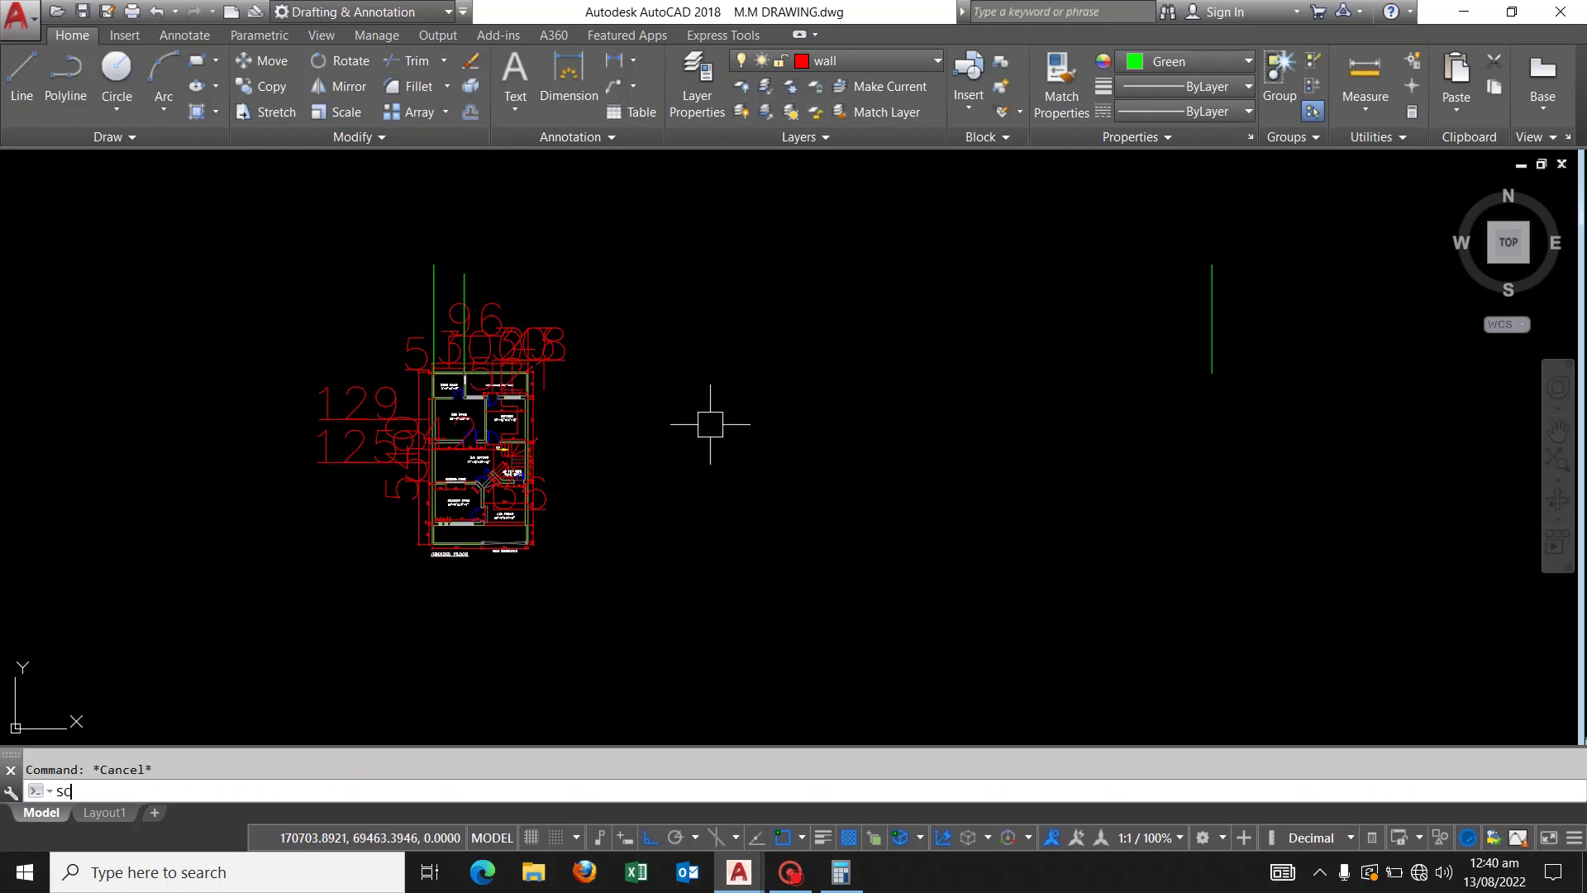
Window-select the whole pasted floor plan for scaling, with the base point at the wash room corner
key("Return")
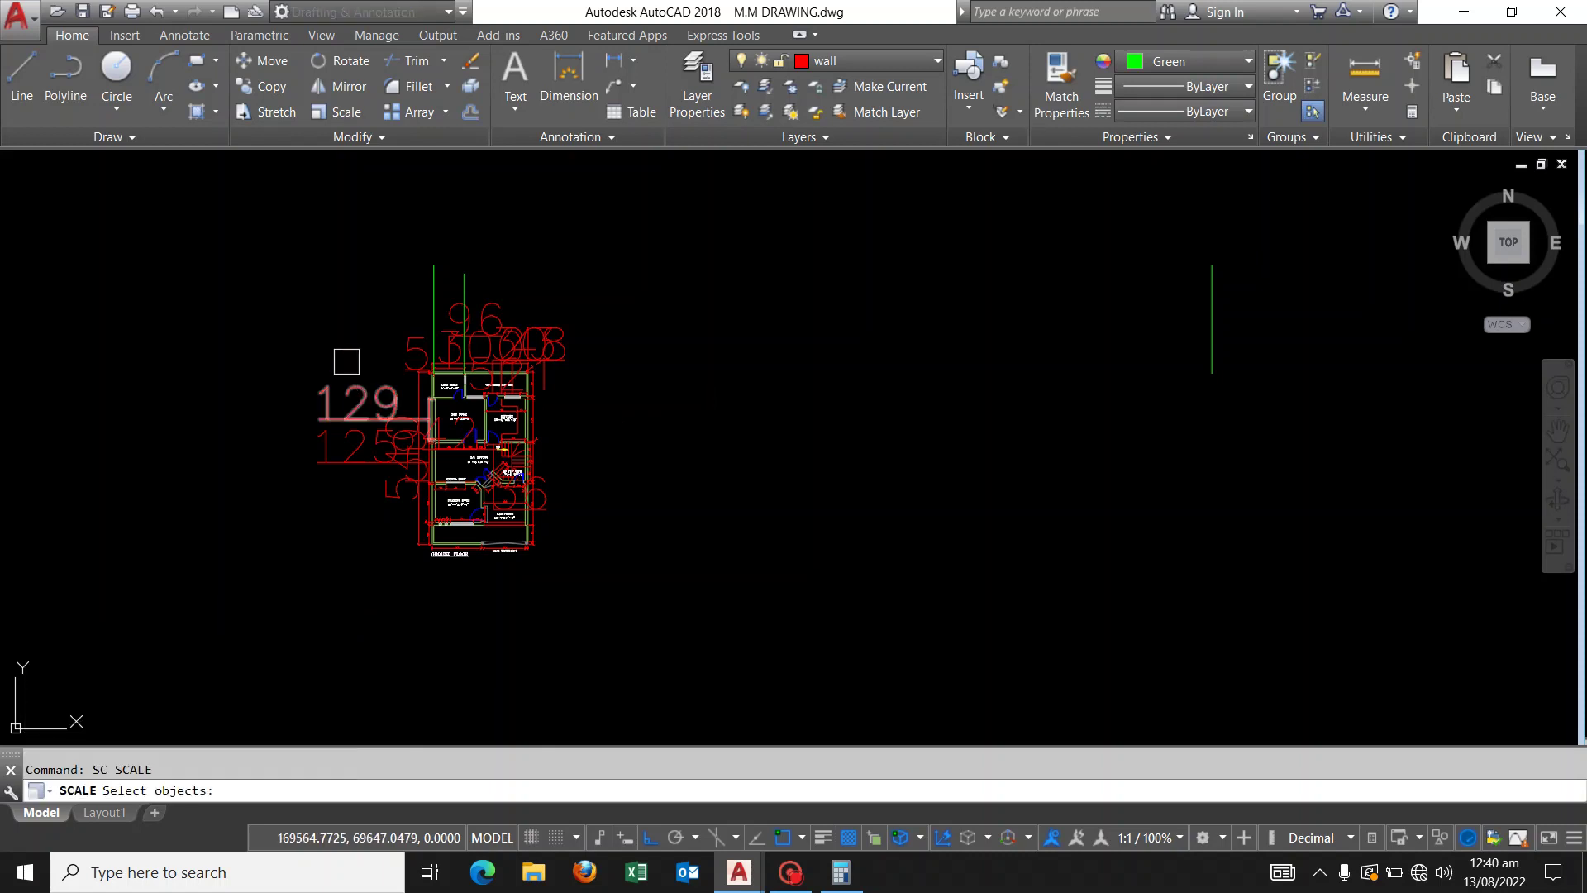
left_click(293, 308)
left_click(302, 330)
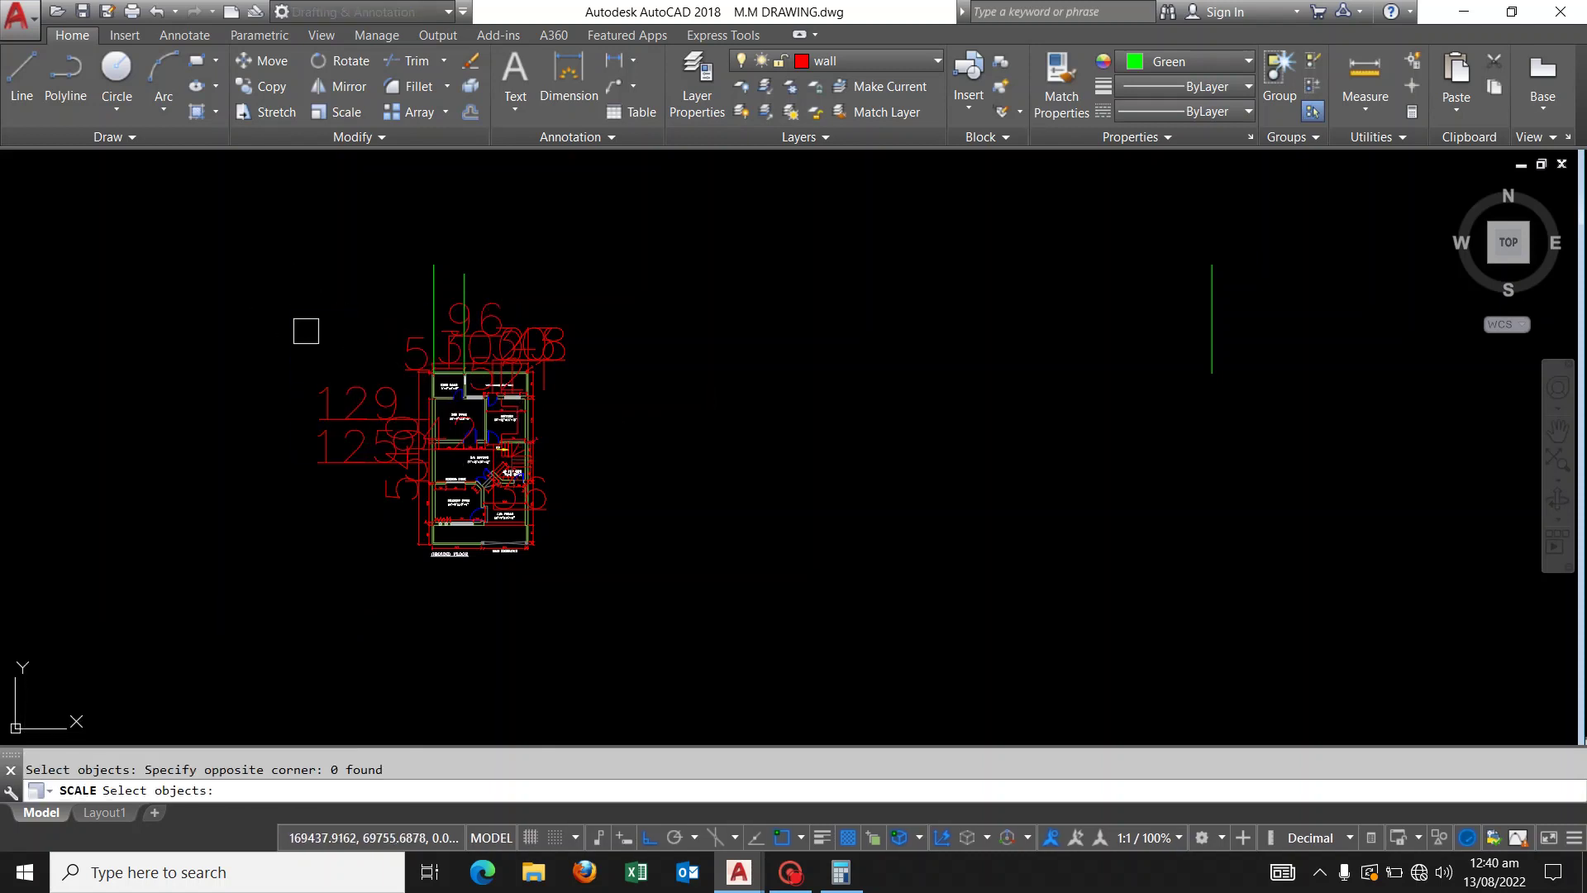
left_click(279, 287)
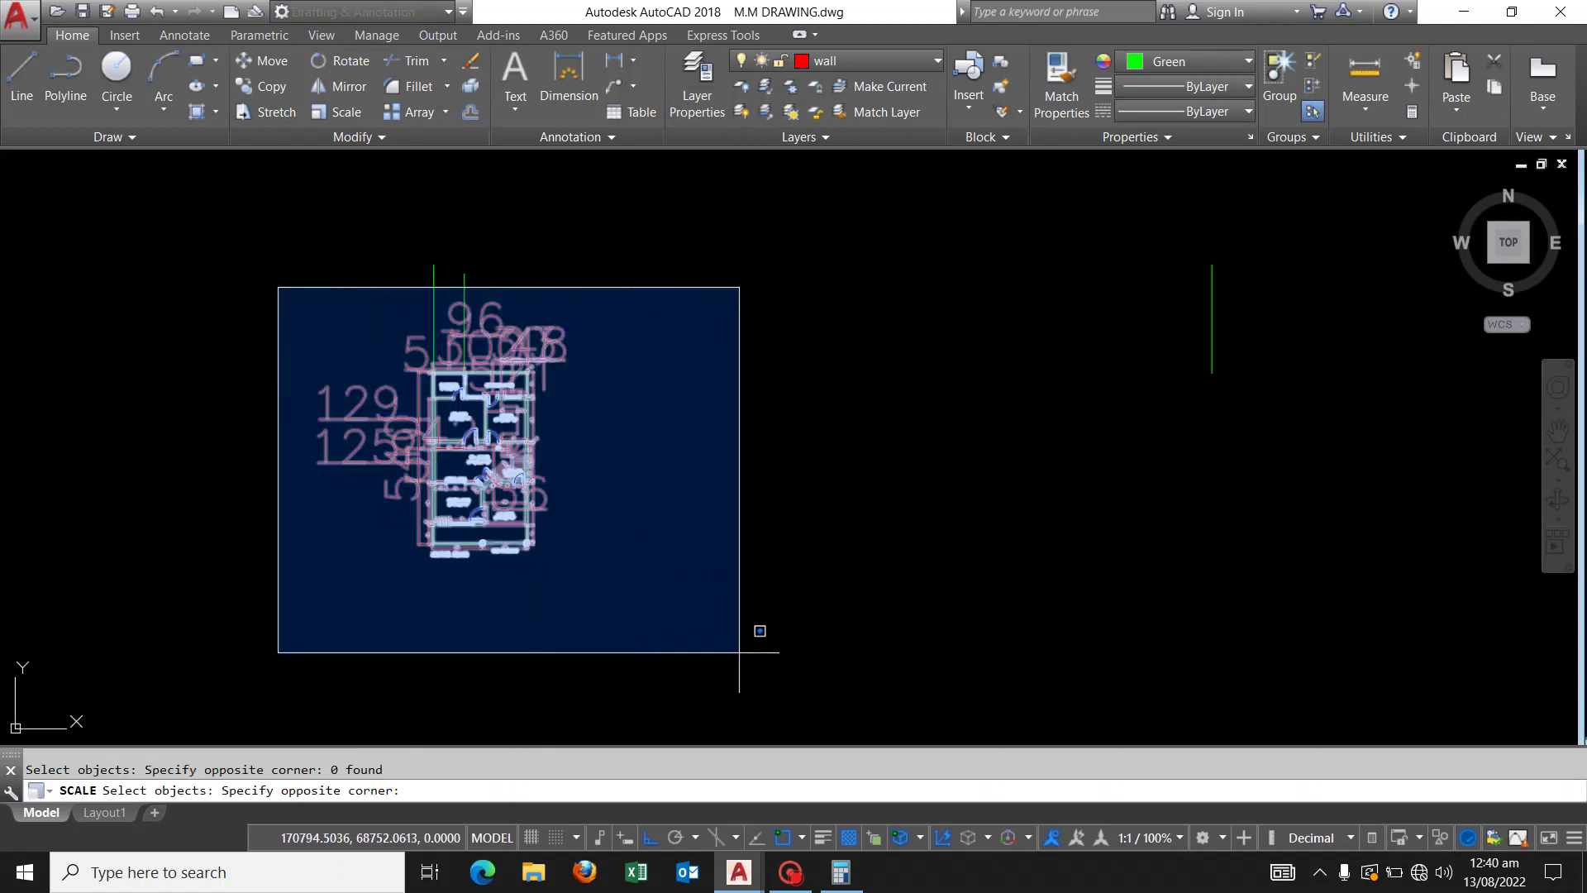
left_click(781, 694)
scroll(431, 364, "up", 5)
scroll(436, 413, "up", 4)
scroll(443, 460, "up", 4)
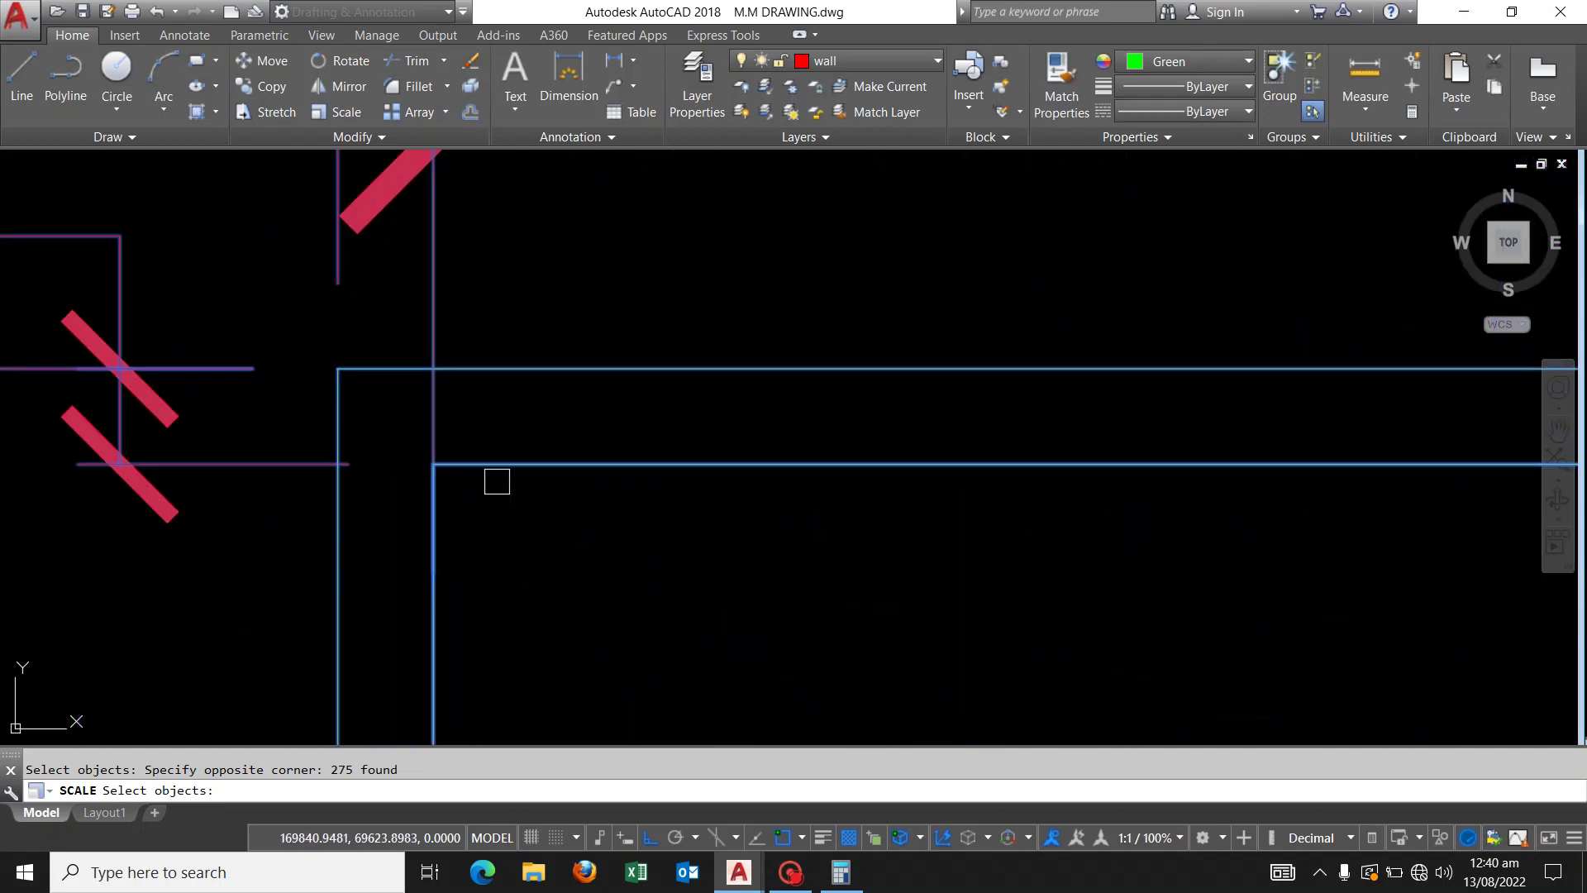
key("Return")
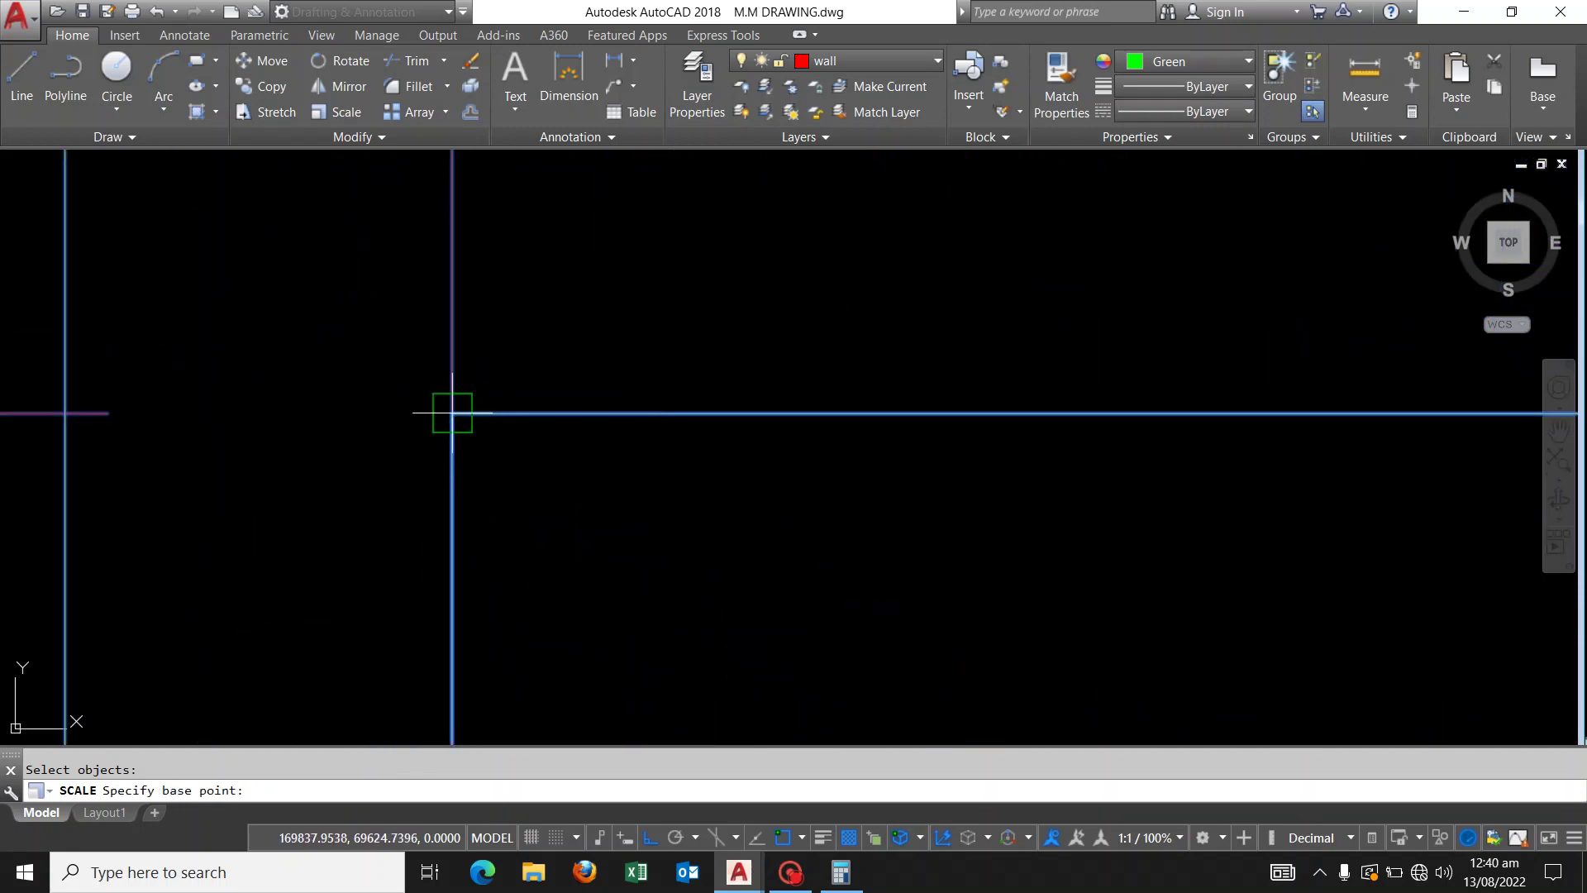
left_click(451, 413)
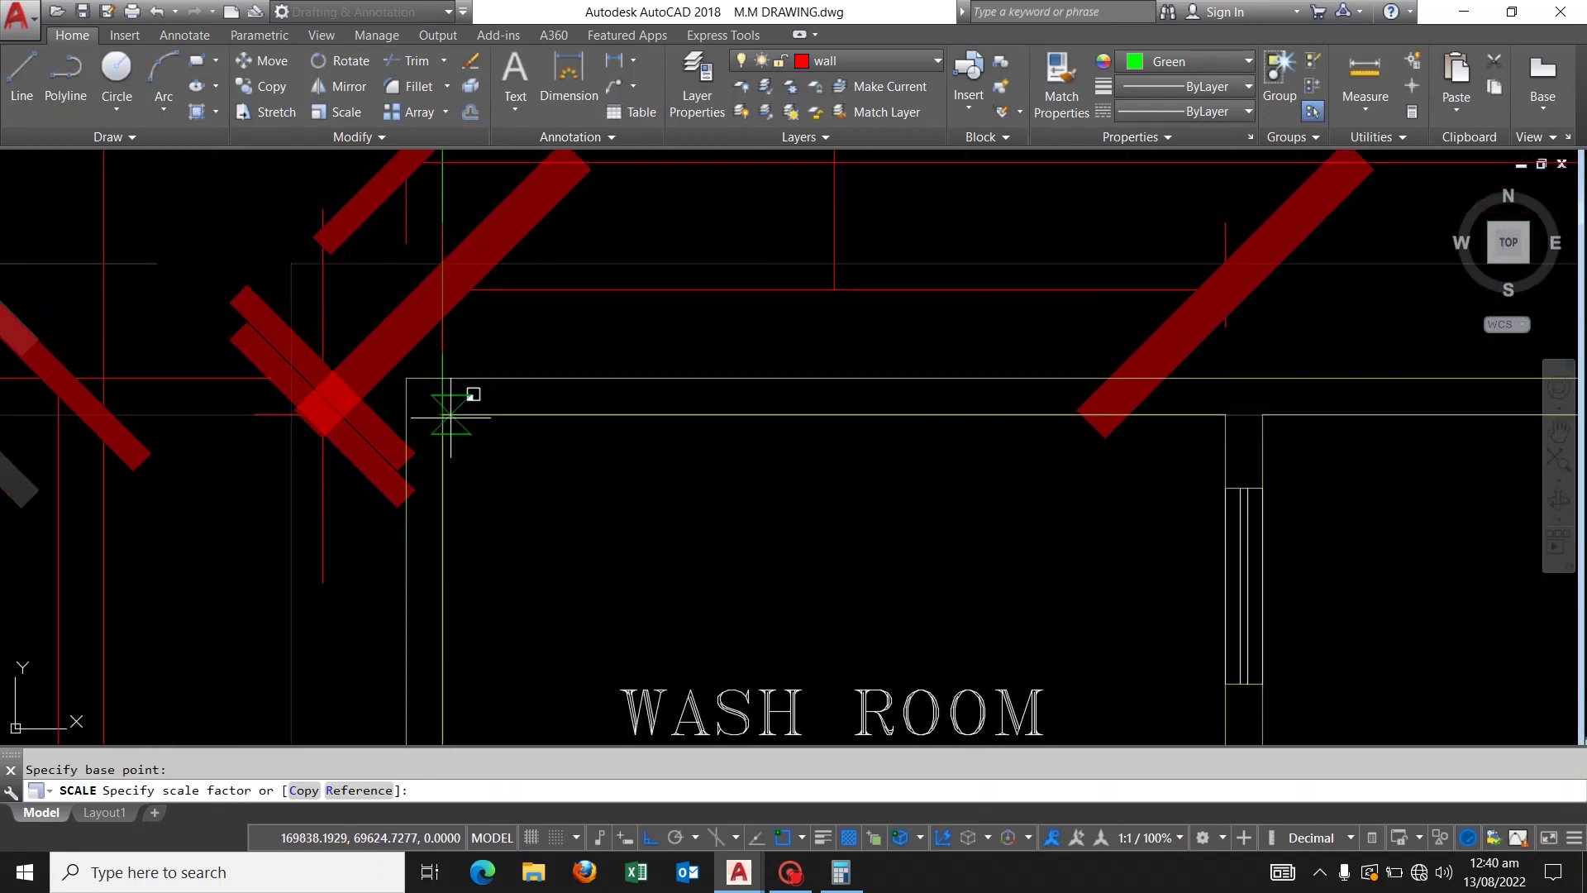
Scale the plan by reference, taking the wash room wall from 96 to 2438.4
type("R")
key("Return")
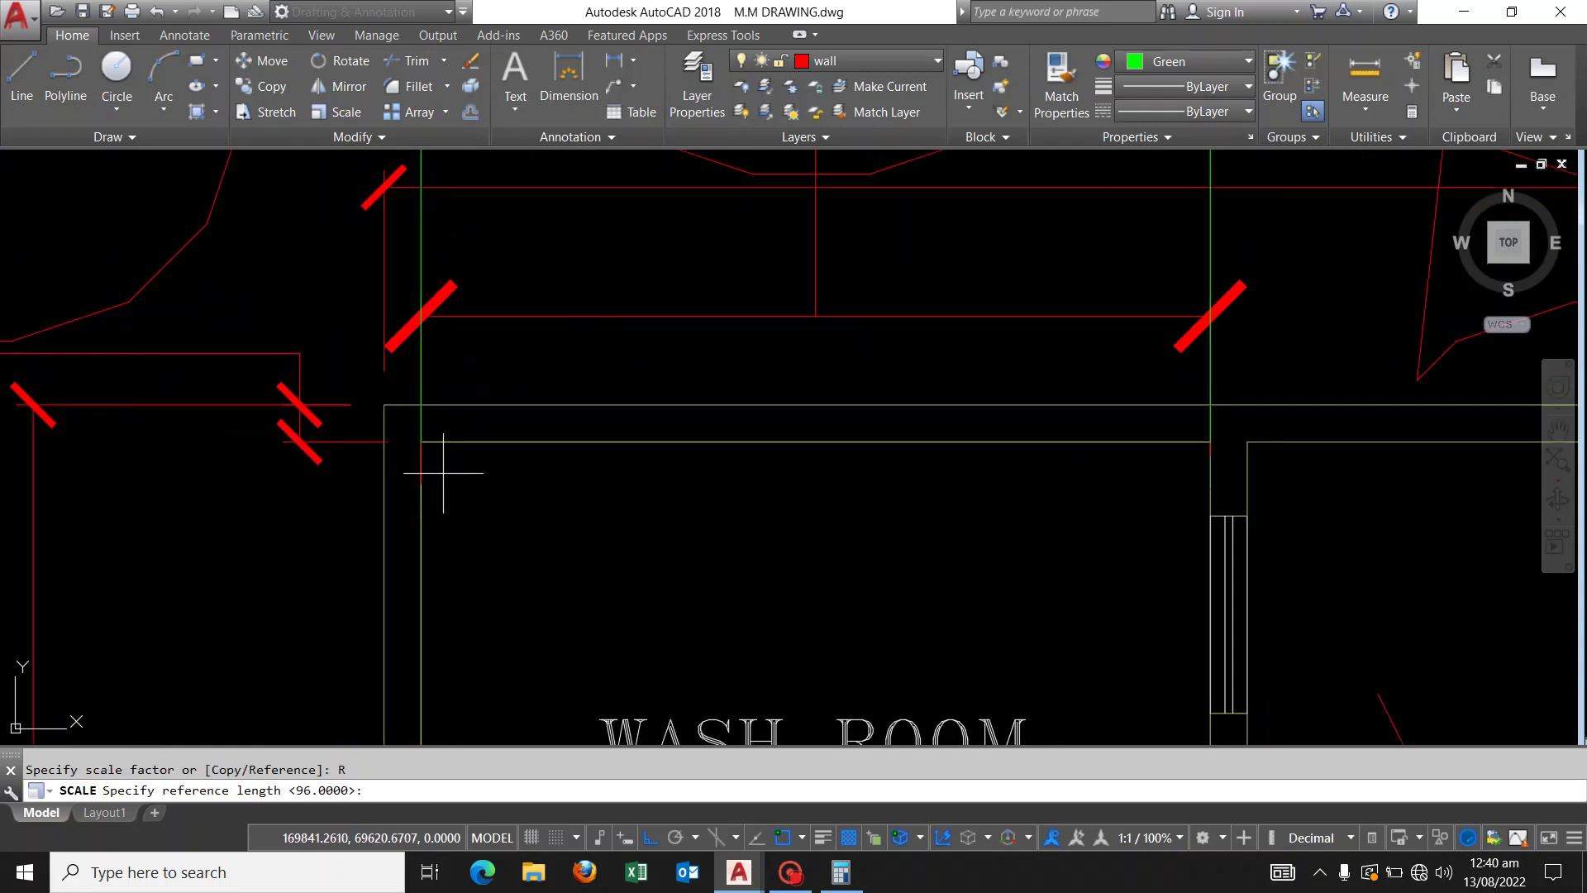
left_click(1210, 441)
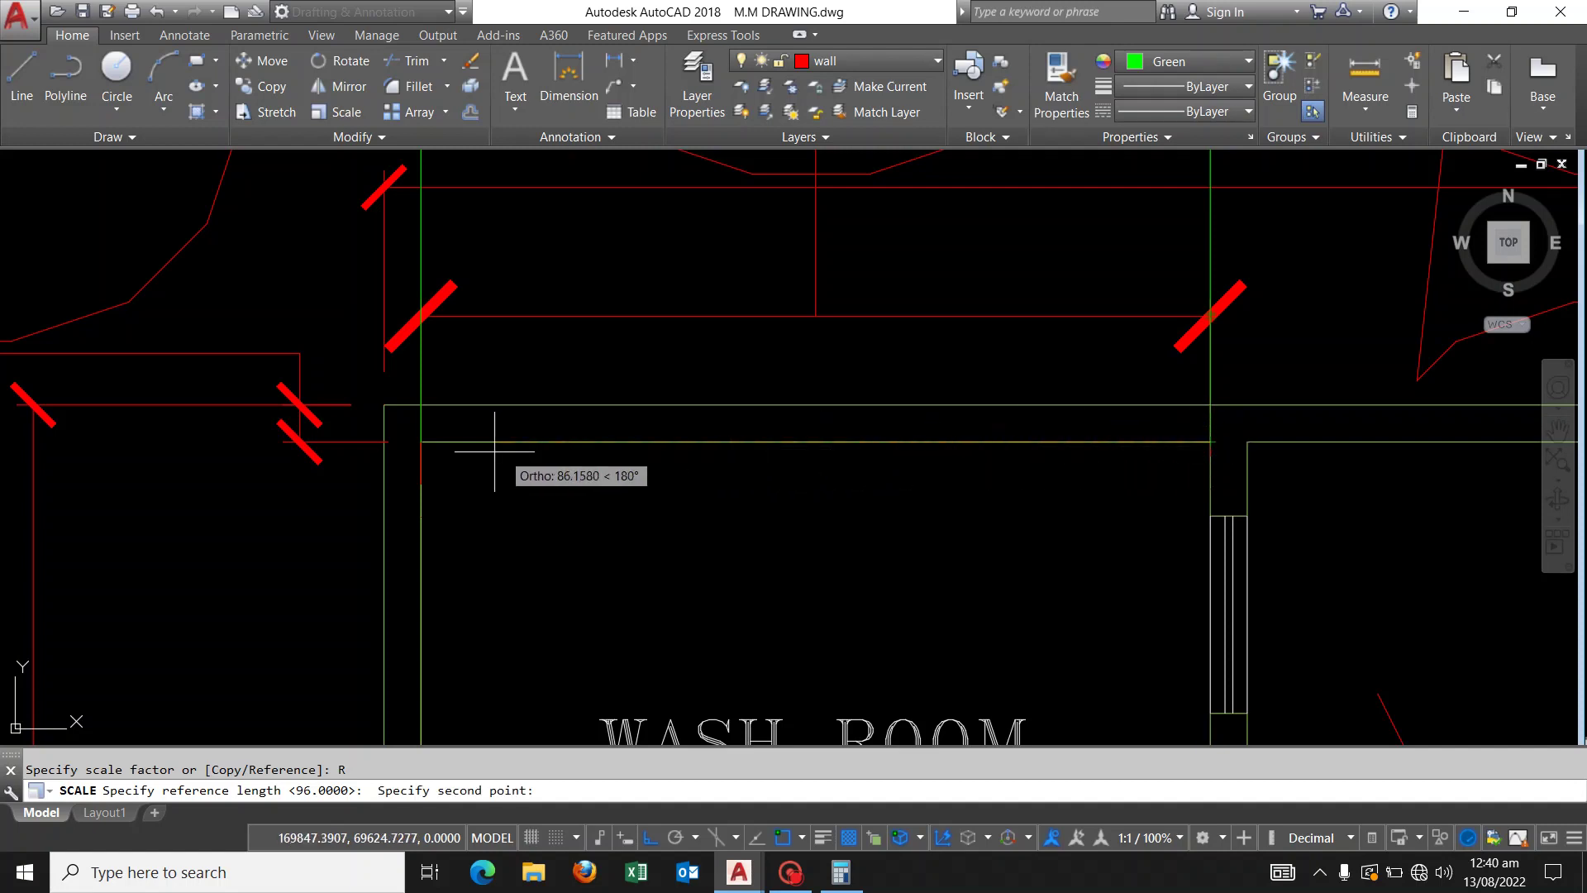
left_click(420, 441)
scroll(421, 442, "down", 5)
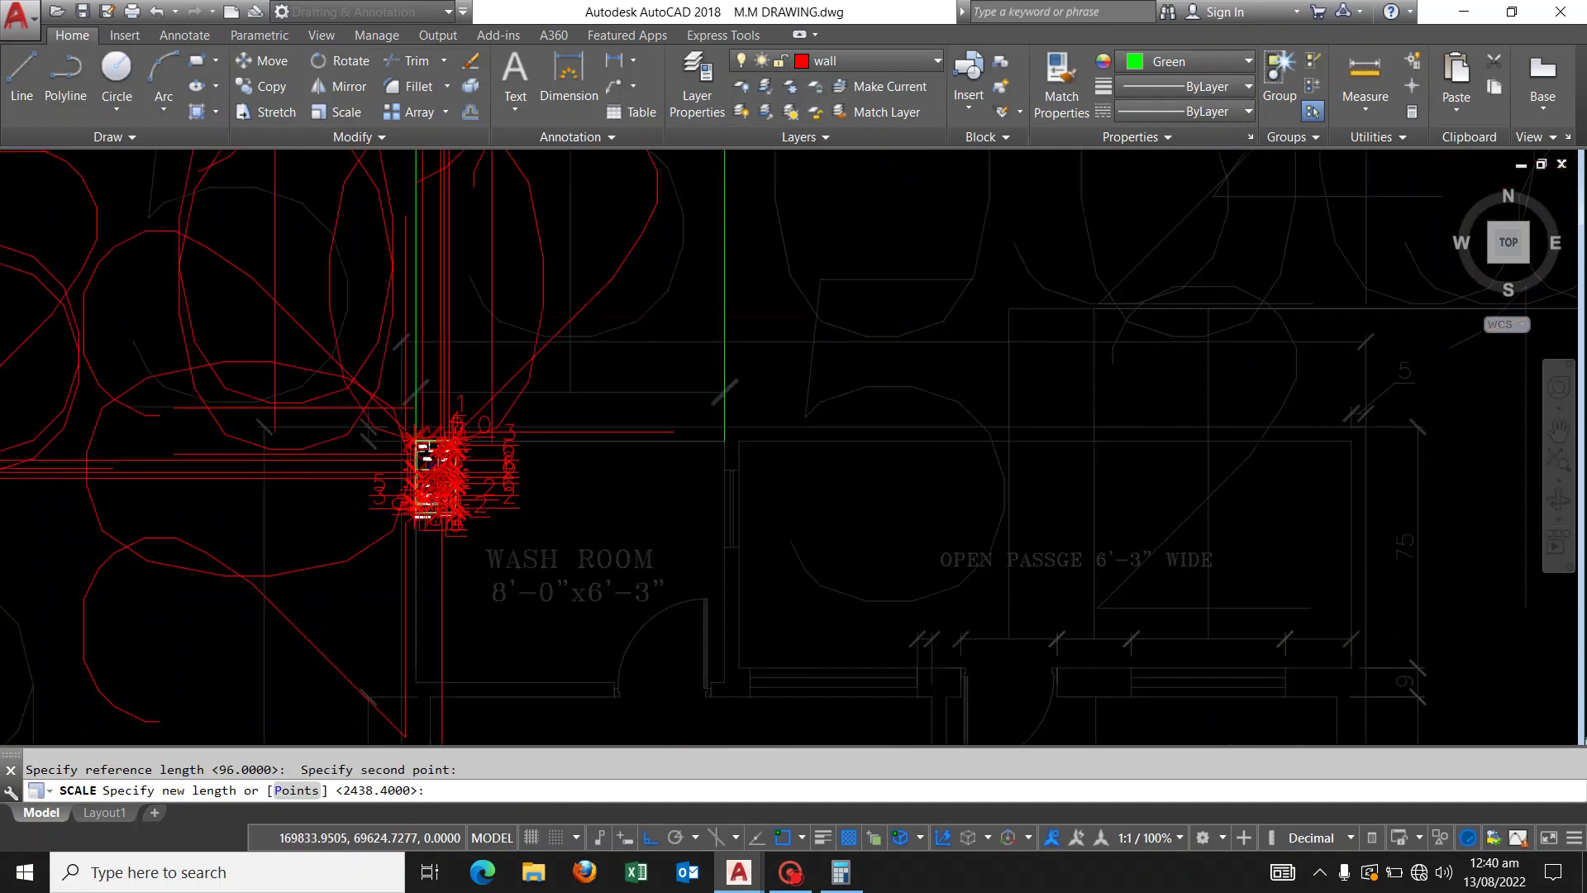
scroll(424, 454, "down", 3)
scroll(430, 463, "up", 2)
scroll(610, 468, "up", 2)
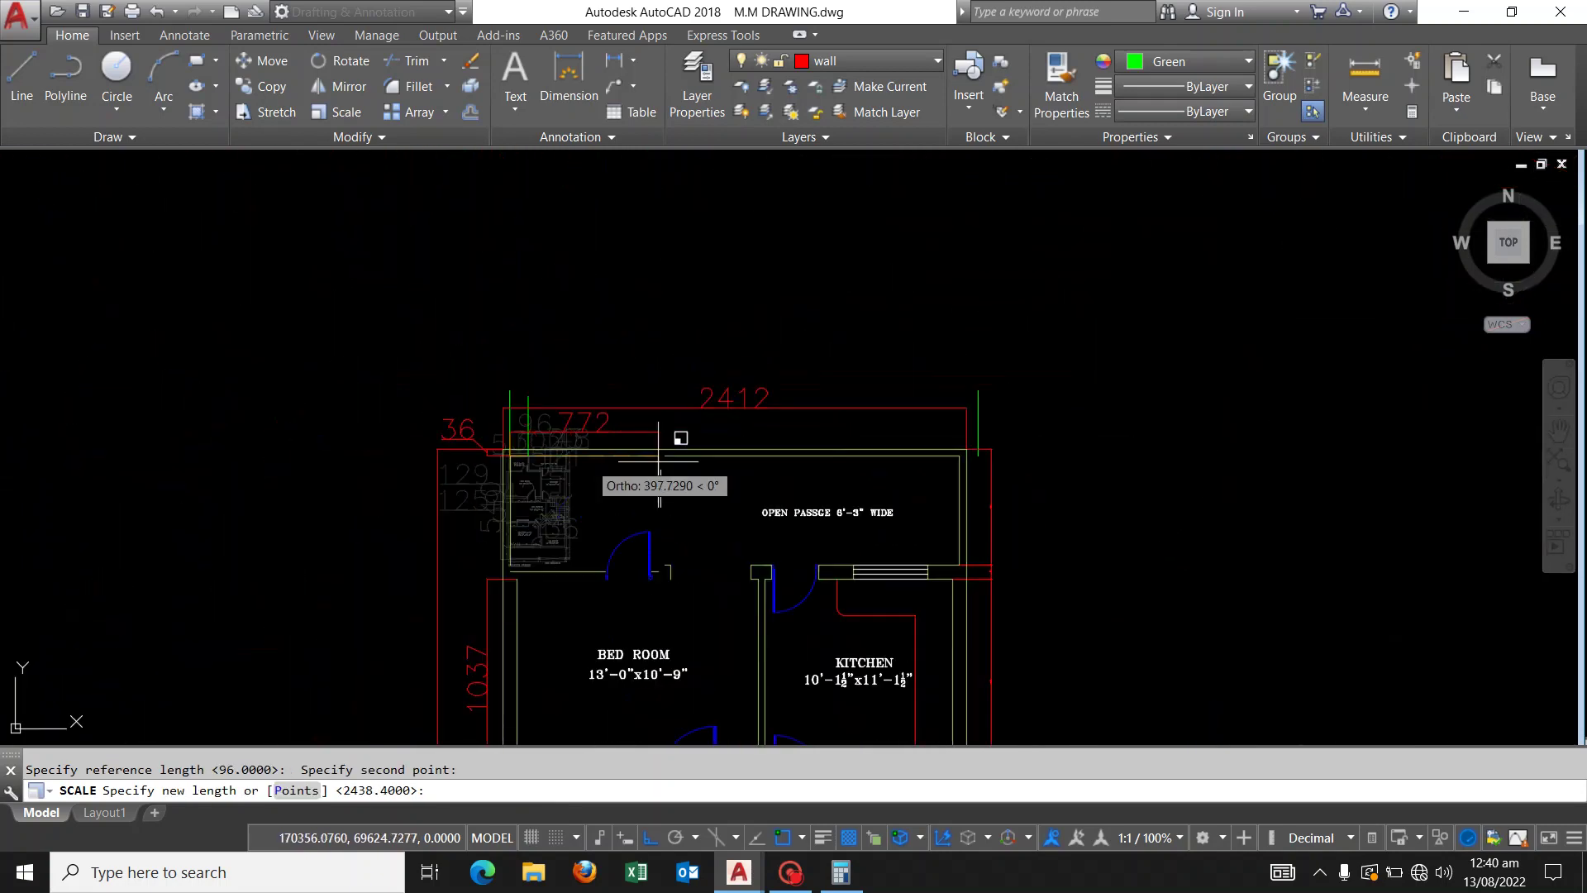
scroll(637, 478, "up", 2)
scroll(860, 454, "up", 2)
scroll(974, 453, "up", 2)
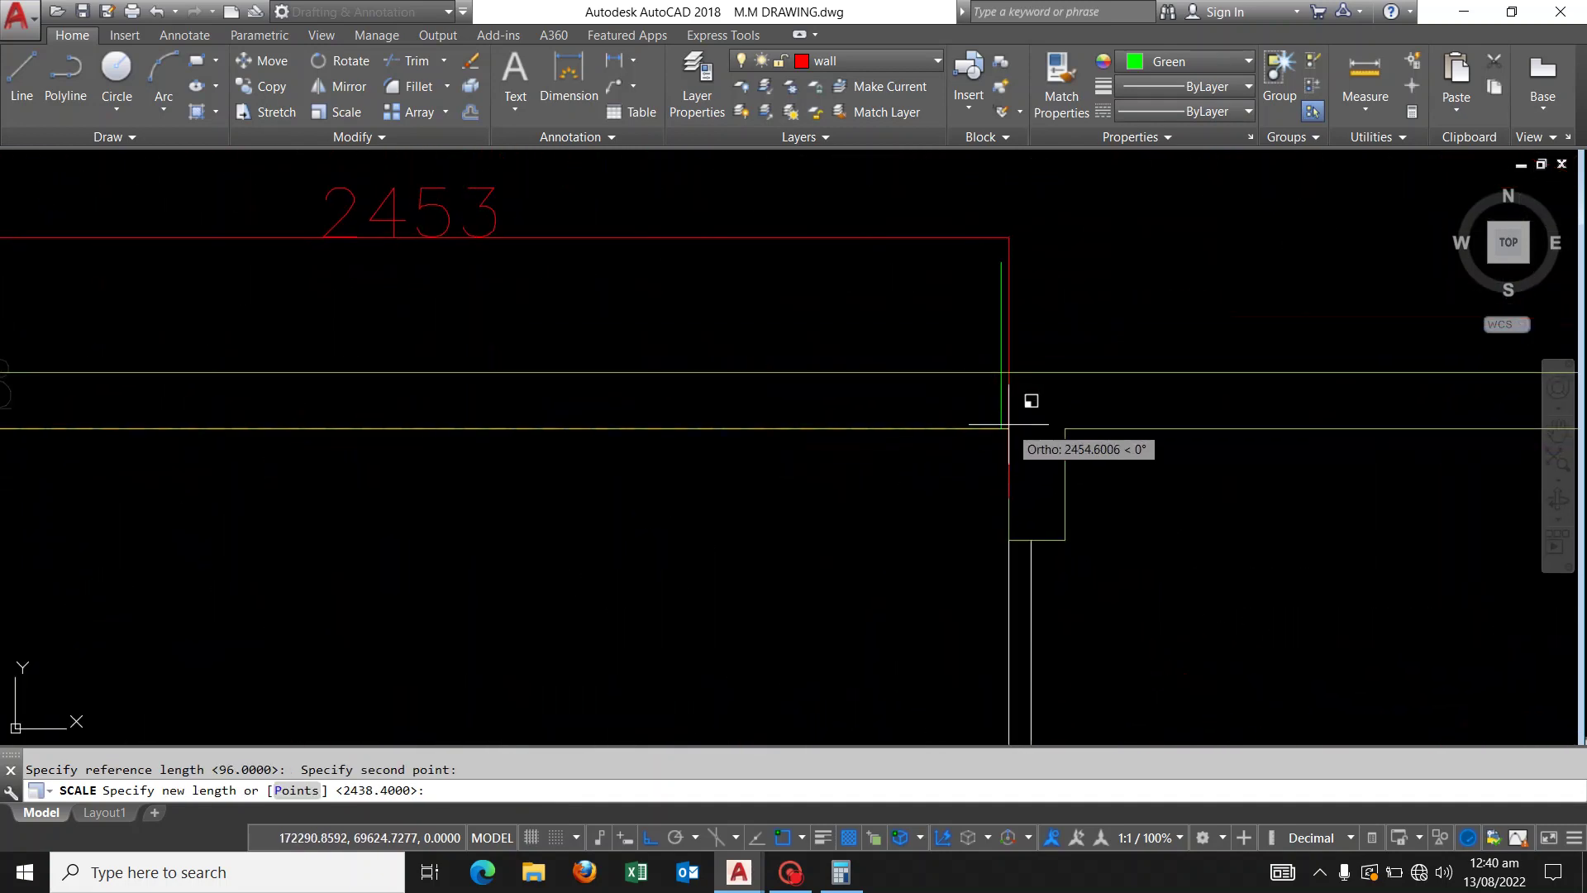
left_click(1002, 430)
scroll(699, 361, "down", 4)
scroll(700, 361, "down", 1)
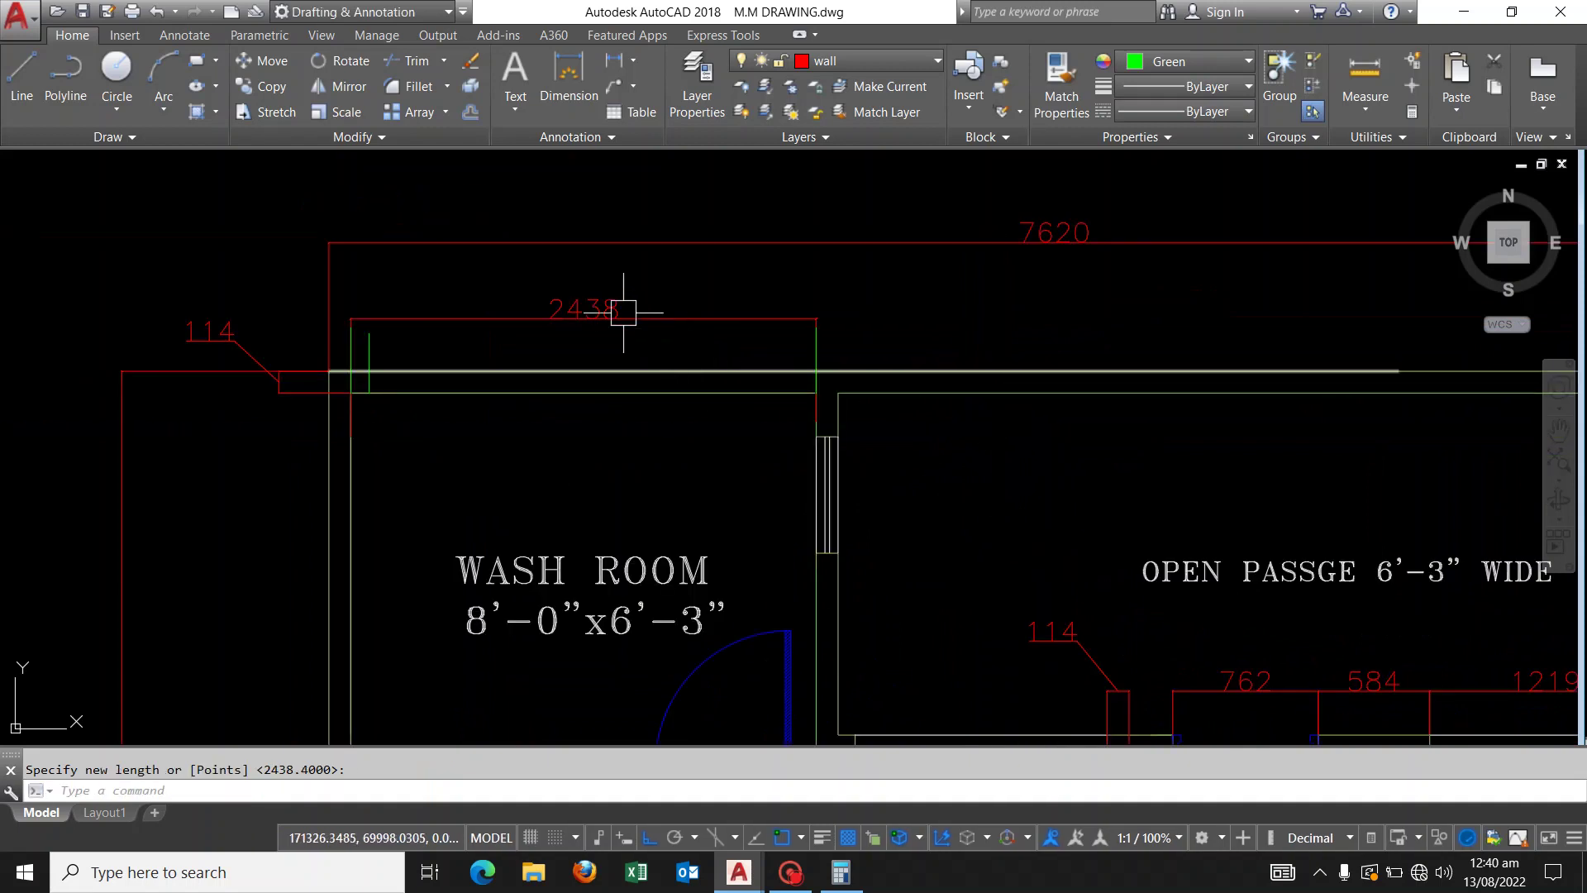
scroll(616, 306, "down", 2)
scroll(595, 298, "down", 2)
middle_click_drag(997, 461, 1005, 428)
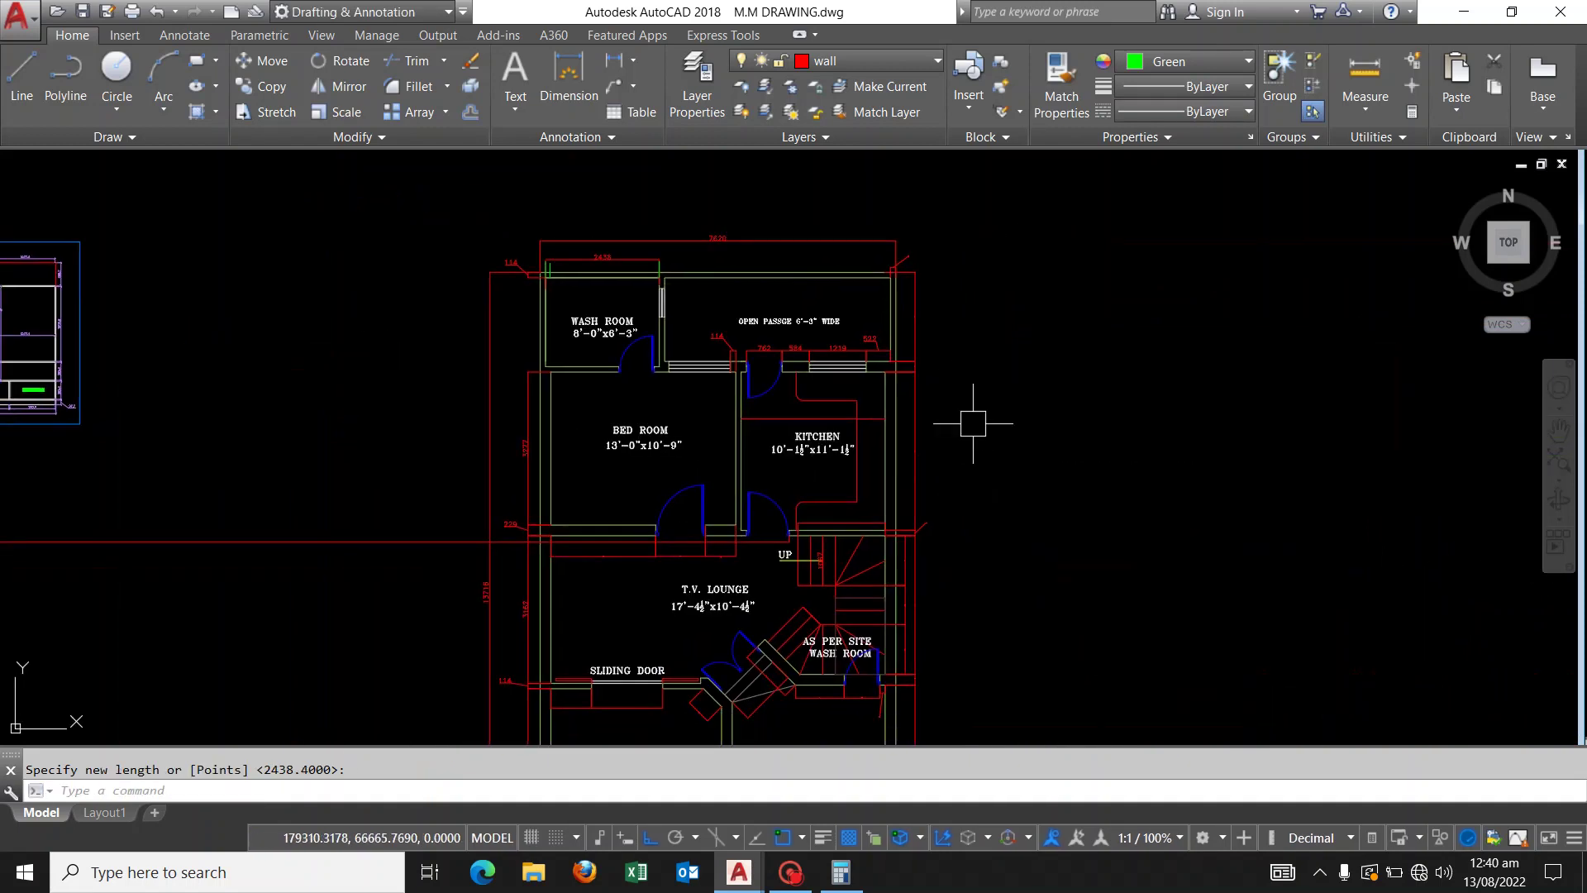
key("Escape")
left_click(443, 473)
key("Escape")
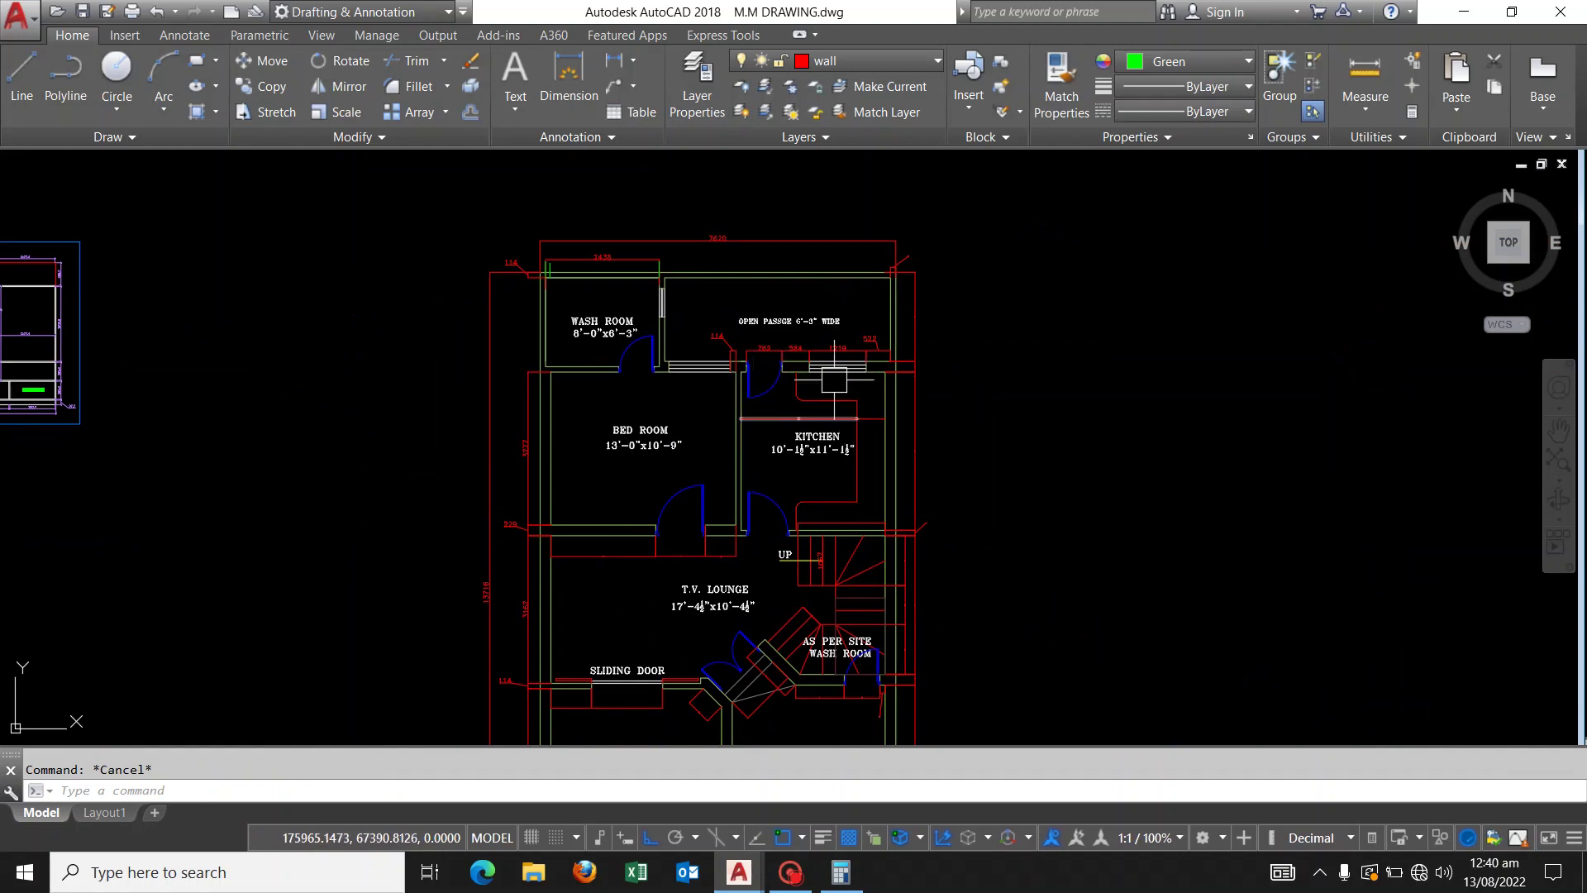
scroll(837, 363, "up", 4)
middle_click_drag(814, 343, 808, 497)
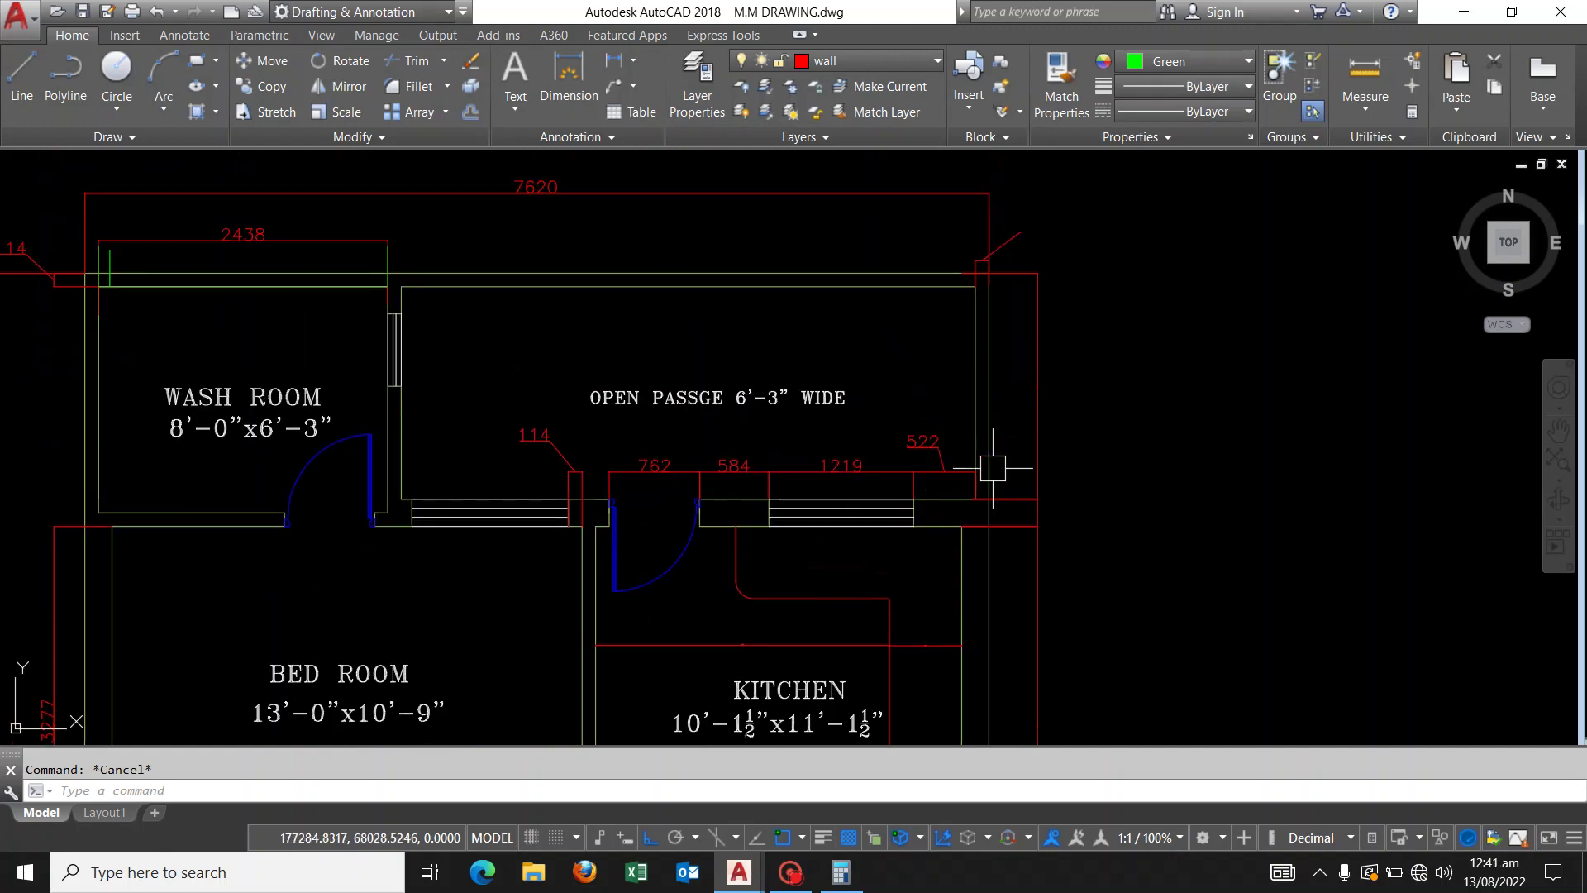
scroll(914, 355, "down", 2)
scroll(938, 351, "up", 8)
scroll(938, 351, "down", 2)
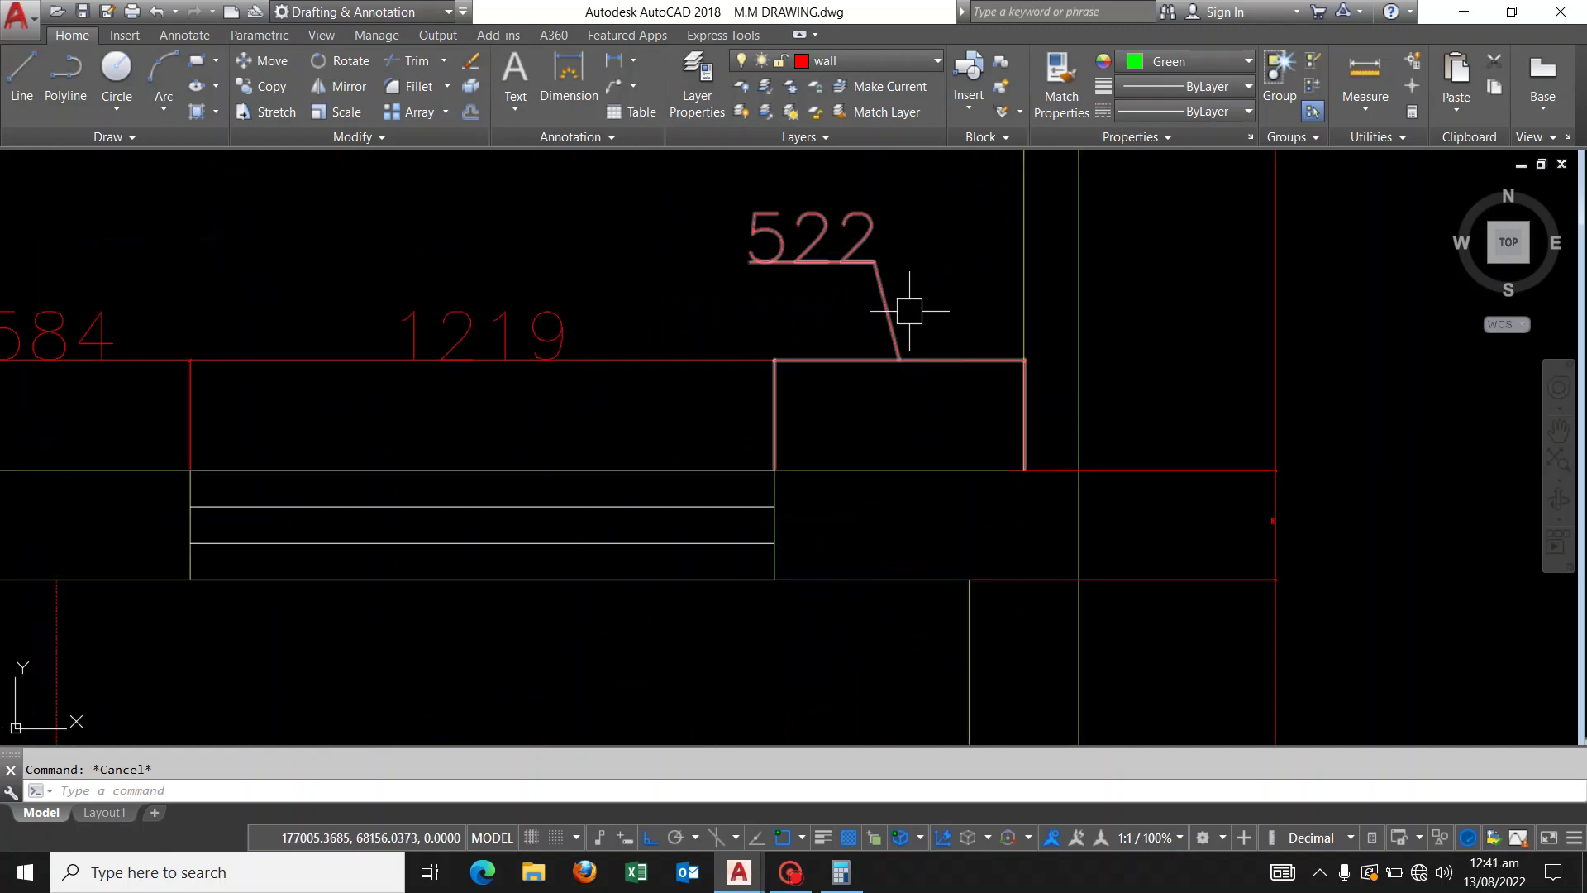
scroll(928, 283, "down", 2)
scroll(914, 308, "down", 1)
middle_click_drag(914, 308, 930, 366)
scroll(930, 366, "down", 1)
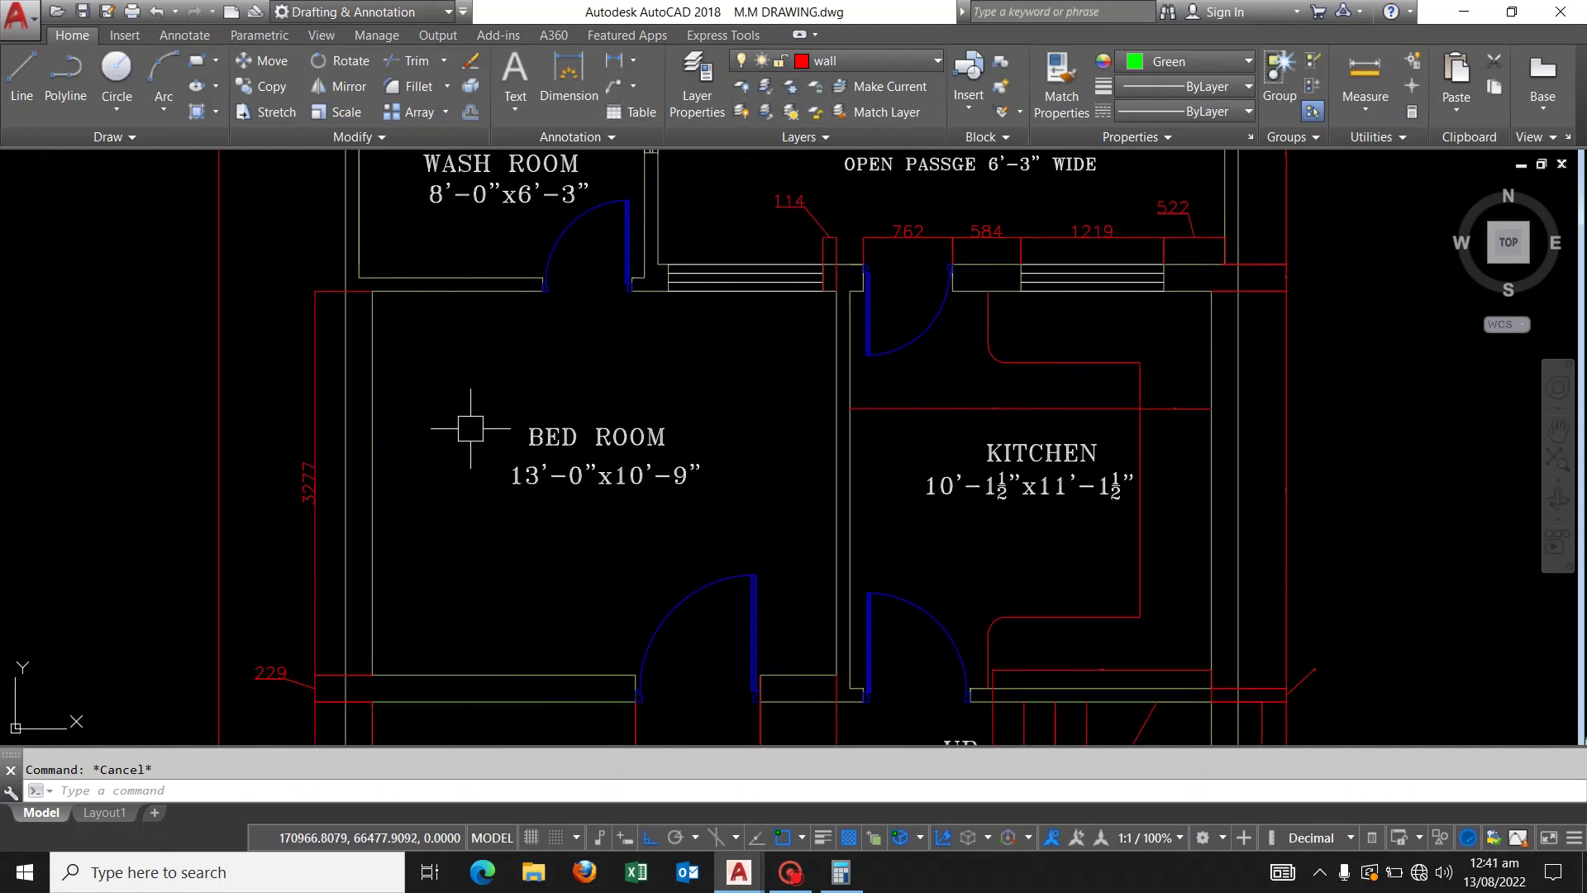
middle_click_drag(467, 432, 723, 571)
middle_click_drag(588, 532, 601, 451)
scroll(601, 452, "down", 2)
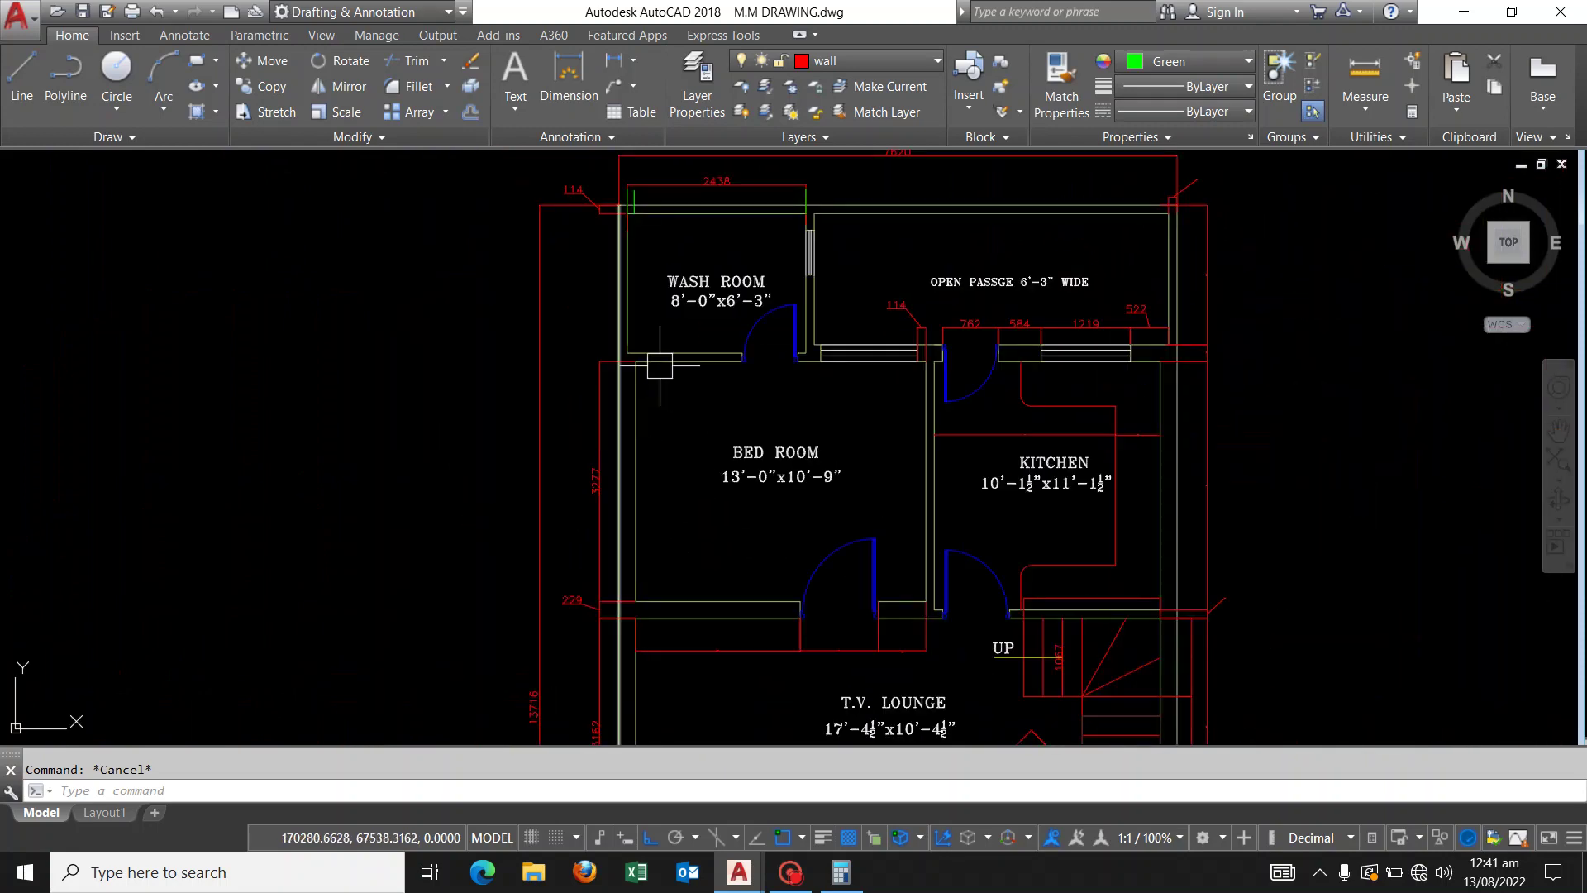
middle_click_drag(587, 178, 620, 336)
scroll(620, 336, "up", 3)
scroll(630, 276, "down", 2)
middle_click_drag(628, 455, 613, 383)
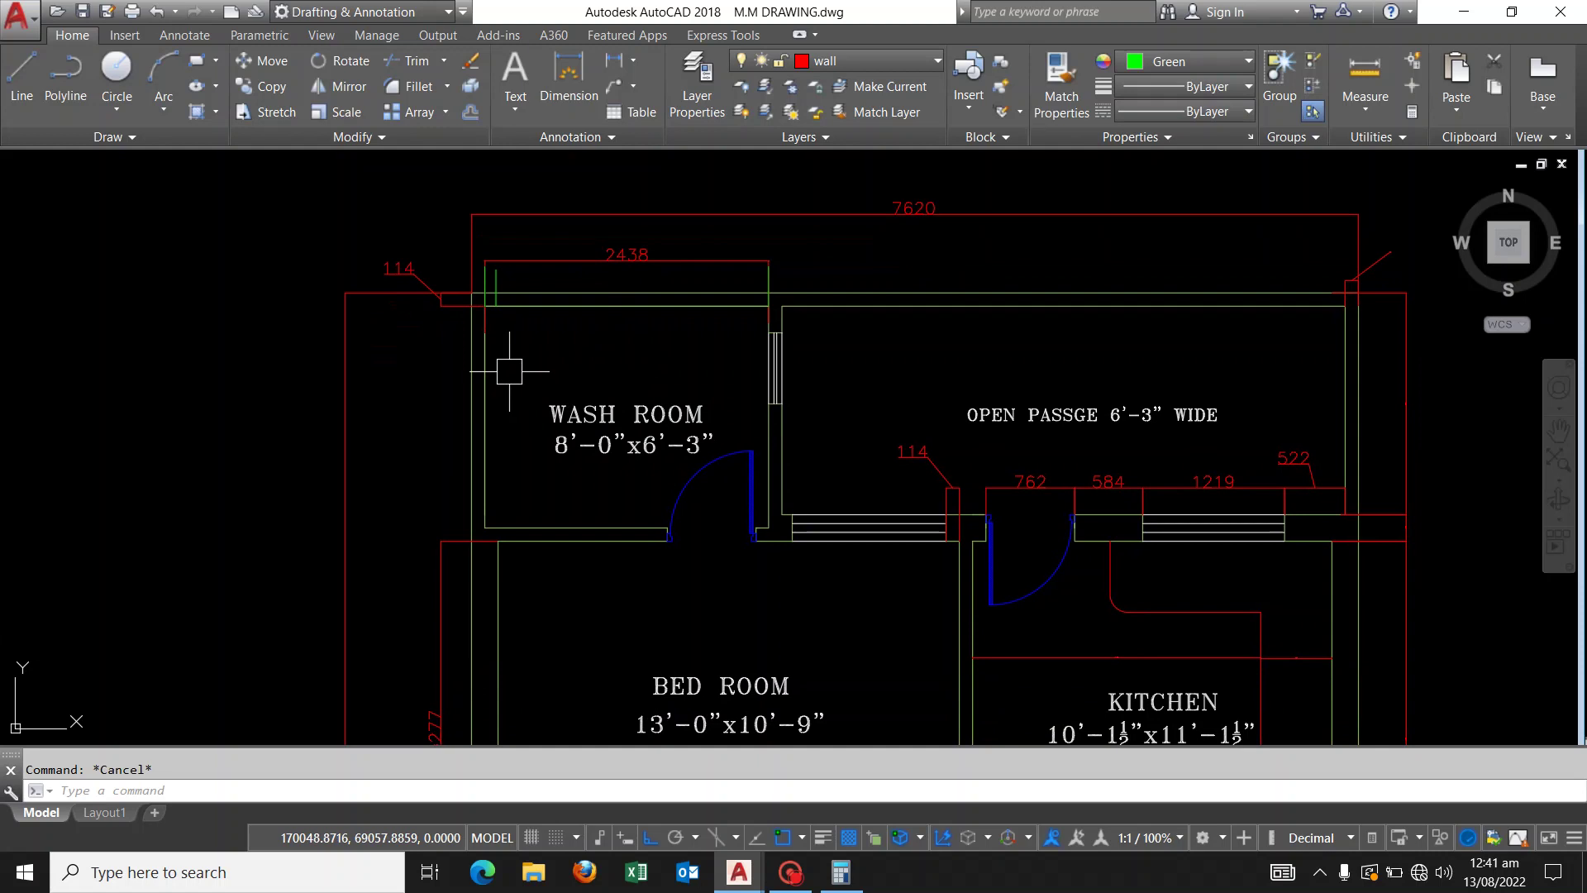
middle_click_drag(538, 365, 531, 346)
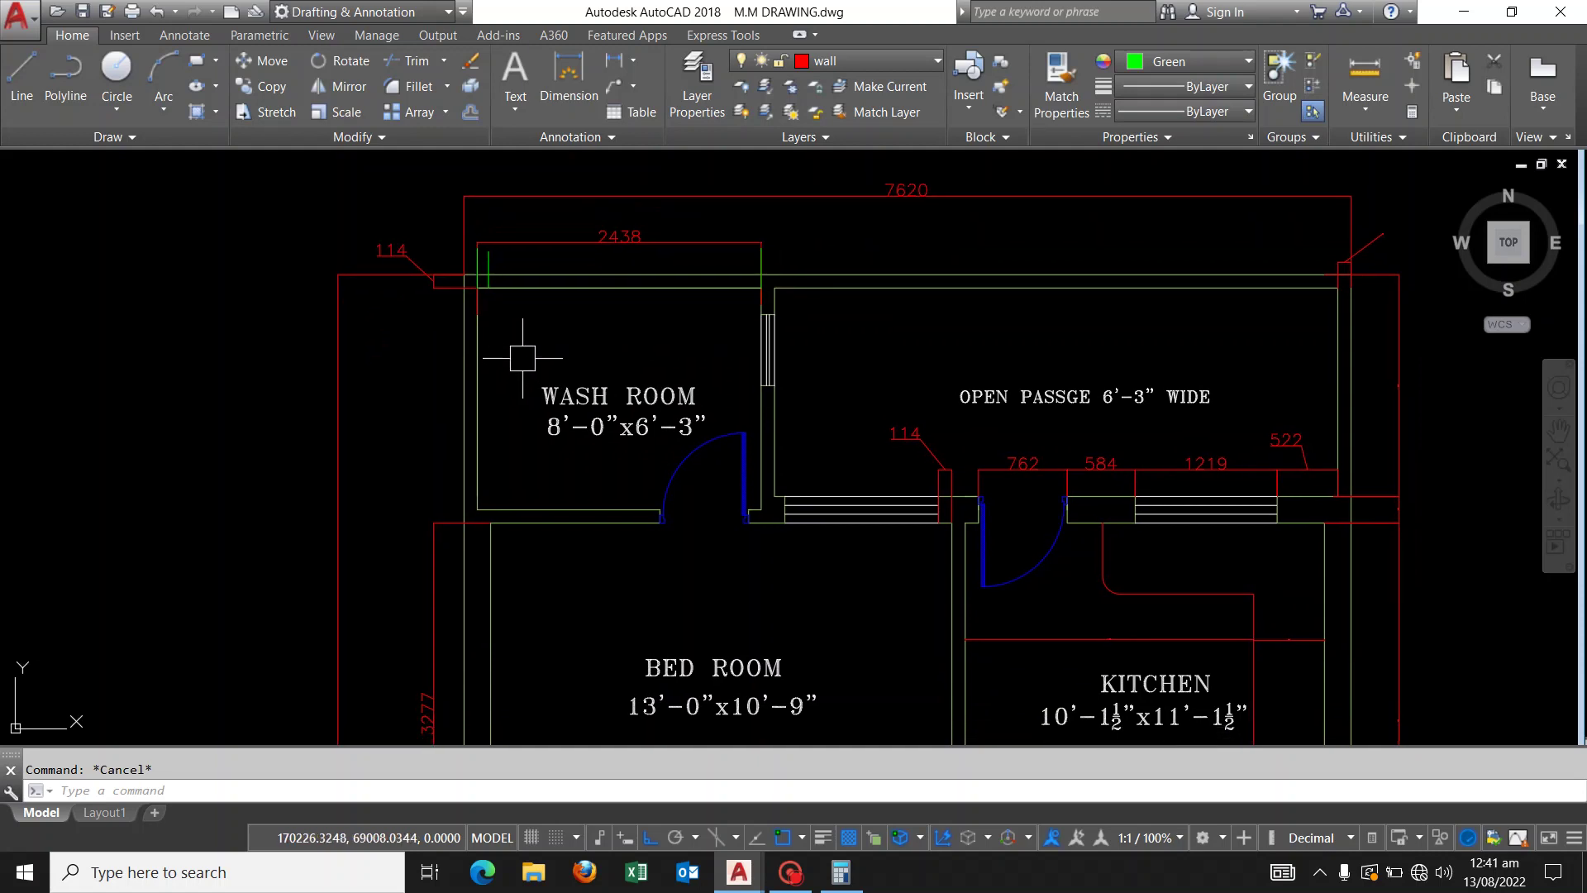
Erase the two green reference lines at the wash room's 114 corner
type("e")
key("Return")
scroll(482, 243, "up", 6)
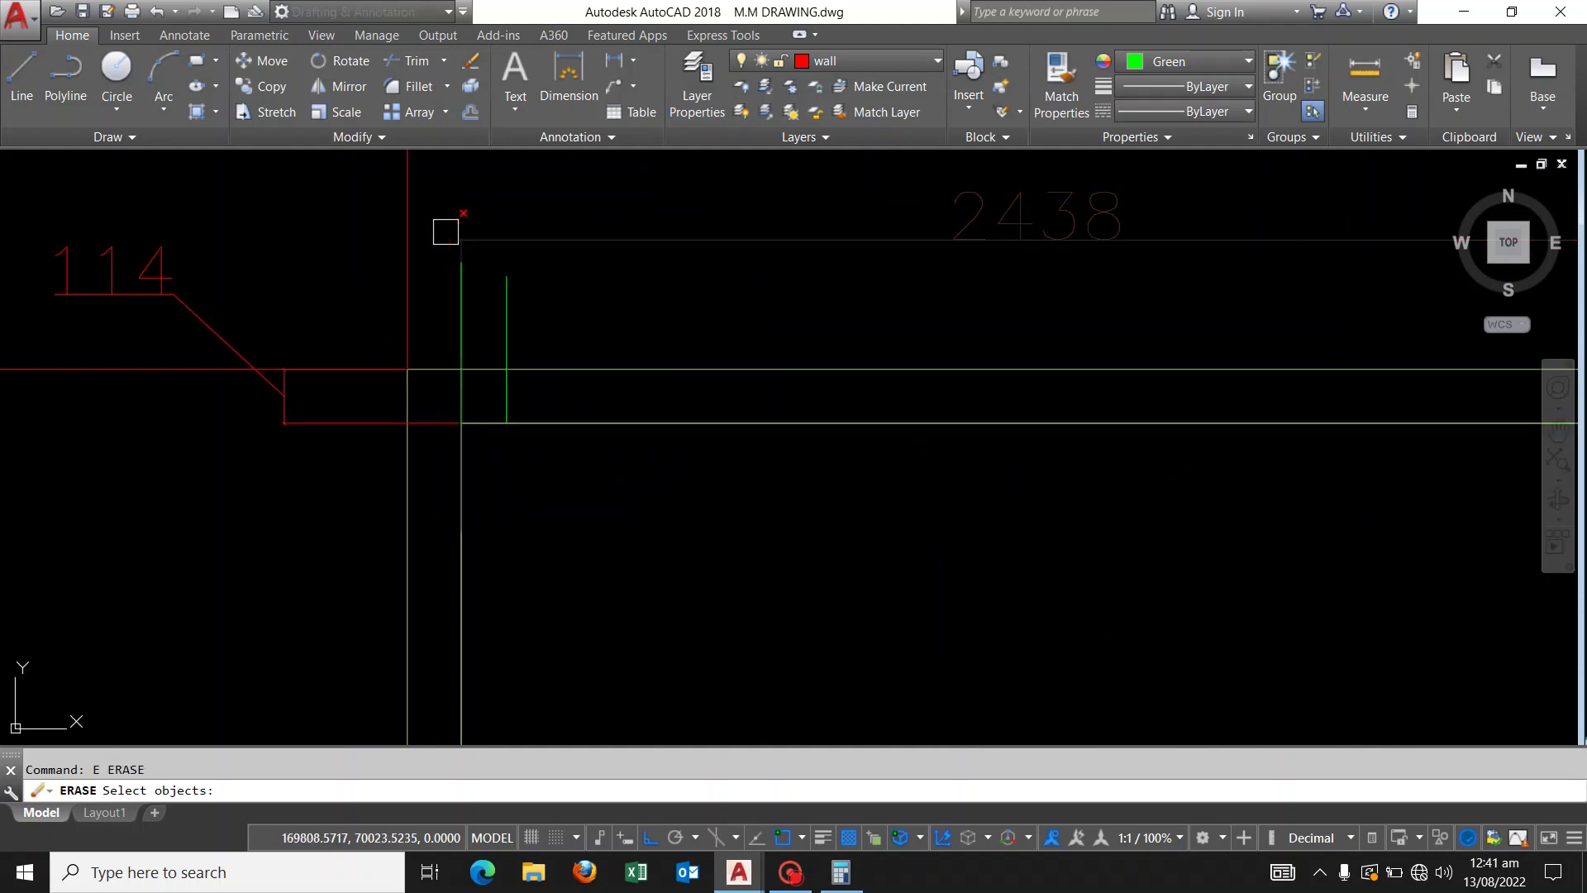
left_click(435, 212)
left_click(576, 478)
scroll(576, 477, "down", 2)
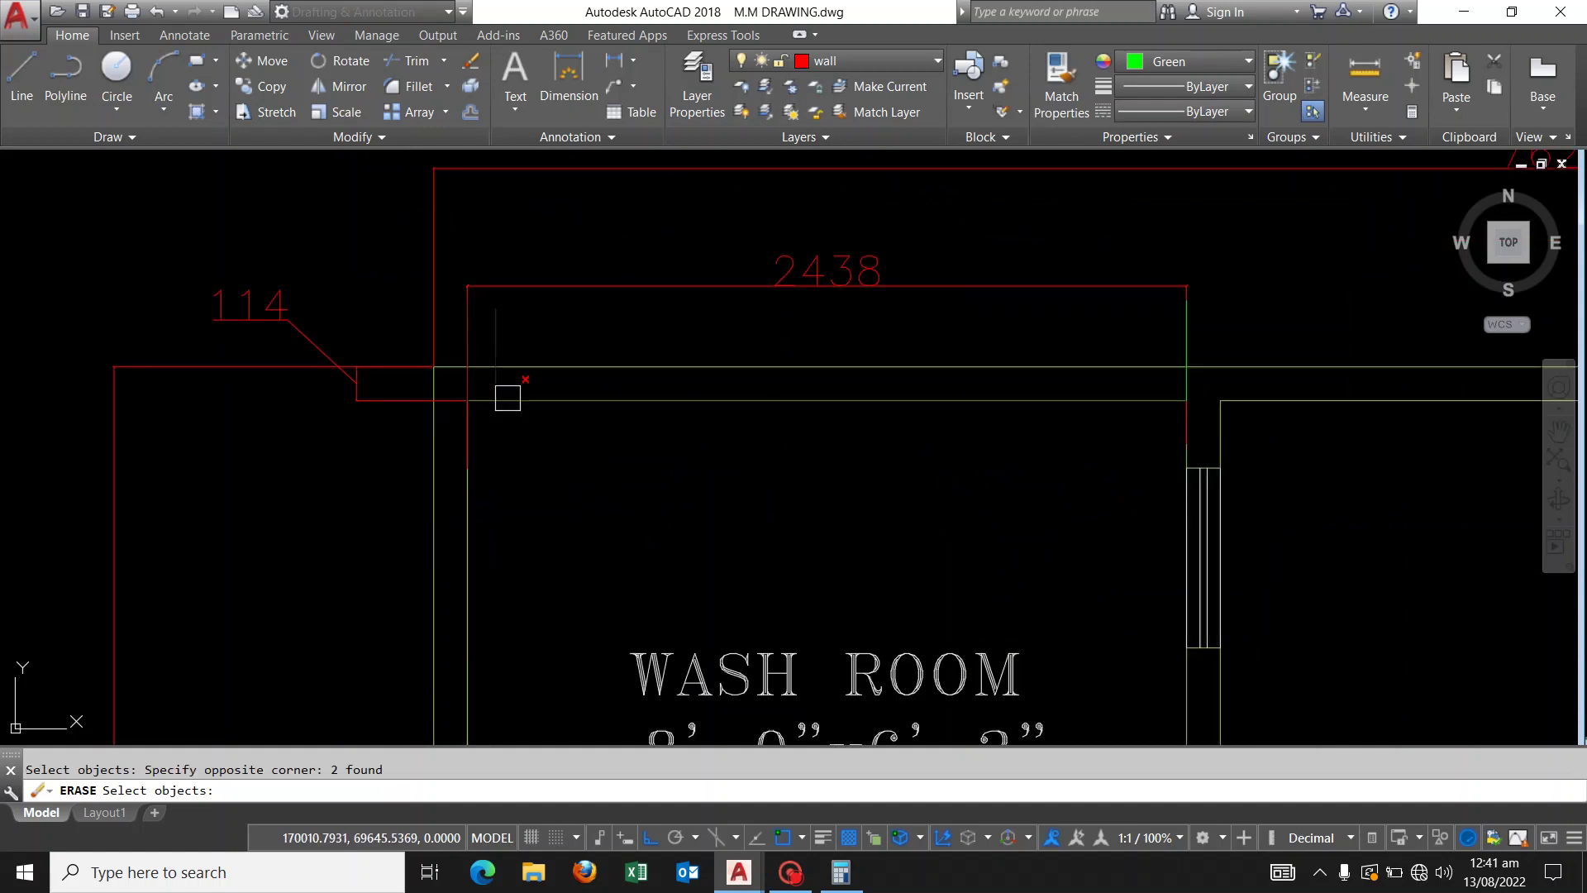
key("Return")
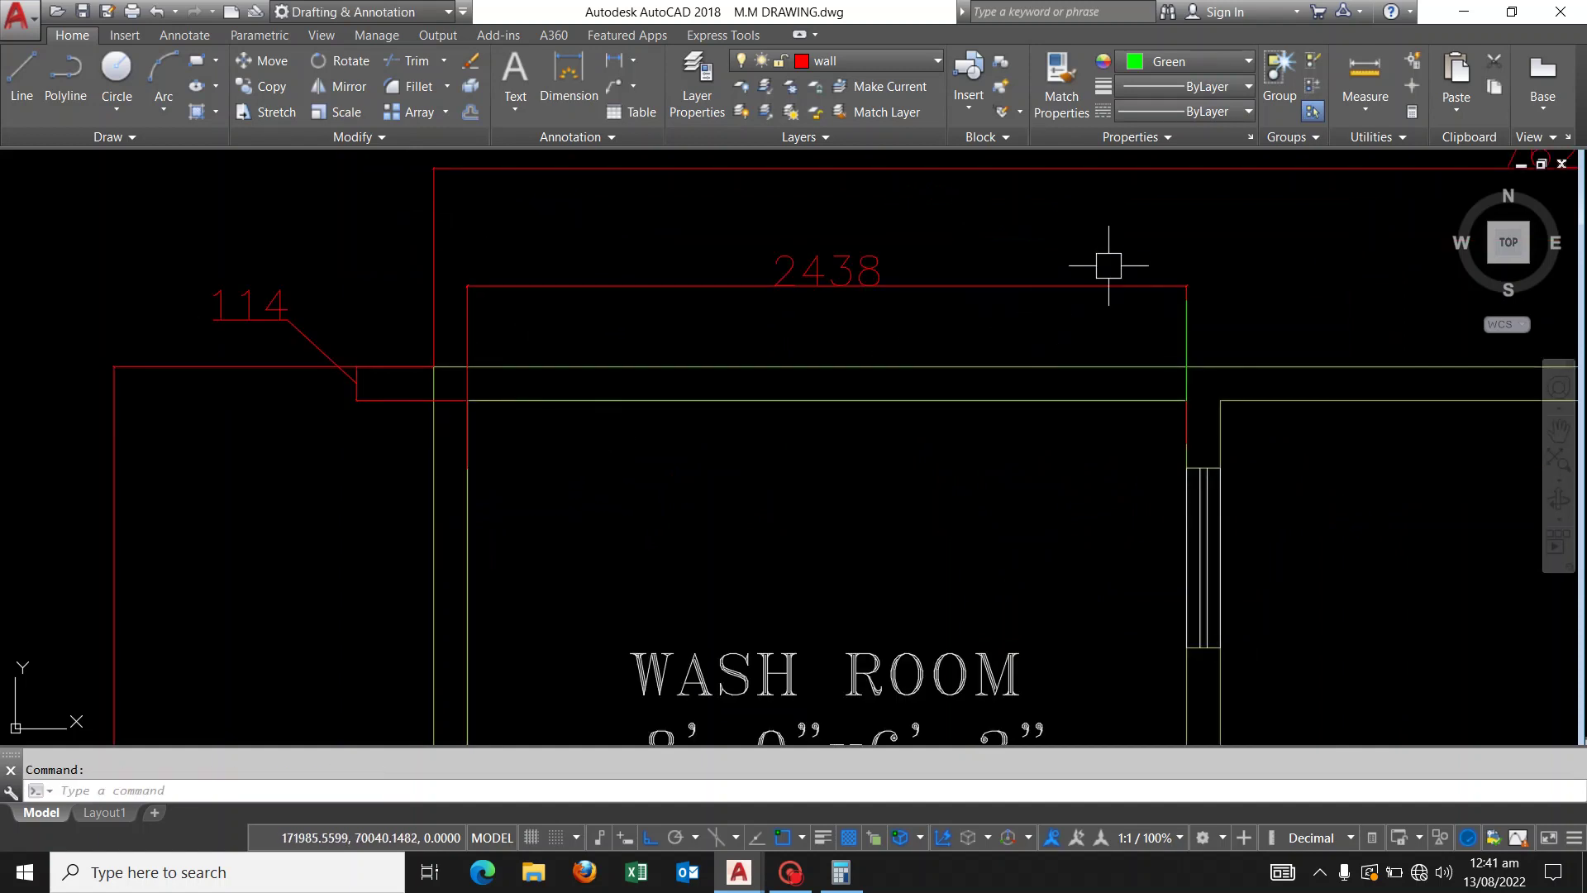
Window-select the remaining green reference line for erasing, then end the command
key("Return")
left_click(1130, 243)
left_click(1322, 459)
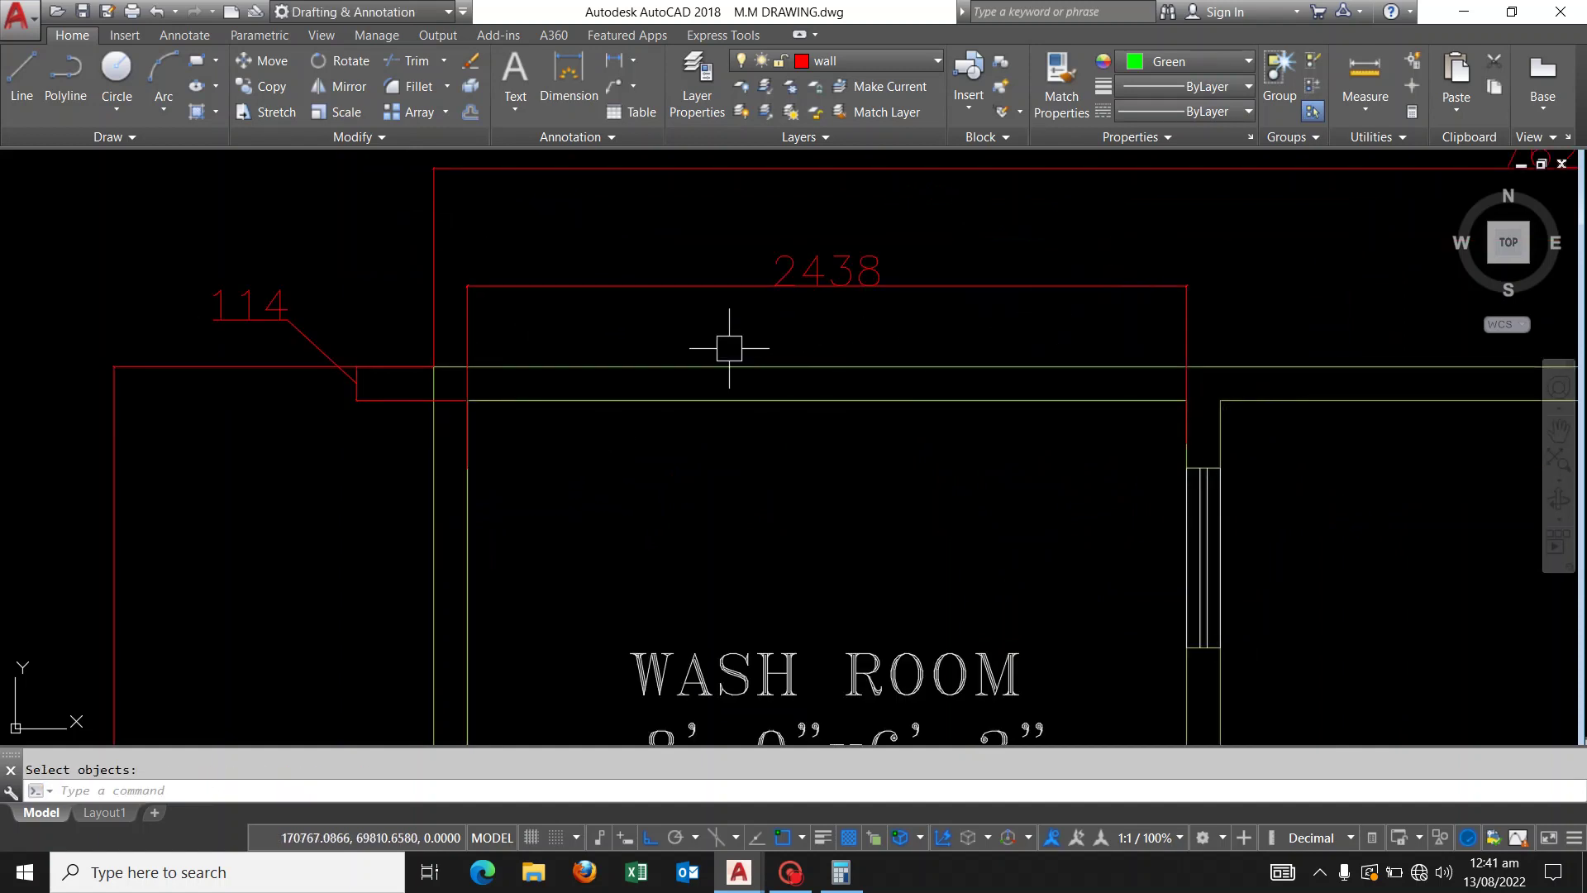
scroll(726, 388, "down", 2)
scroll(718, 413, "down", 1)
key("Escape")
Pan the view to the wash room, passage and the wash room's lower wall
middle_click_drag(721, 438, 642, 436)
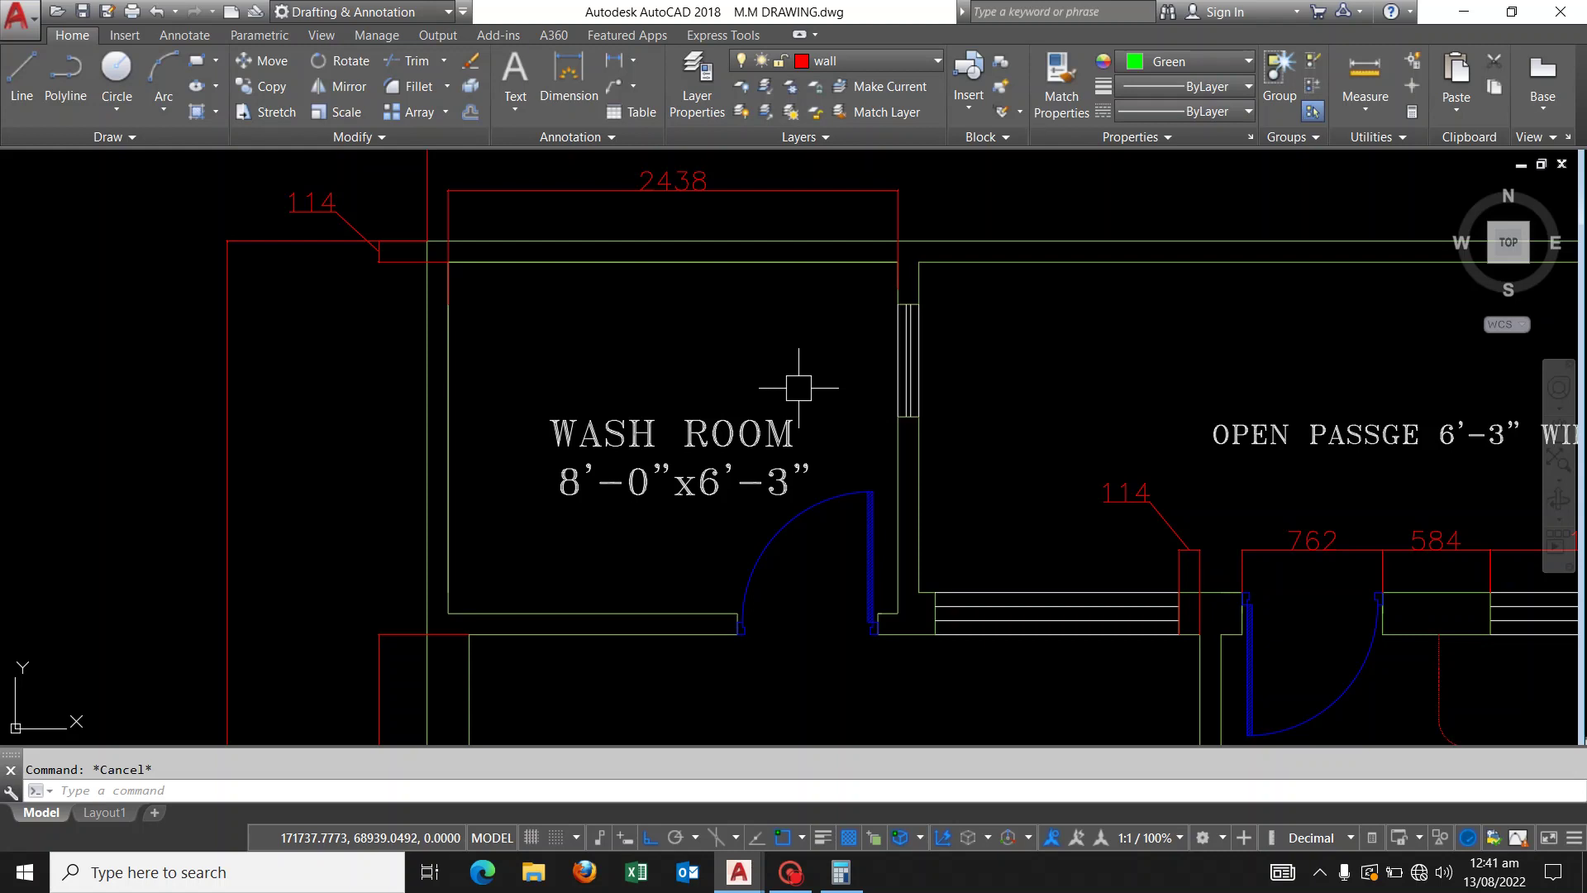
mouse_move(708, 344)
middle_mouse_down()
mouse_move(645, 298)
mouse_move(629, 369)
middle_mouse_up()
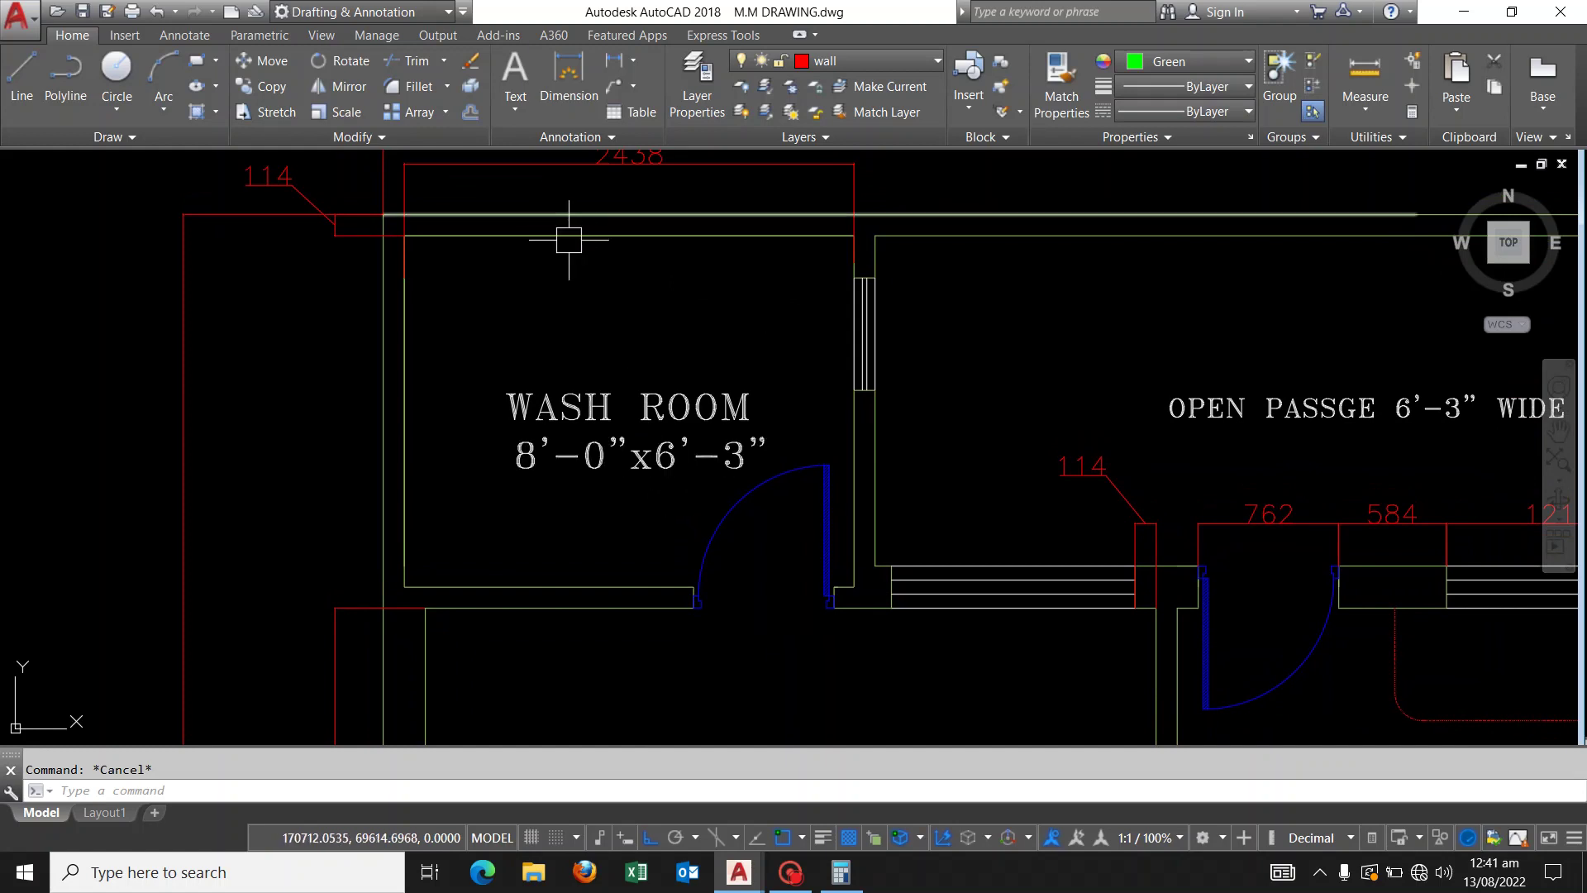
scroll(538, 578, "down", 2)
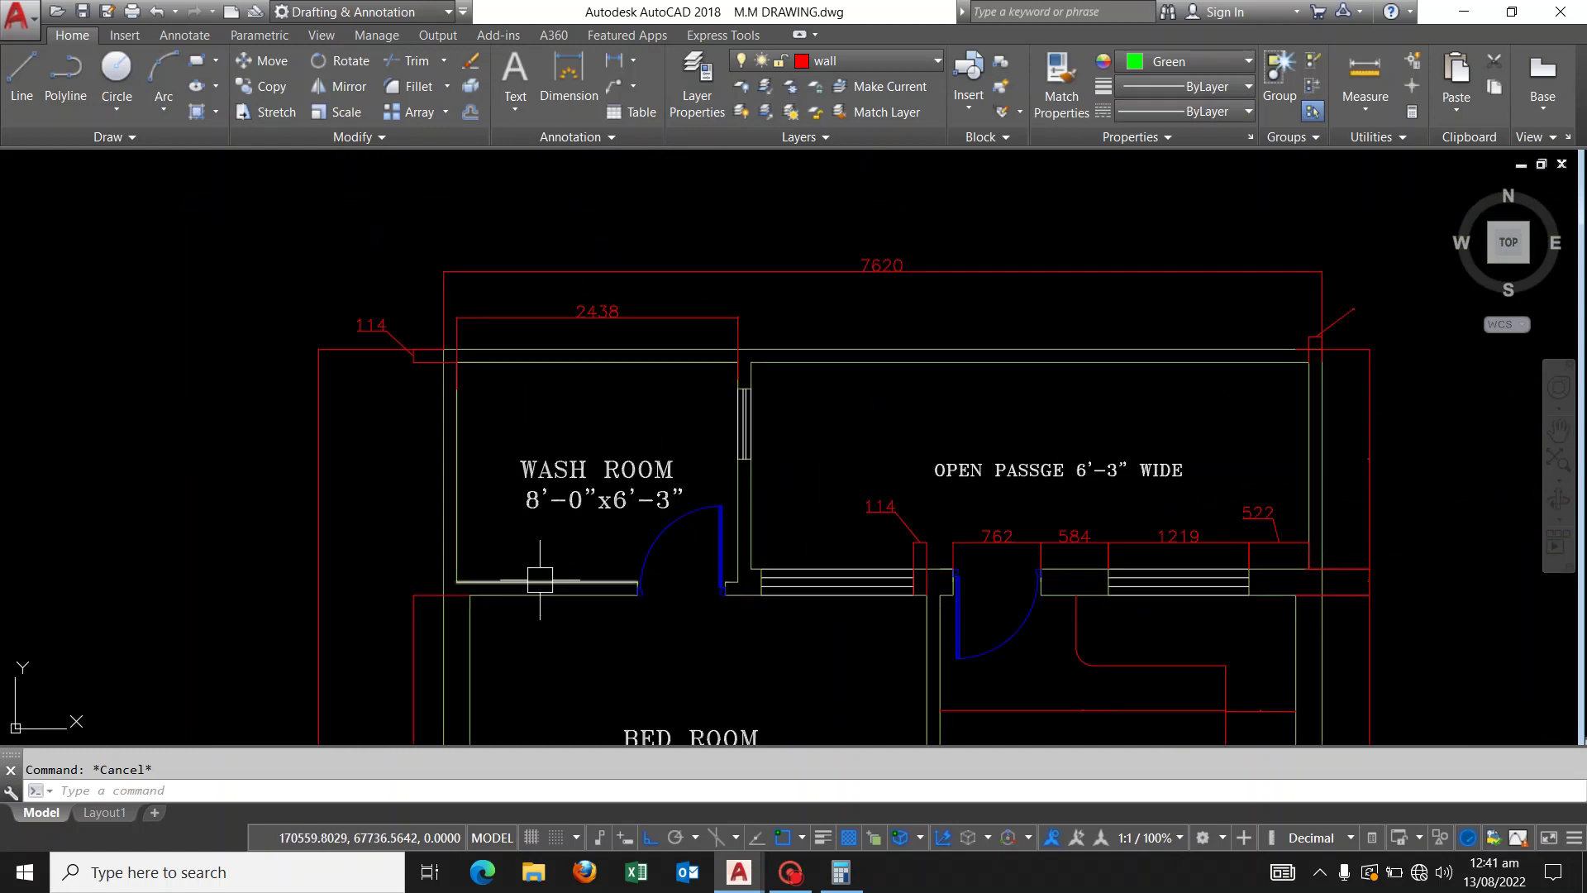
scroll(543, 586, "up", 2)
middle_click_drag(554, 545, 531, 577)
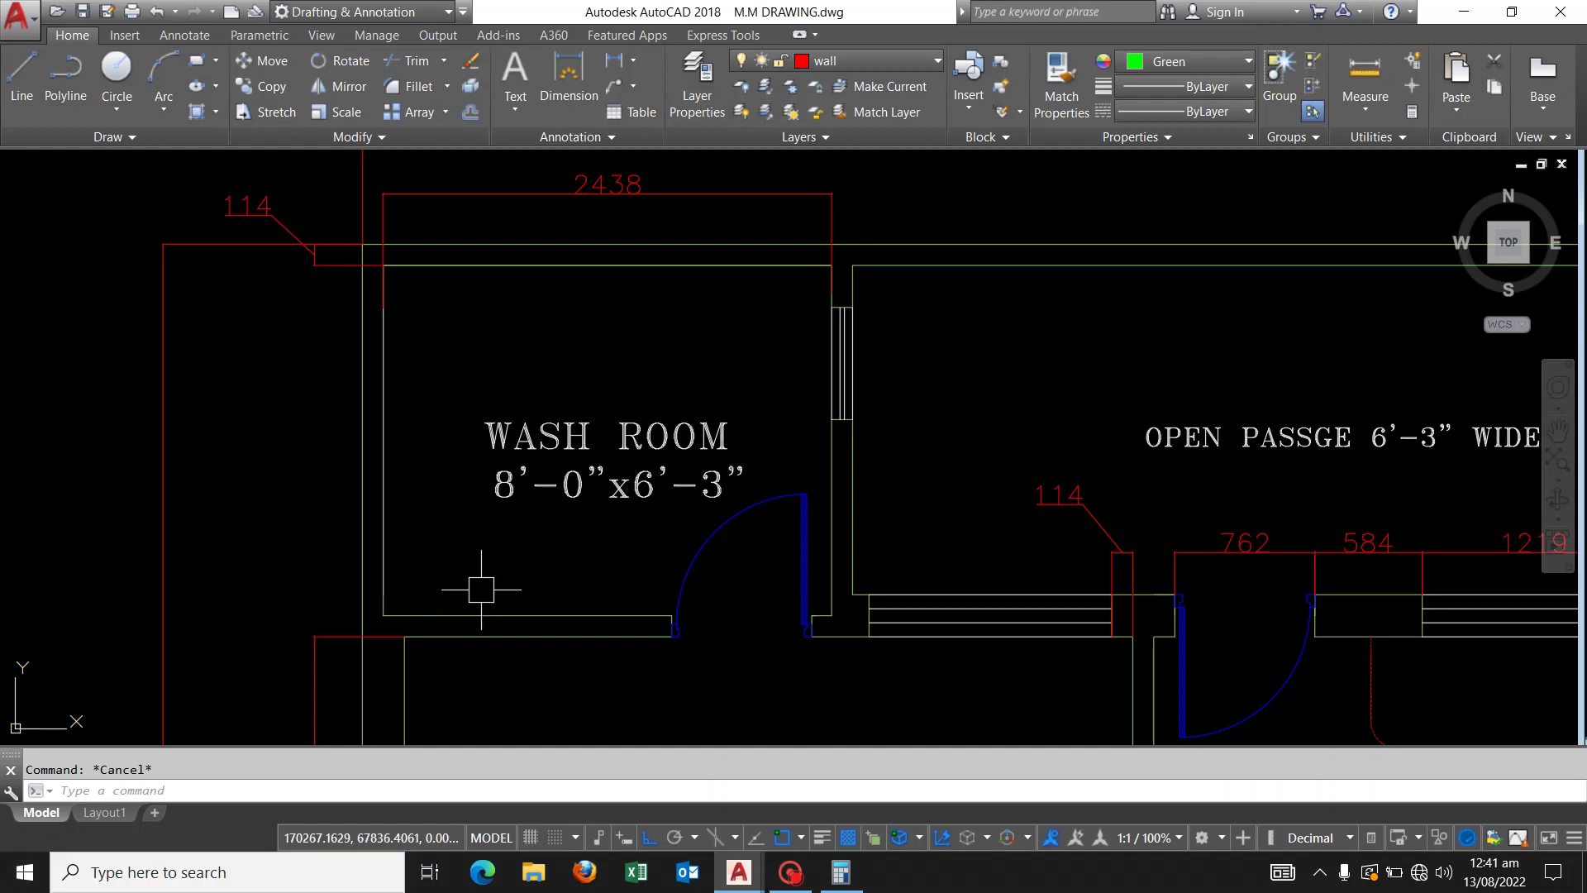
mouse_move(482, 589)
middle_mouse_down()
mouse_move(356, 501)
mouse_move(425, 534)
middle_mouse_up()
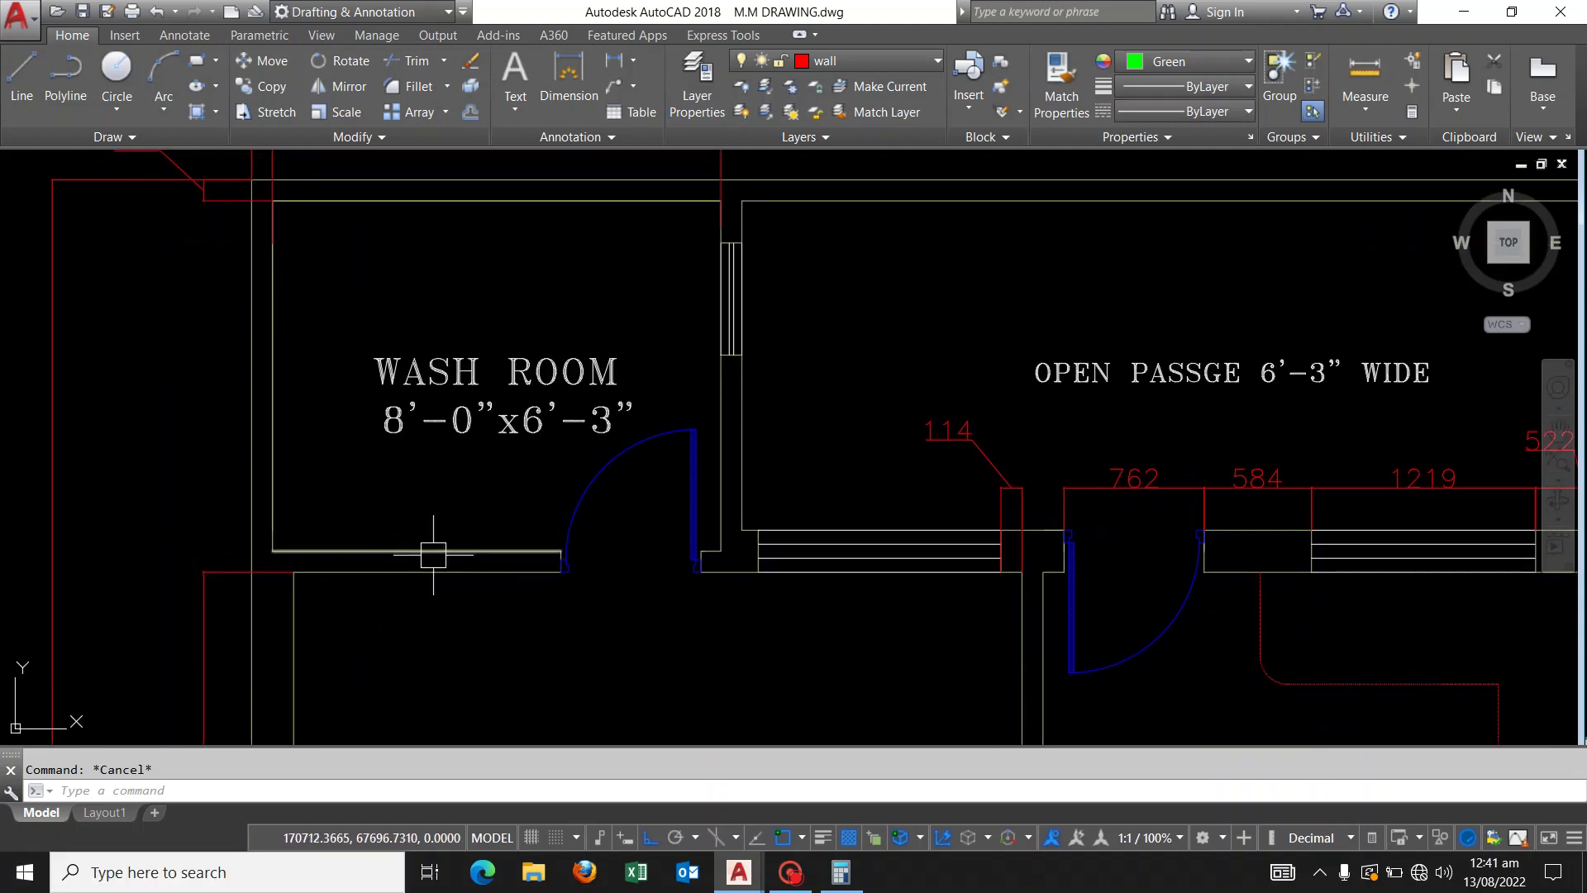
key("XF86Calculator")
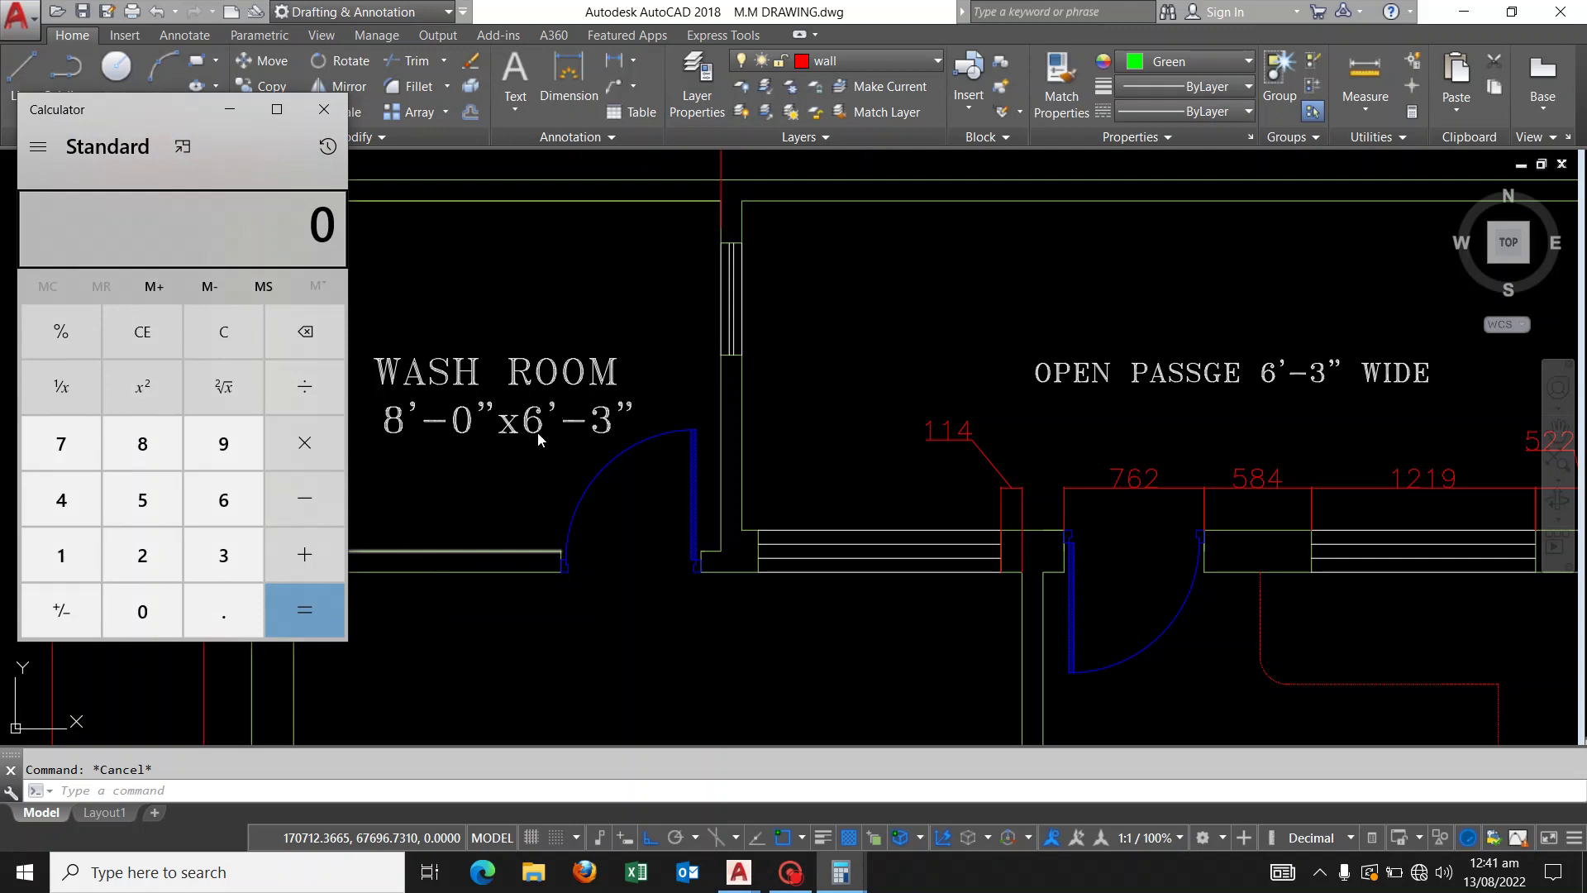
Calculate 6×12+3 = 75 inches, then 75 × 25.4 = 1,905 mm
type("6")
type("*")
type("12")
key("Return")
key("plus")
type("3")
key("Return")
key("asterisk")
type("2")
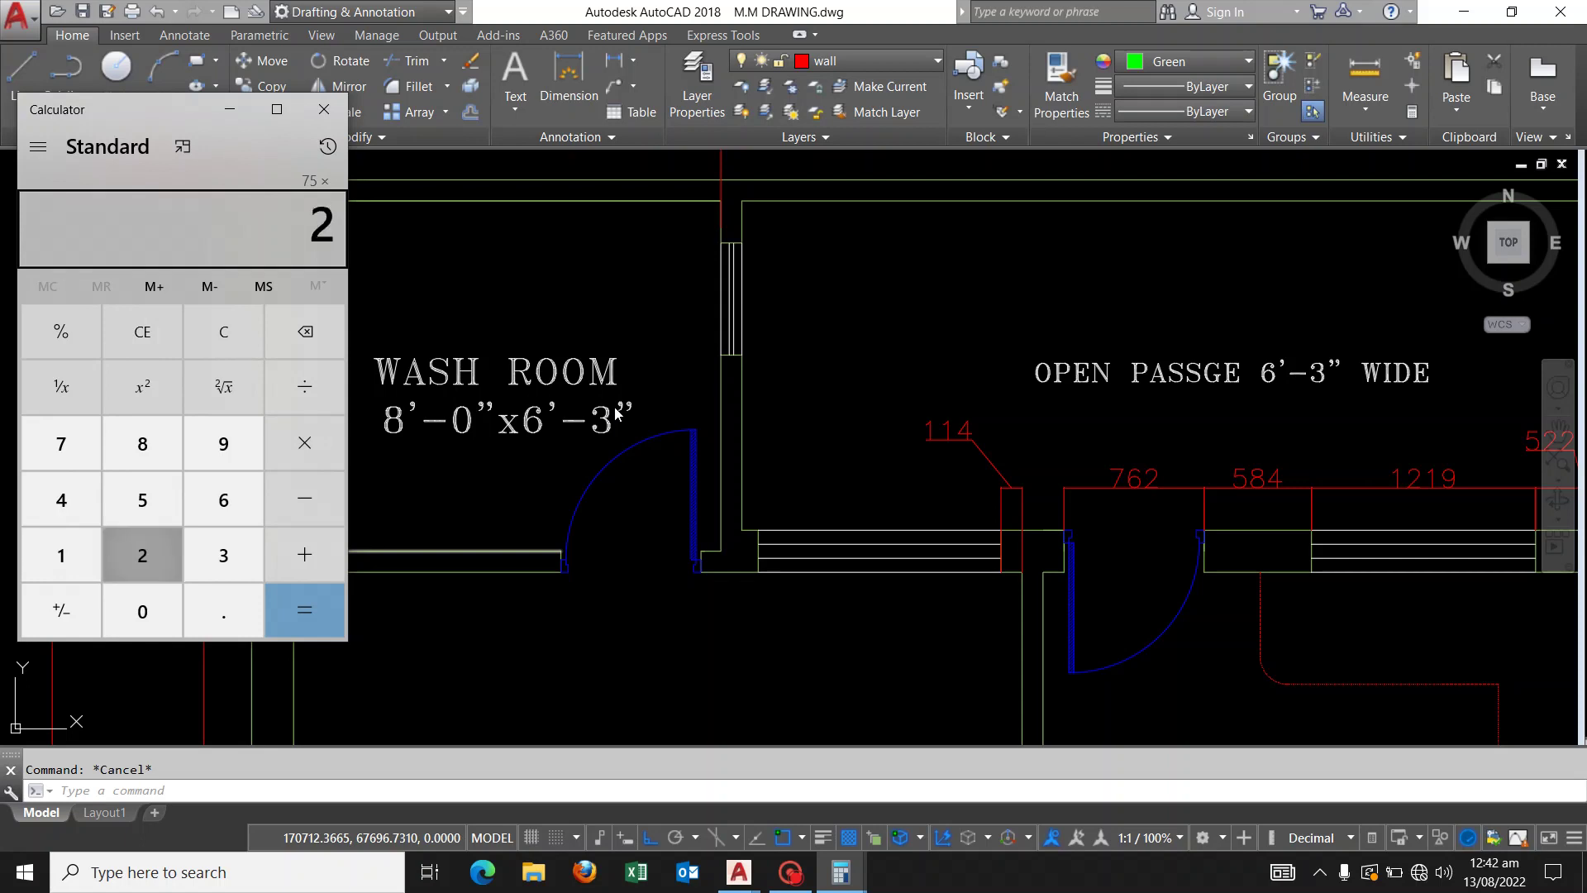
type("5.4")
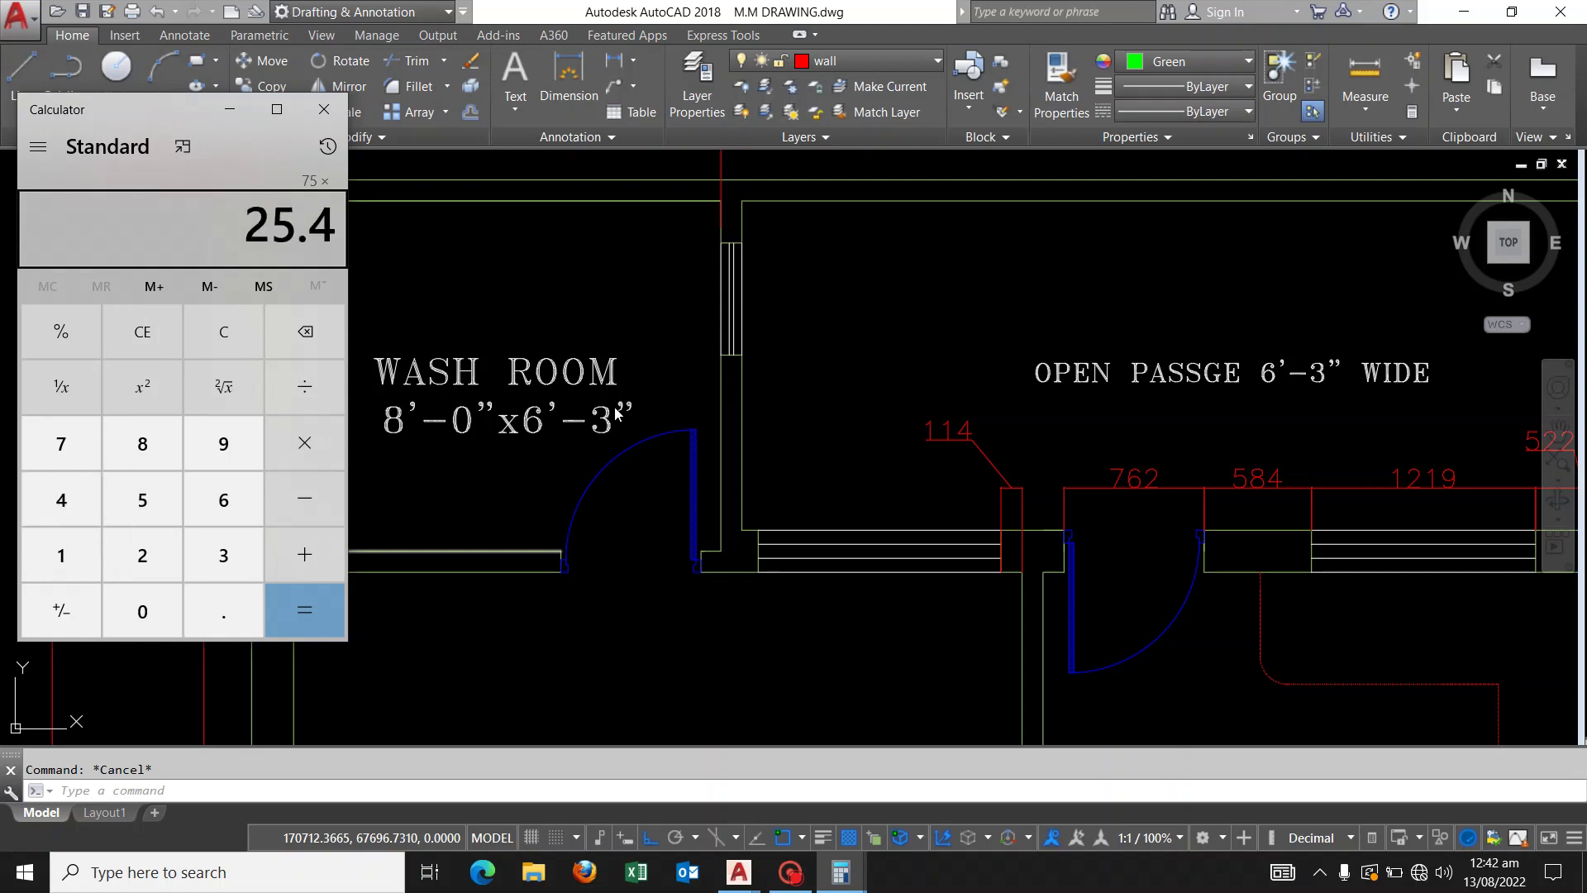
key("Return")
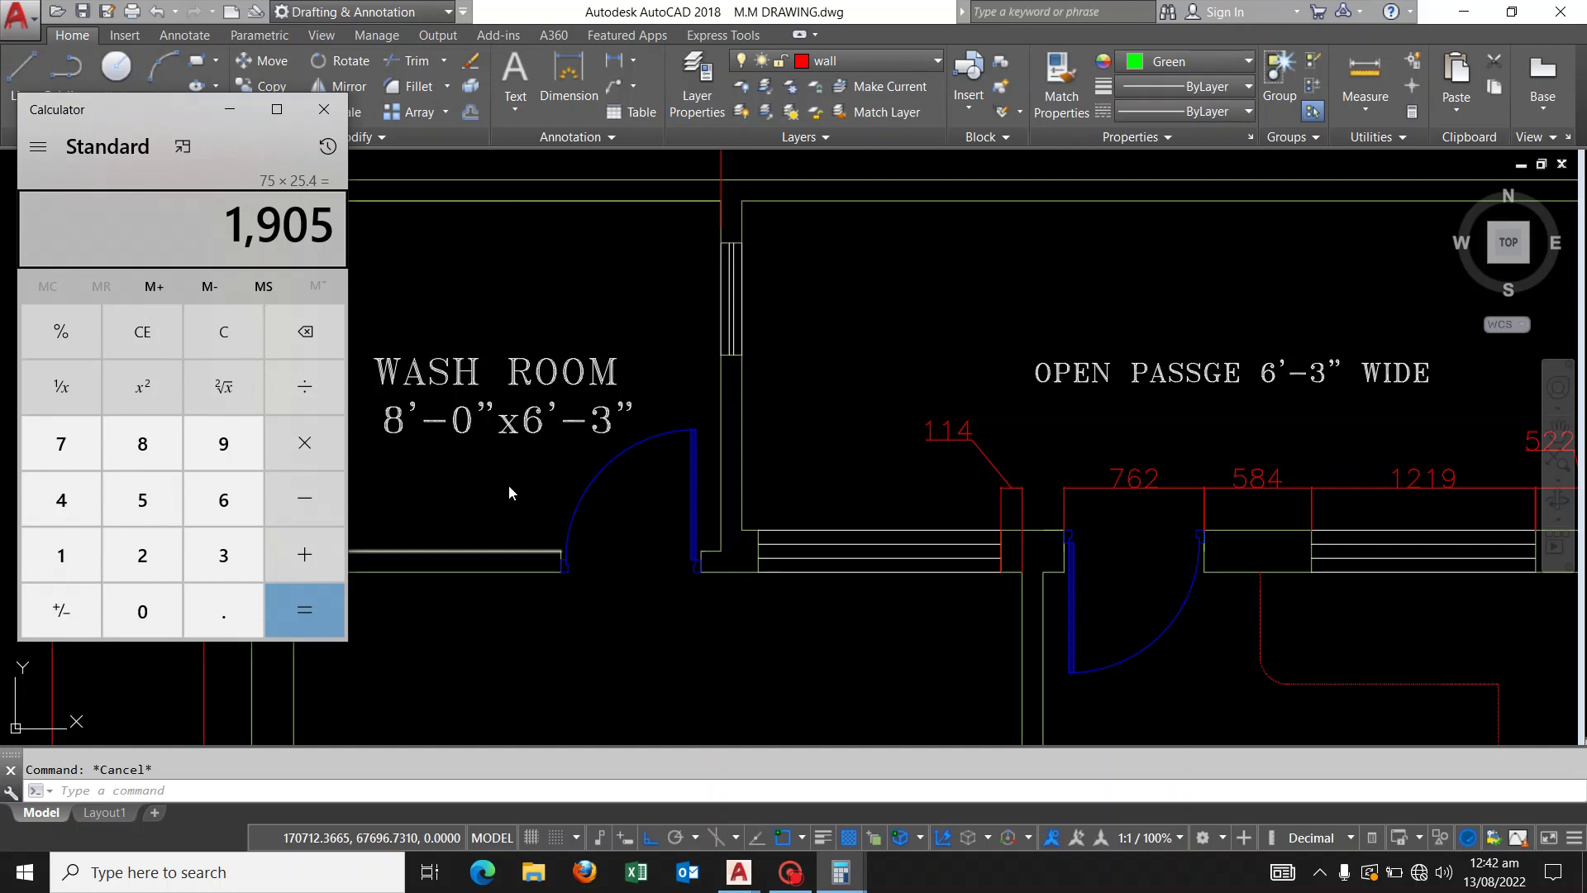
Place a 1905 linear dimension along the wash room's left wall, top to bottom
left_click(545, 315)
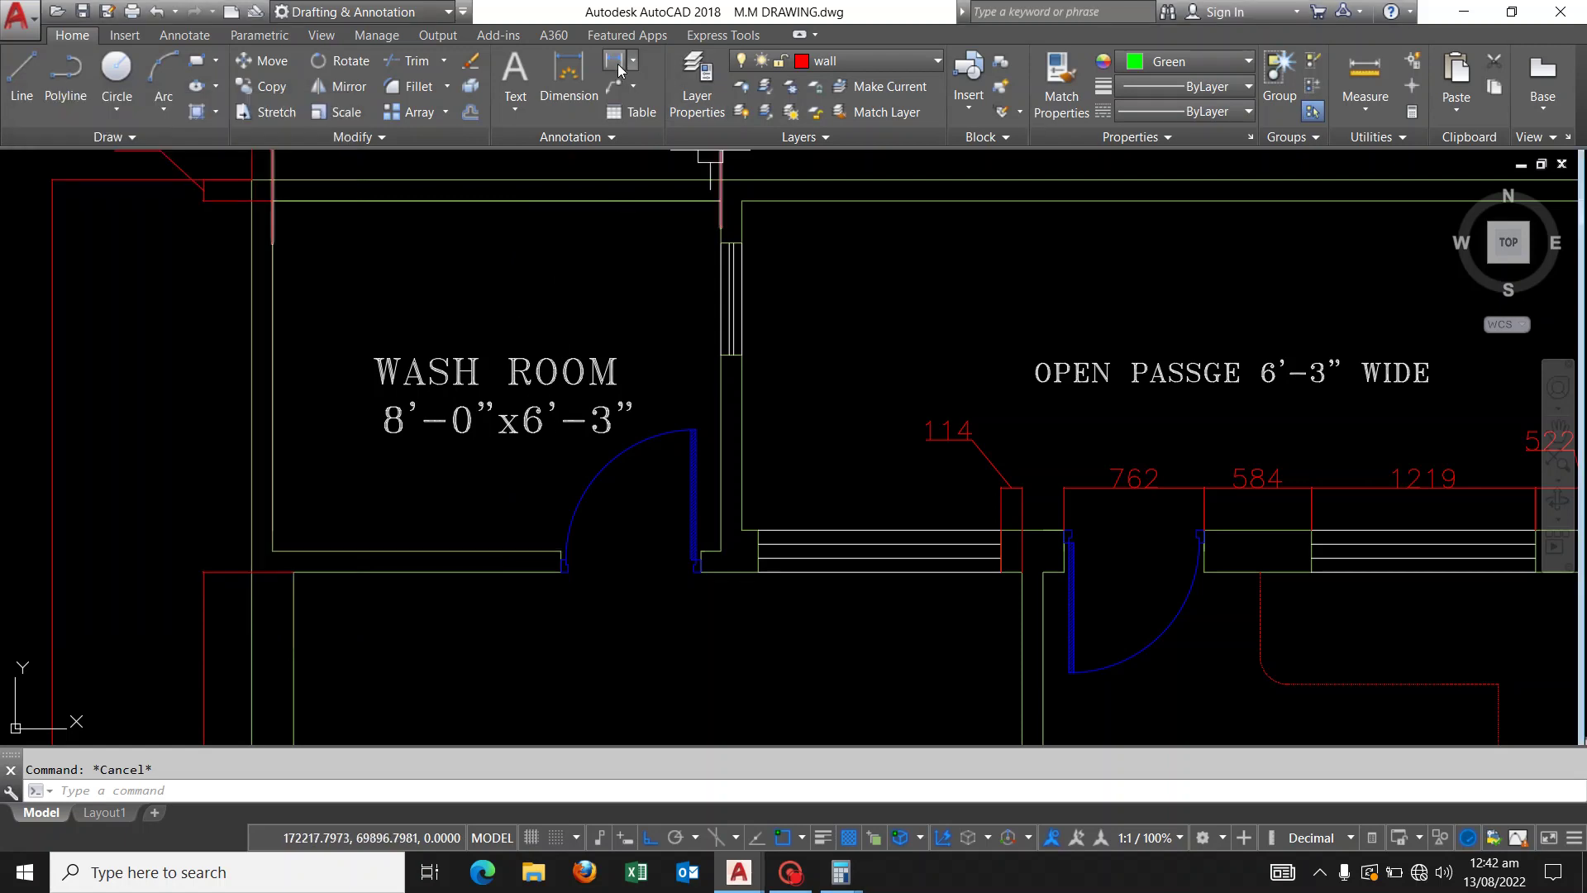
left_click(569, 74)
scroll(271, 199, "up", 4)
left_click(311, 185)
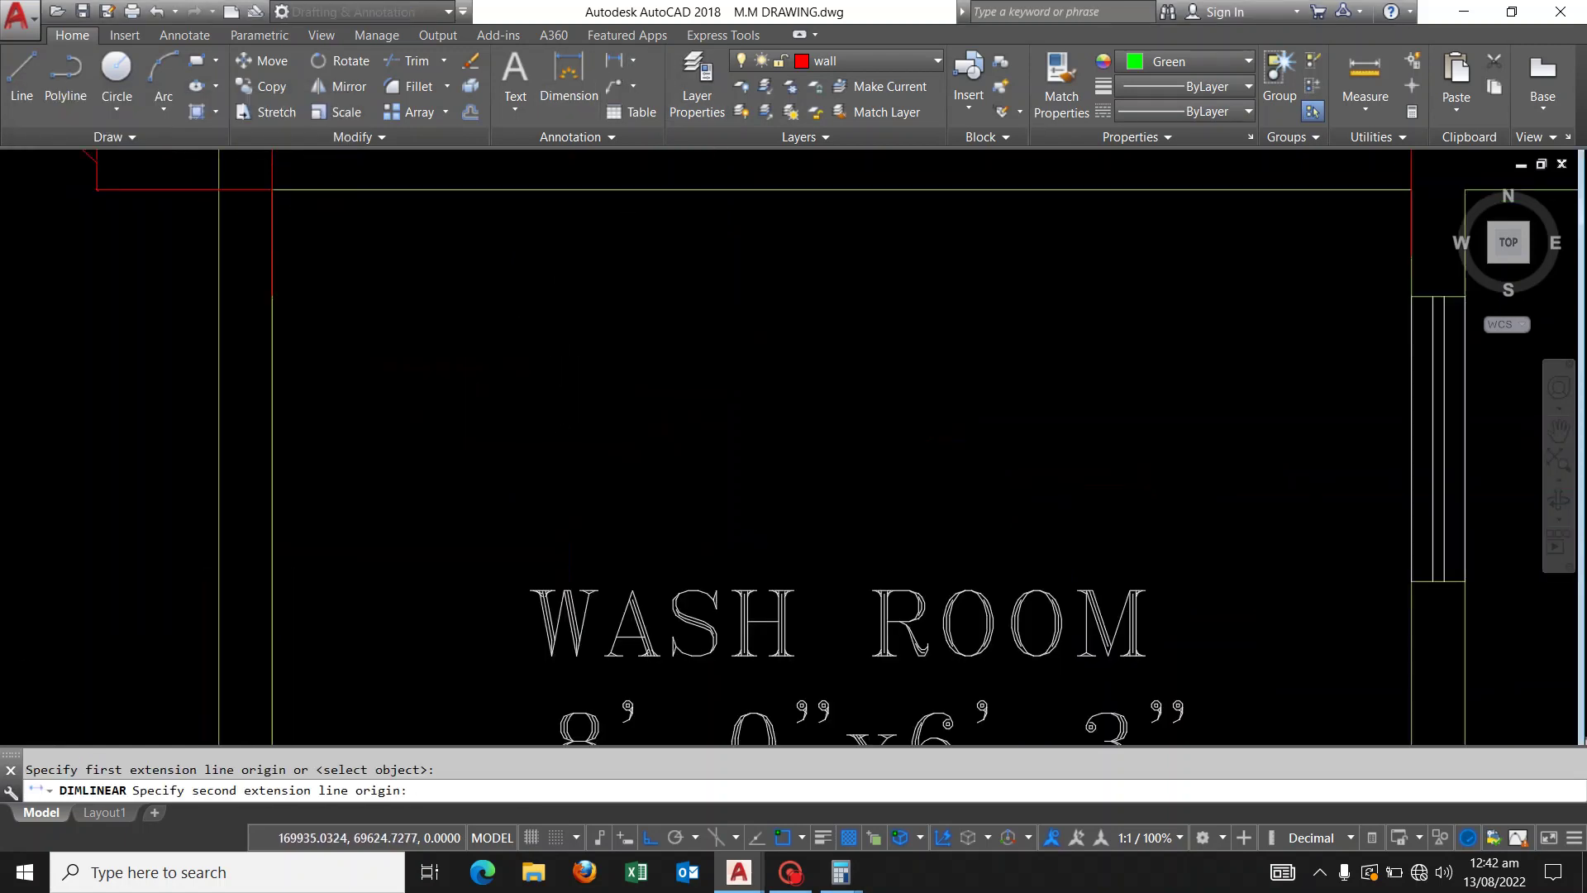
scroll(317, 203, "down", 2)
scroll(336, 256, "down", 2)
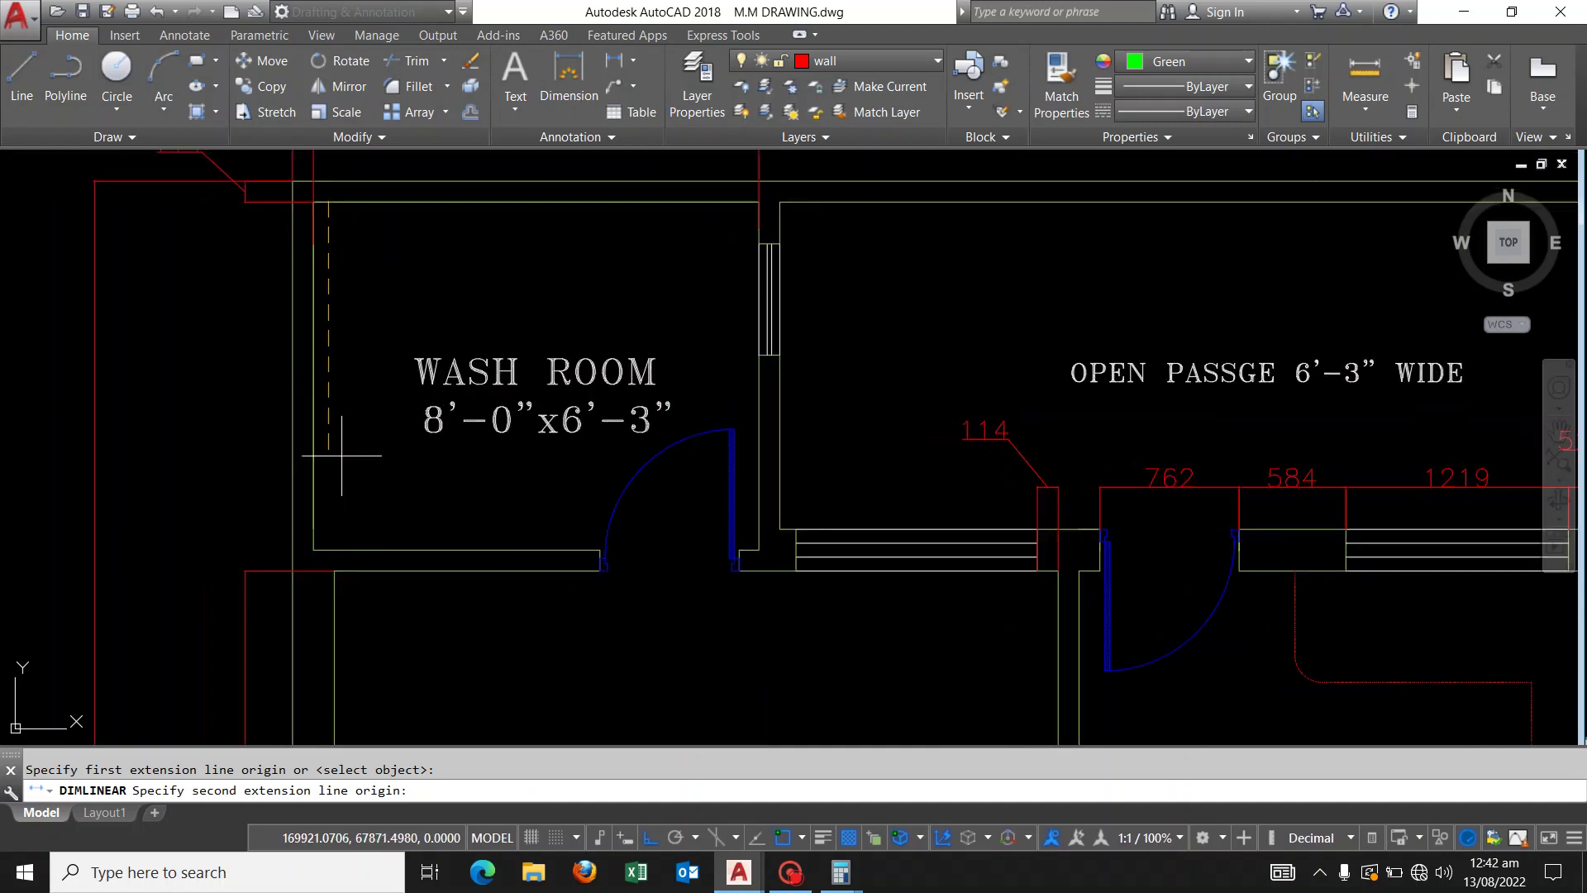
left_click(313, 549)
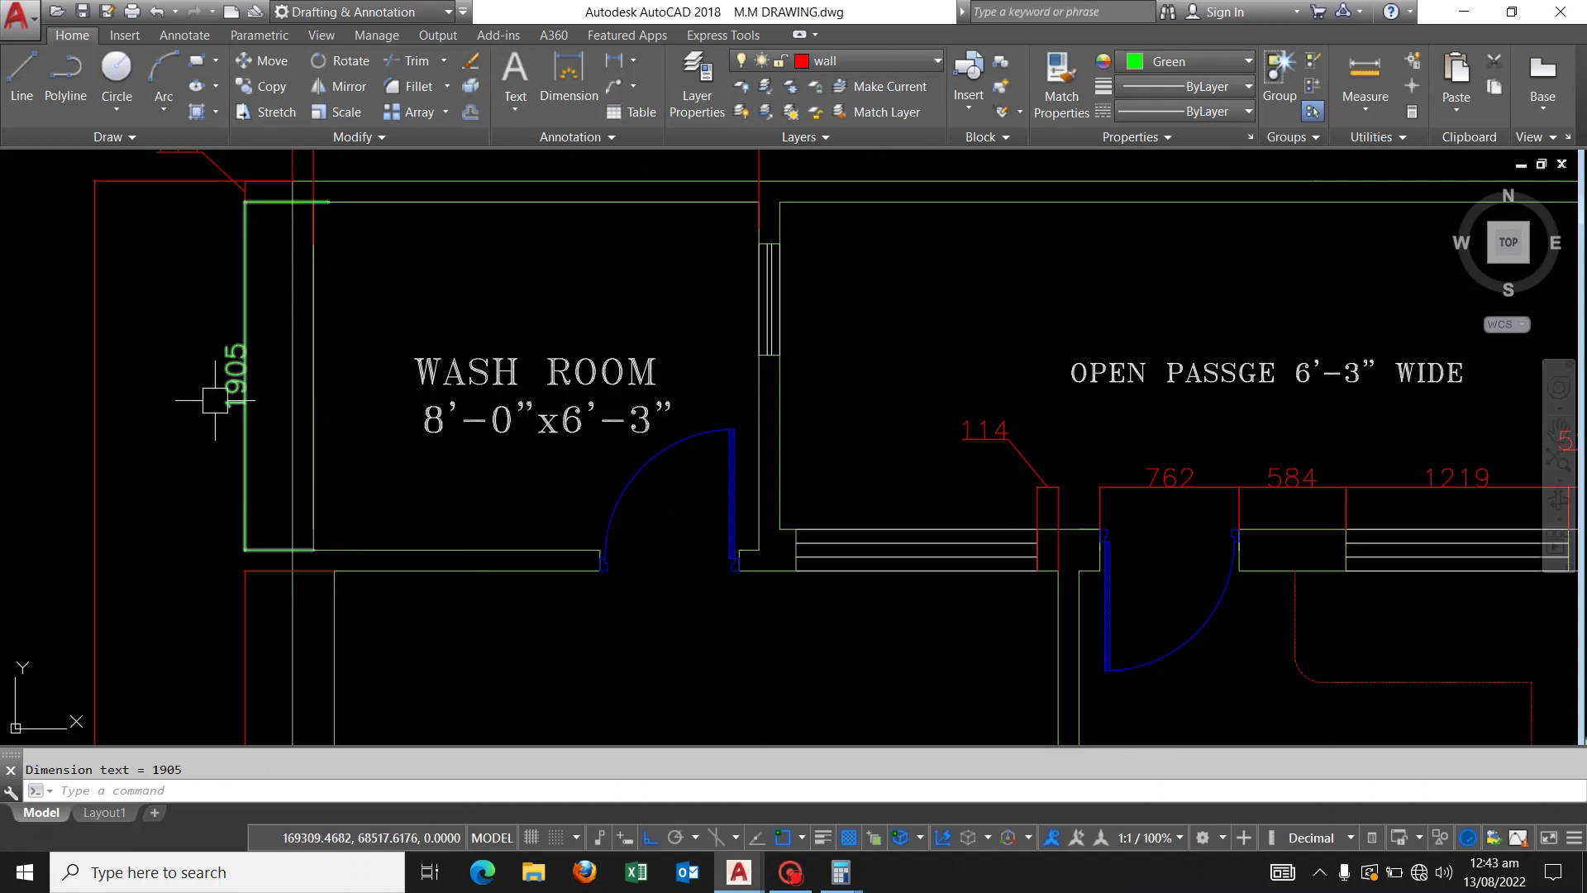
scroll(240, 388, "up", 3)
scroll(462, 463, "down", 1)
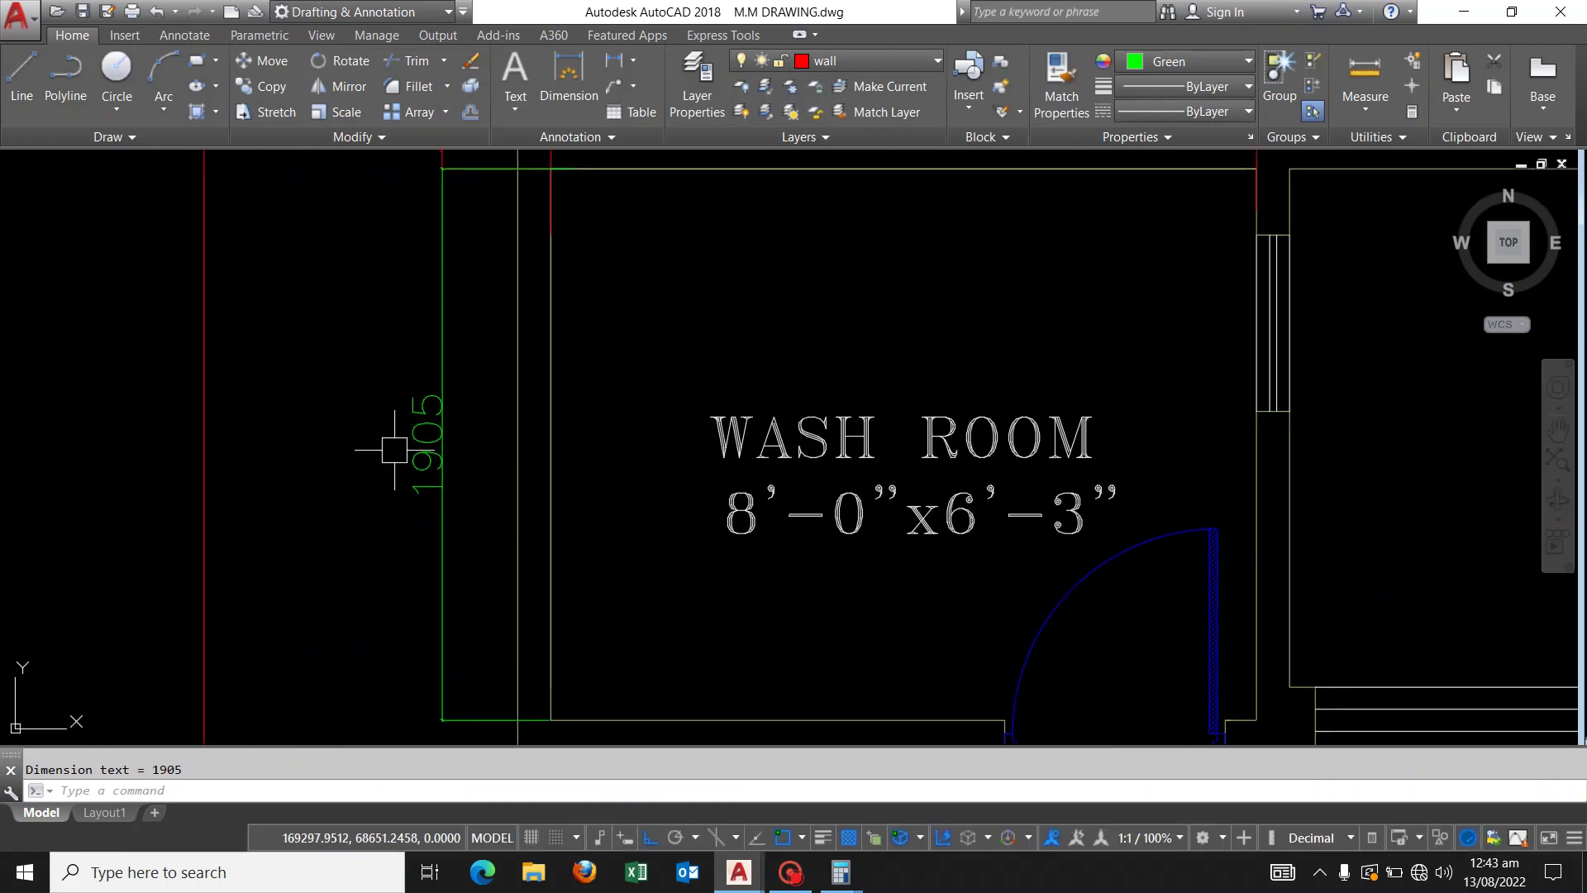
scroll(451, 354, "down", 2)
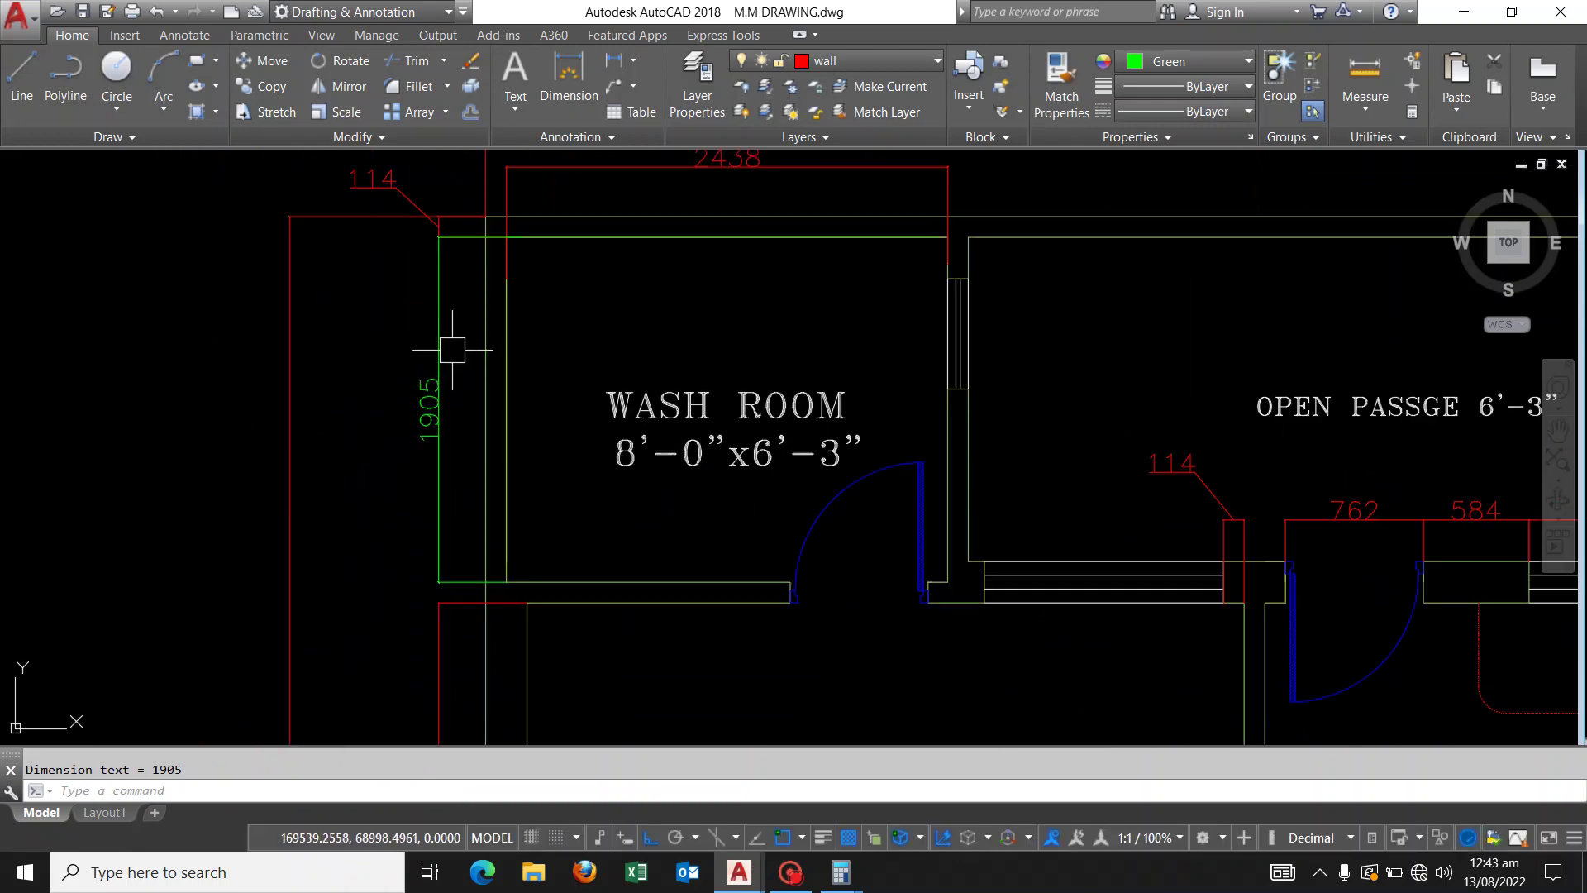
scroll(452, 349, "down", 1)
scroll(524, 319, "down", 3)
mouse_move(675, 489)
middle_mouse_down()
mouse_move(659, 400)
mouse_move(748, 475)
middle_mouse_up()
scroll(1006, 530, "up", 2)
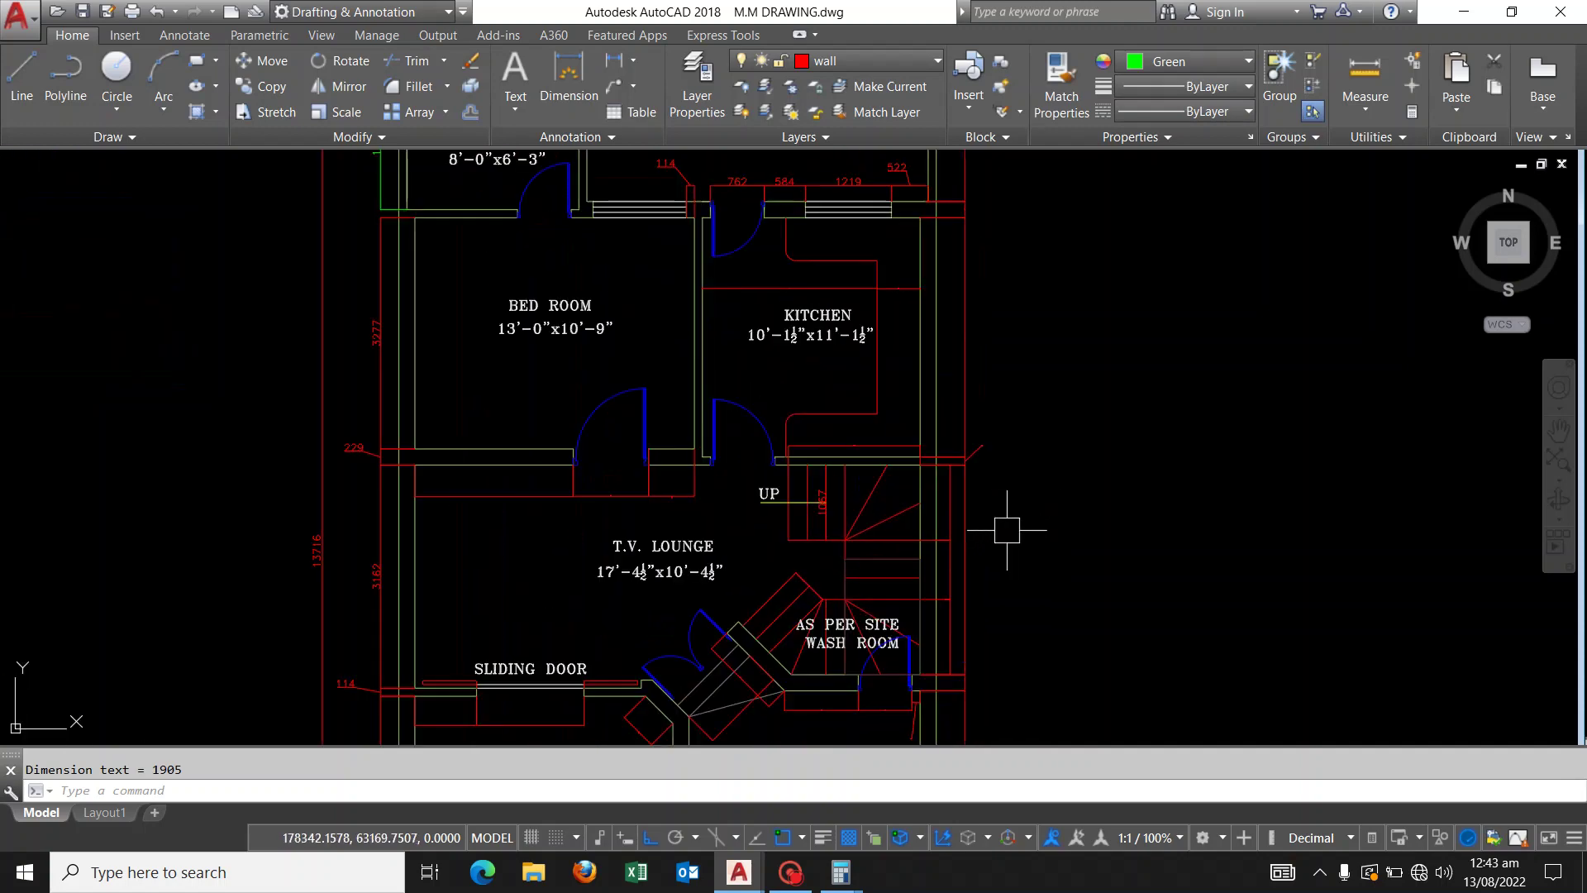
scroll(822, 417, "down", 2)
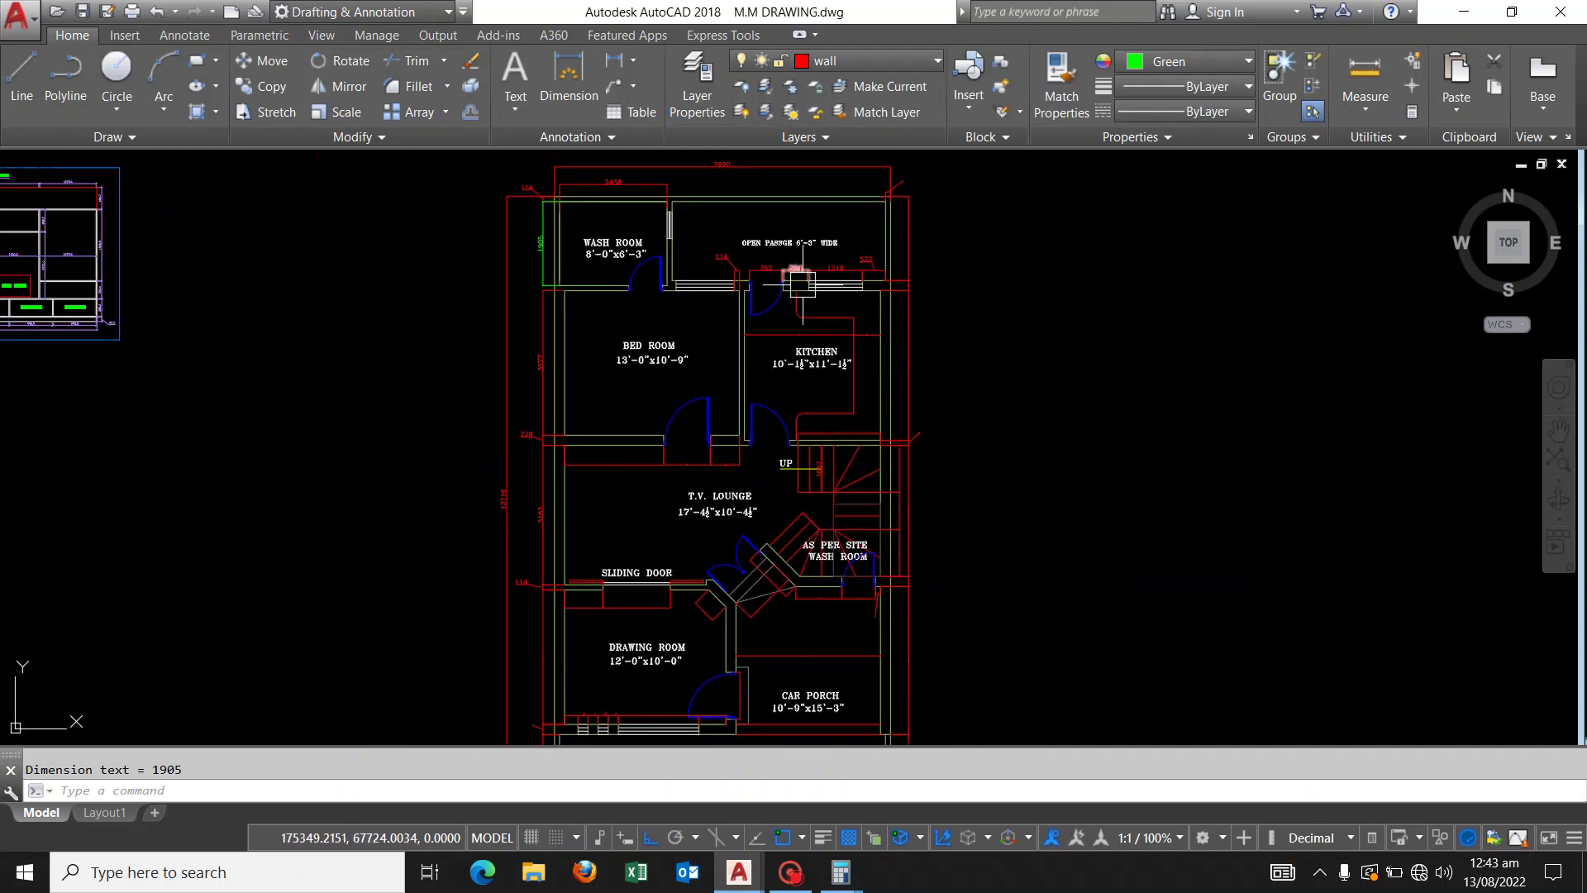
left_click(614, 61)
scroll(683, 382, "up", 5)
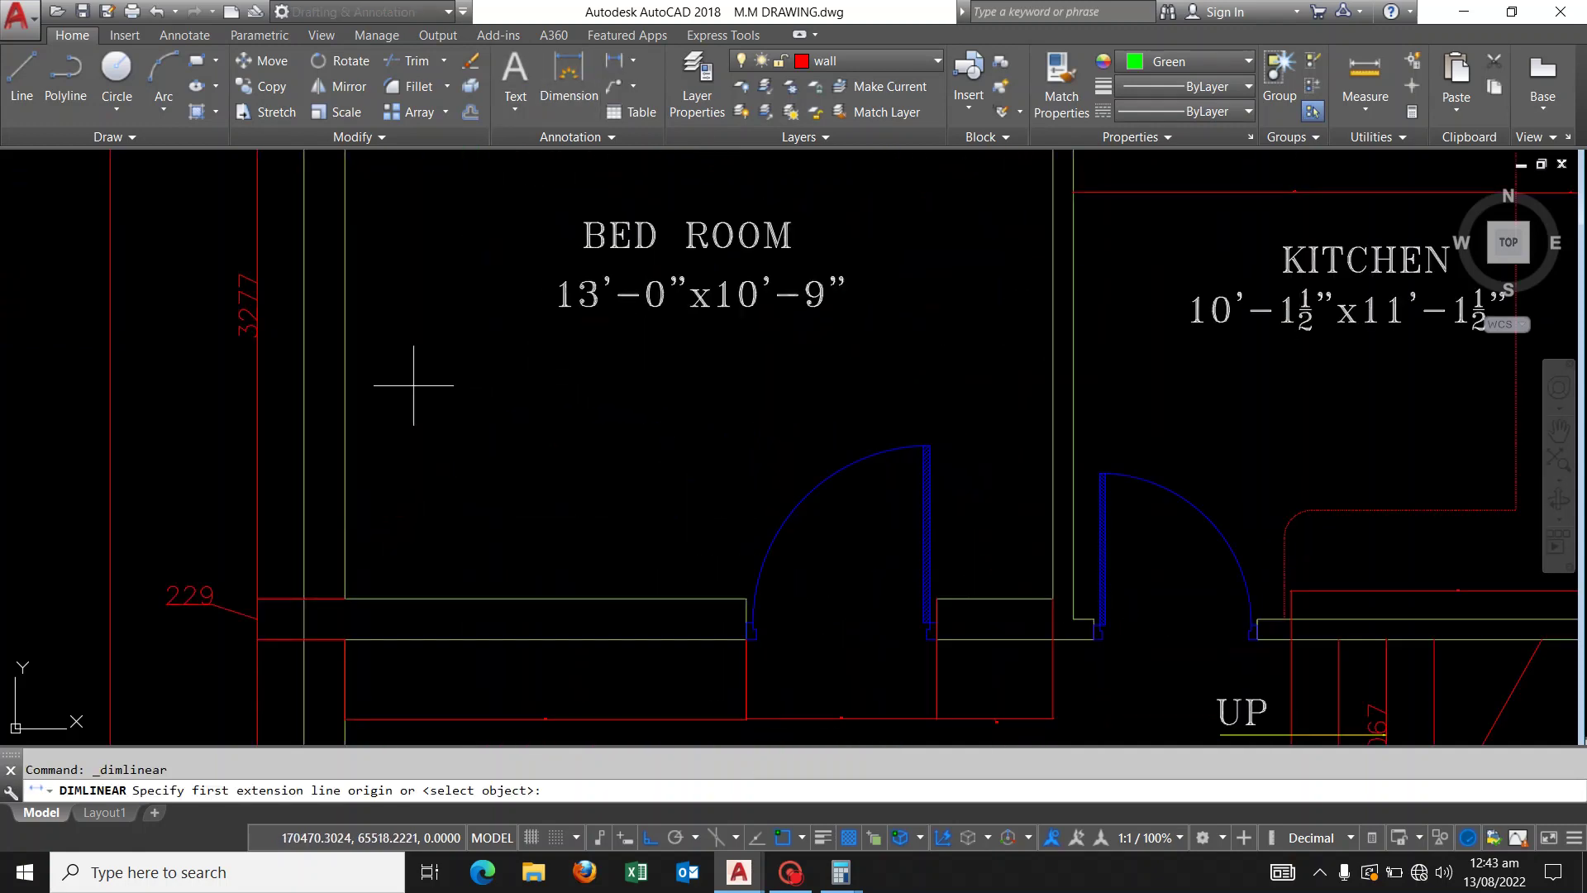
left_click(348, 384)
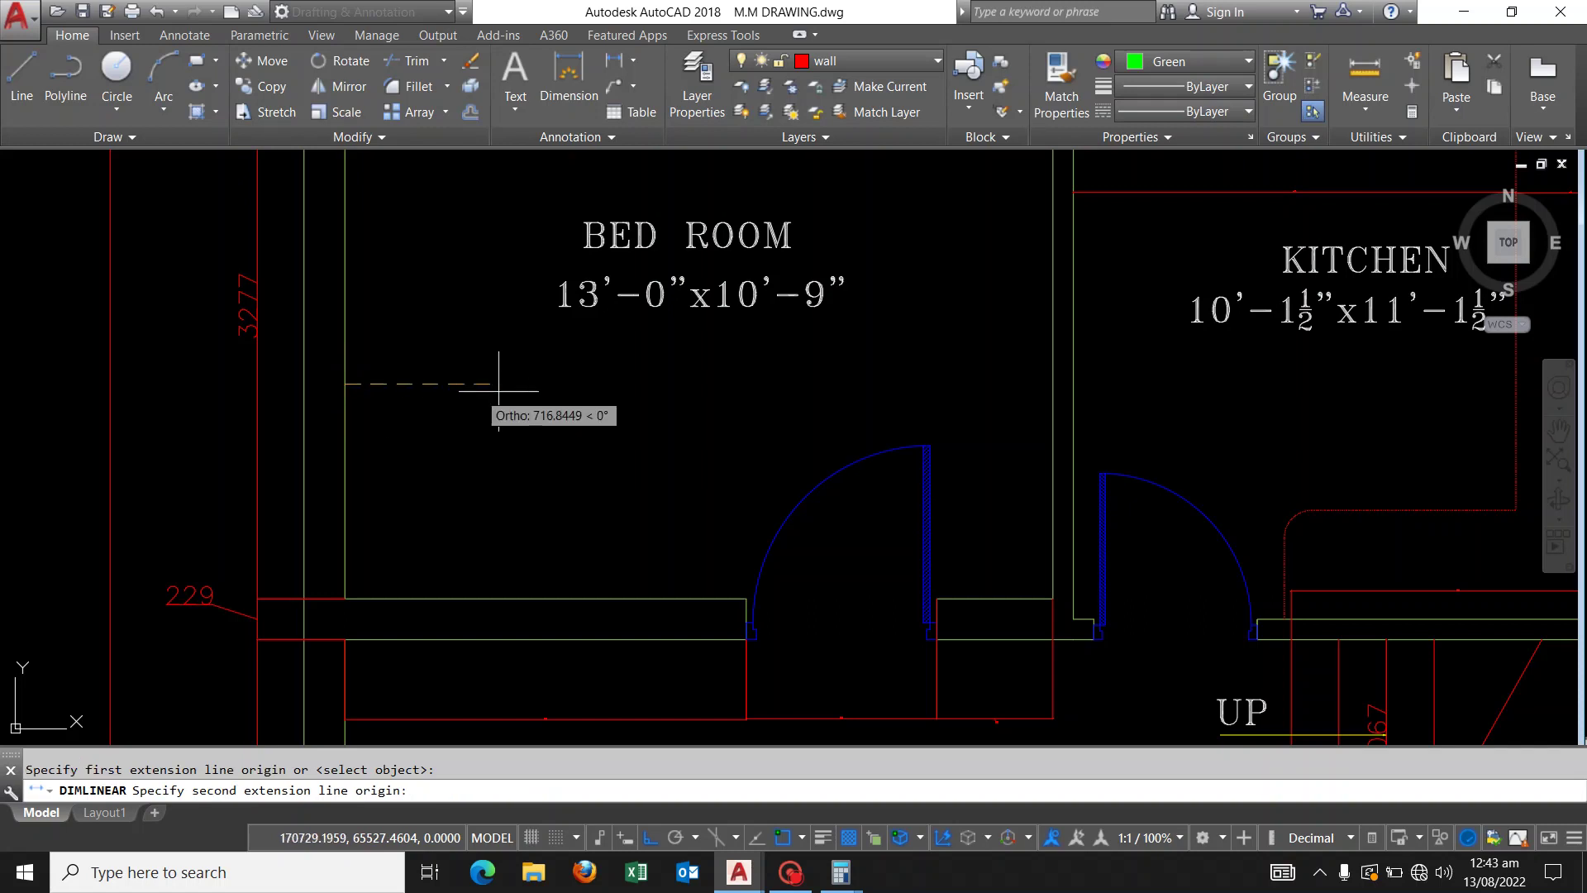
left_click(1053, 383)
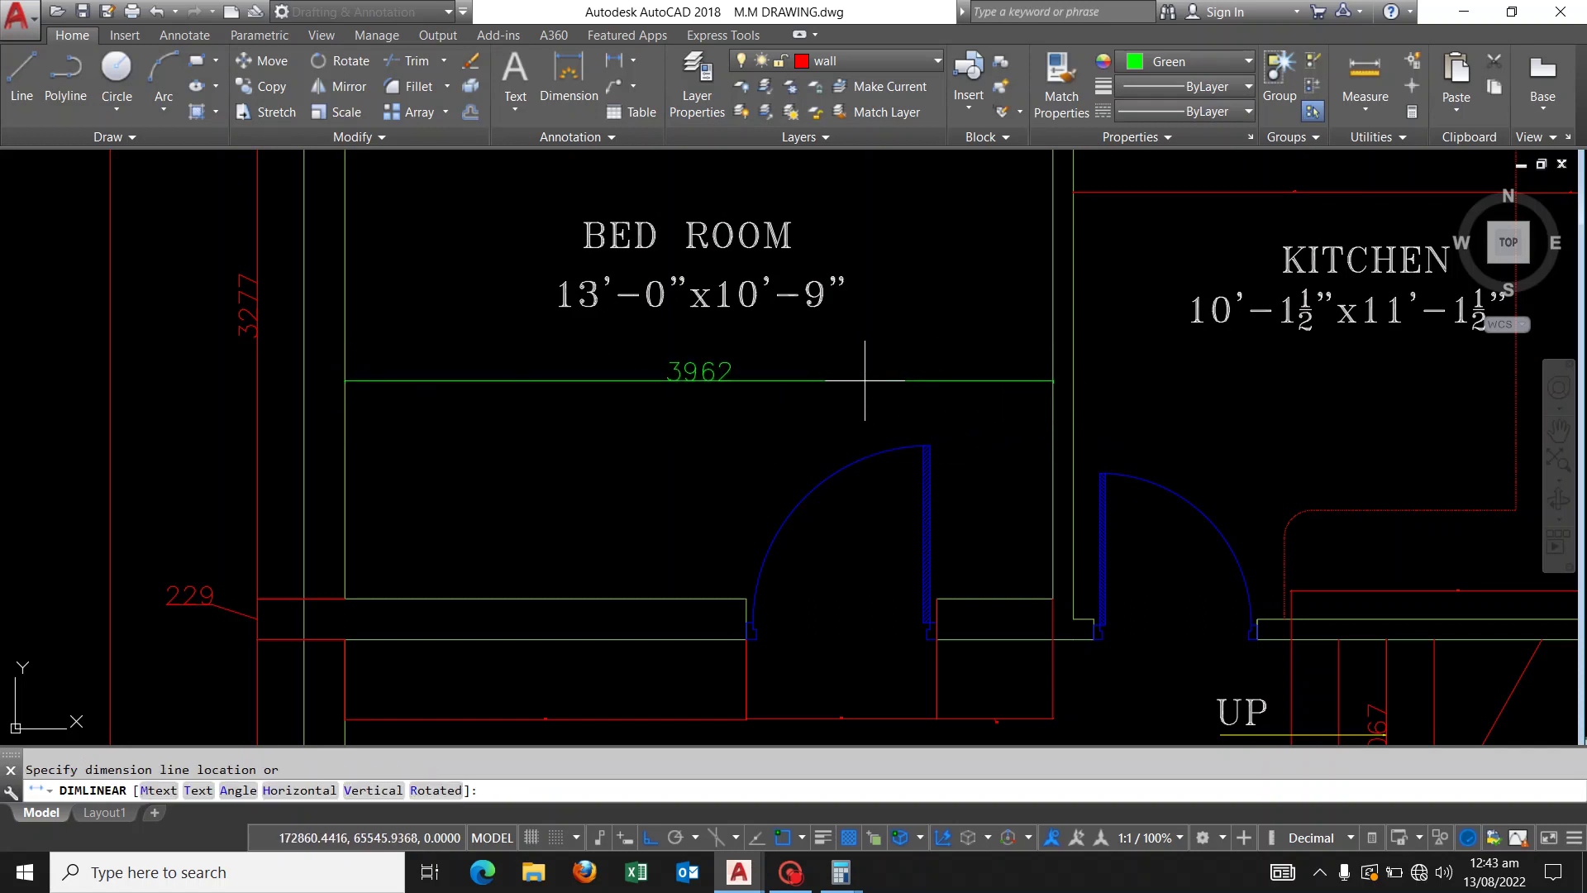
scroll(864, 380, "down", 6)
scroll(727, 413, "down", 2)
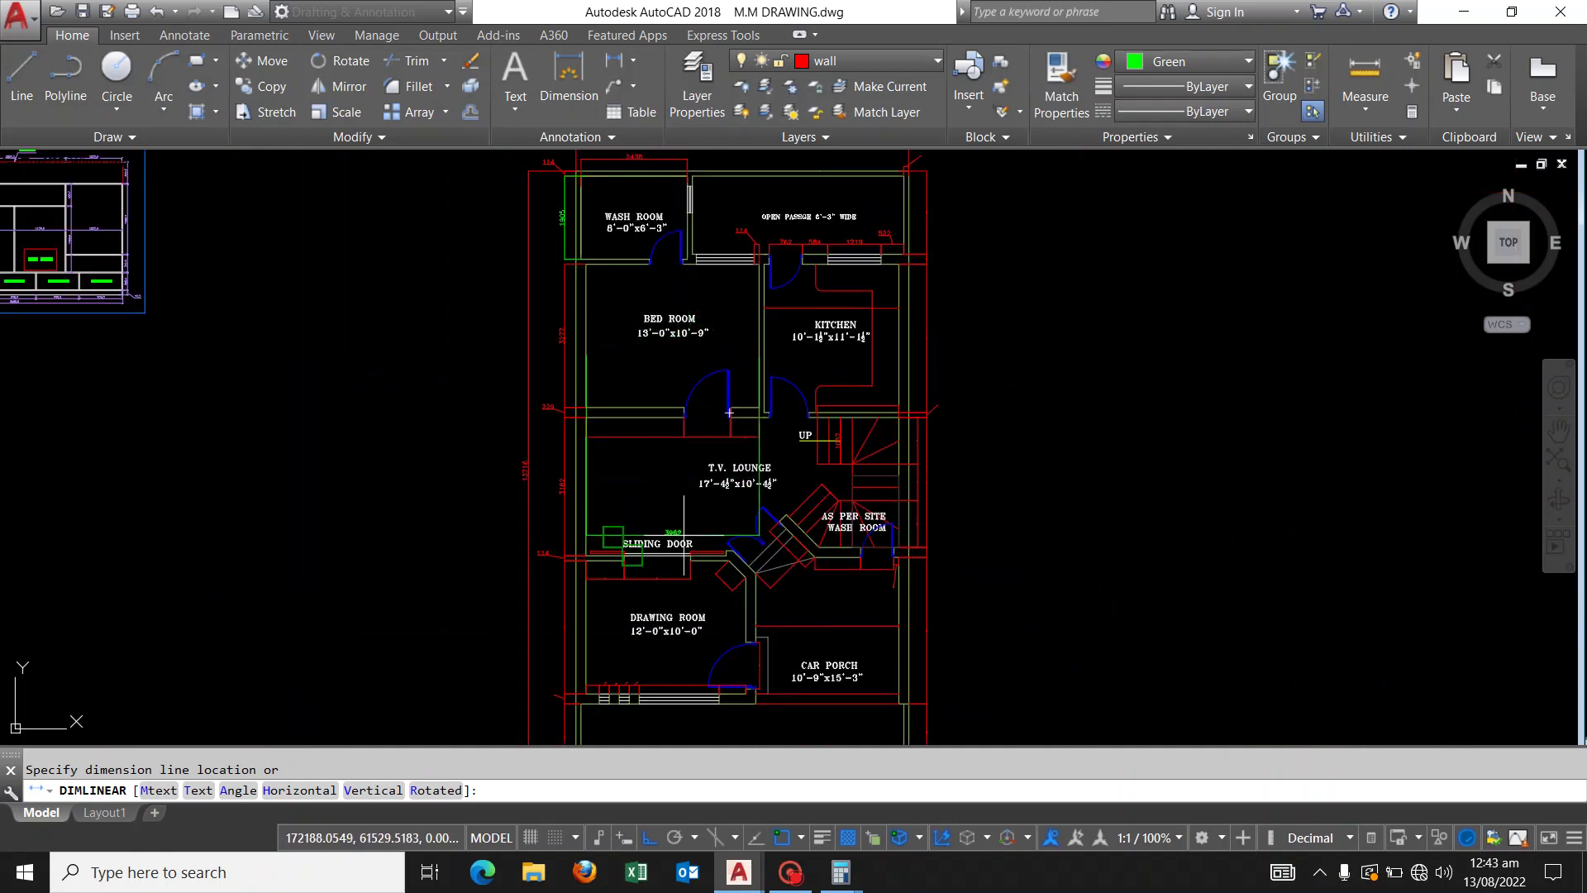
scroll(730, 518, "up", 4)
scroll(664, 433, "down", 2)
key("Escape")
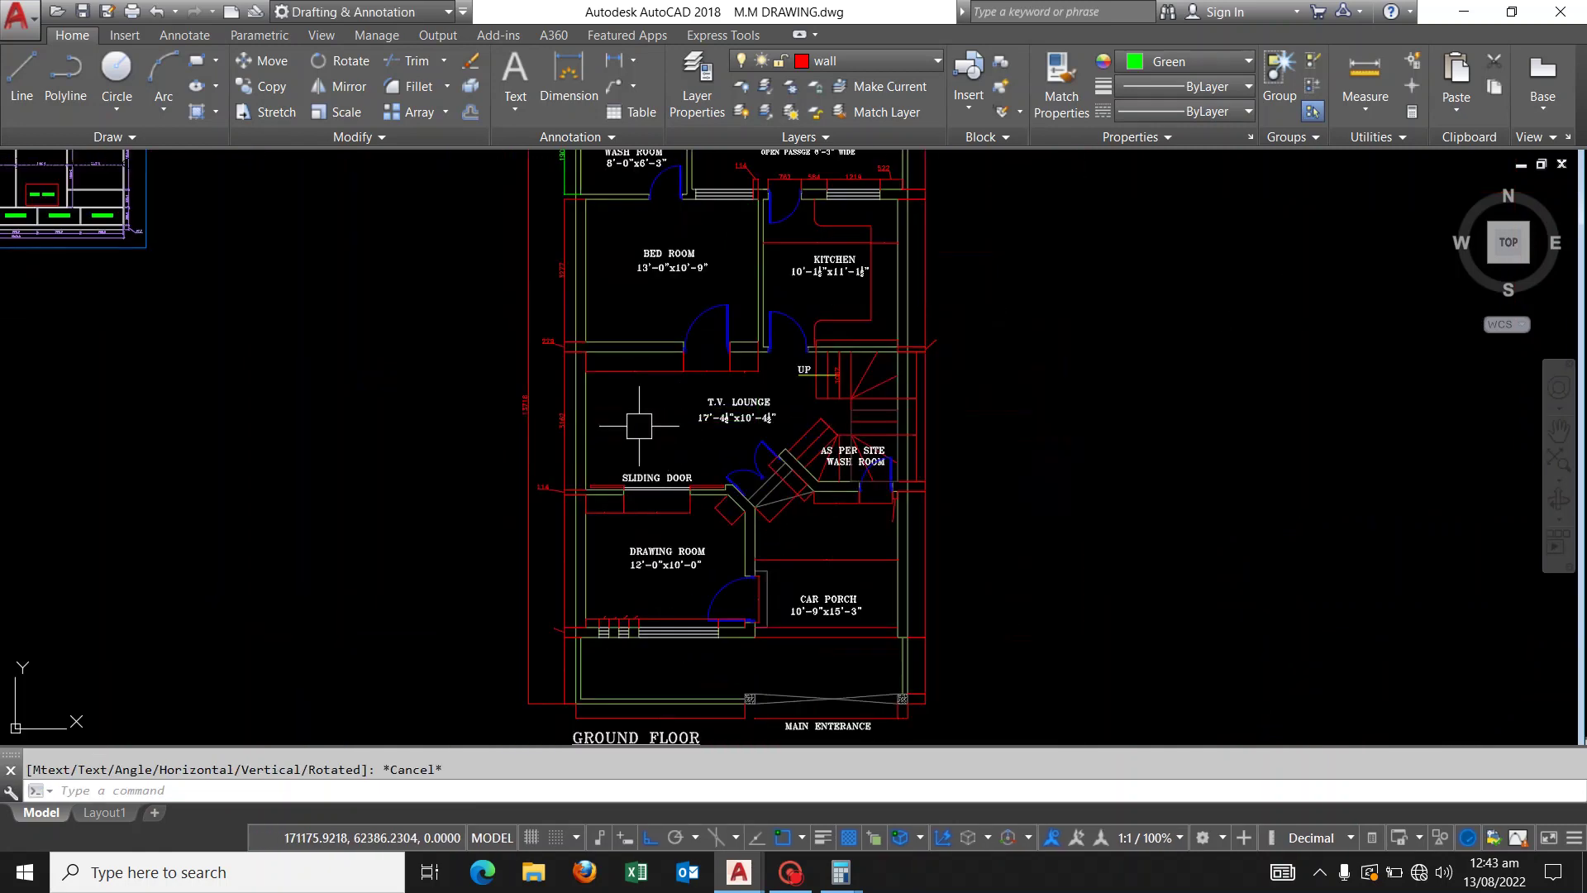
scroll(628, 429, "down", 2)
scroll(608, 405, "down", 4)
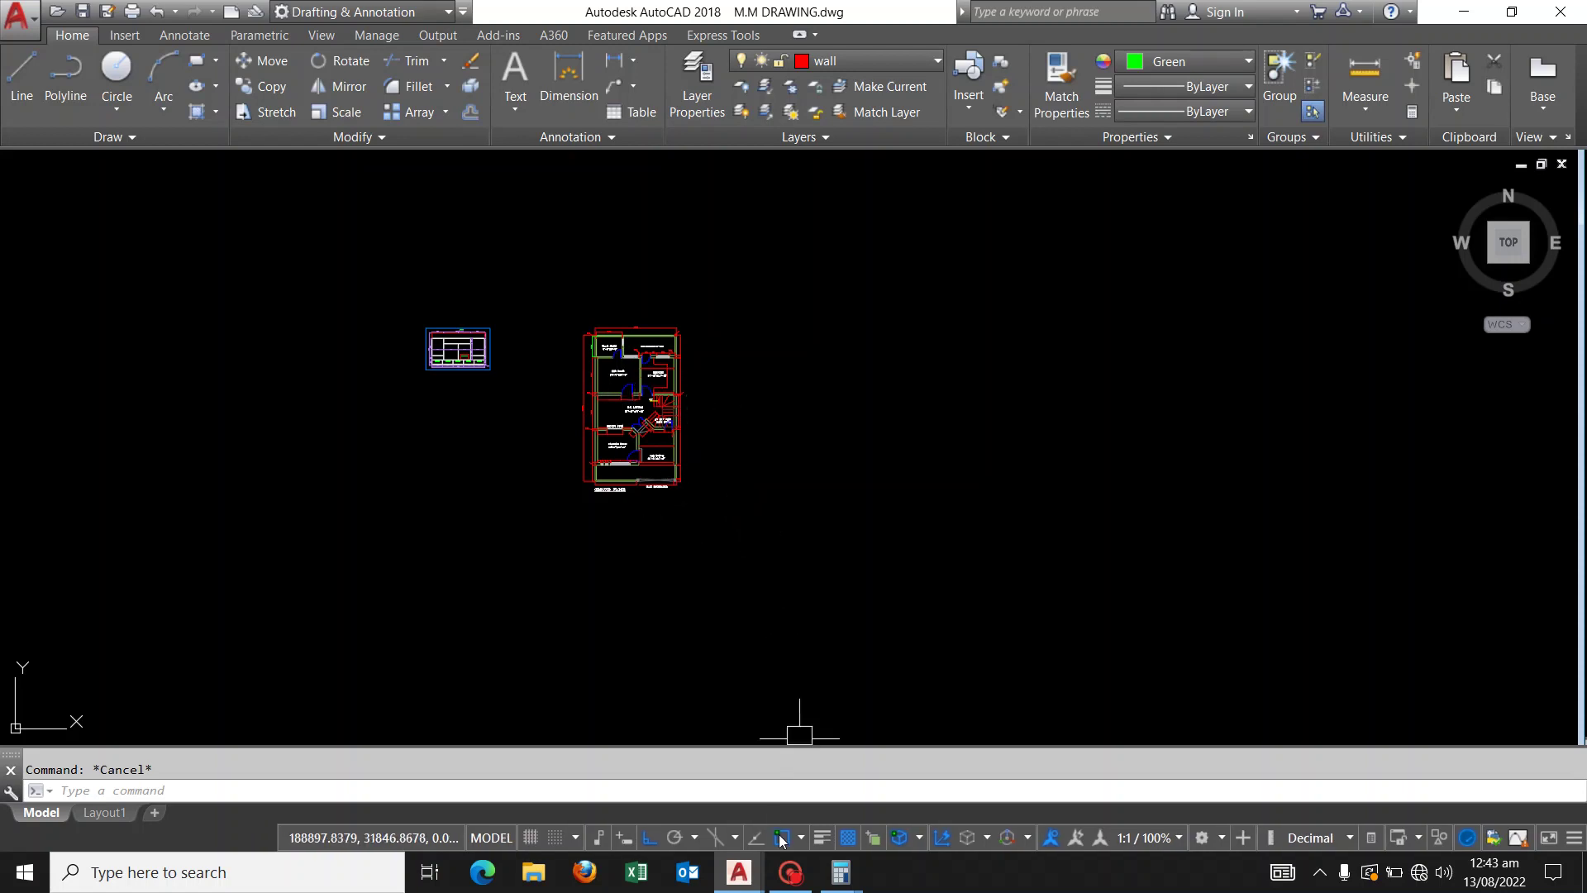
mouse_move(738, 871)
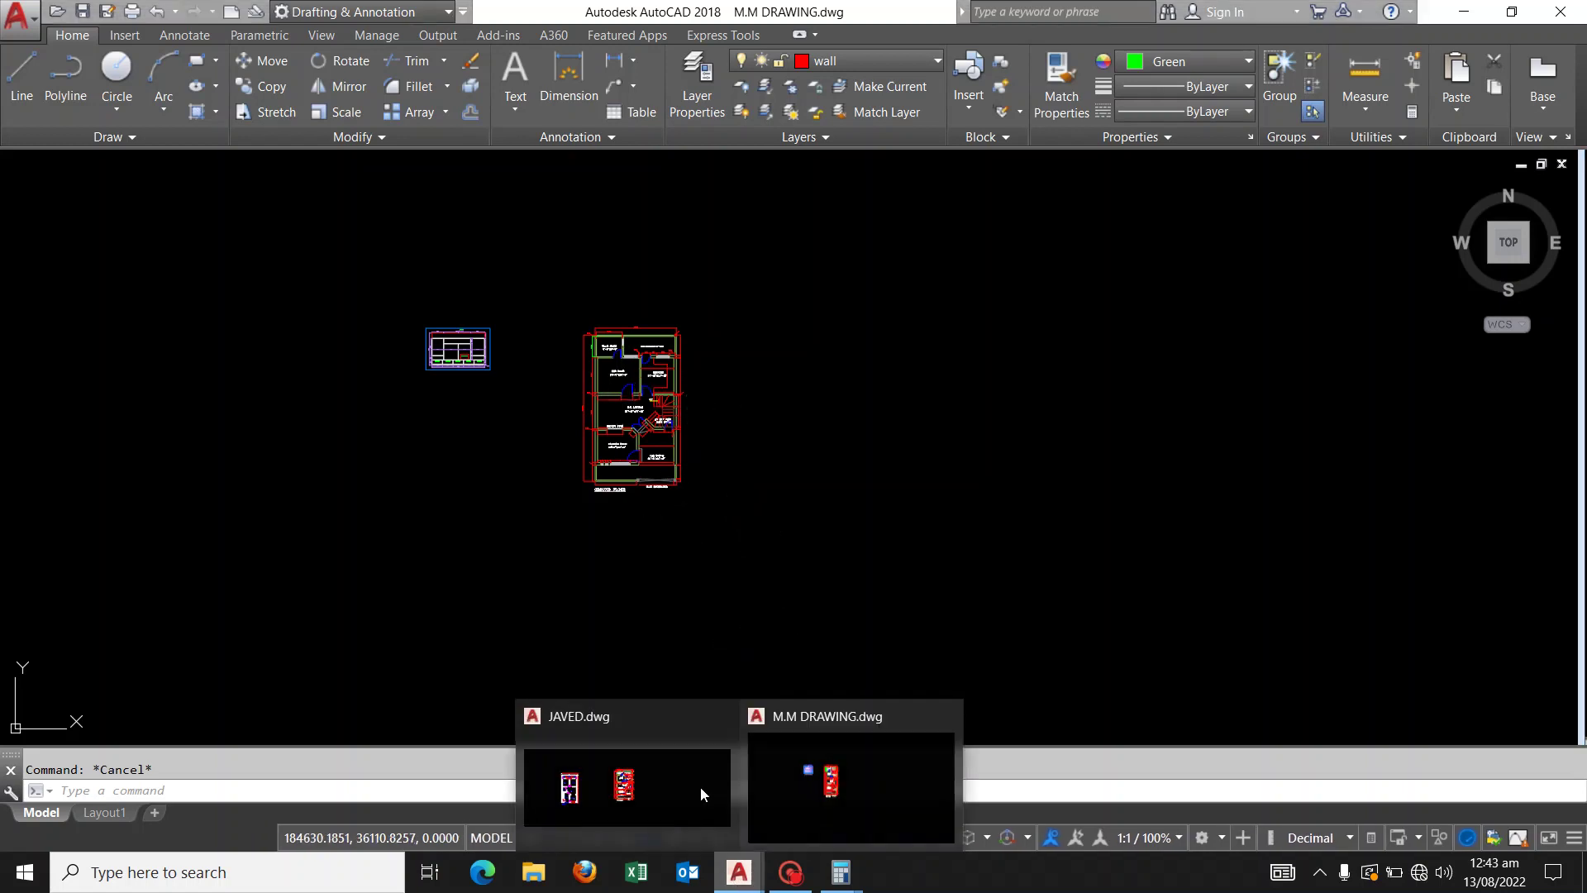
In JAVED.dwg, window-copy the whole floor plan to the clipboard, then return to M.M DRAWING
left_click(686, 805)
scroll(242, 472, "up", 4)
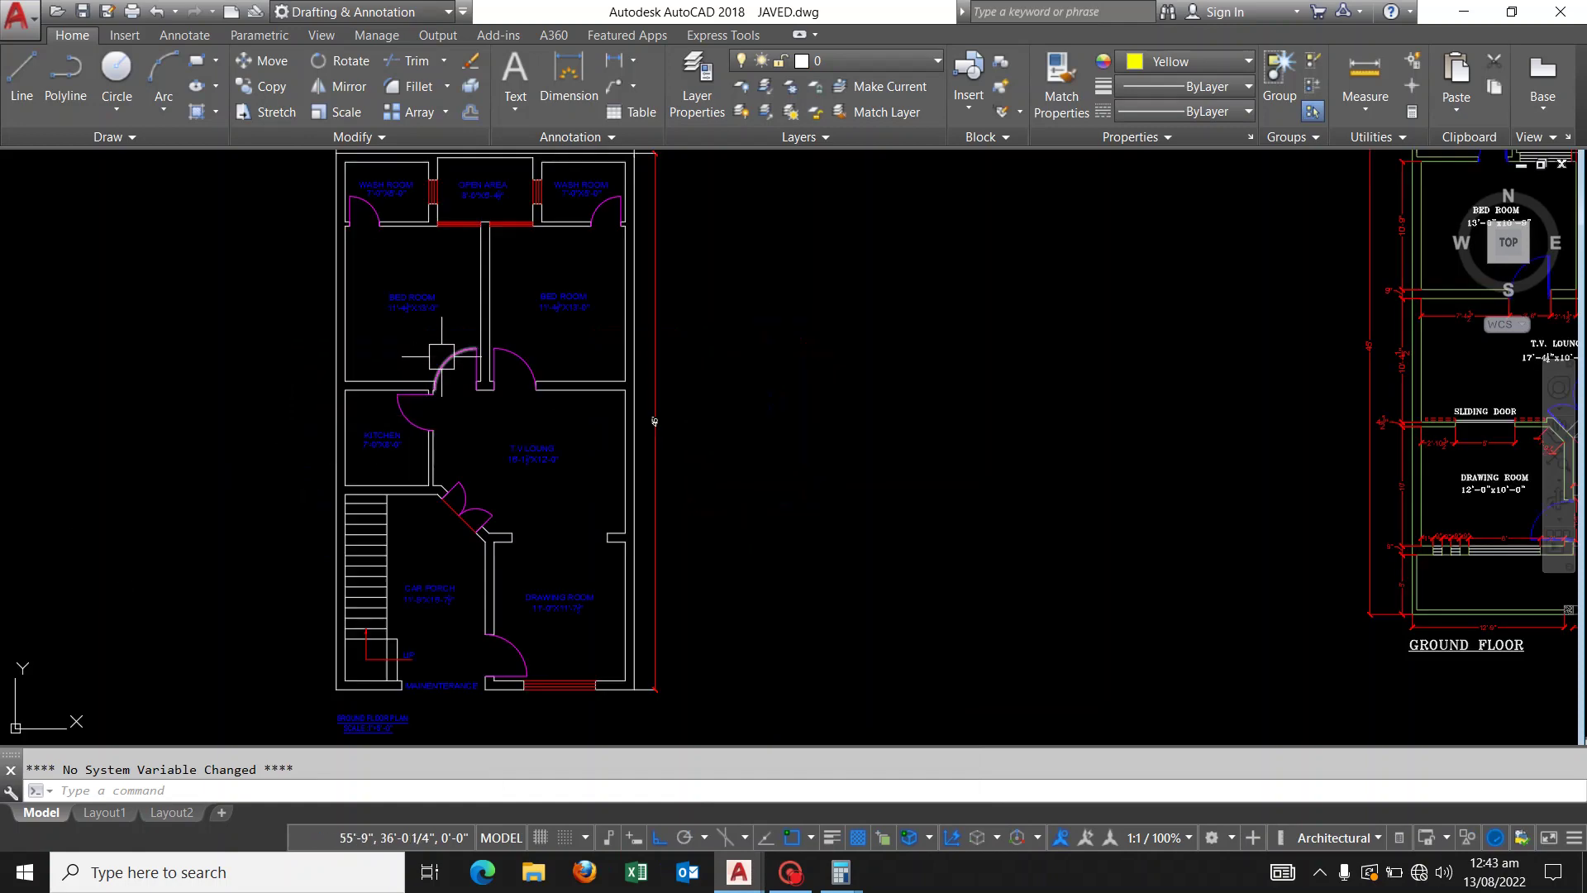
scroll(662, 397, "down", 2)
scroll(628, 372, "down", 1)
scroll(592, 265, "up", 7)
scroll(614, 254, "down", 2)
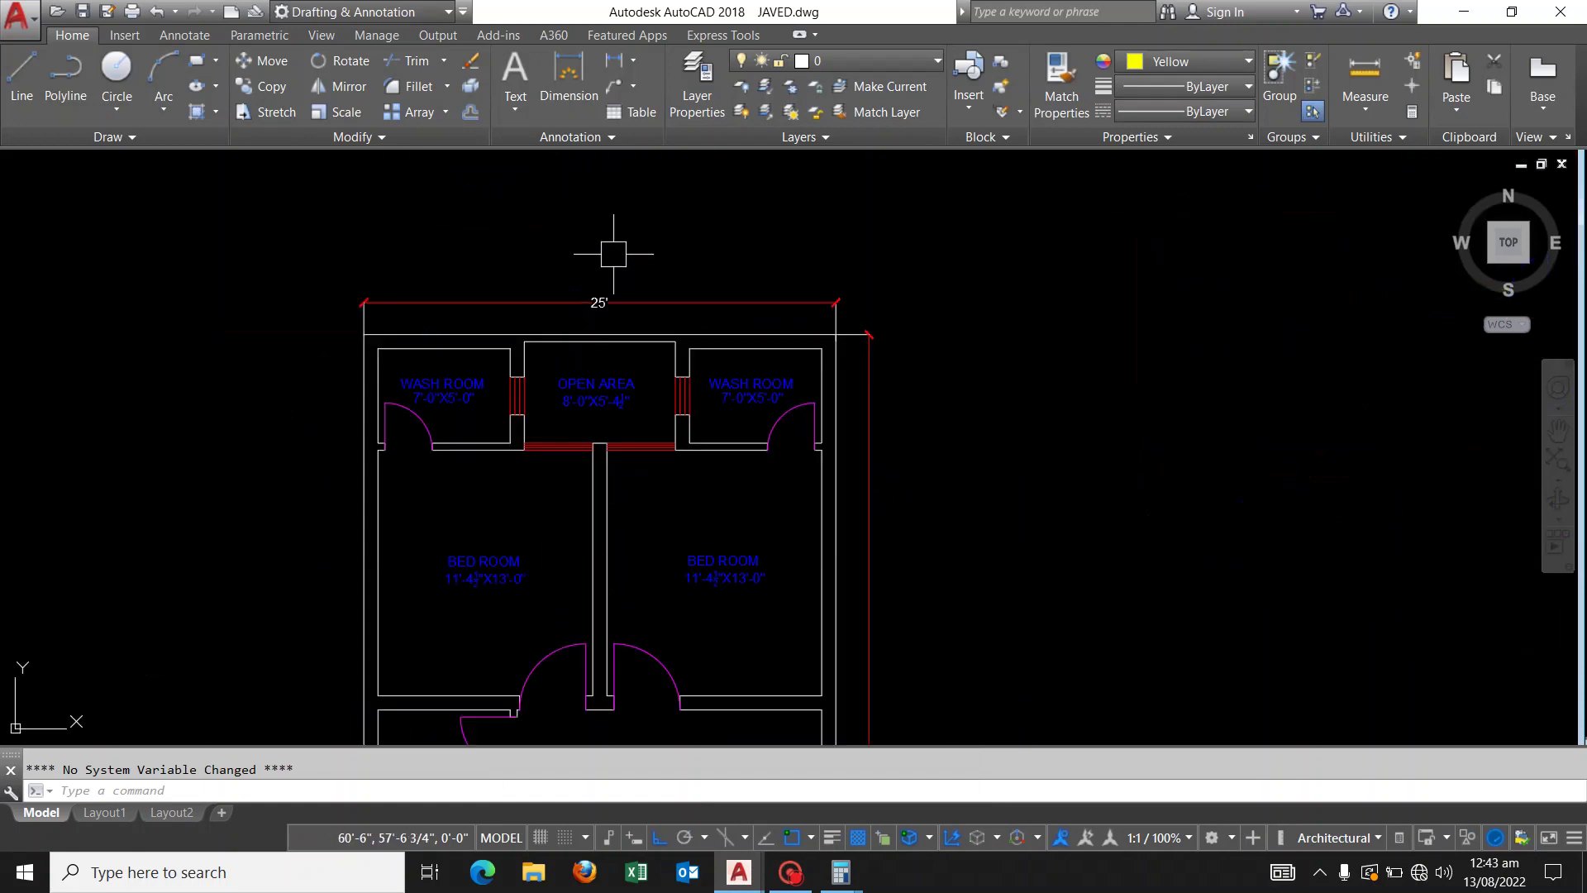
scroll(754, 521, "down", 2)
scroll(769, 595, "up", 5)
scroll(744, 521, "down", 3)
scroll(708, 429, "down", 3)
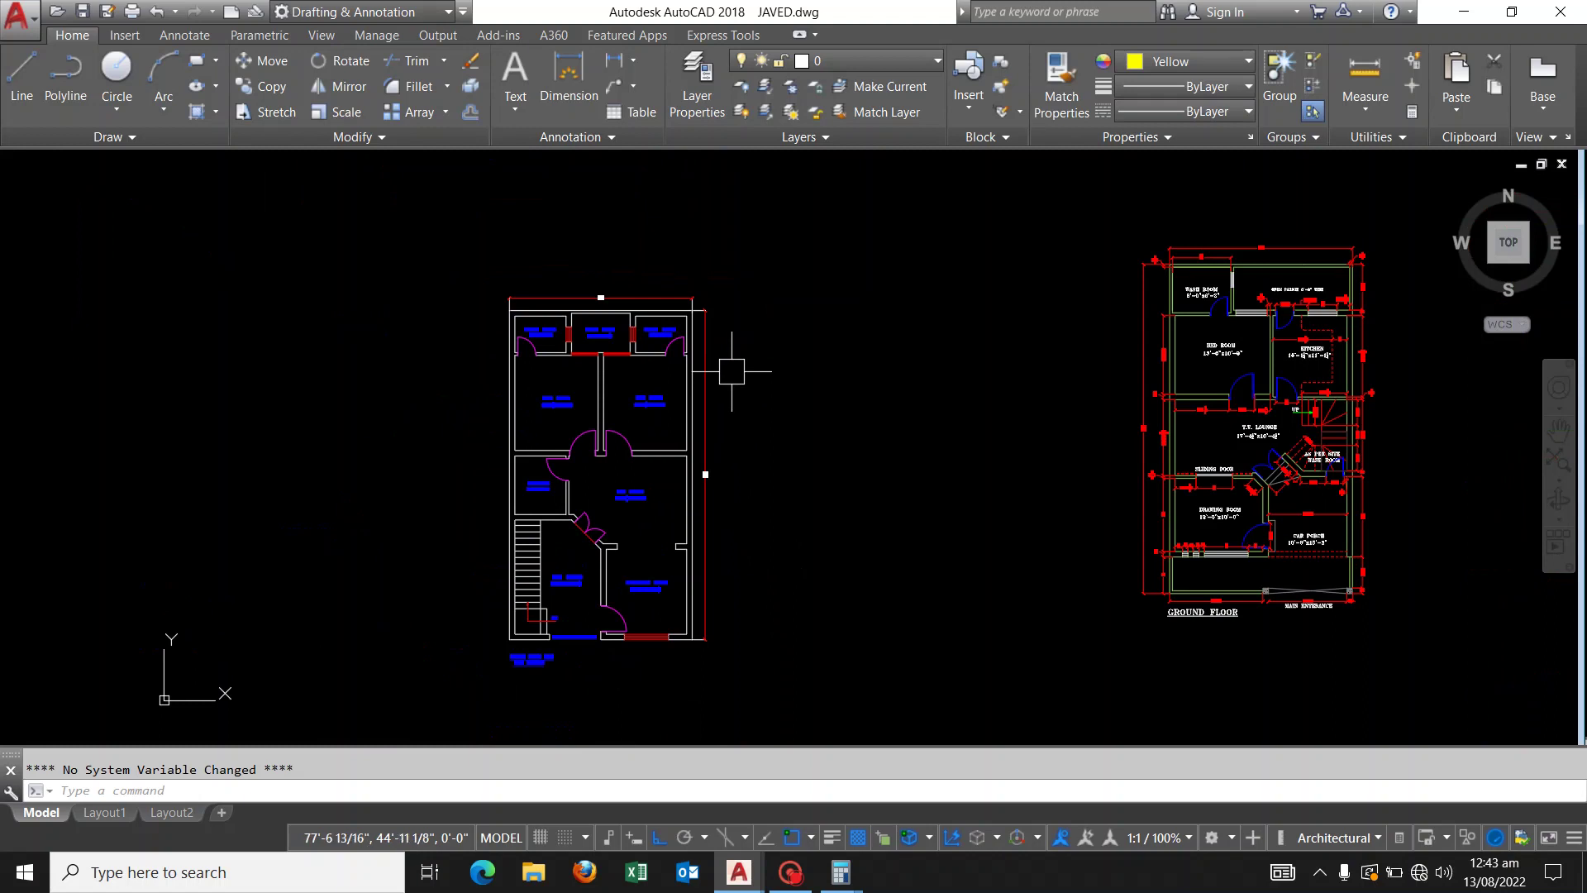
key("ctrl+c")
left_click(791, 253)
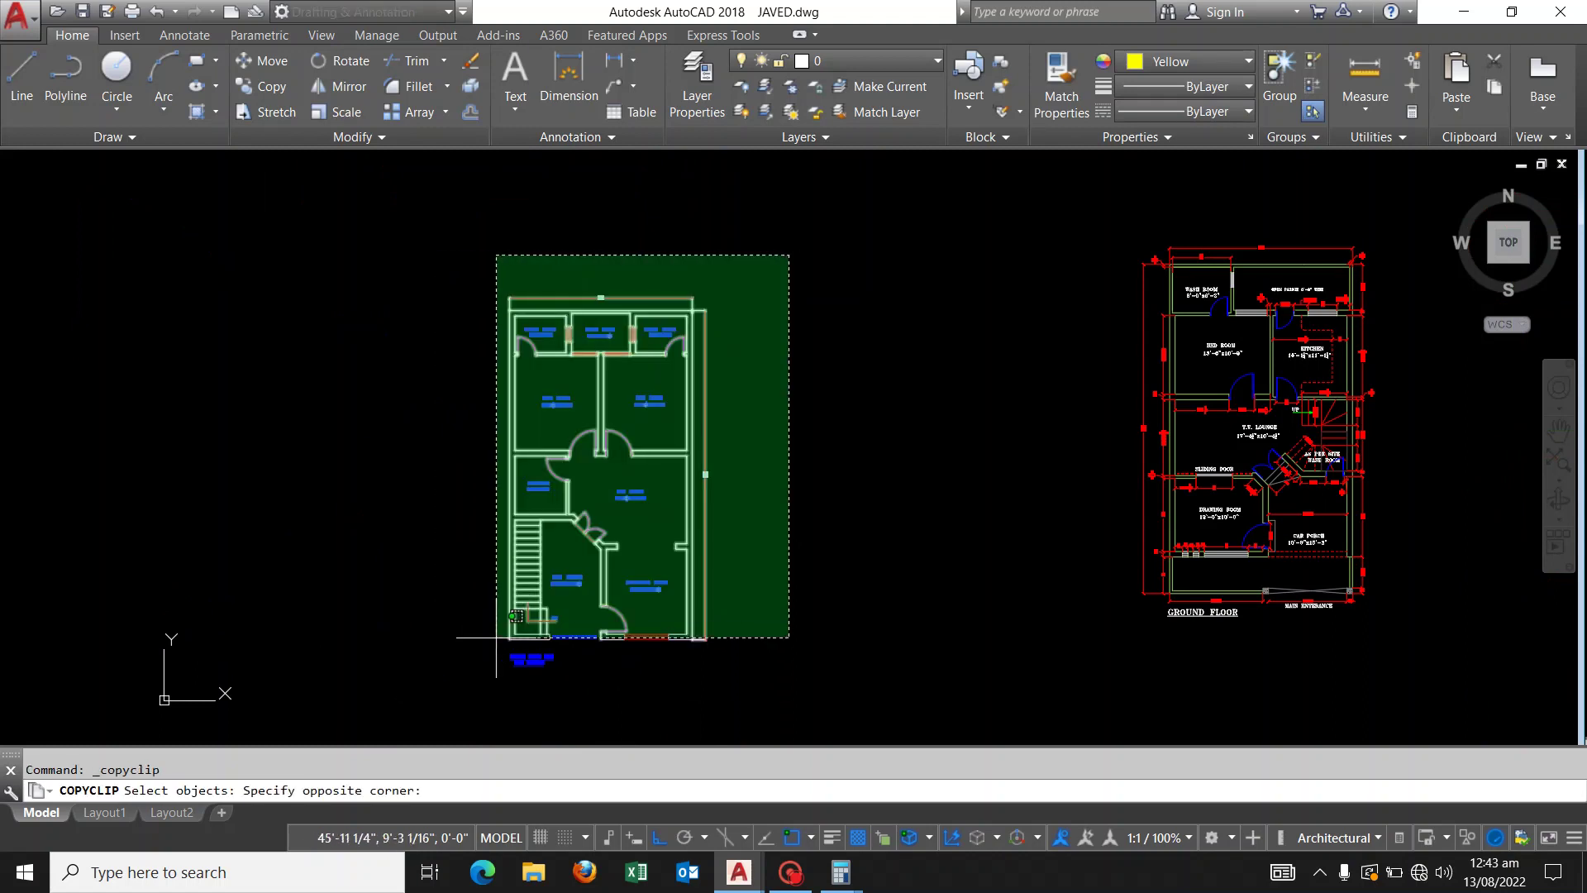
left_click(384, 744)
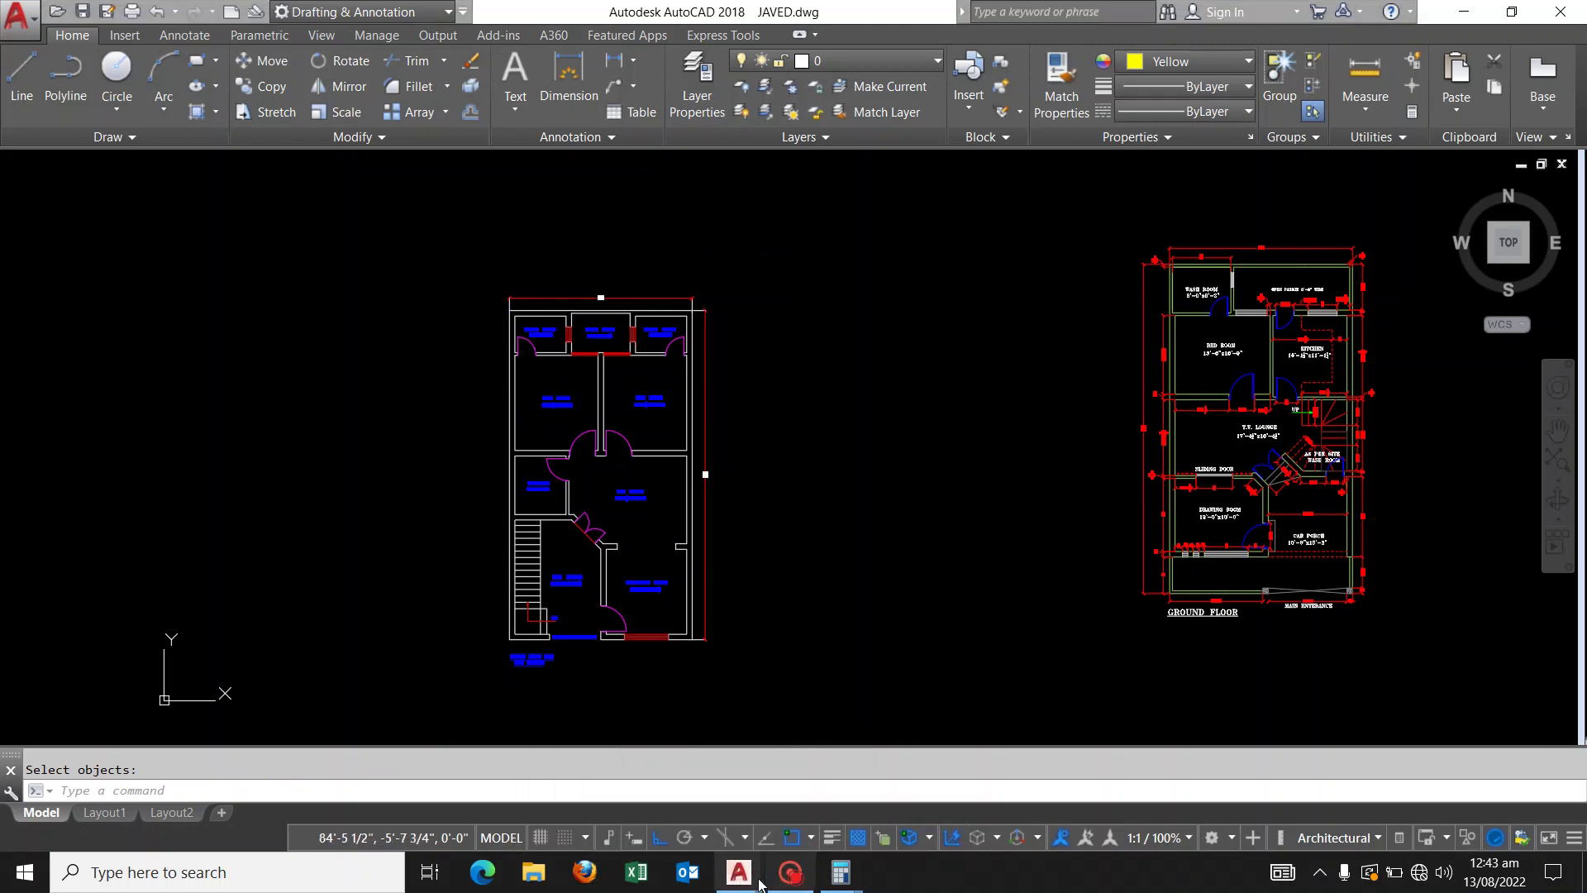
mouse_move(737, 871)
left_click(891, 775)
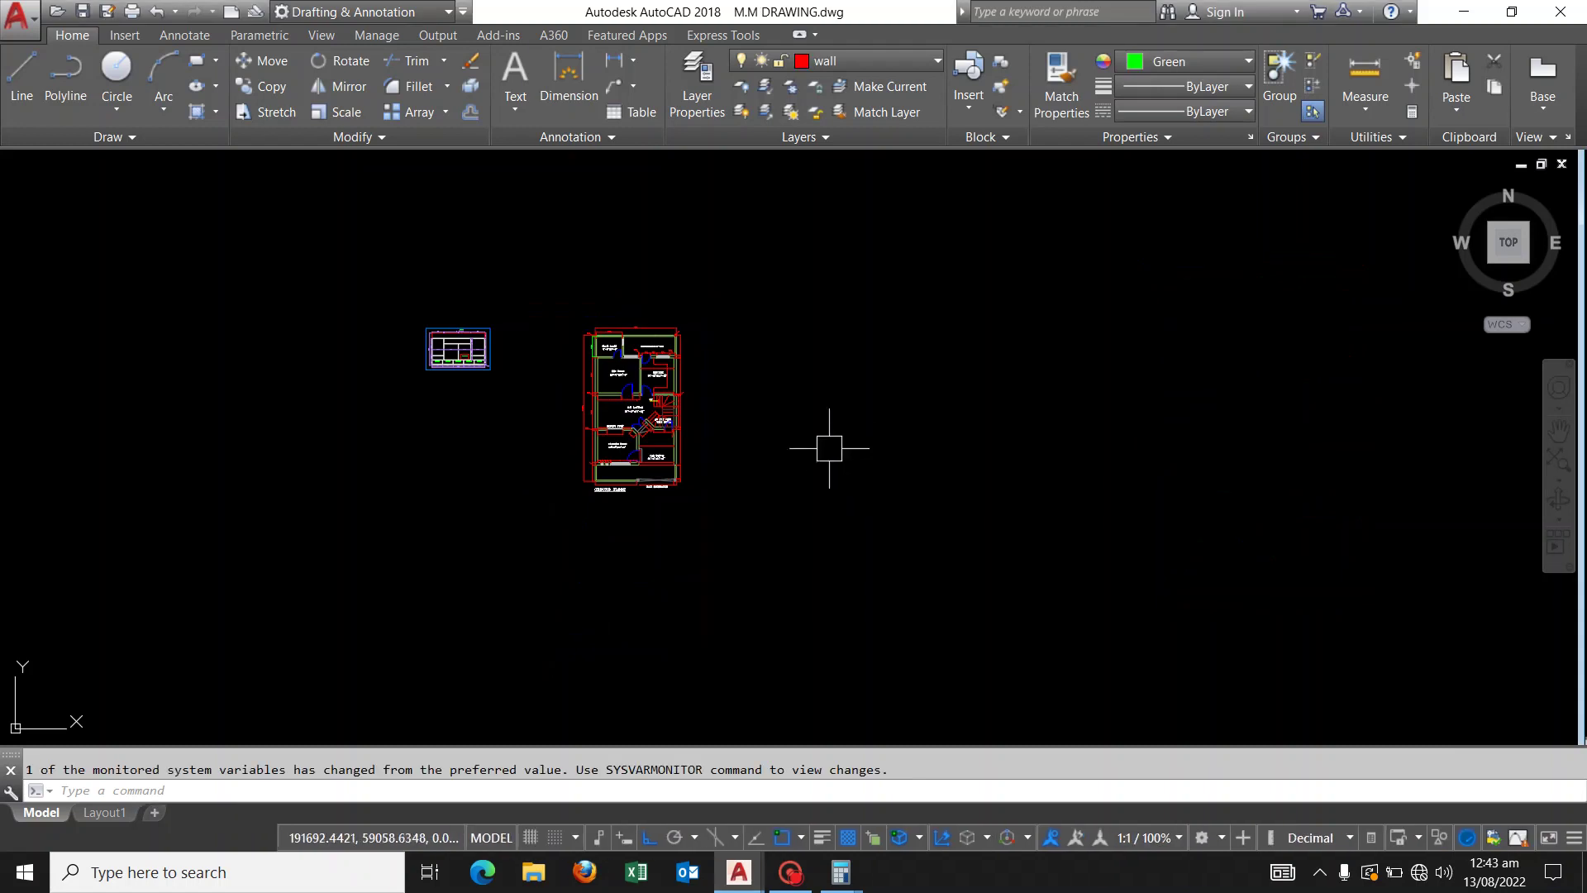
Paste the JAVED floor plan into empty space in M.M DRAWING
key("ctrl+v")
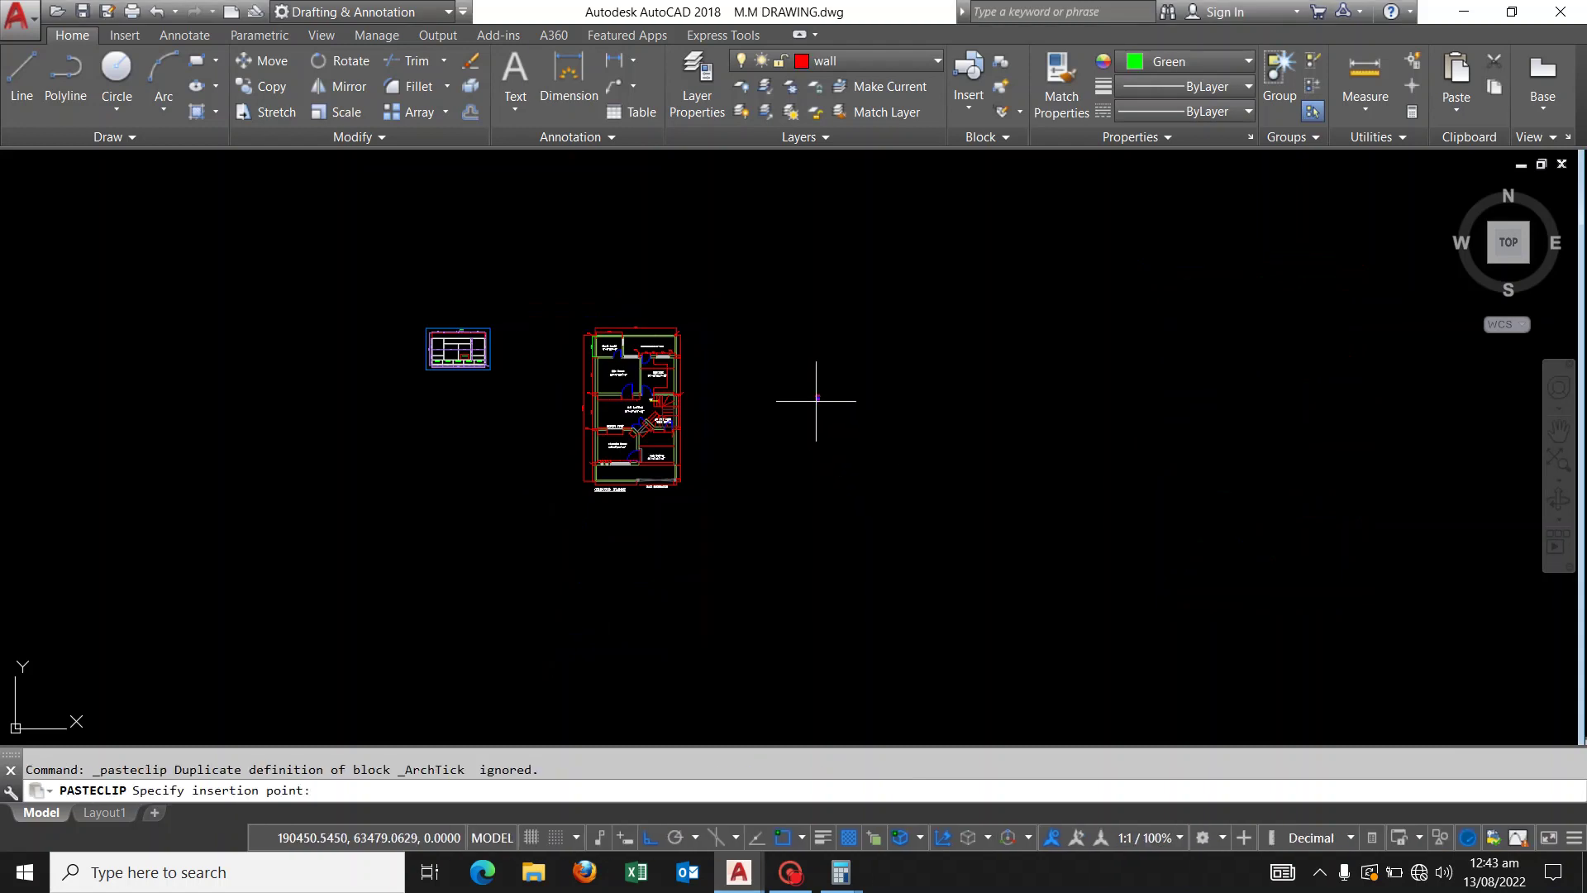
left_click(816, 400)
scroll(815, 400, "up", 3)
scroll(816, 401, "up", 5)
scroll(816, 401, "up", 2)
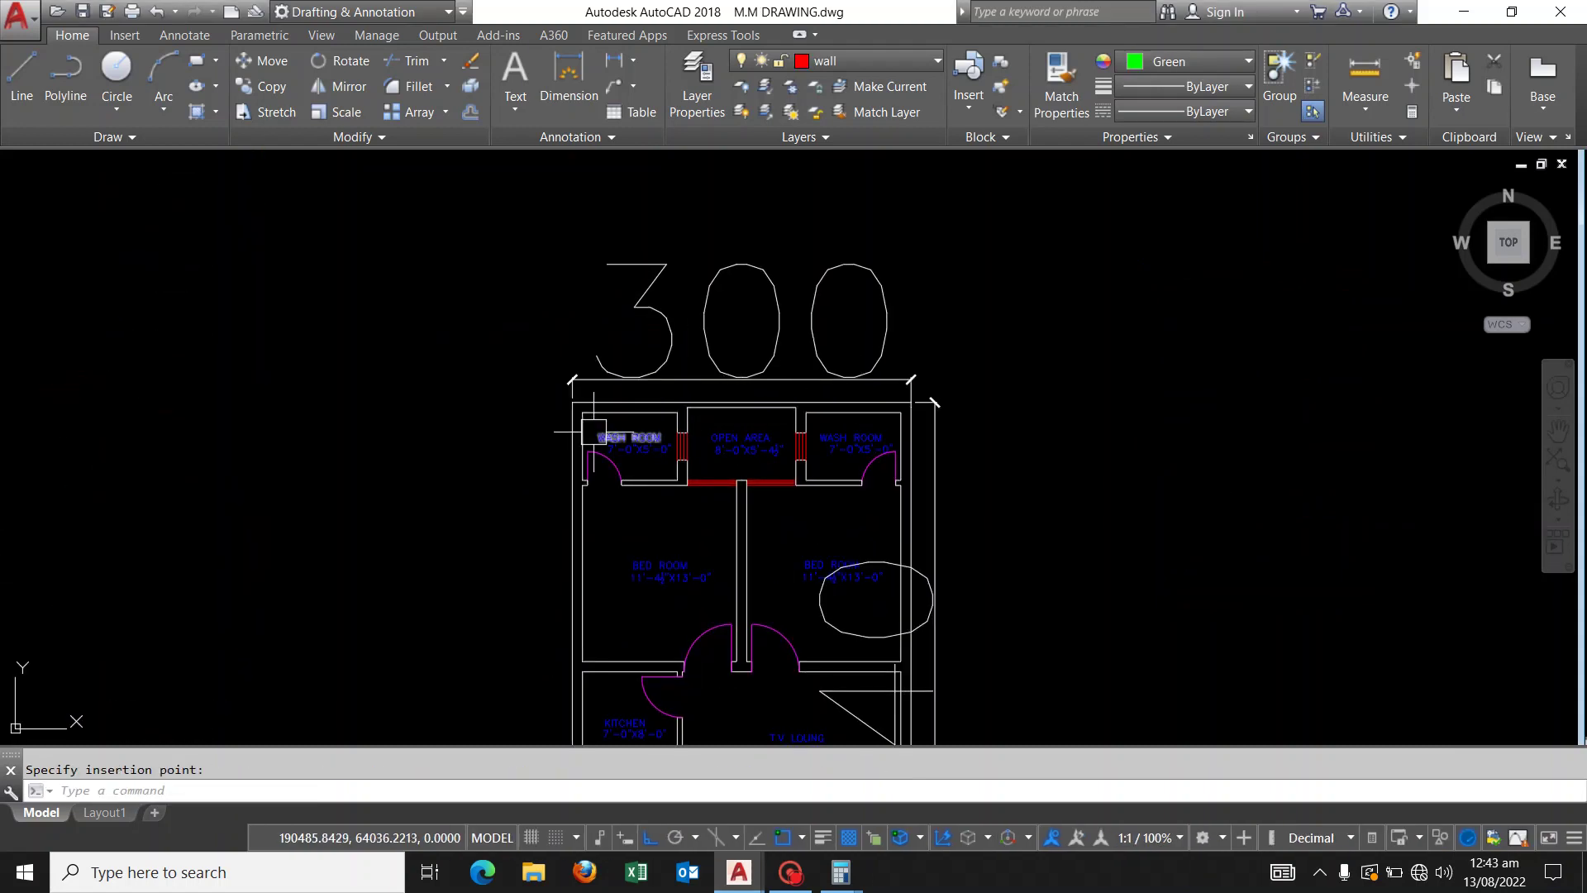
scroll(593, 431, "up", 2)
key("Escape")
Start a vertical guide line from the plan's top-left wall, then cancel it
key("Return")
left_click(559, 385)
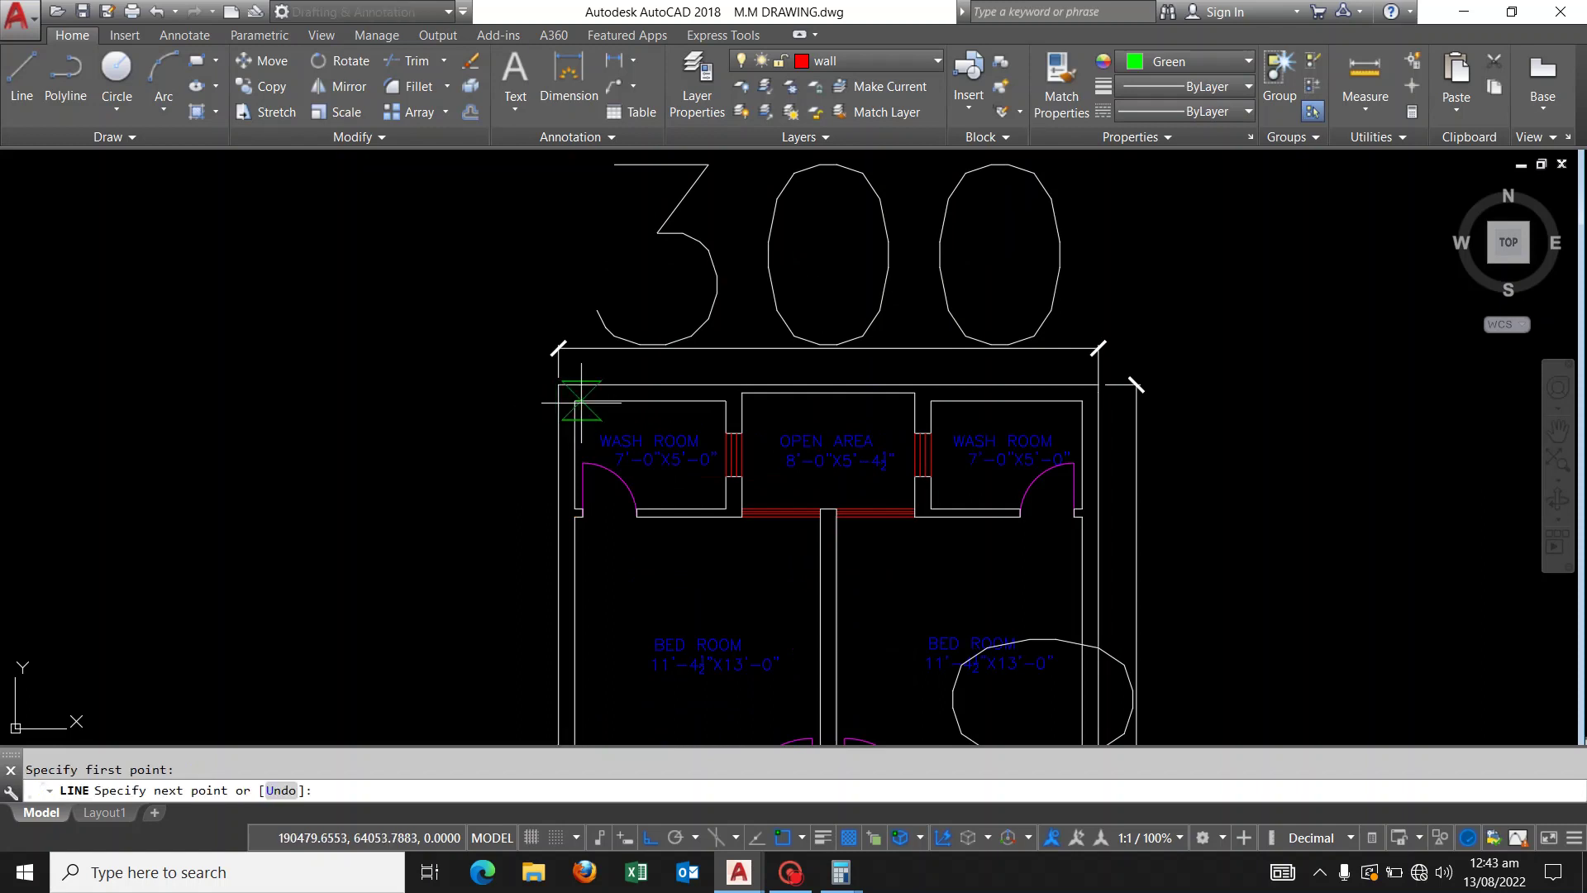
scroll(567, 215, "down", 4)
scroll(628, 362, "up", 2)
scroll(628, 362, "up", 4)
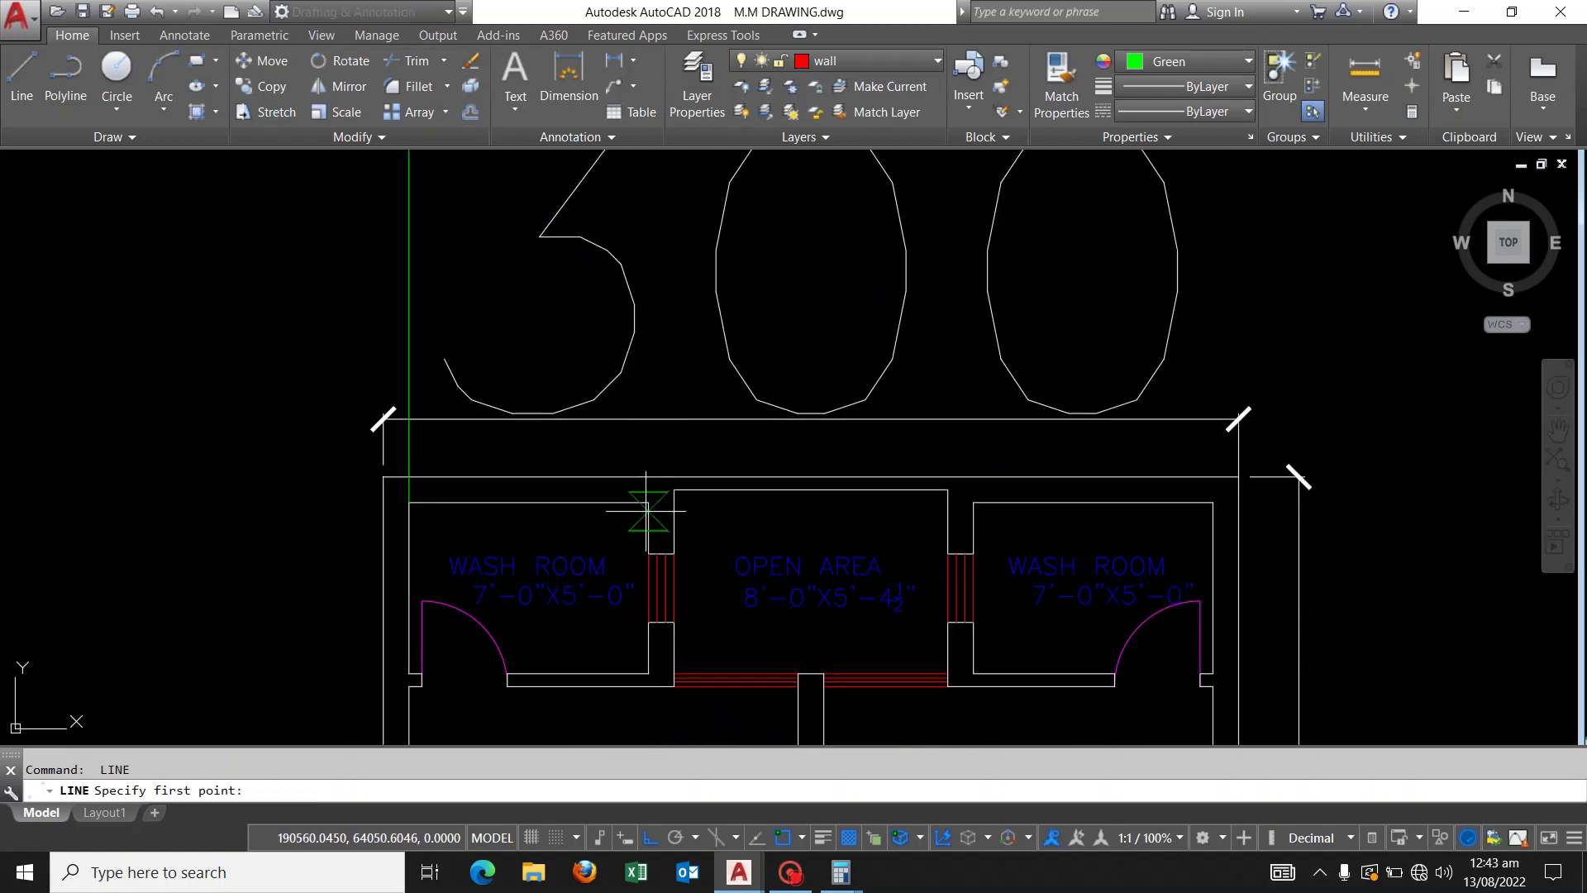
scroll(646, 505, "down", 4)
key("Escape")
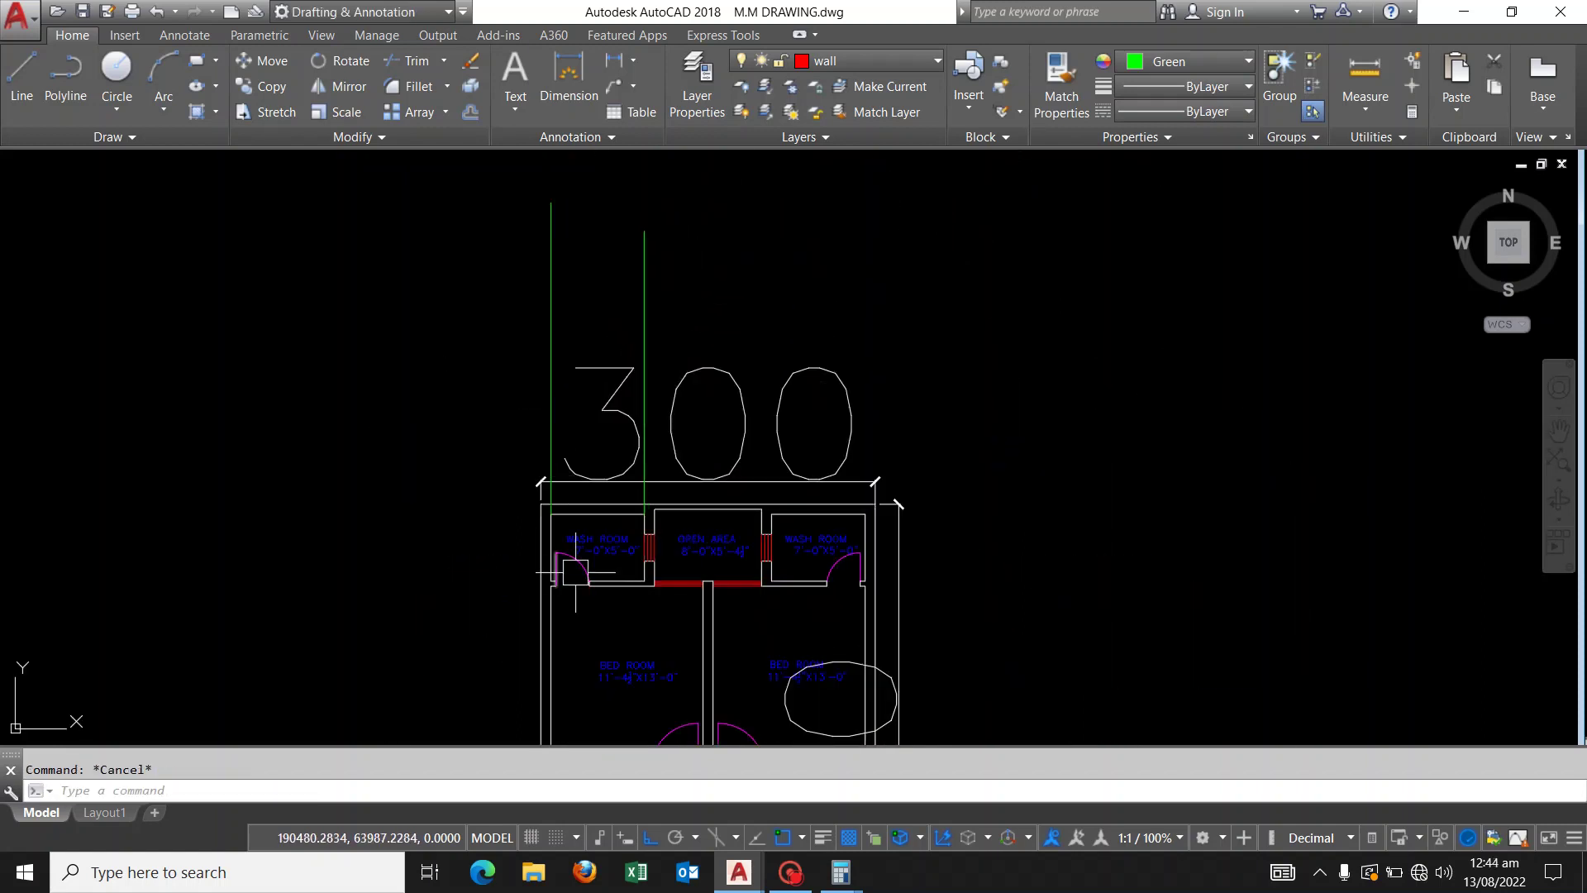
scroll(558, 556, "up", 5)
scroll(490, 532, "down", 2)
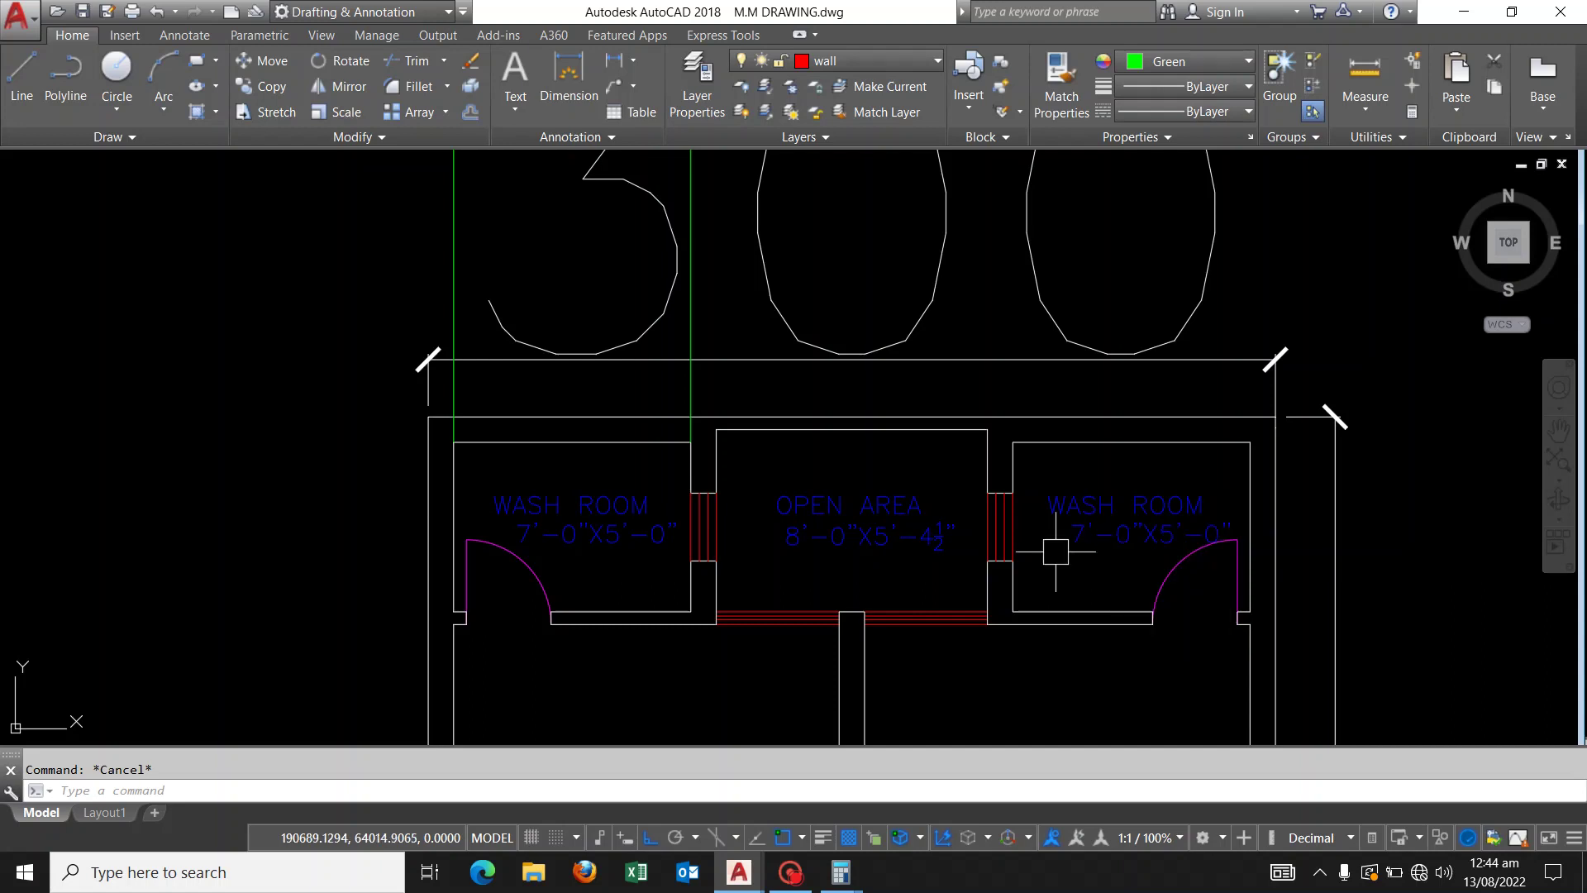
Convert the wash room's 7'-0" size to millimetres: 84 × 25.4 = 2,133.6
key("alt+Tab")
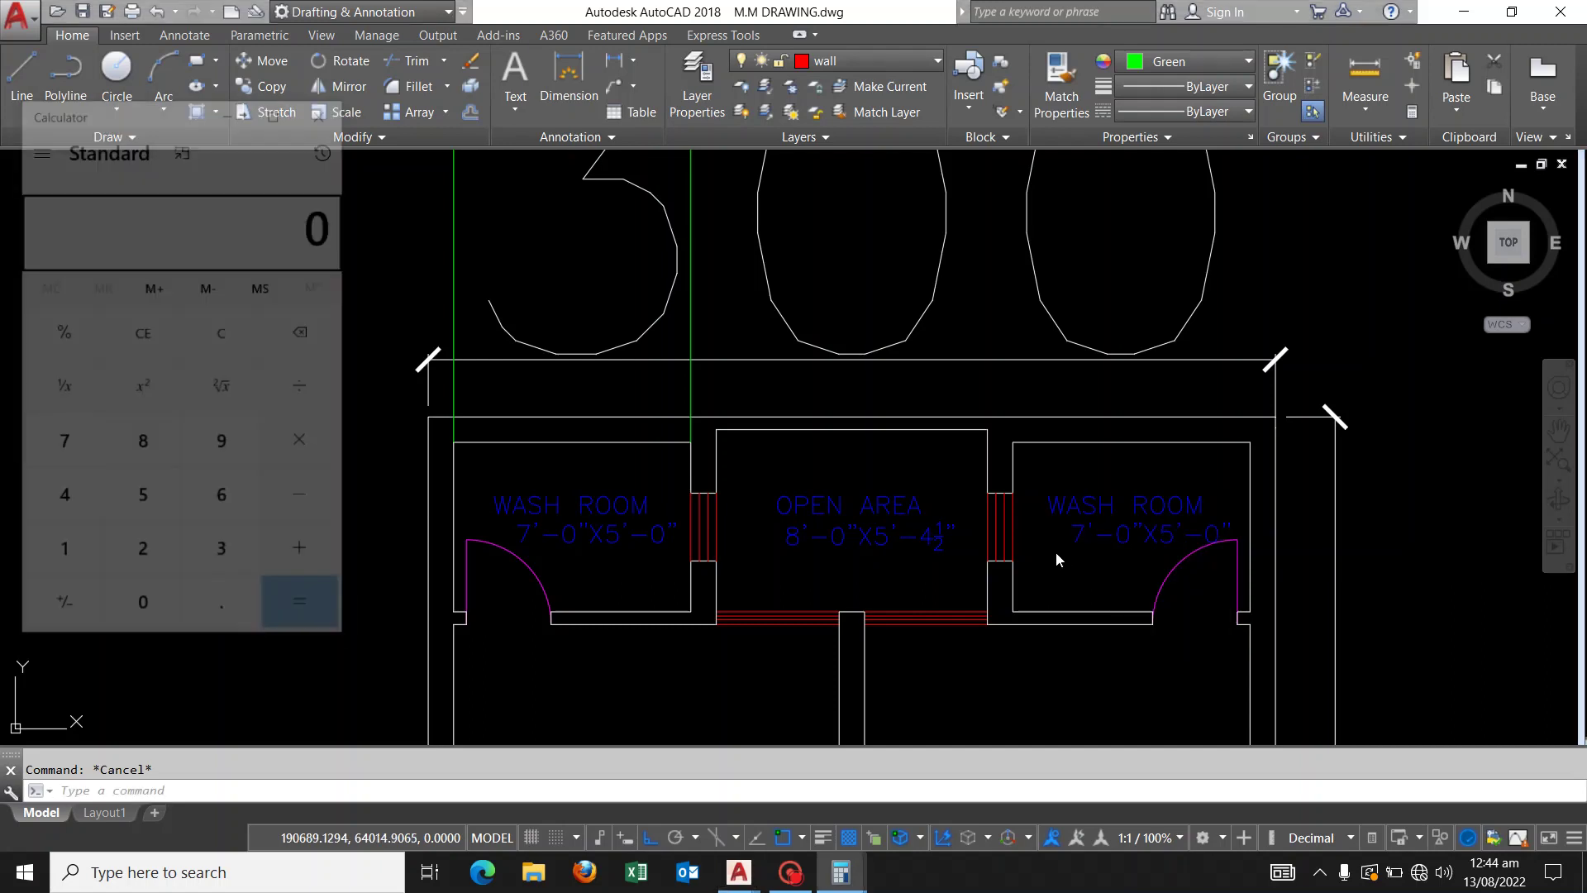
type("7")
type("*")
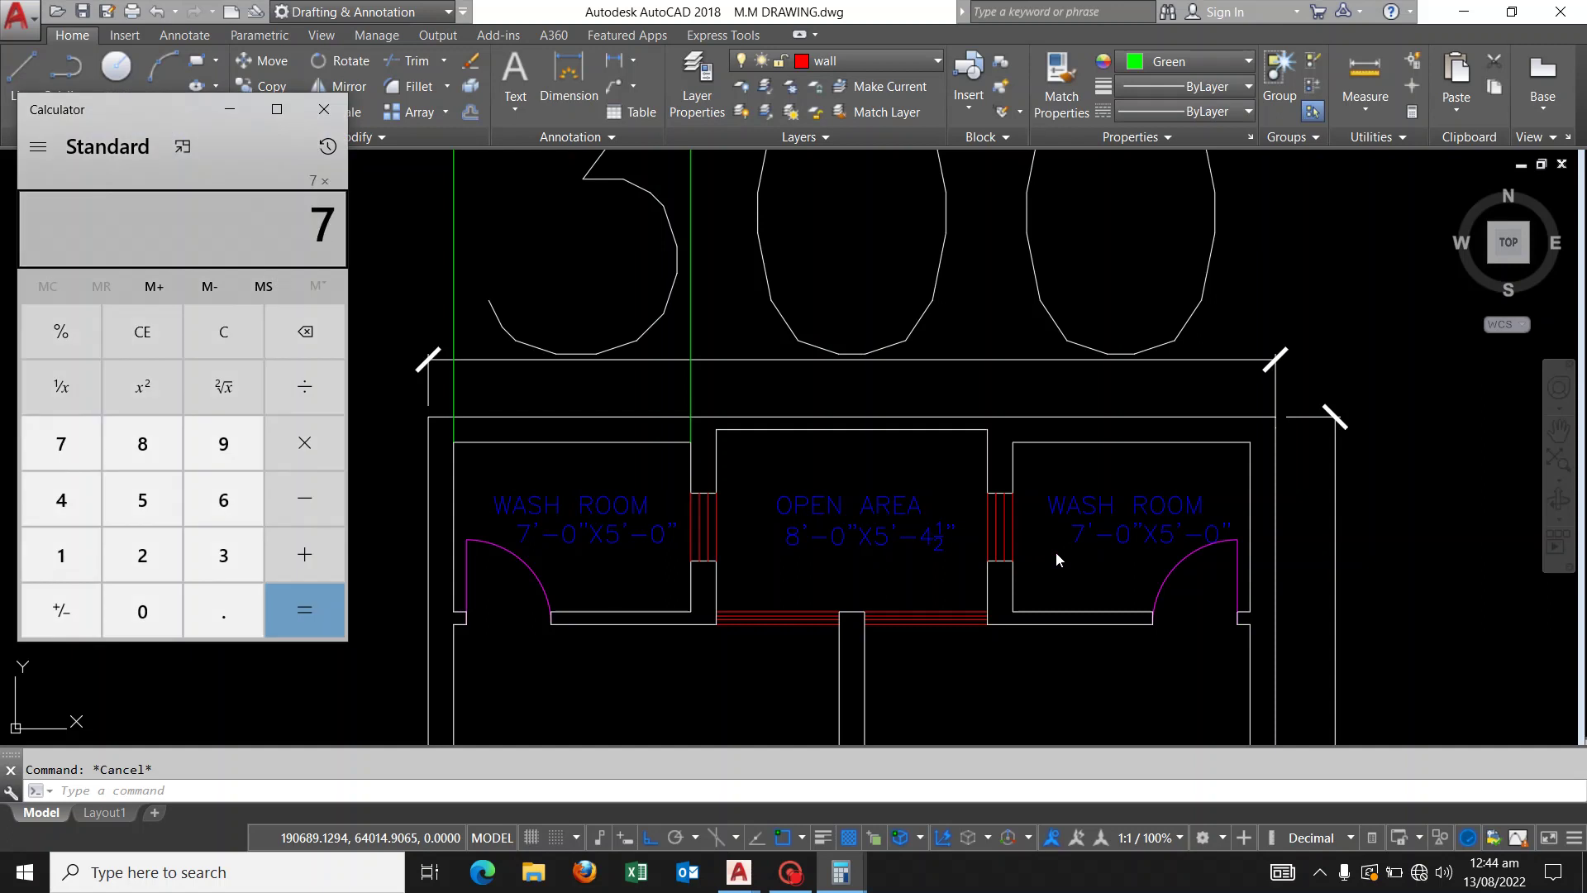
type("12")
type(".4")
key("Return")
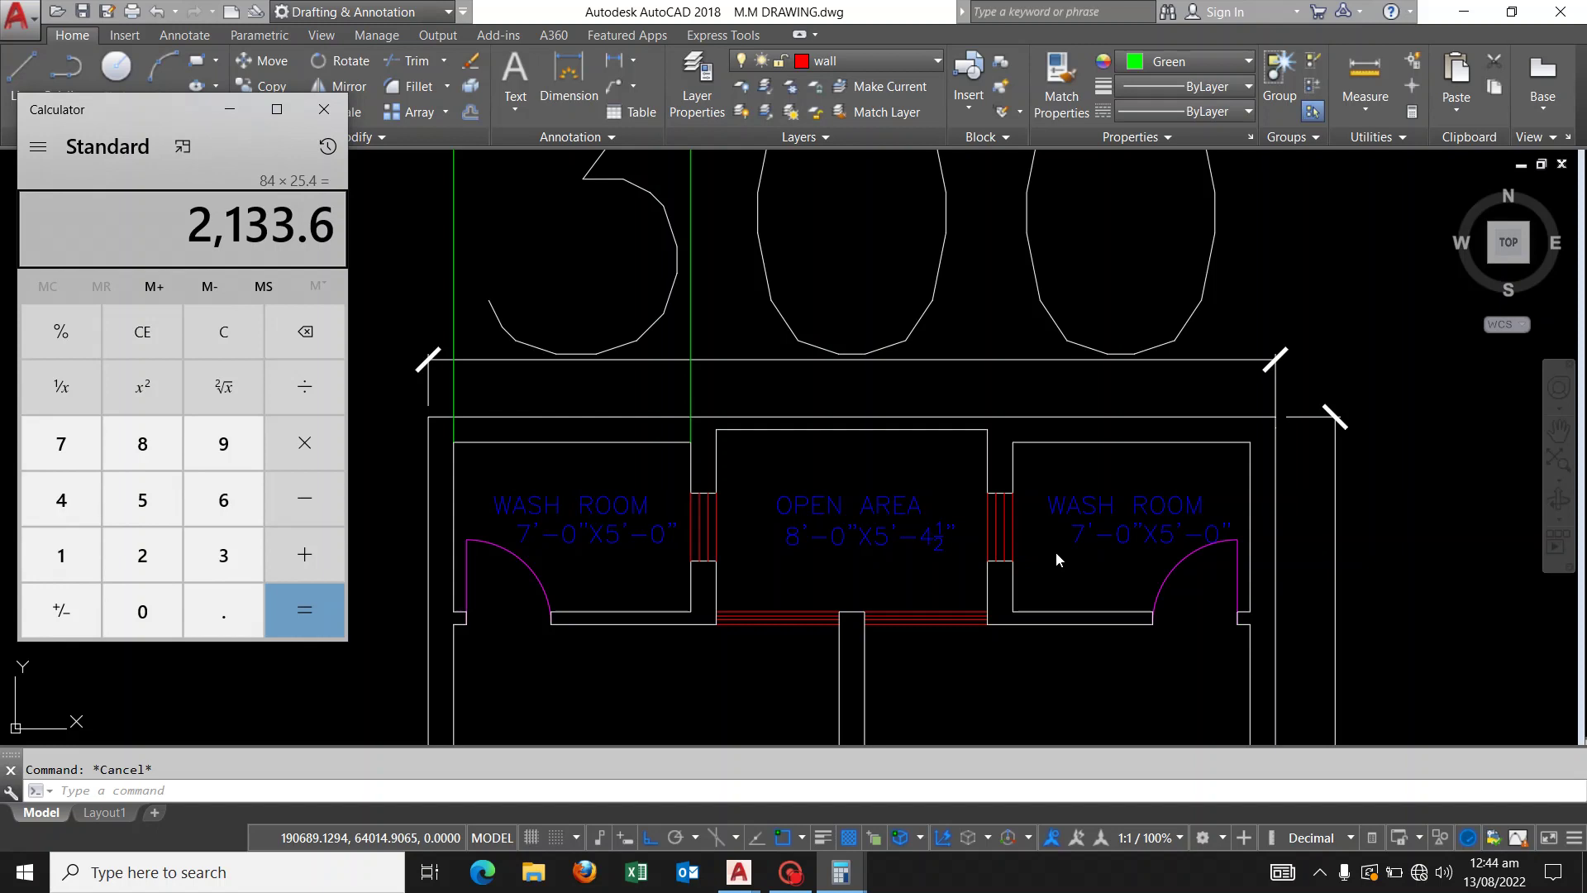
Offset the green vertical guide line by 2133.6 to one side
left_click(474, 263)
scroll(514, 336, "down", 1)
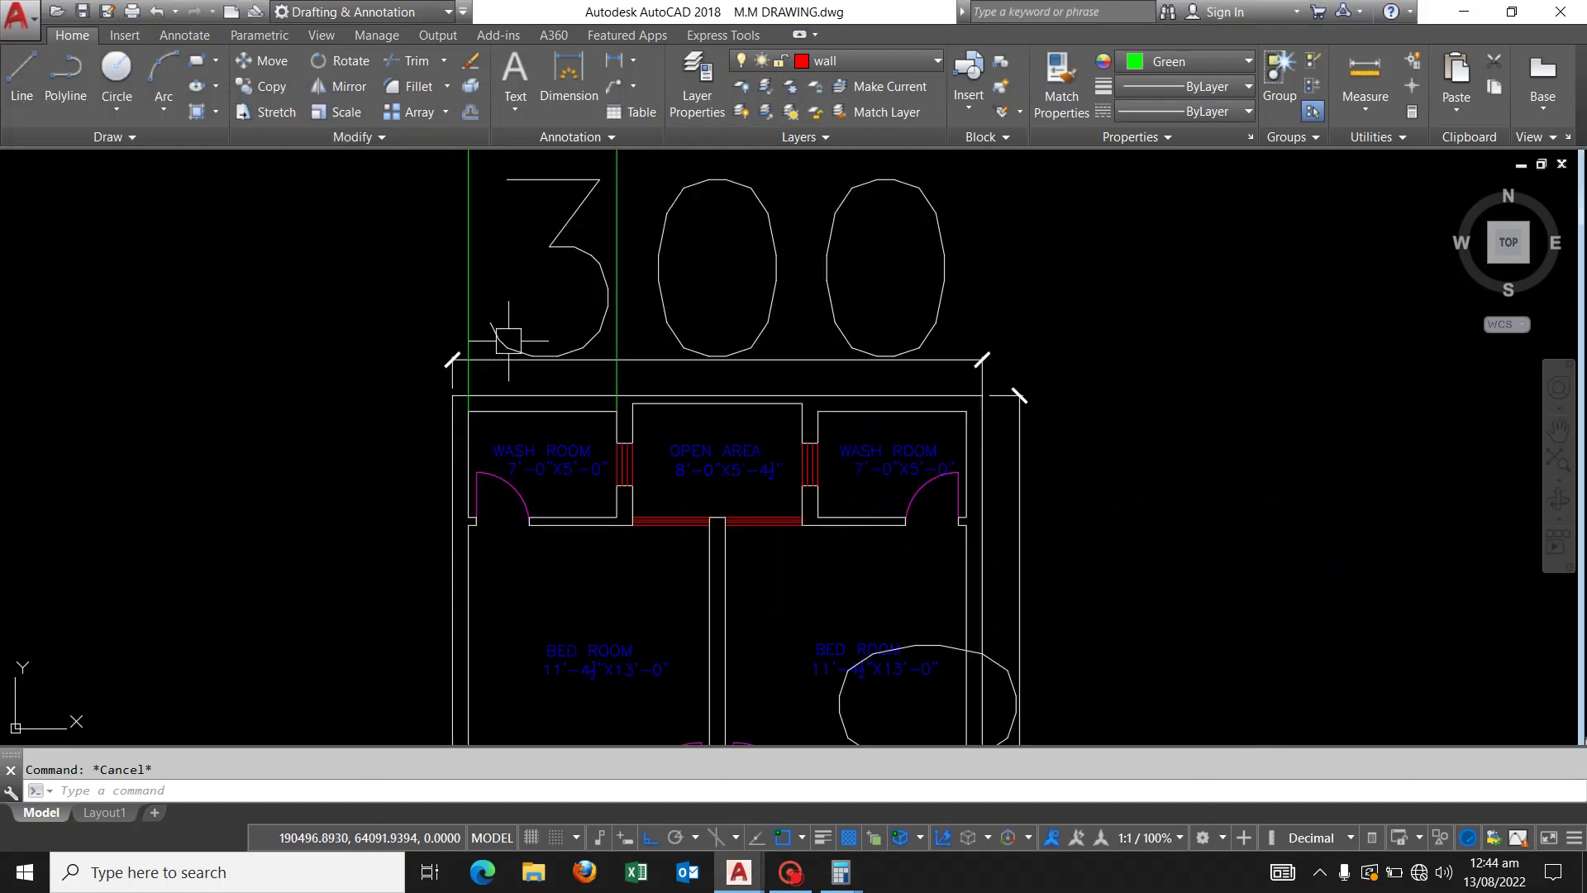
scroll(525, 489, "down", 1)
type("o")
key("Return")
type("2133.6")
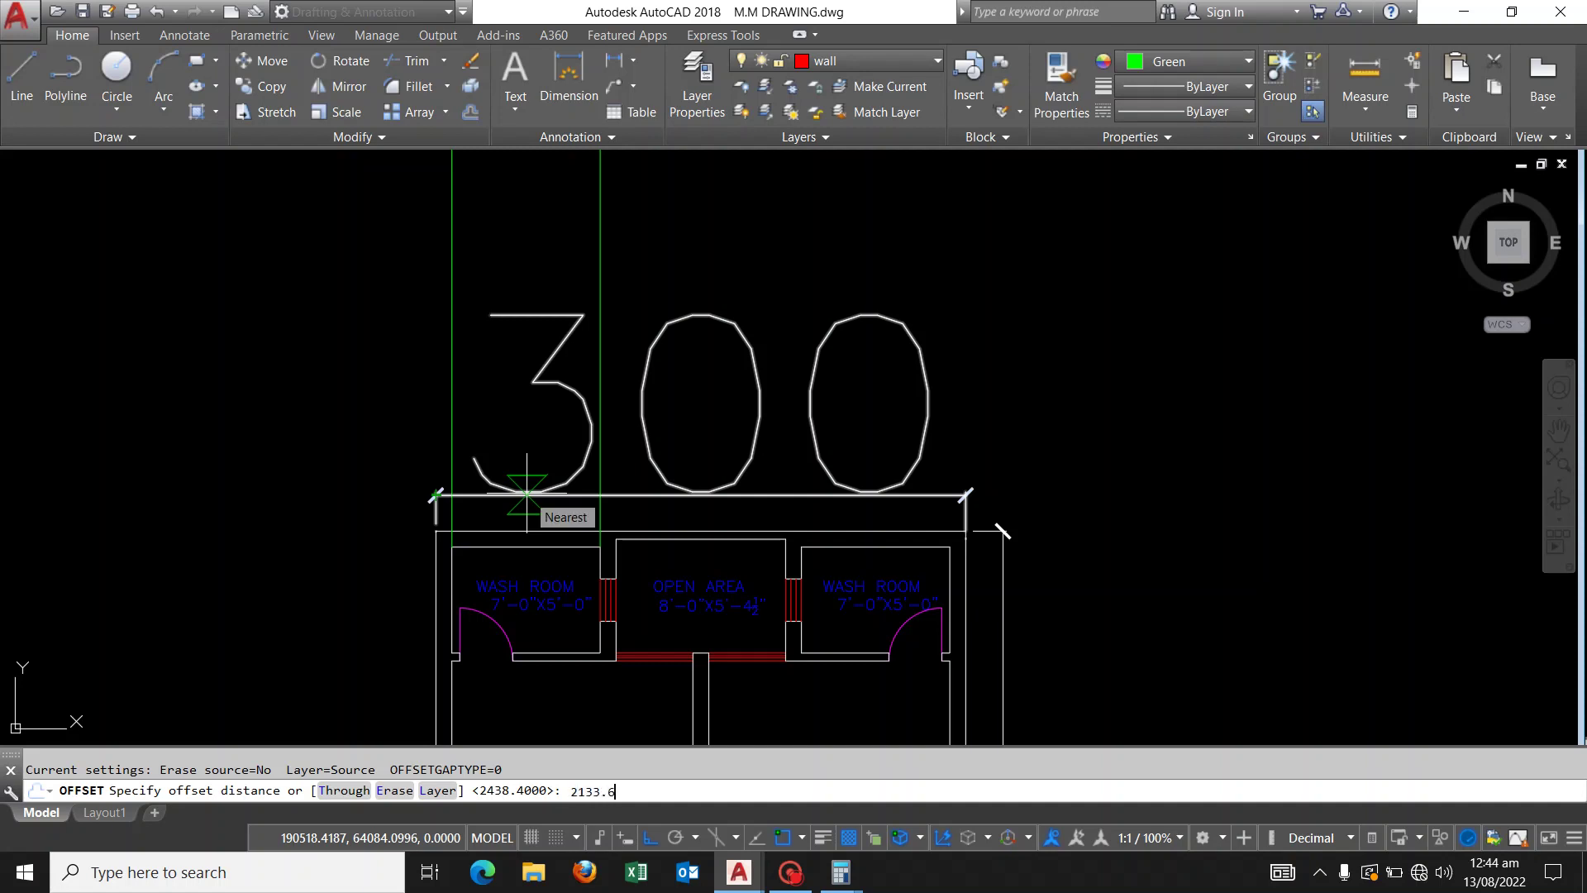
key("Return")
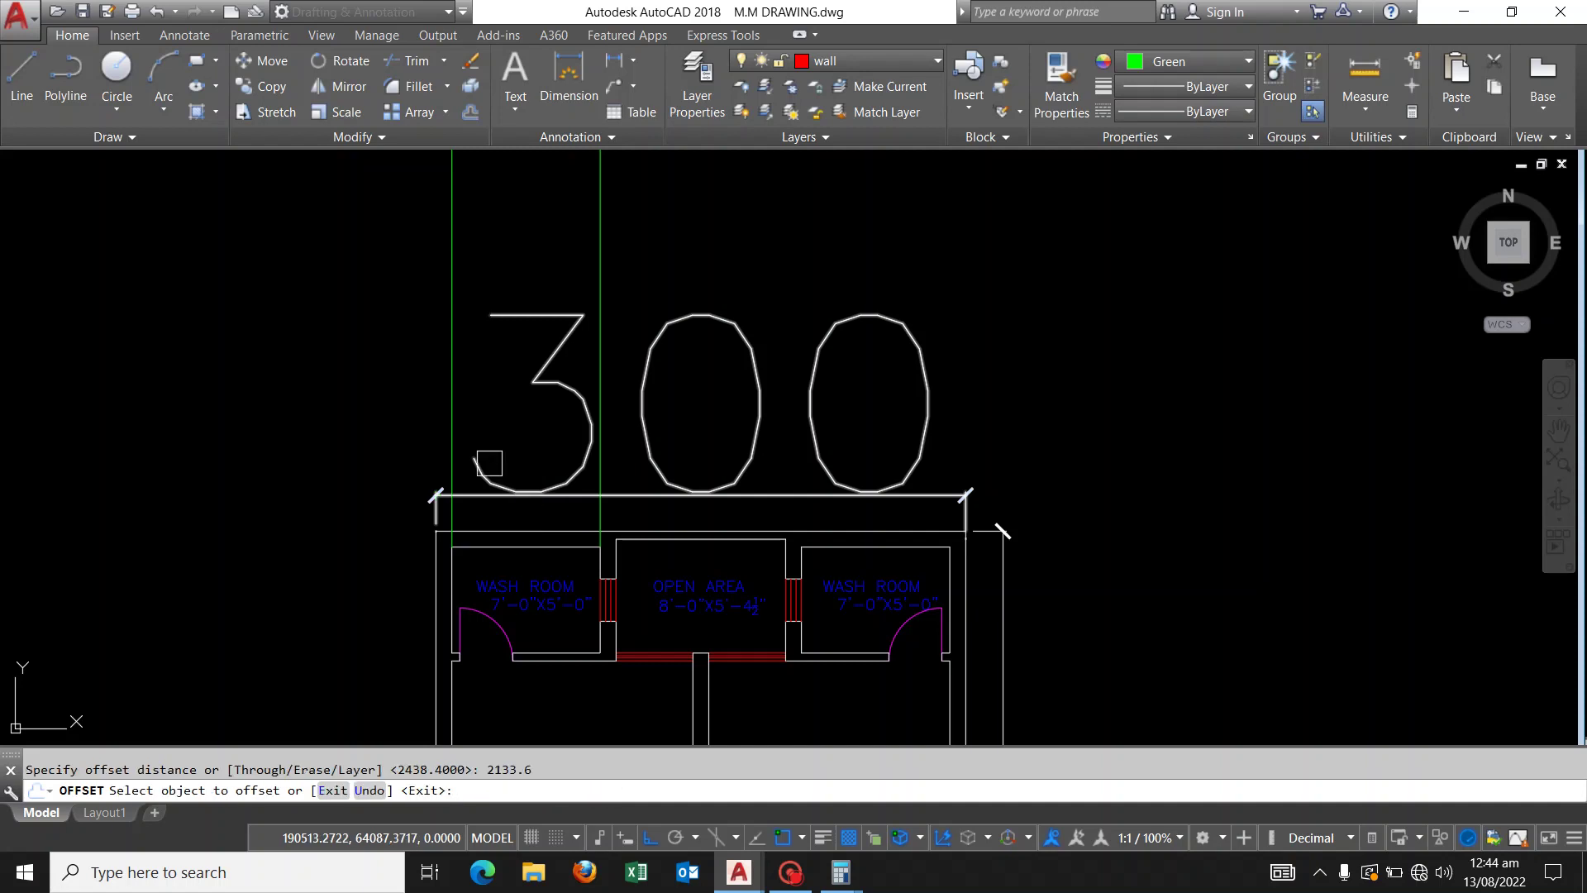
left_click(451, 314)
left_click(1120, 371)
scroll(798, 496, "down", 5)
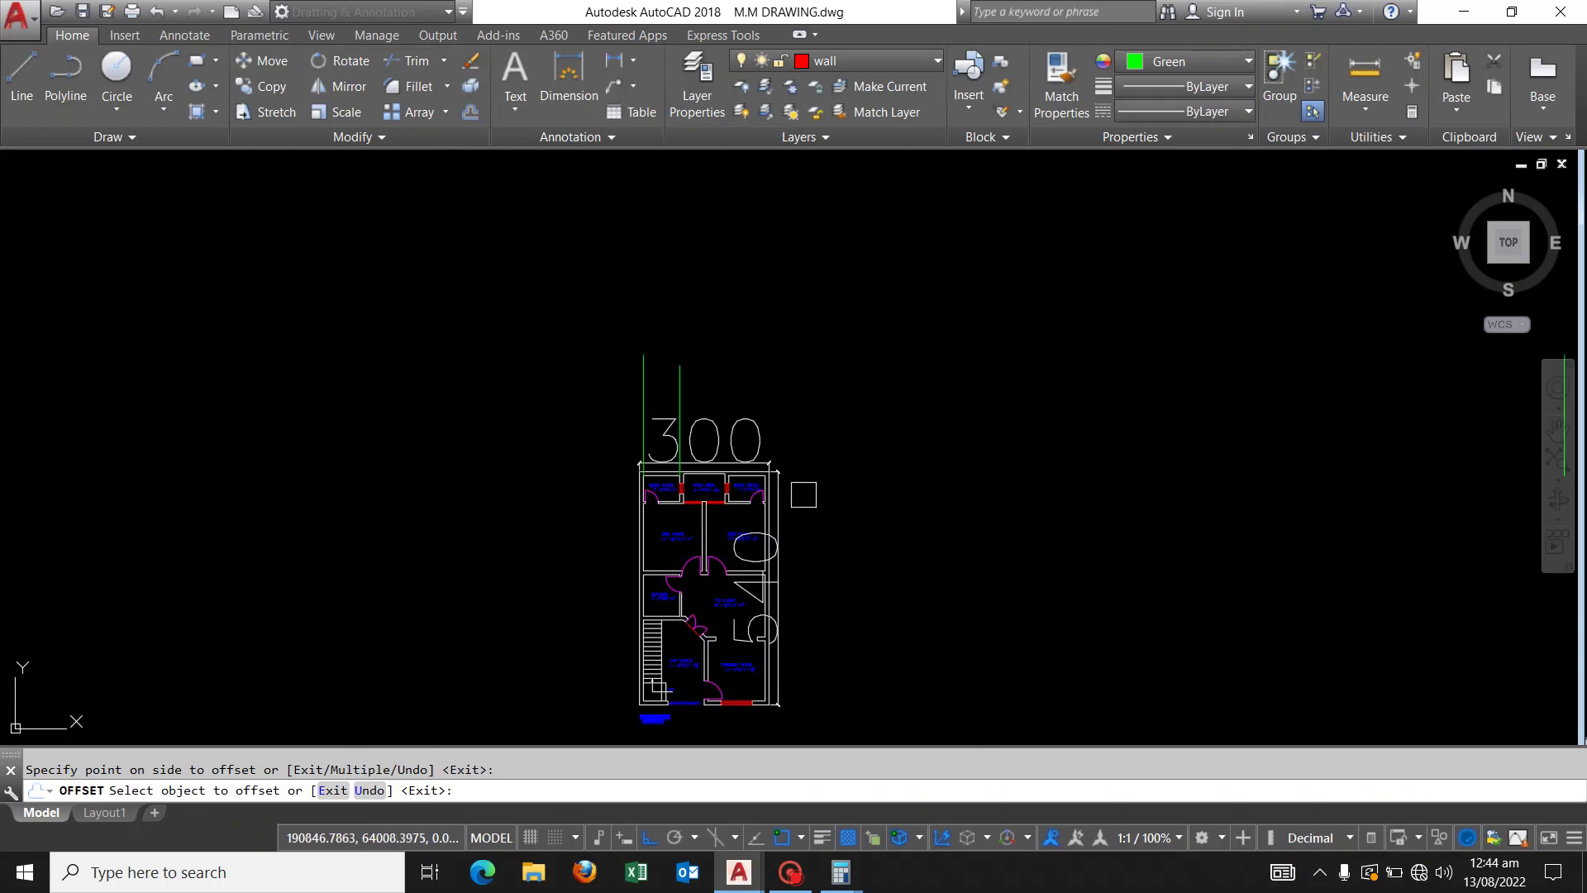
scroll(780, 475, "down", 3)
key("Escape")
Start scaling the pasted floor plan, window-selecting it with the base point at its top-left corner
type("sc")
key("Return")
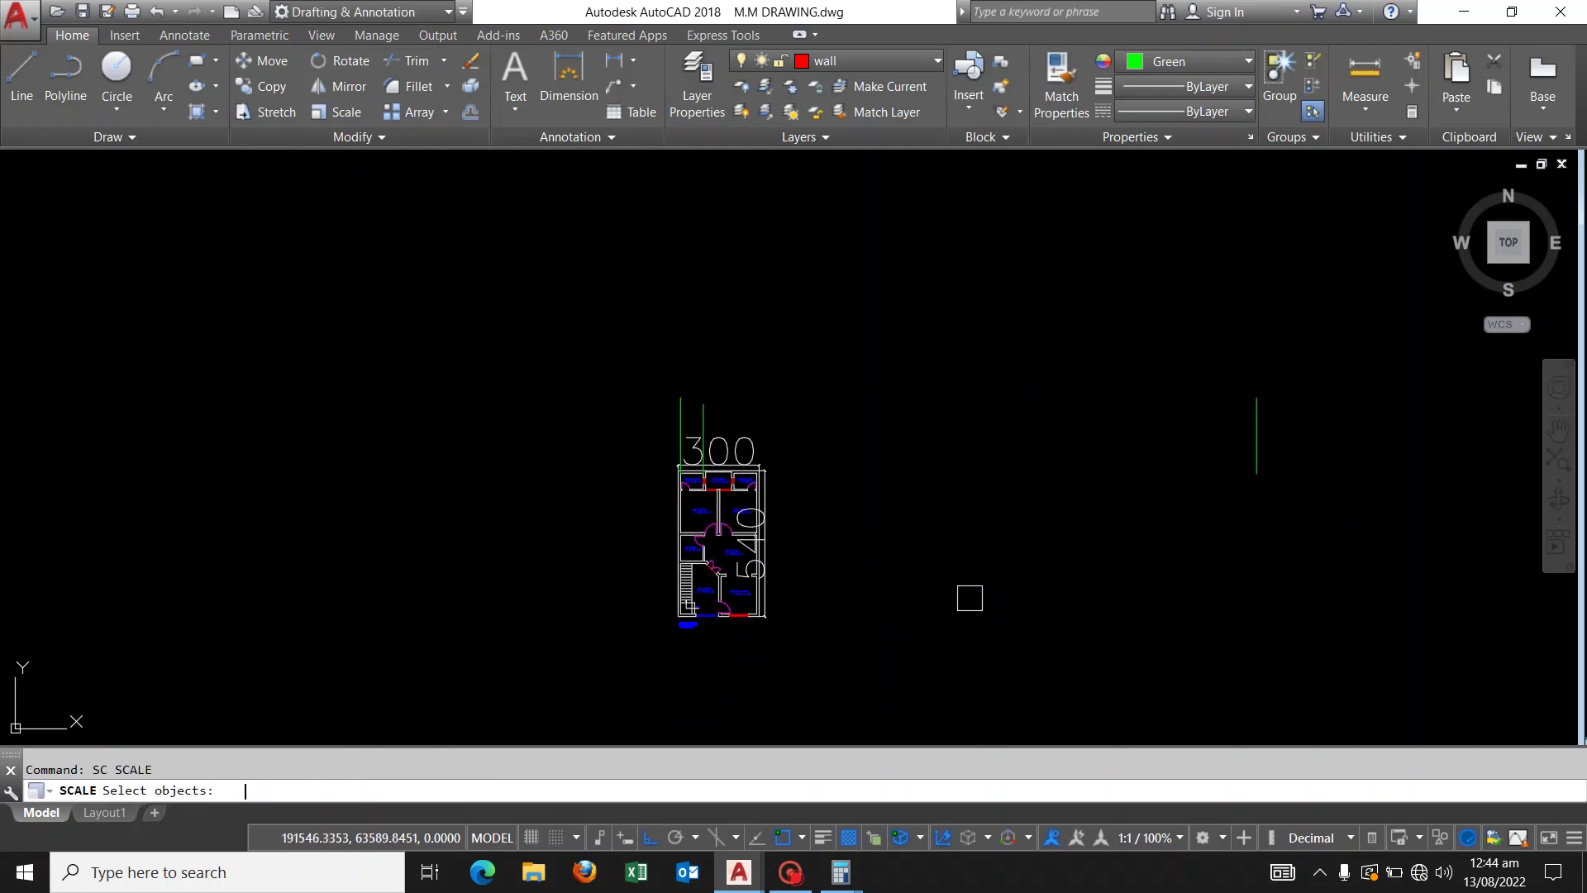
left_click(621, 433)
left_click(959, 661)
key("Return")
scroll(636, 475, "up", 5)
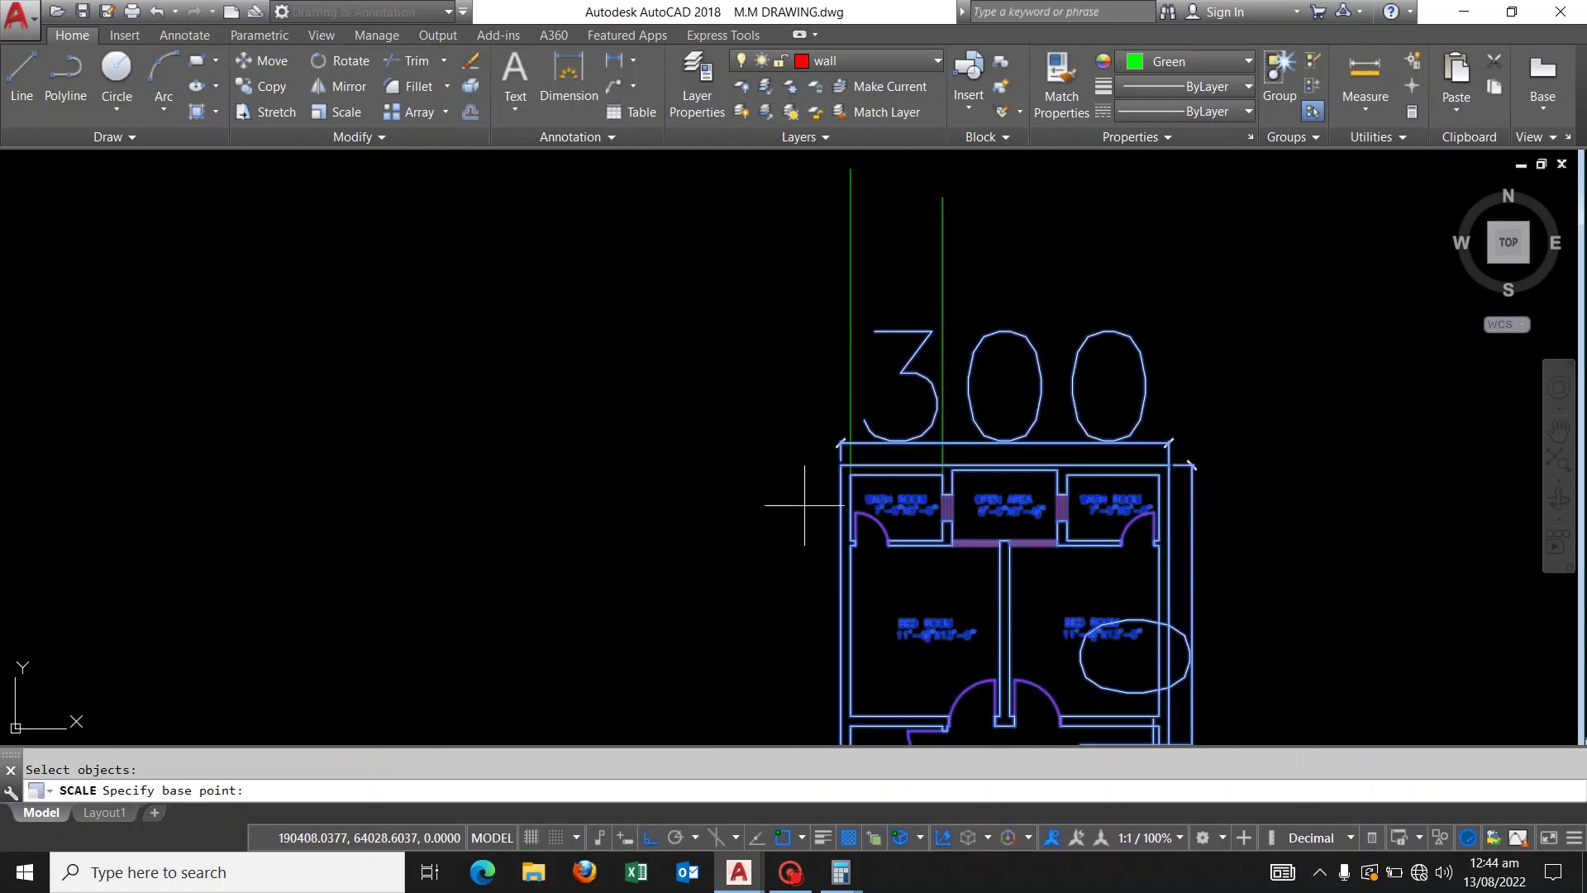
scroll(808, 489, "up", 5)
scroll(694, 392, "up", 2)
left_click(699, 385)
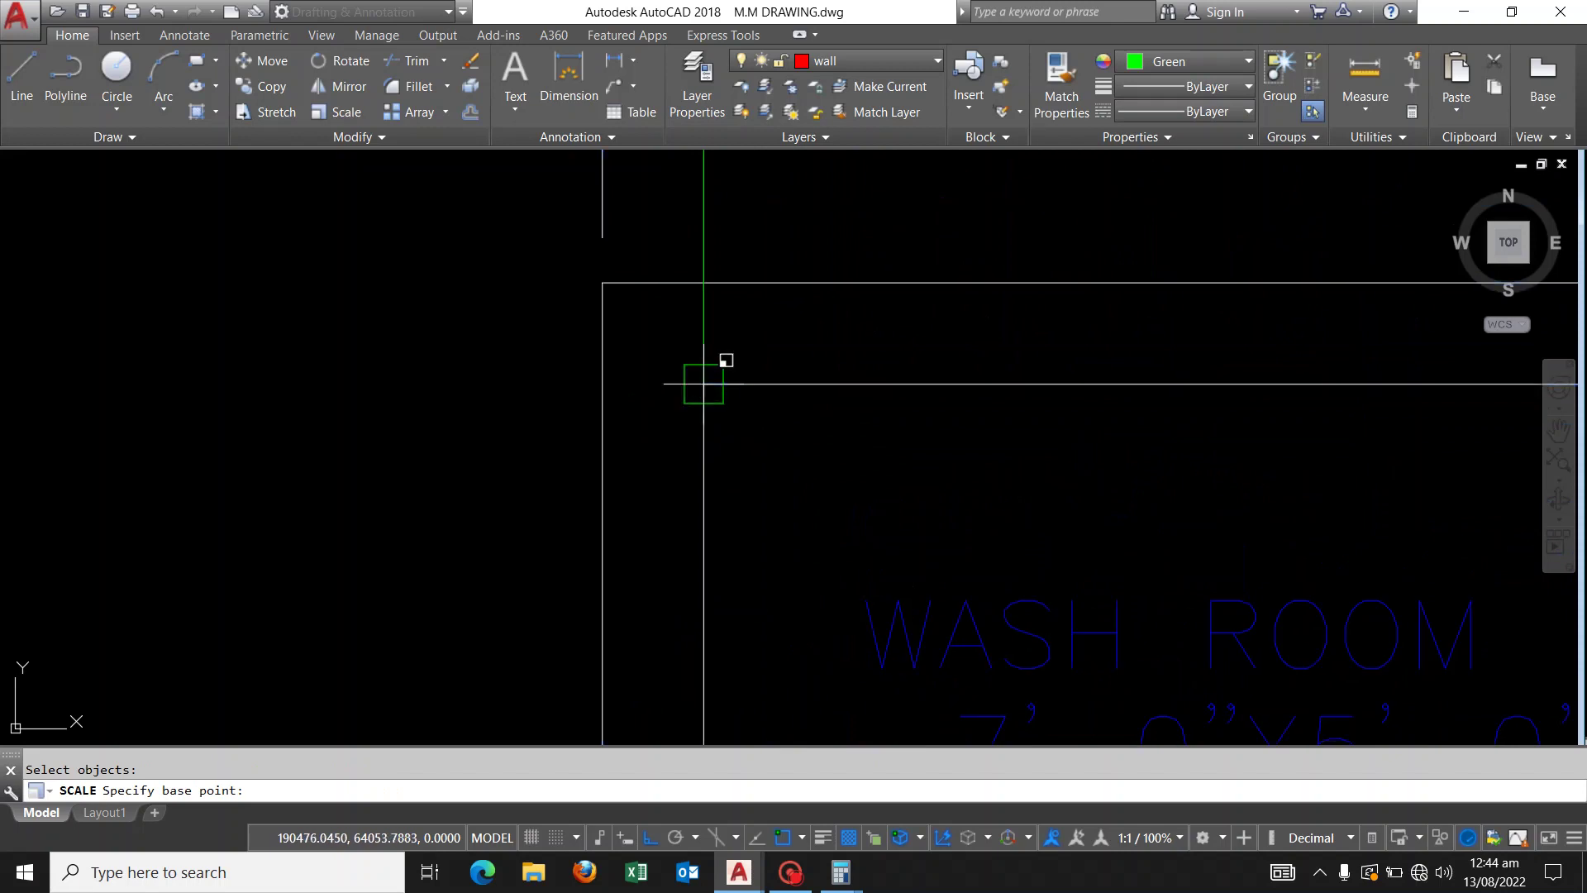
scroll(662, 389, "down", 3)
Scale by reference from the wall's two corners to the 7620 dimension endpoint
type("R")
key("Return")
scroll(578, 496, "down", 3)
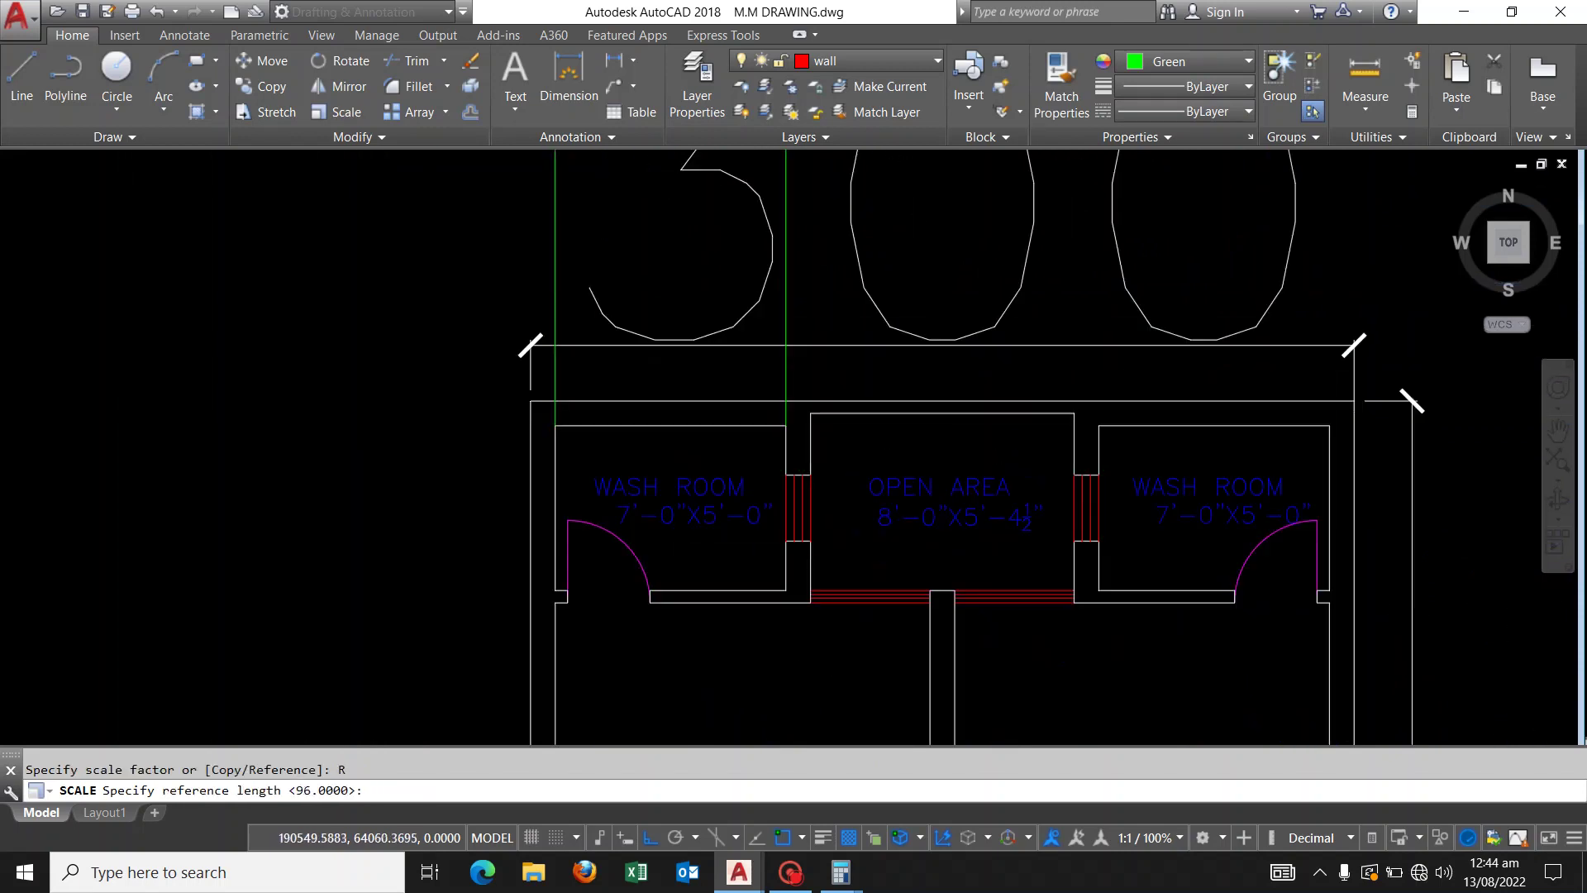
scroll(820, 471, "up", 3)
left_click(821, 448)
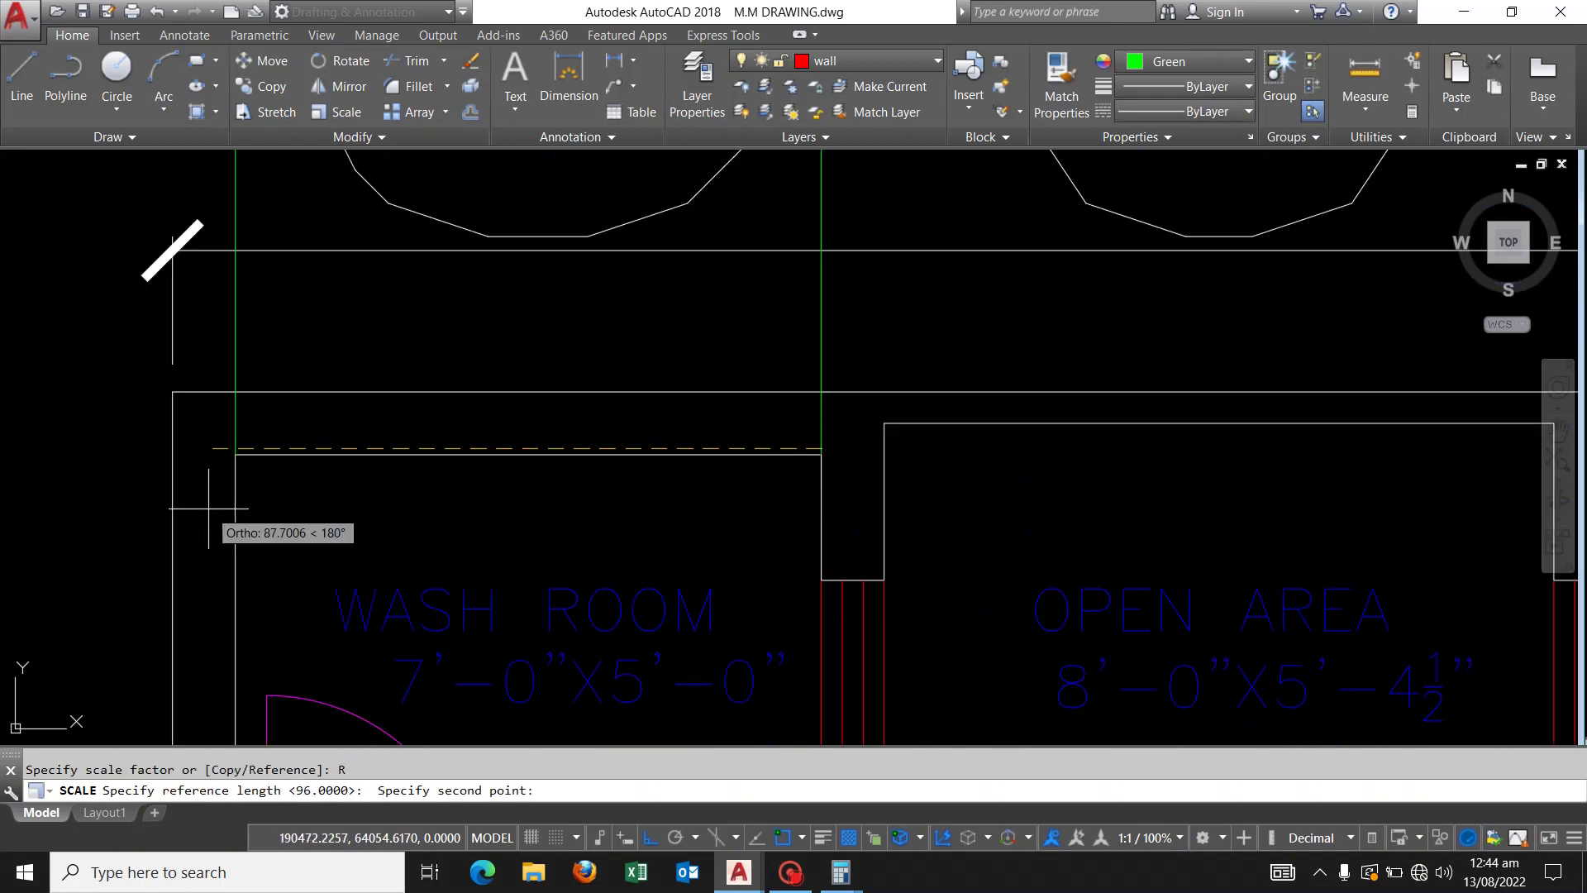
left_click(236, 454)
scroll(344, 425, "down", 3)
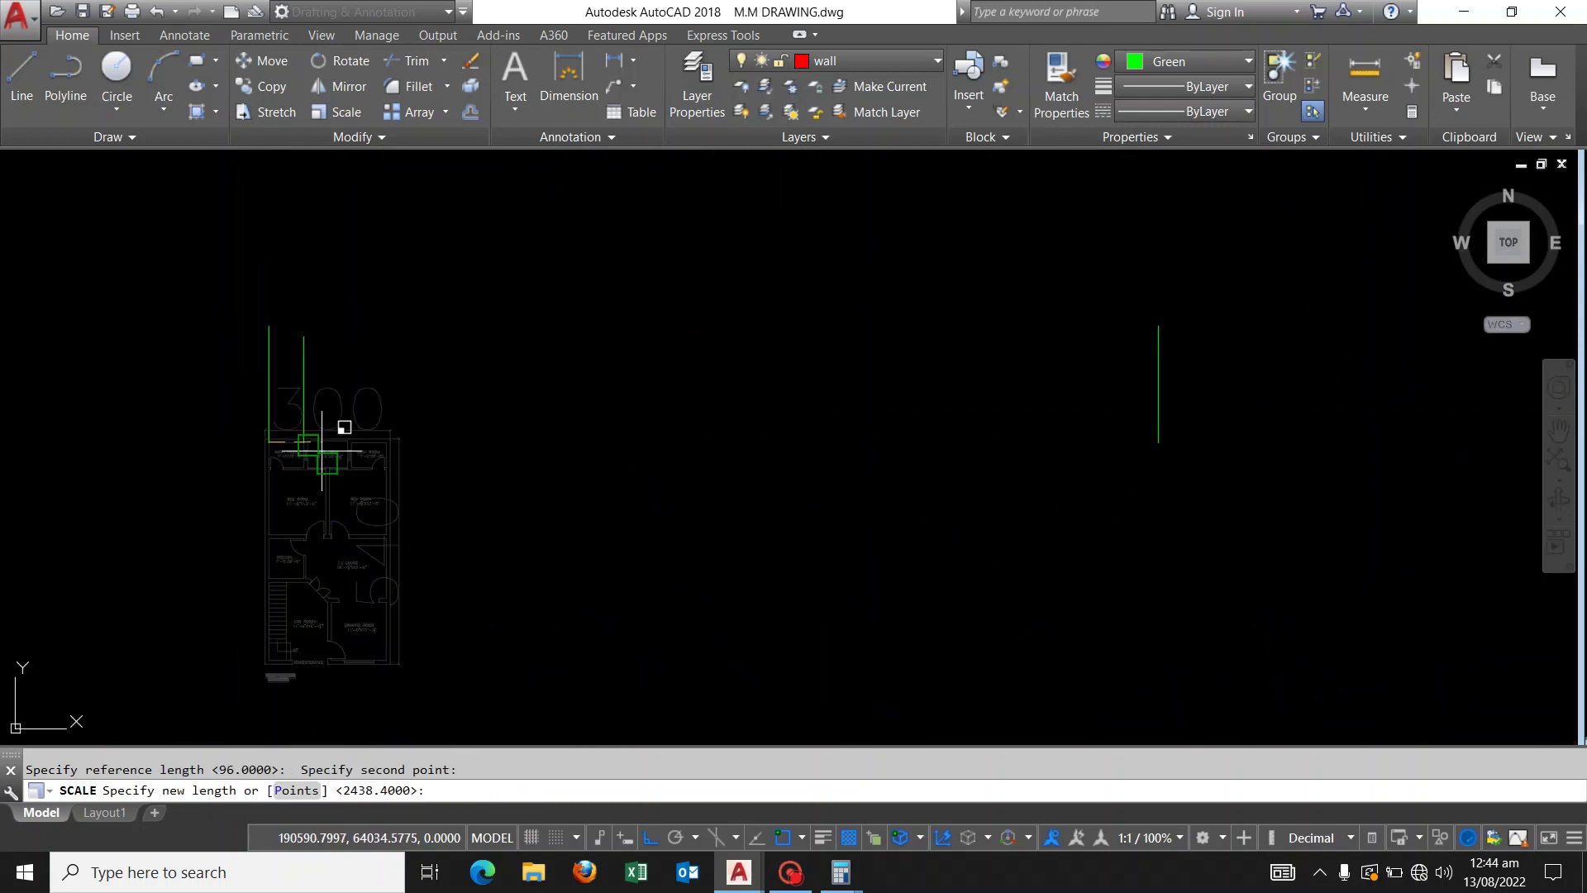
scroll(868, 471, "up", 3)
scroll(1207, 474, "up", 2)
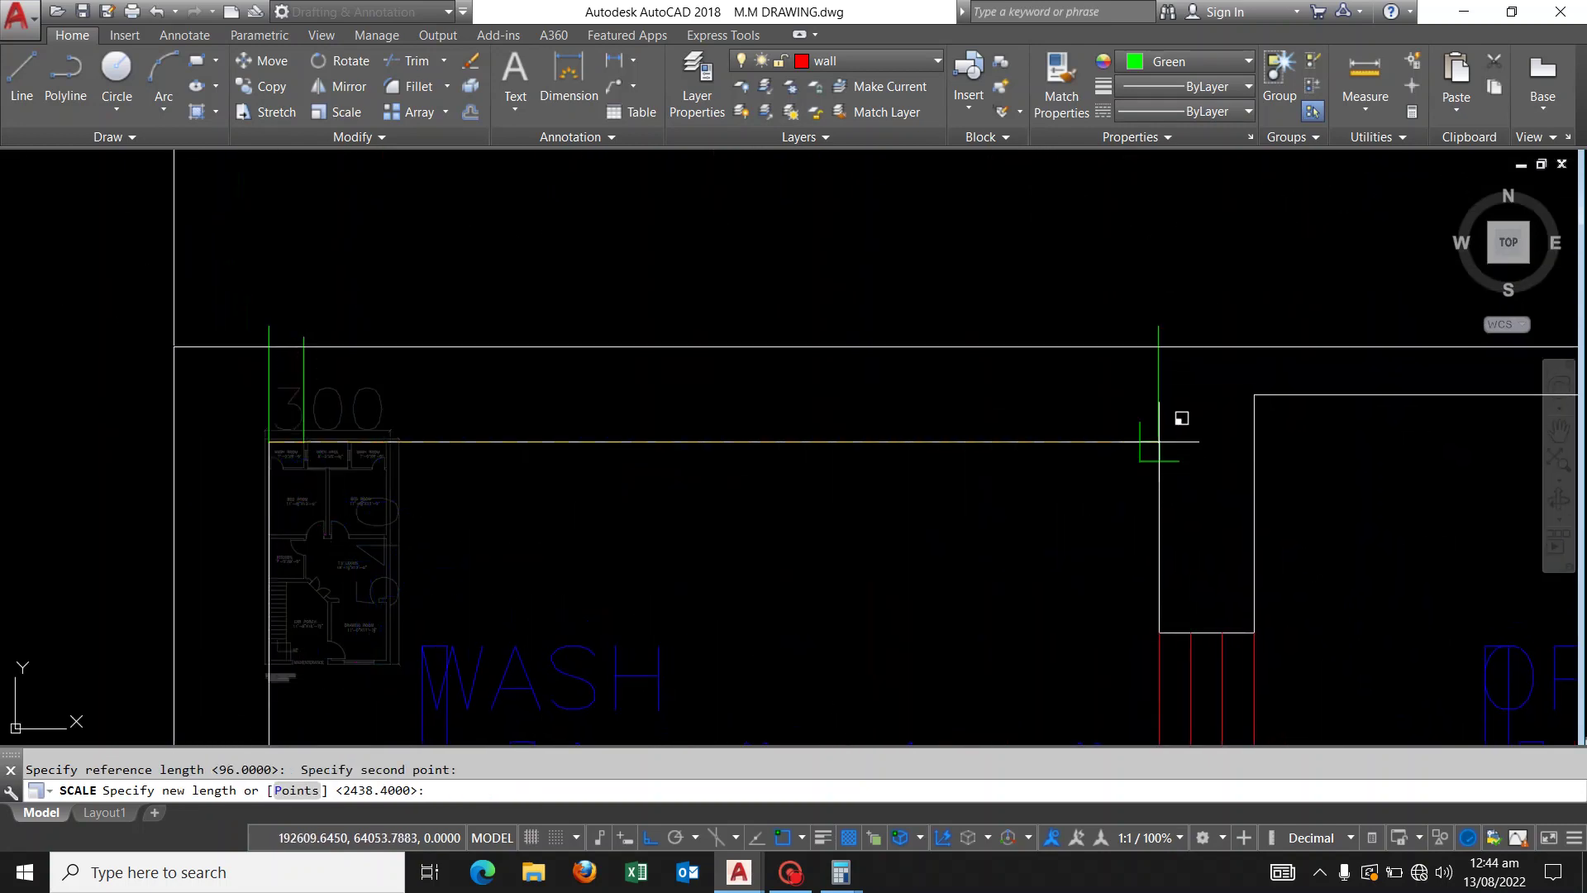
left_click(1176, 419)
scroll(576, 381, "down", 4)
key("Return")
key("Escape")
scroll(914, 326, "up", 6)
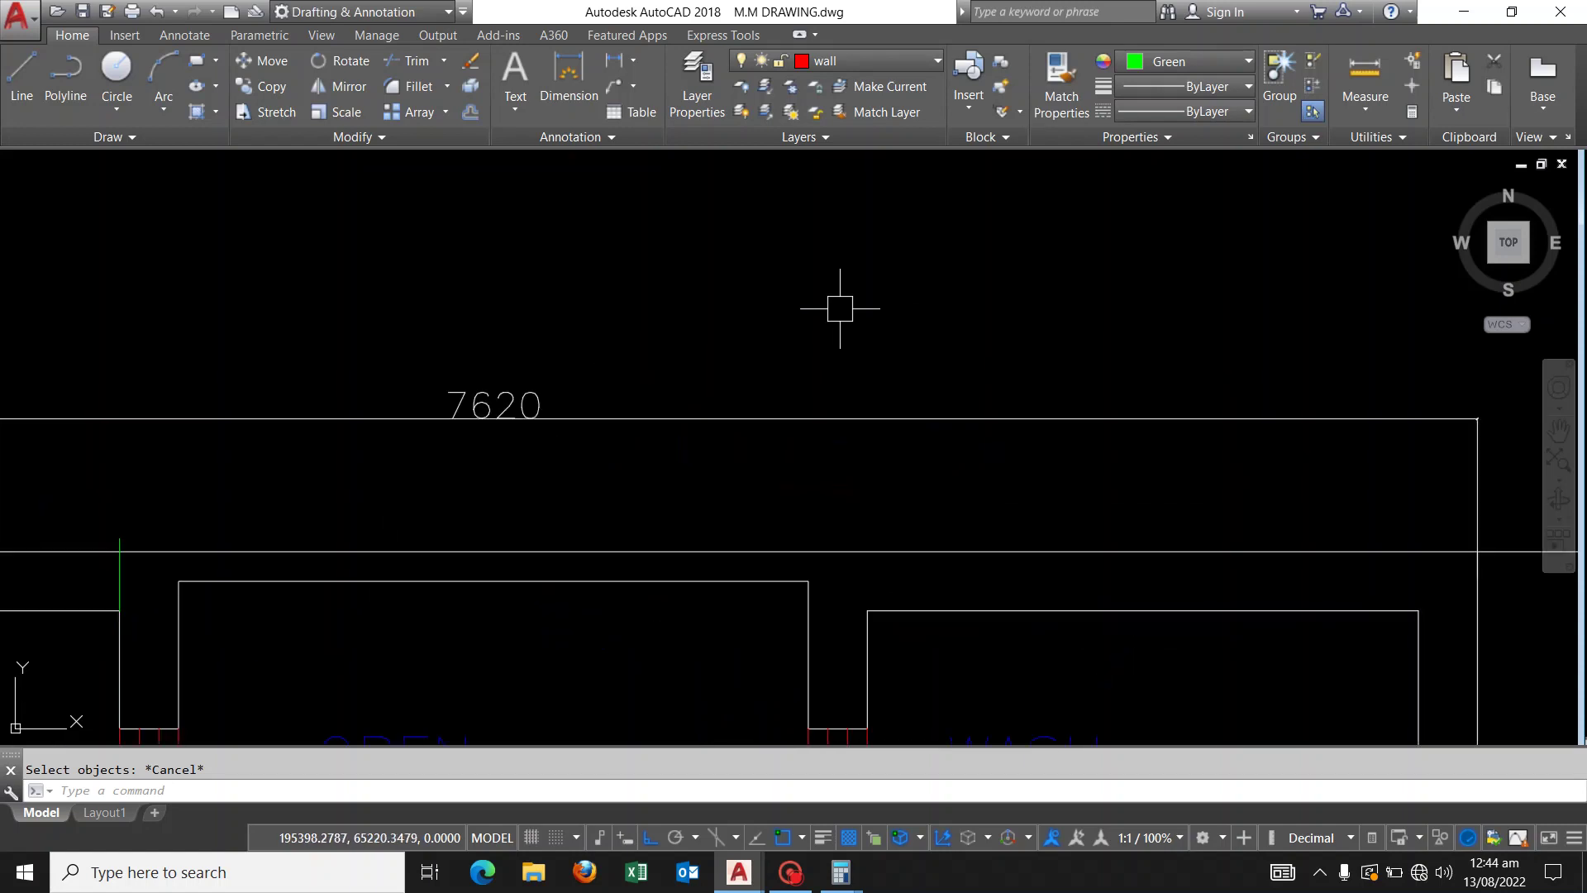
scroll(835, 308, "down", 2)
scroll(824, 278, "down", 2)
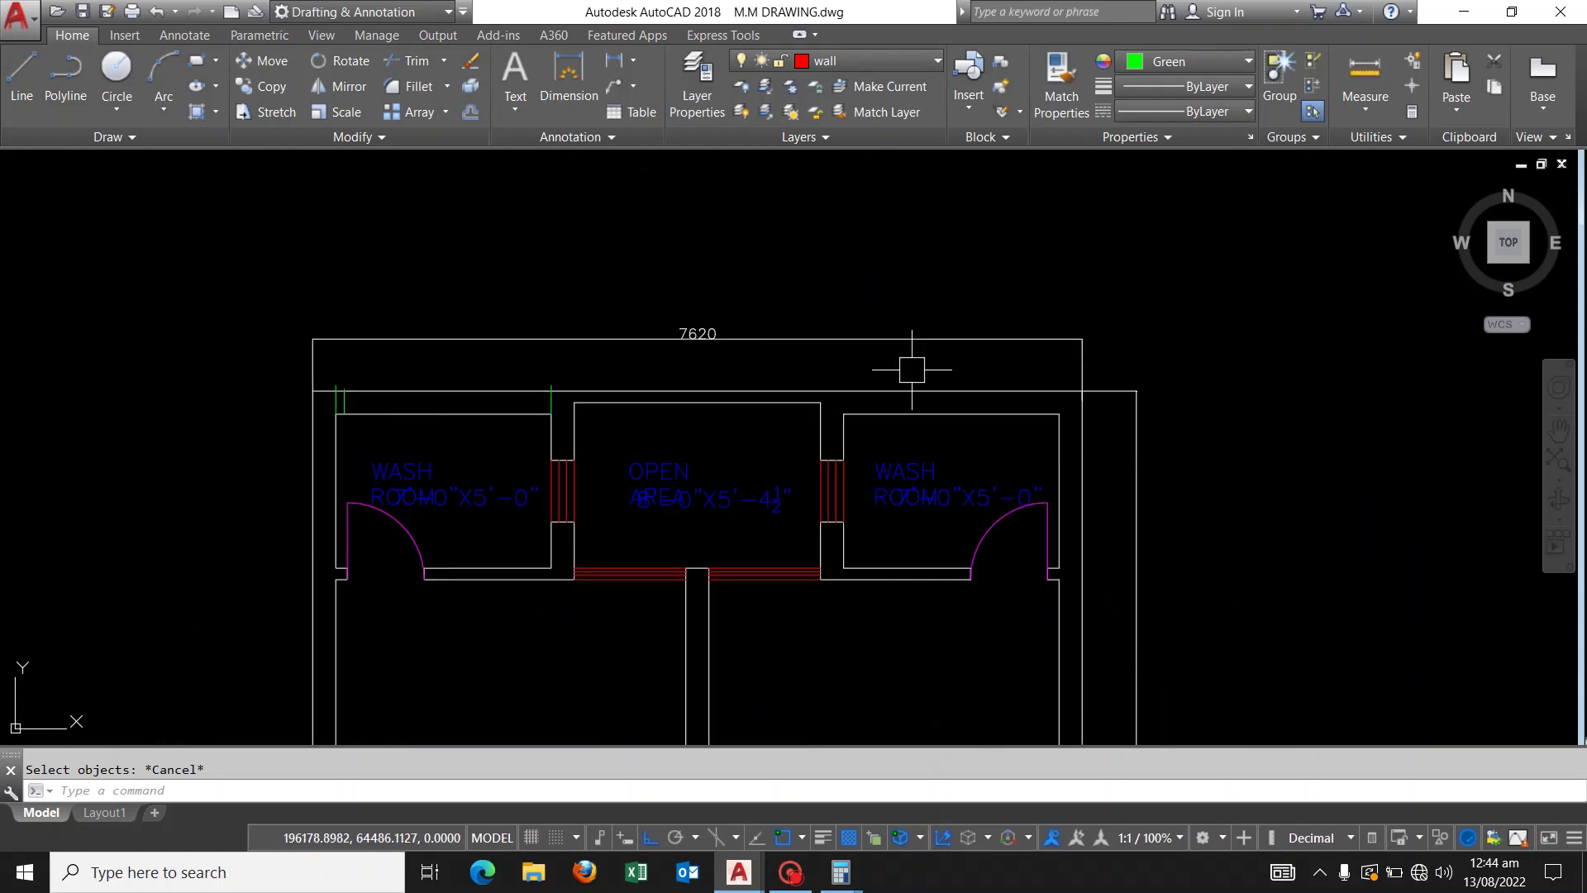
Compute 25 × 12 × 25.4 in Calculator, giving 7,620 mm
key("alt+Tab")
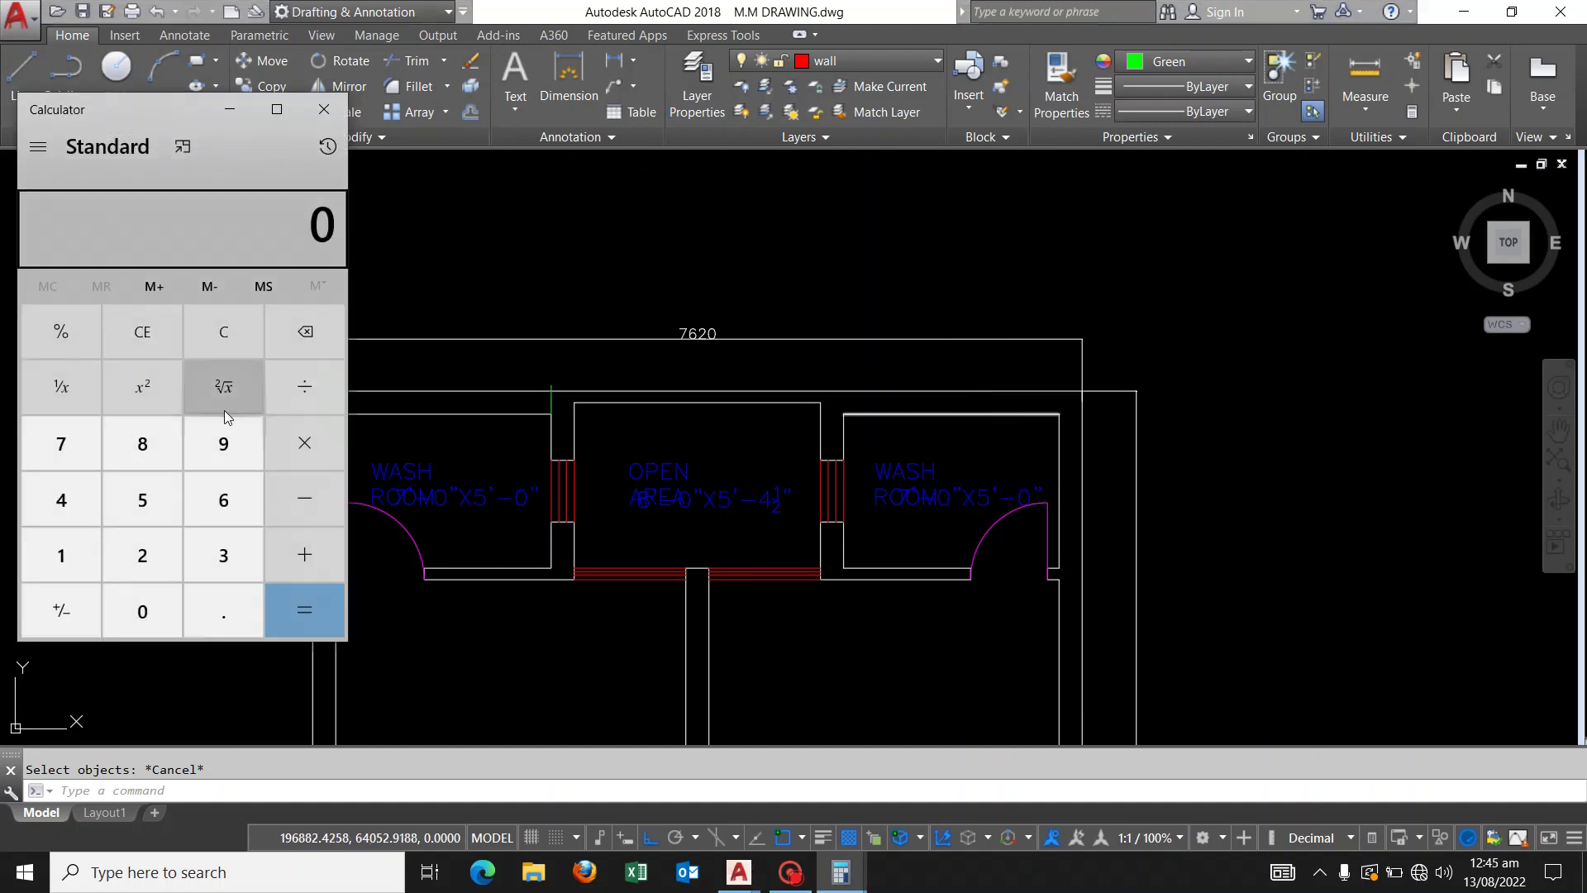
type("25")
type("*")
type("12")
key("Return")
type("*")
type("25")
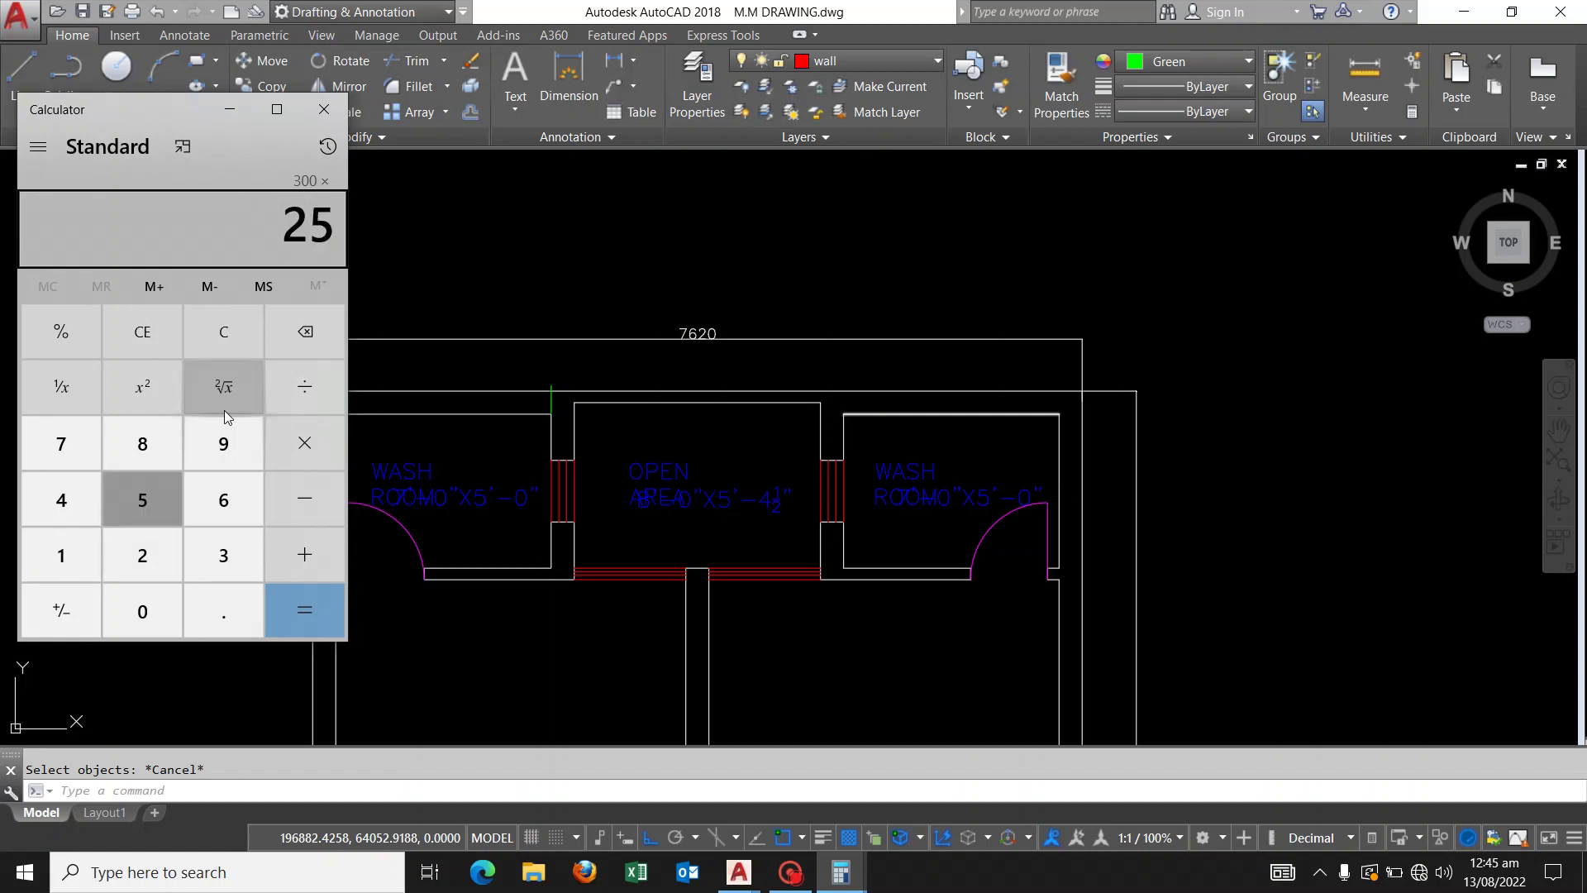
type(".4")
key("Return")
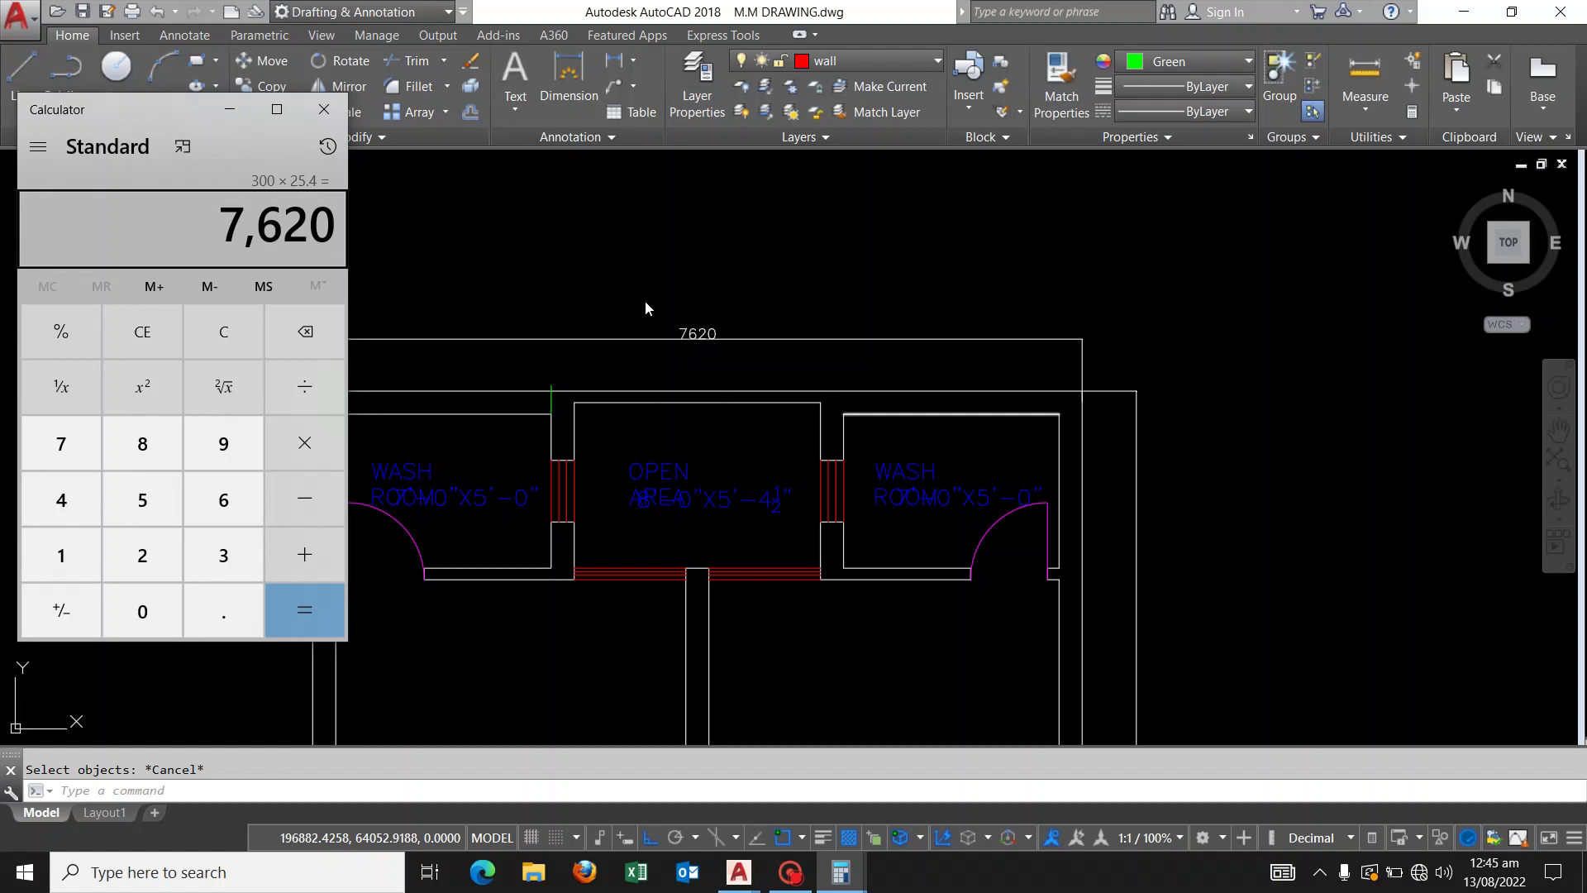
Add a vertical 1524 linear dimension beside the right wash room wall
left_click(716, 263)
scroll(716, 268, "down", 2)
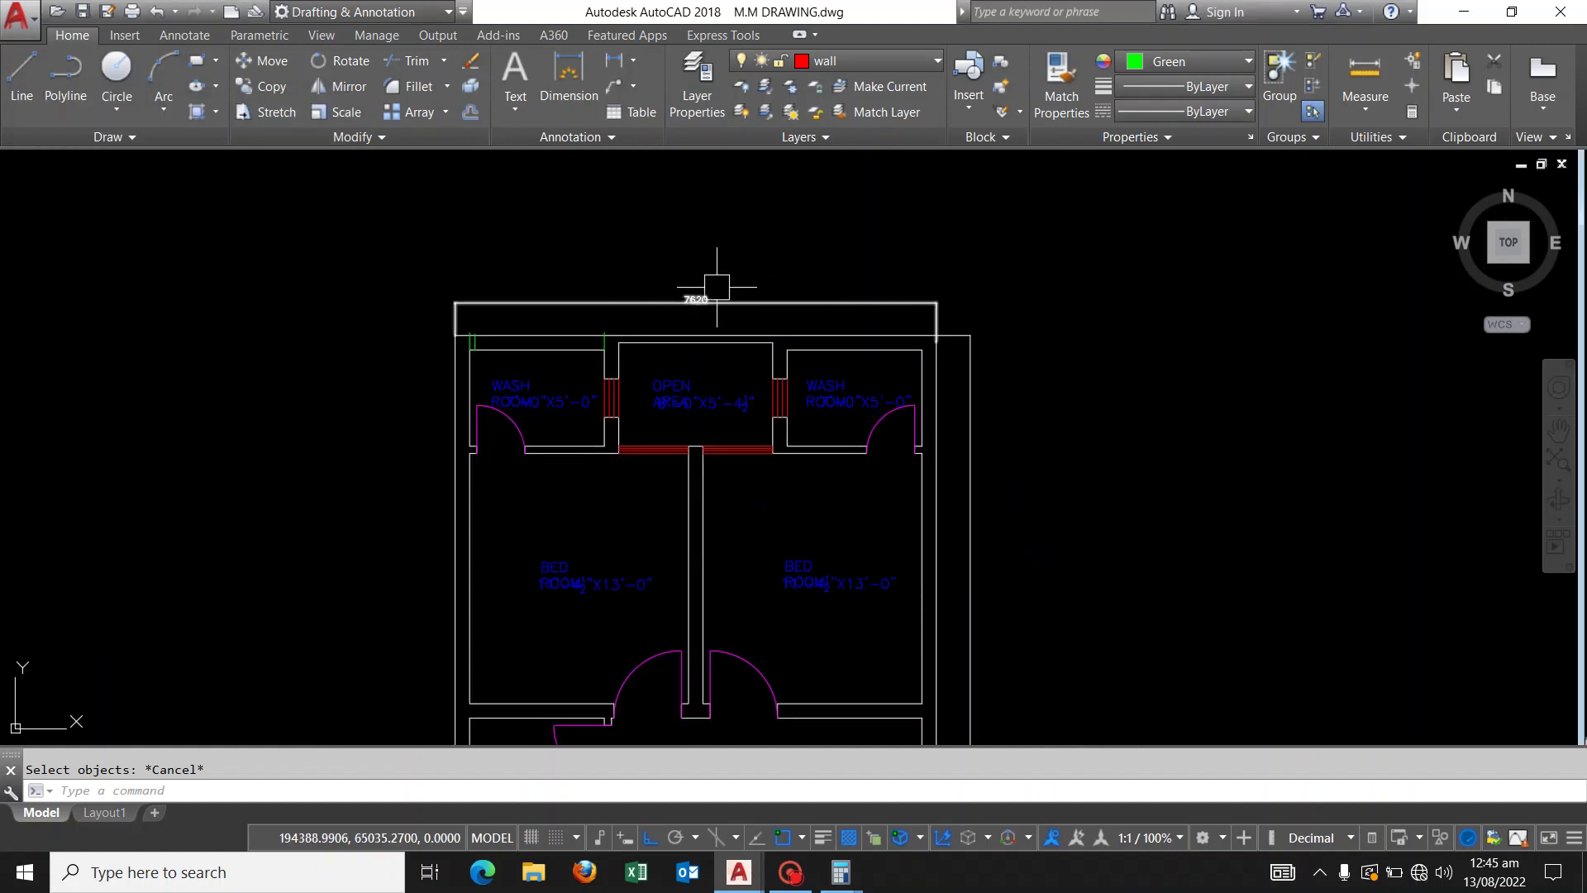
scroll(715, 286, "up", 3)
scroll(708, 276, "down", 1)
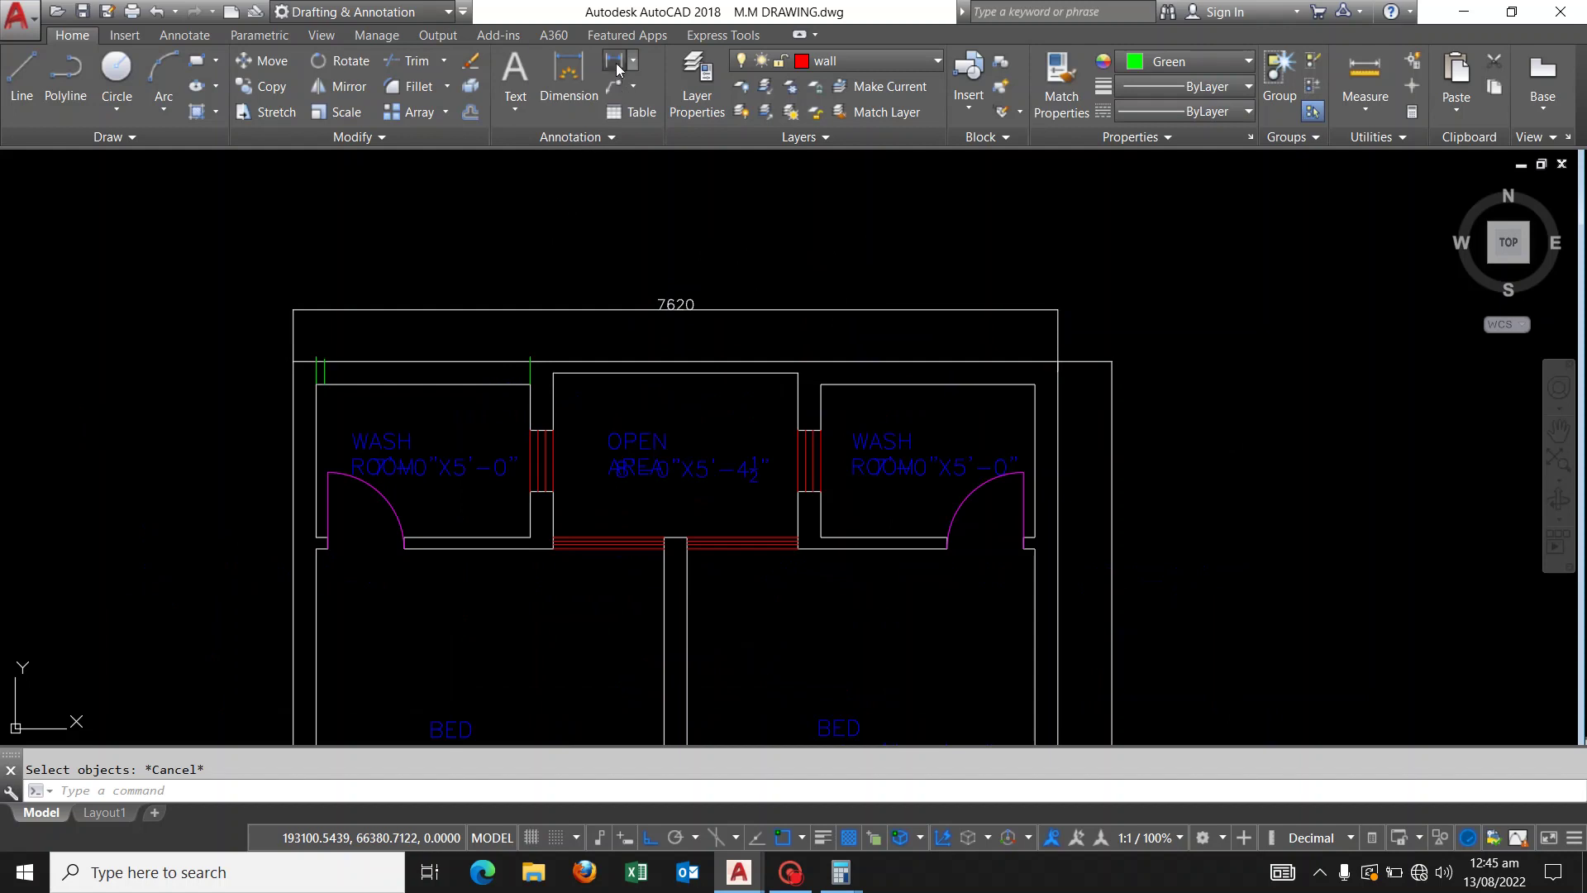
left_click(616, 70)
scroll(1040, 413, "up", 4)
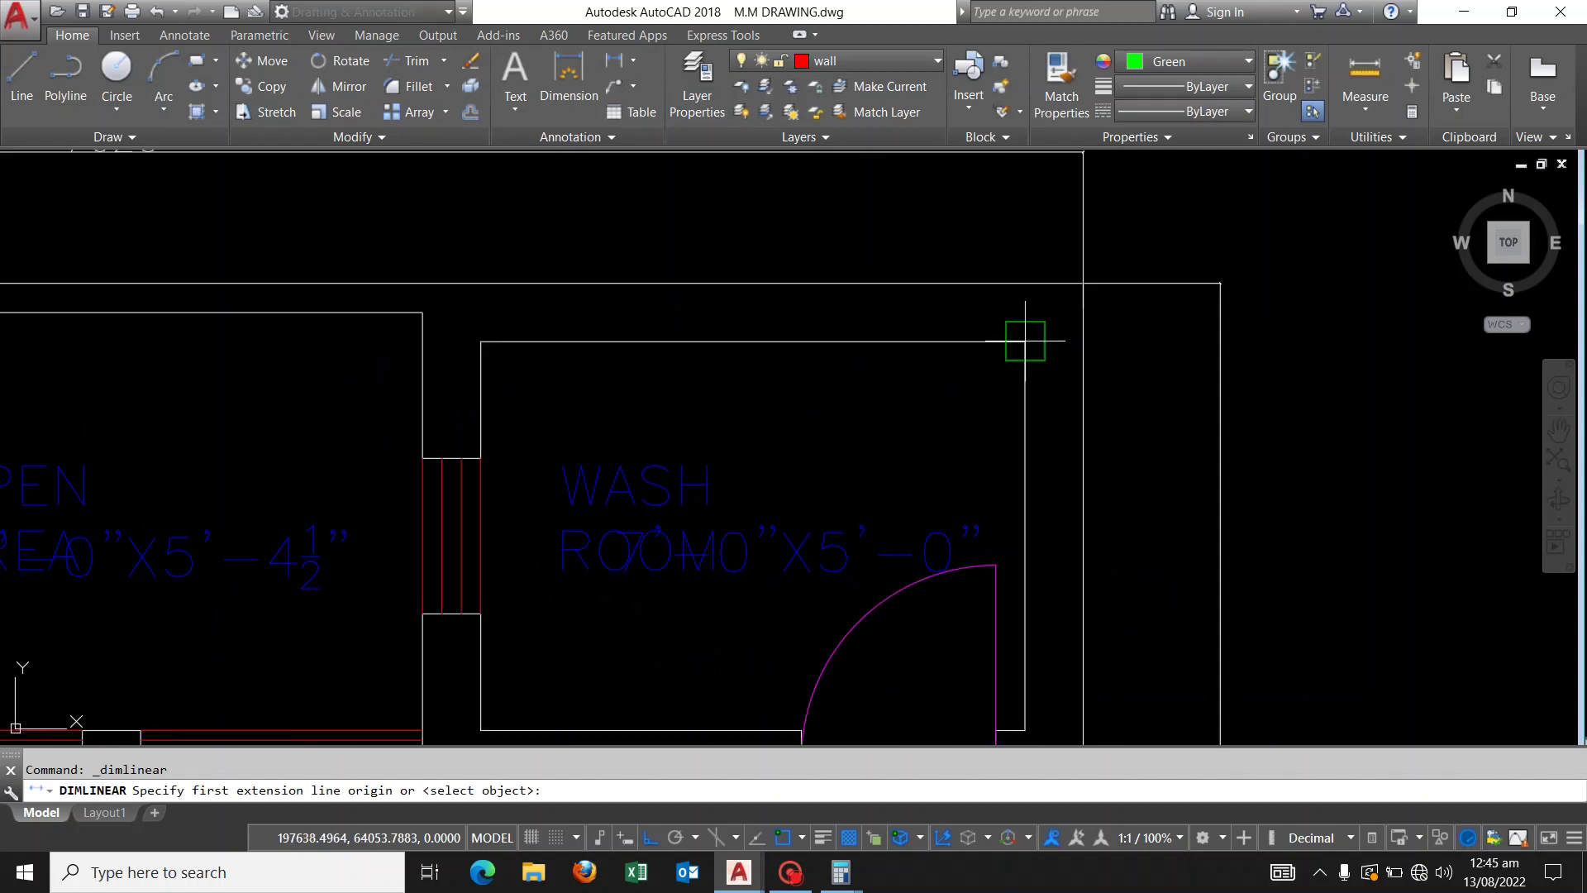
left_click(1025, 340)
scroll(1025, 340, "down", 2)
left_click(1016, 582)
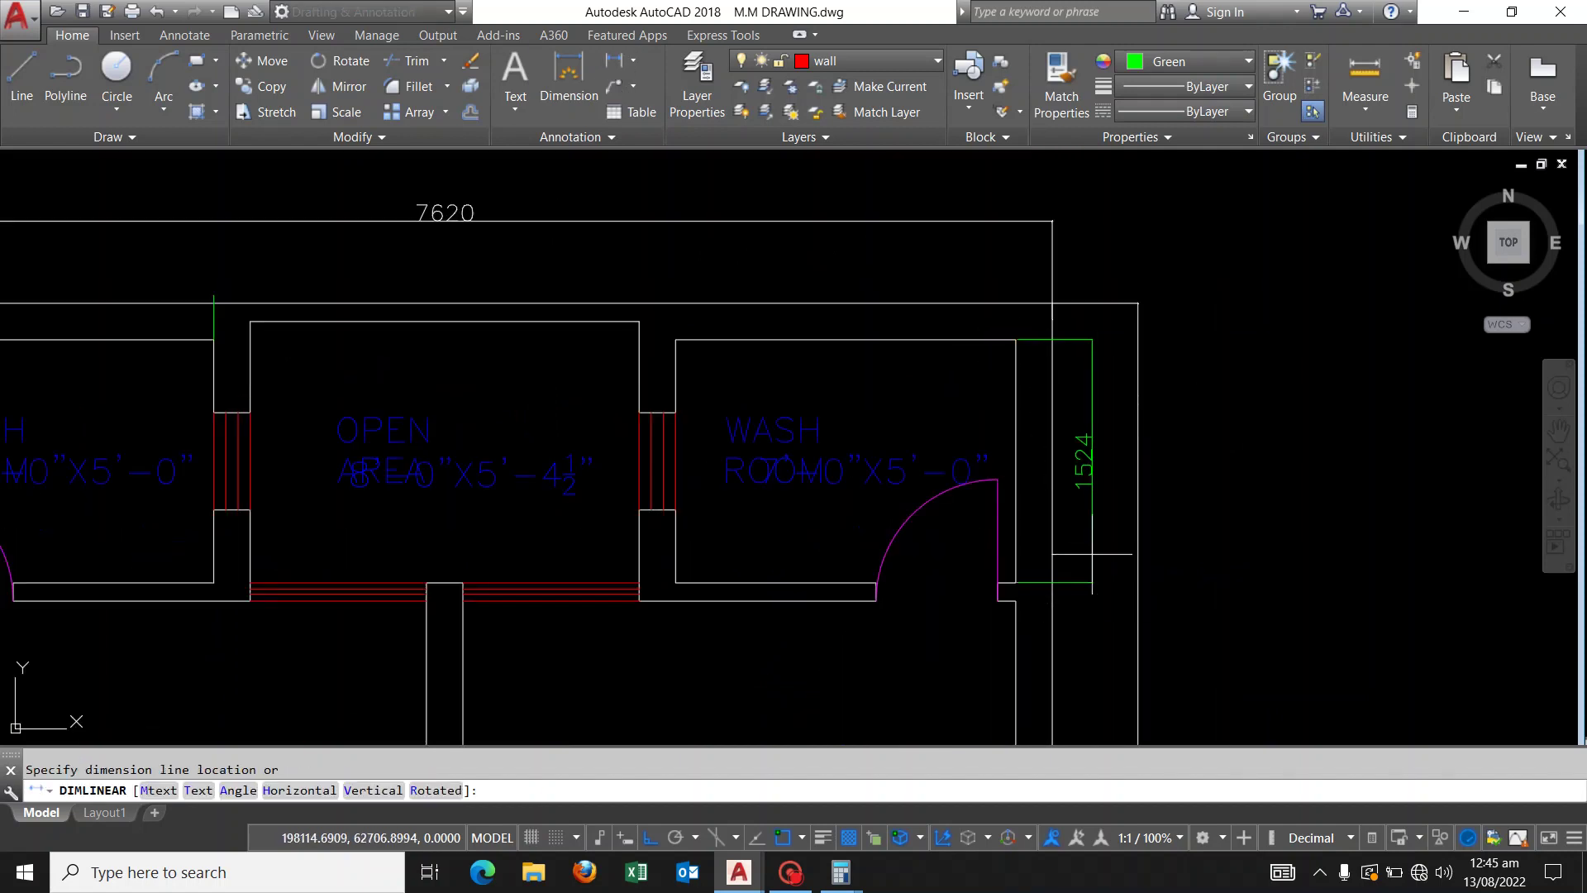
left_click(1092, 554)
Pan and zoom the view to bring the bedrooms into view
middle_click_drag(984, 460, 829, 276)
scroll(829, 276, "down", 1)
middle_click_drag(772, 443, 716, 267)
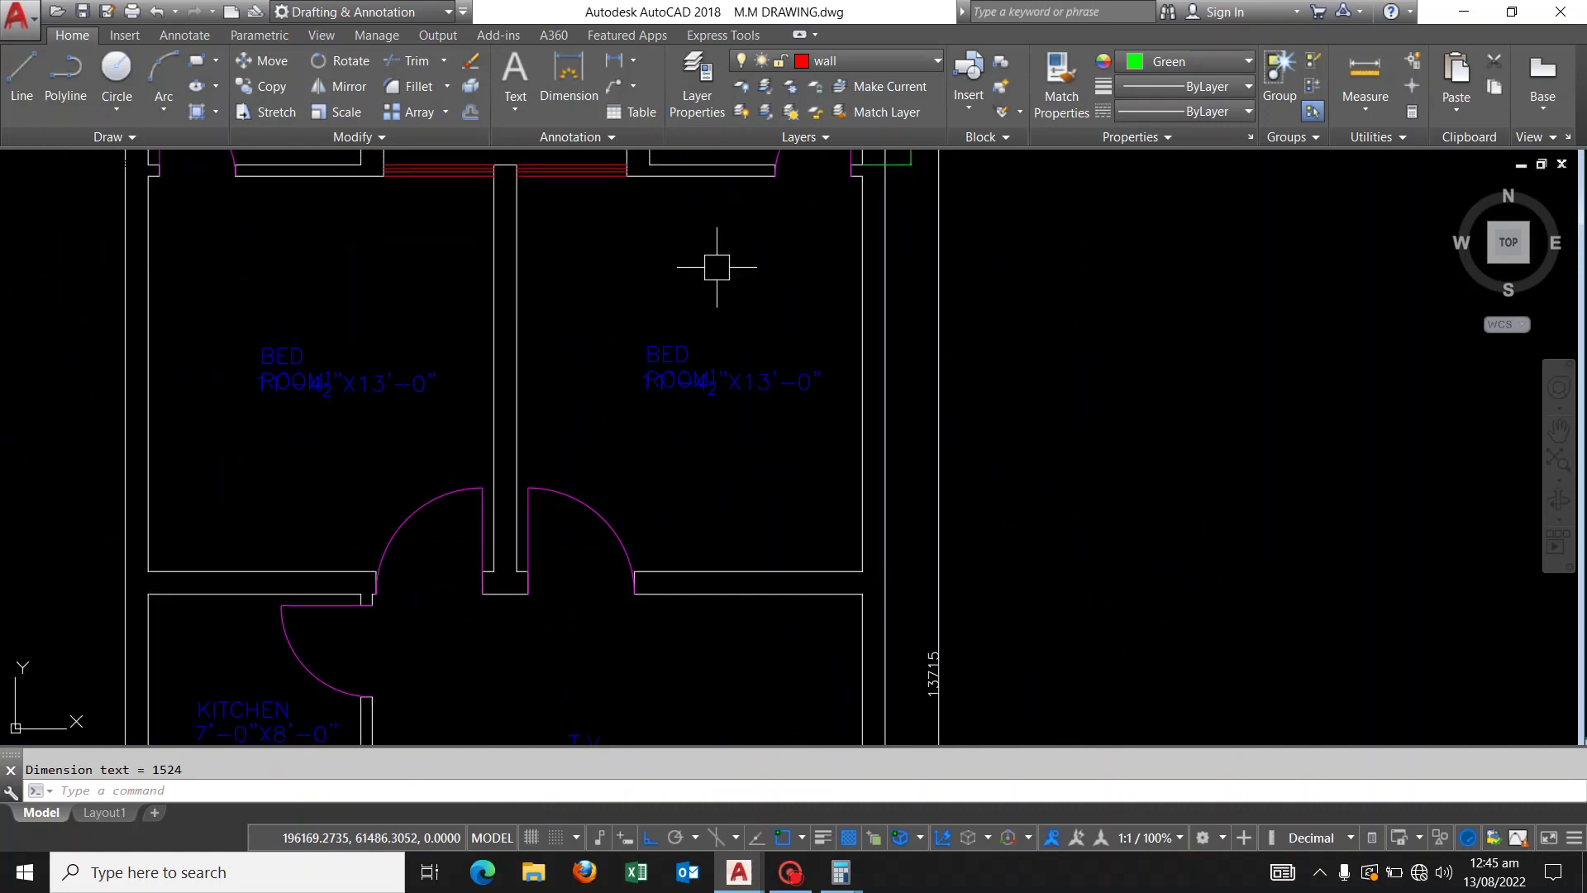
scroll(717, 267, "down", 3)
scroll(439, 507, "up", 3)
scroll(772, 496, "up", 1)
scroll(600, 361, "up", 3)
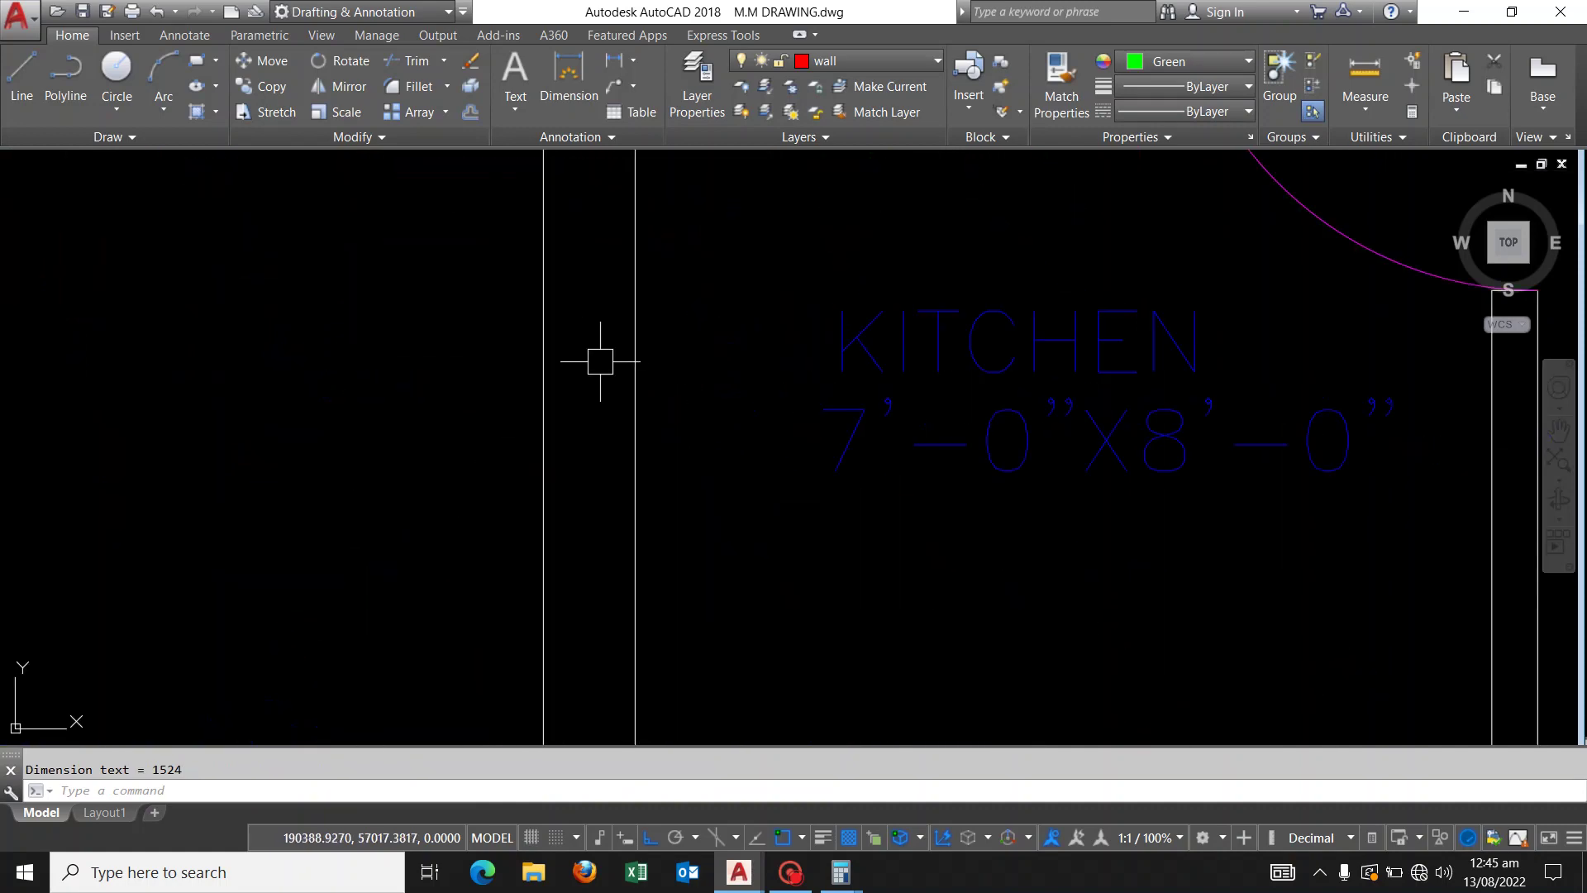
scroll(694, 454, "down", 3)
scroll(658, 364, "up", 3)
scroll(648, 532, "down", 3)
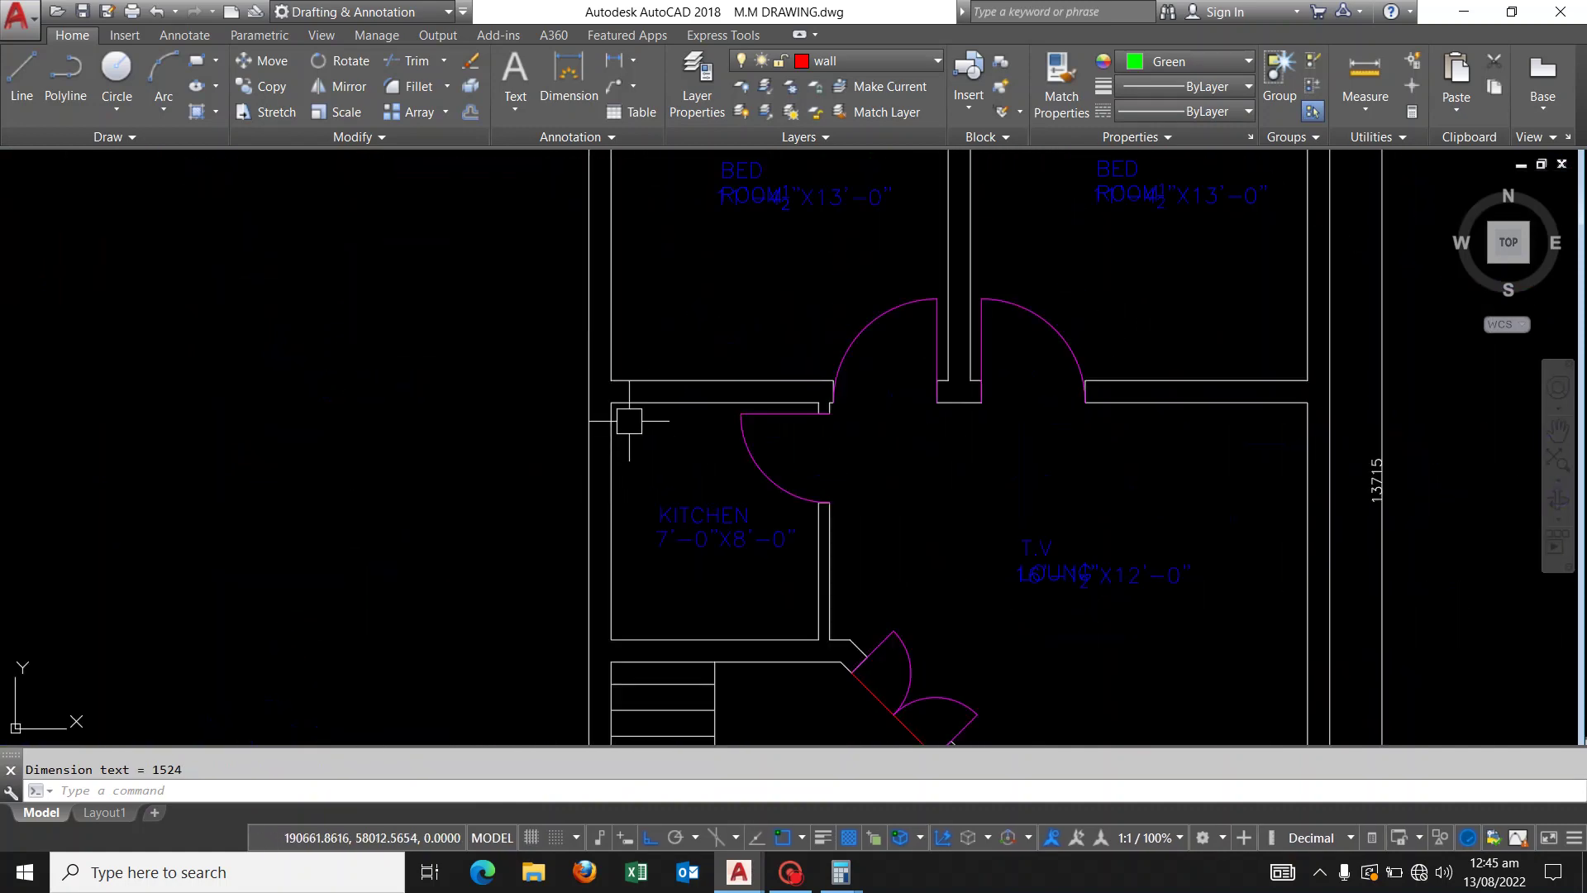
Zoom out and around the rescaled plan toward the original drawing
scroll(734, 312, "down", 2)
scroll(798, 453, "down", 3)
scroll(819, 549, "up", 5)
scroll(775, 538, "down", 1)
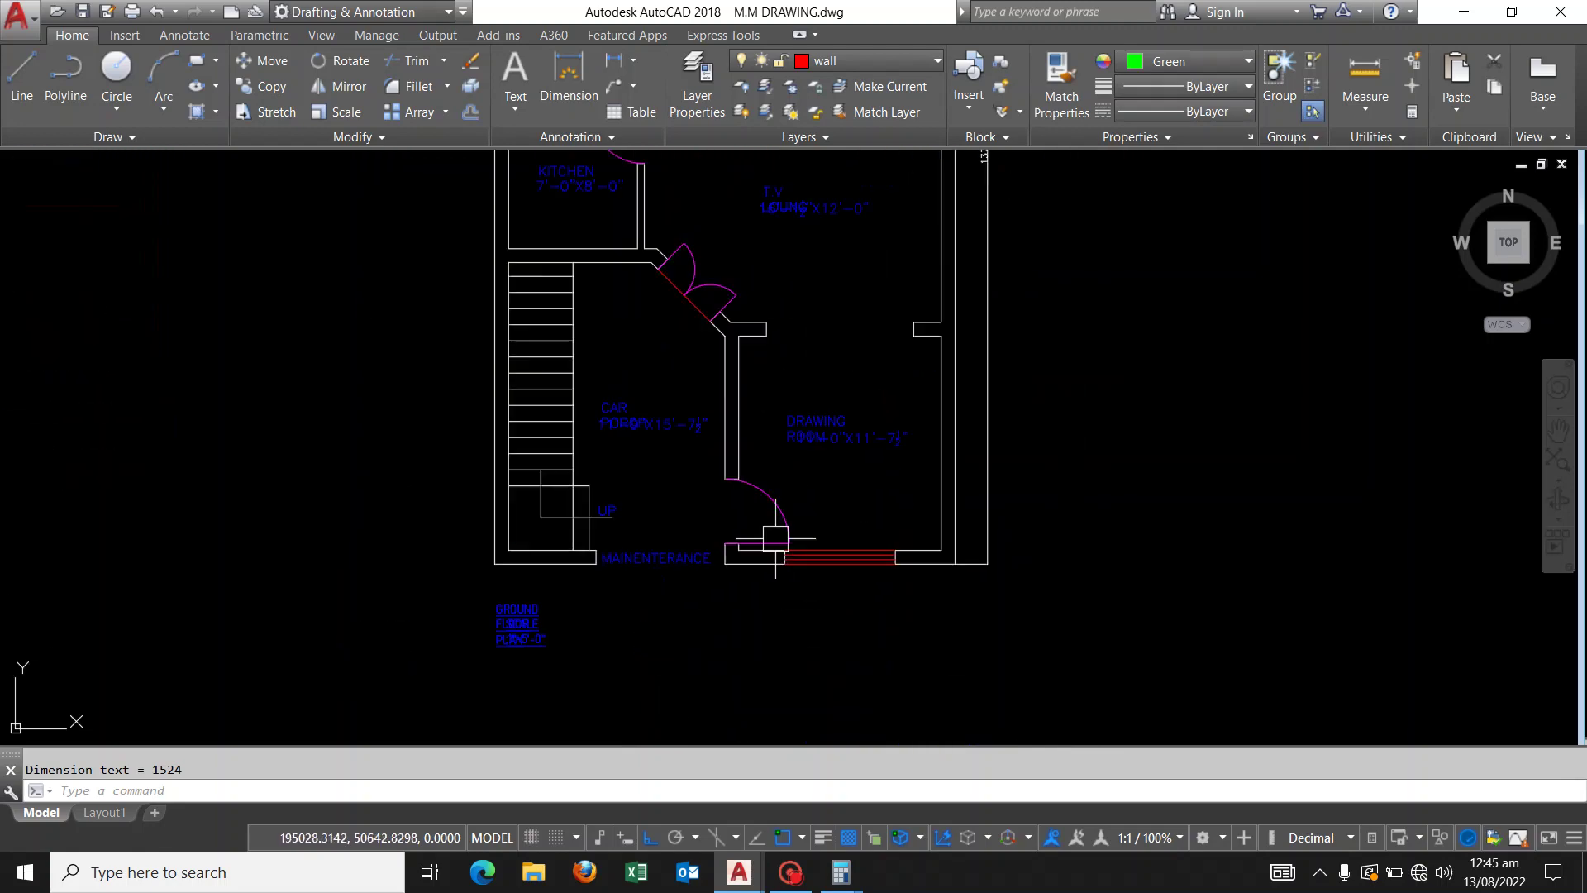
scroll(776, 538, "down", 3)
scroll(687, 256, "up", 3)
scroll(757, 469, "down", 3)
scroll(727, 276, "up", 3)
scroll(728, 289, "up", 1)
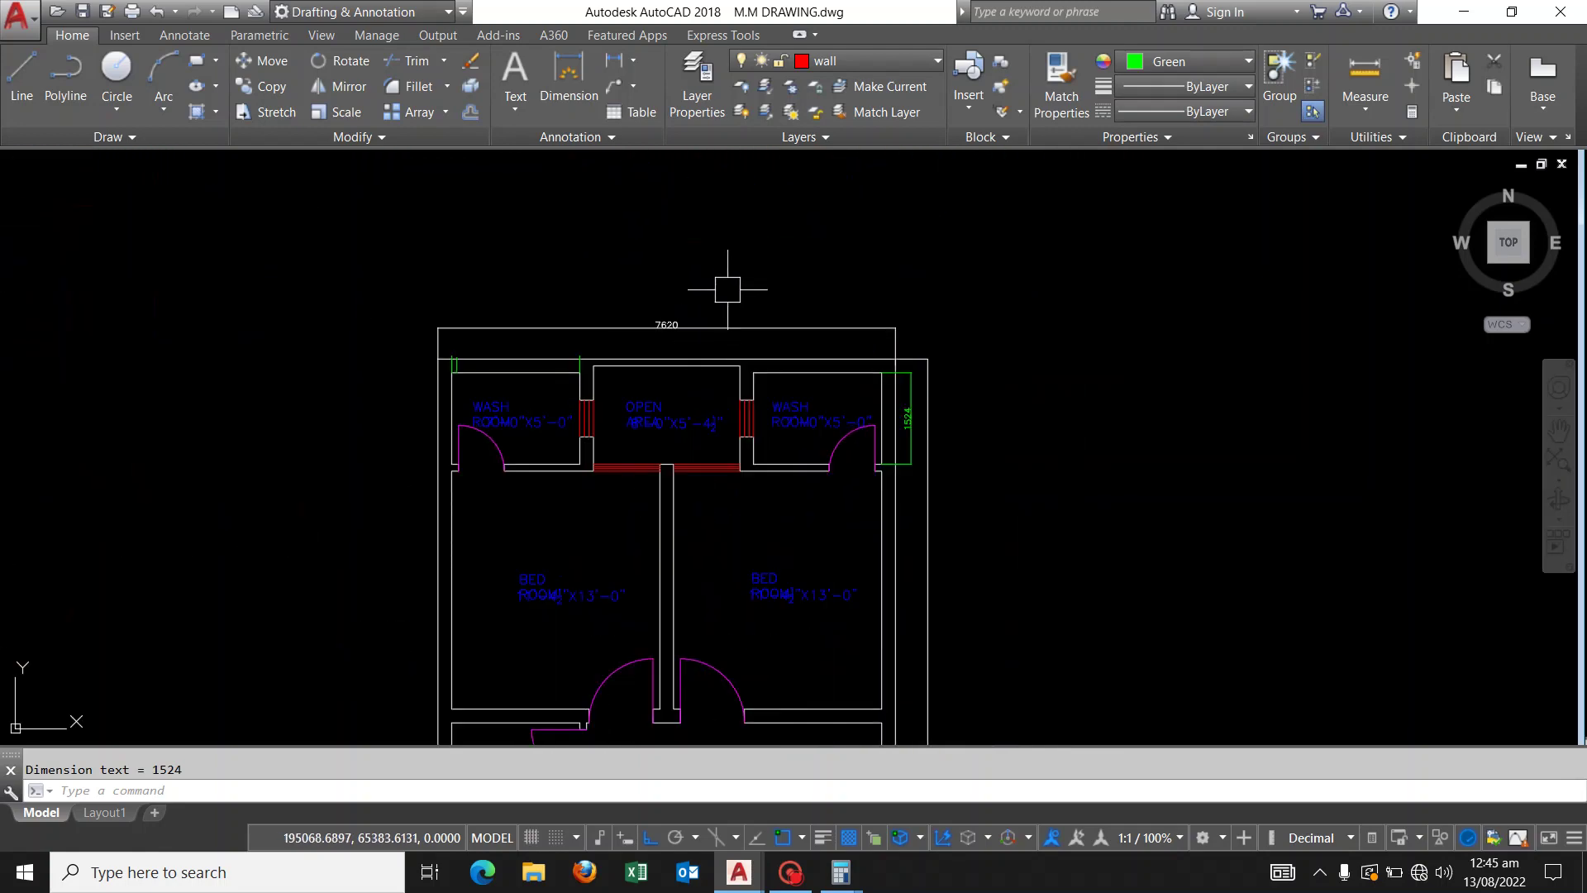
scroll(727, 289, "down", 2)
scroll(744, 289, "down", 4)
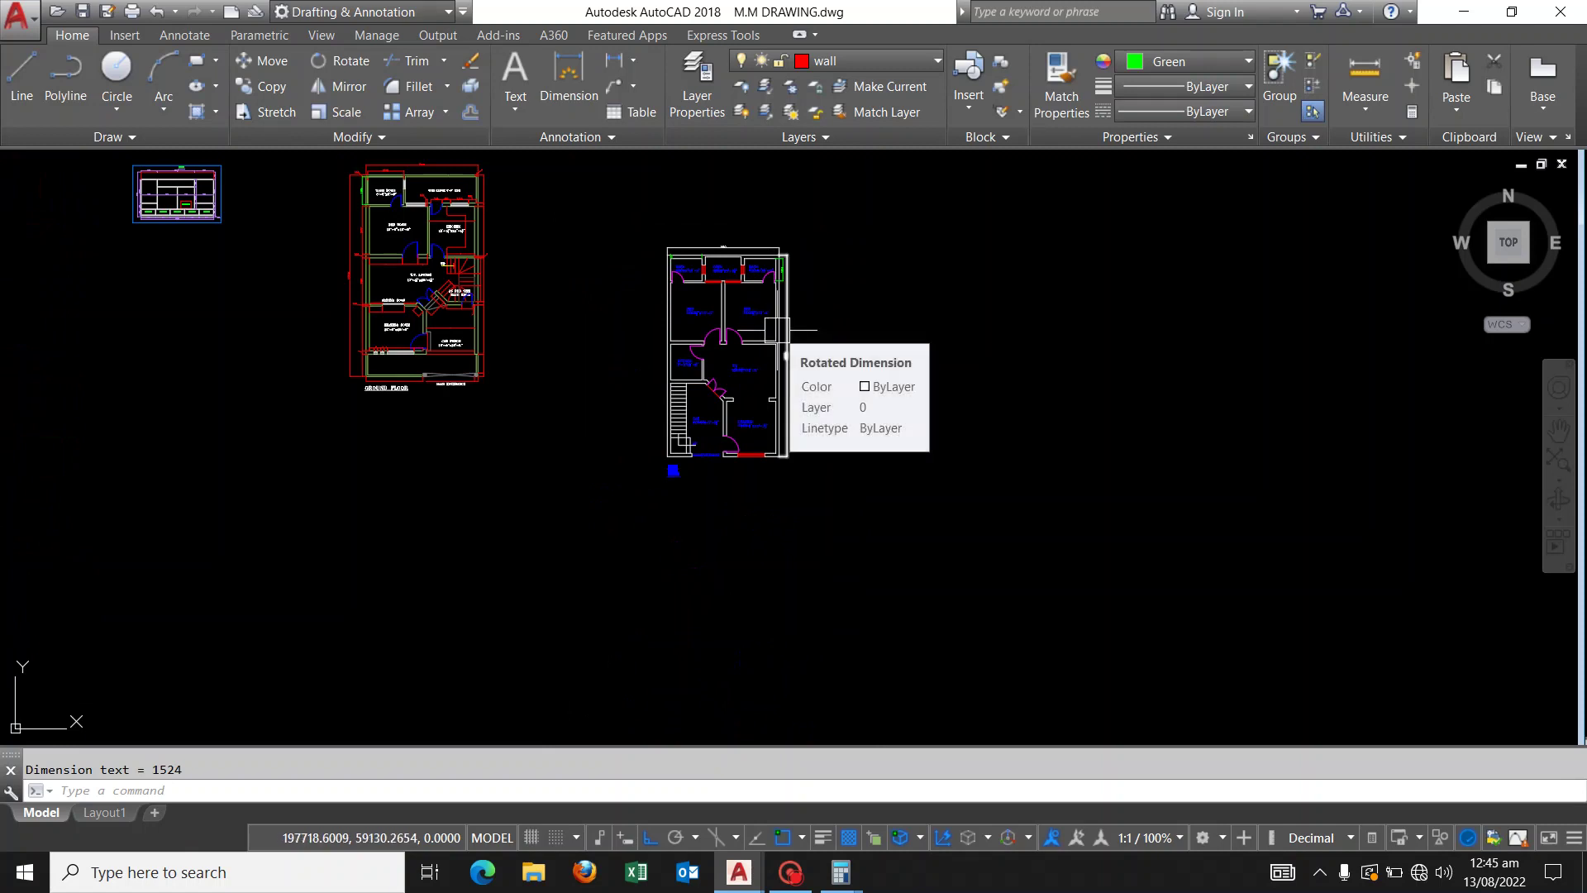
scroll(724, 342, "up", 4)
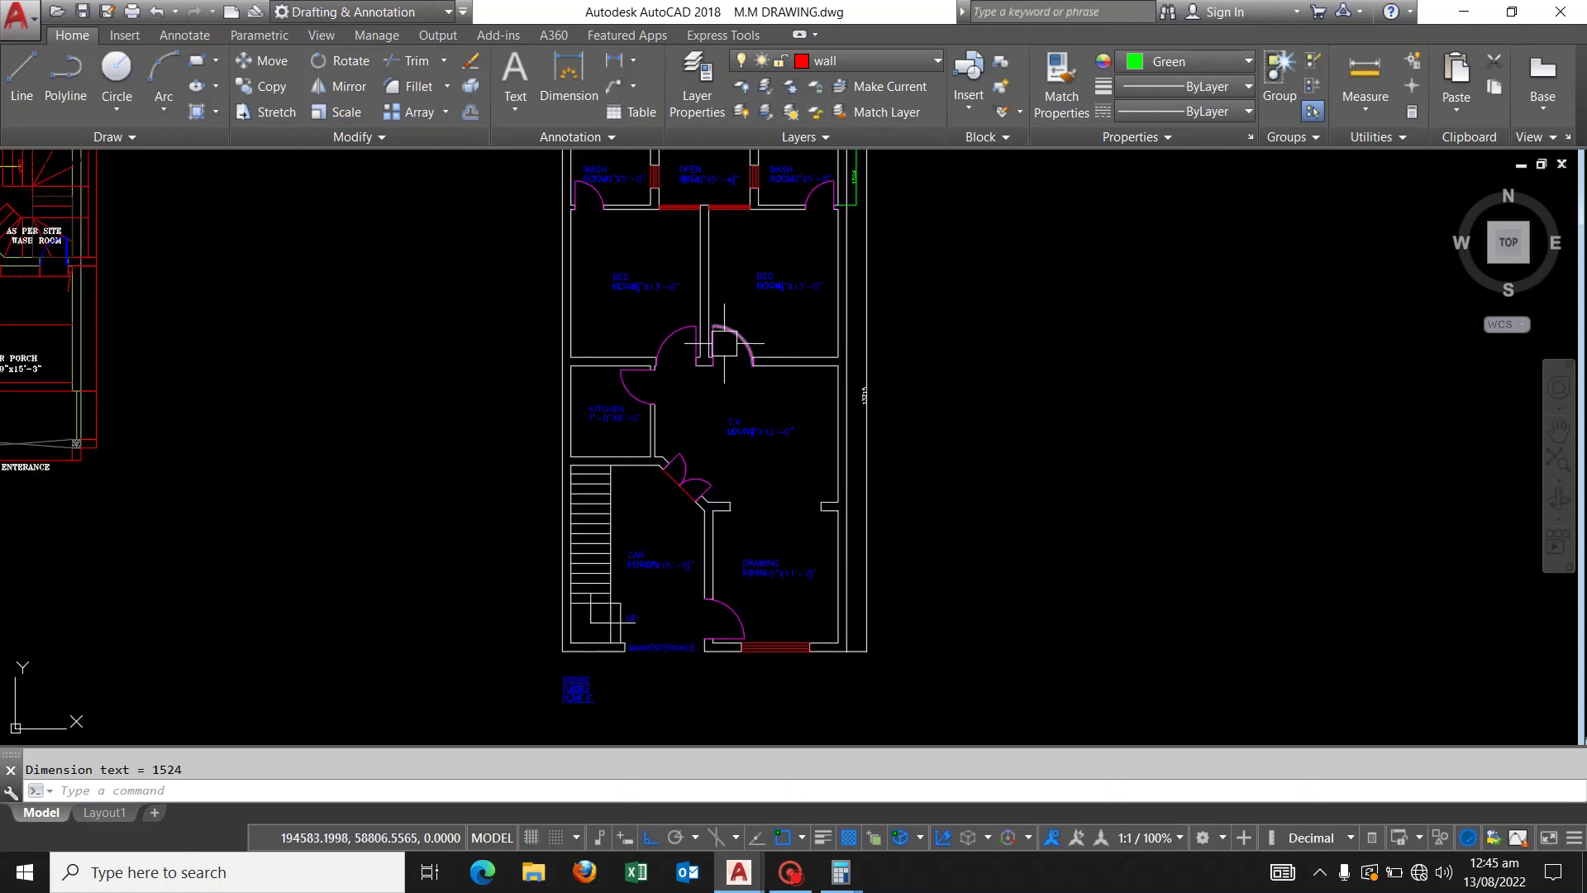
scroll(736, 338, "down", 1)
scroll(727, 356, "down", 3)
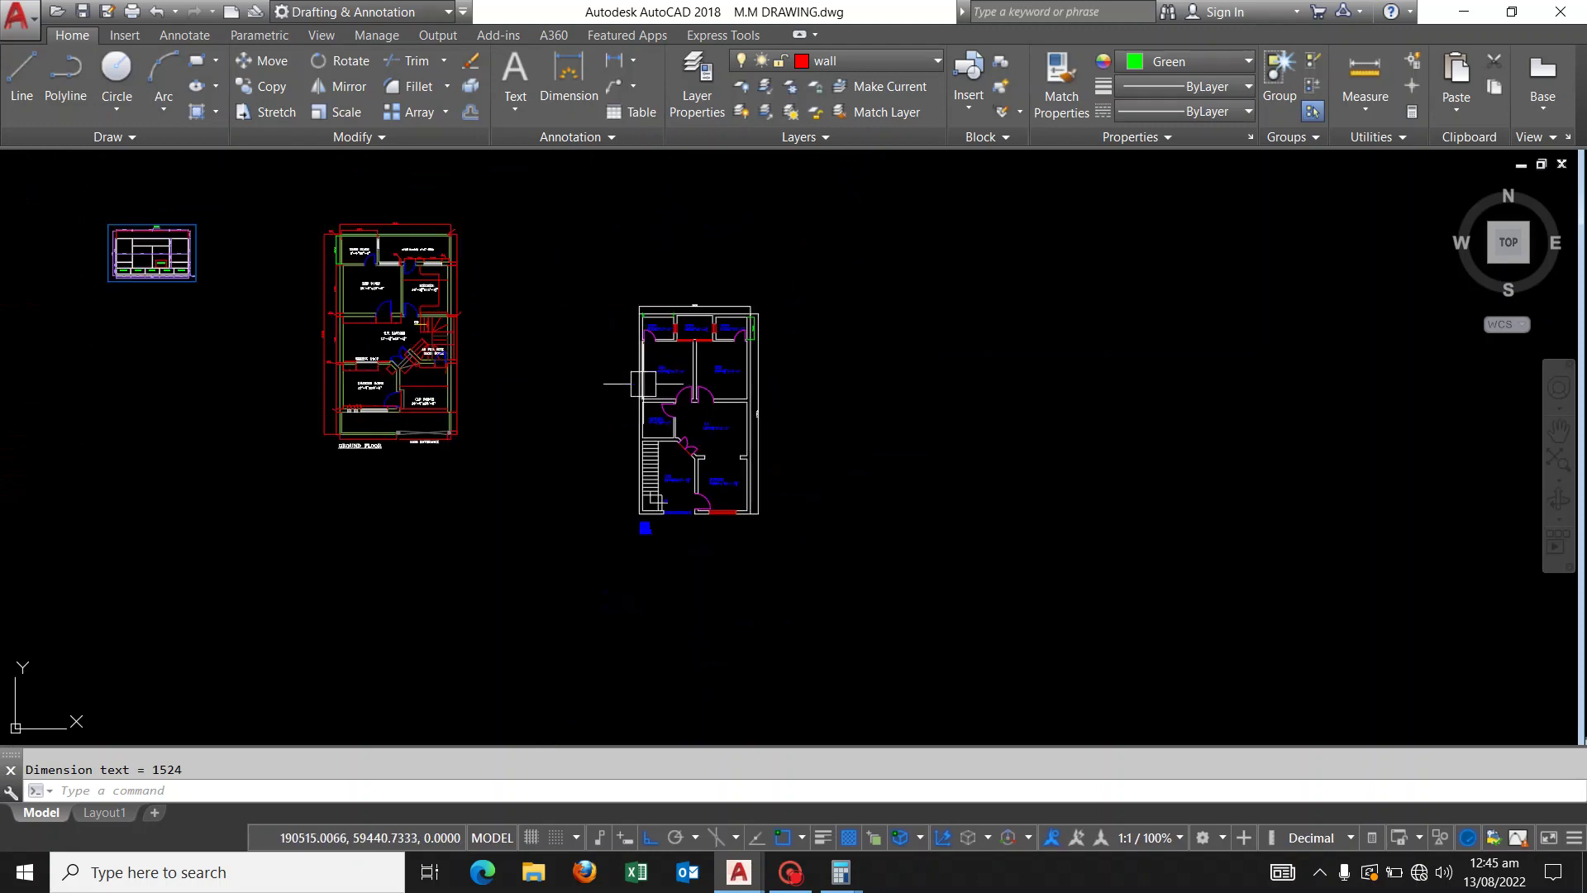
Pan over to the original ground-floor plan's kitchen and passage
middle_click_drag(647, 385, 688, 435)
scroll(760, 446, "up", 3)
scroll(830, 426, "down", 3)
middle_click_drag(425, 280, 513, 330)
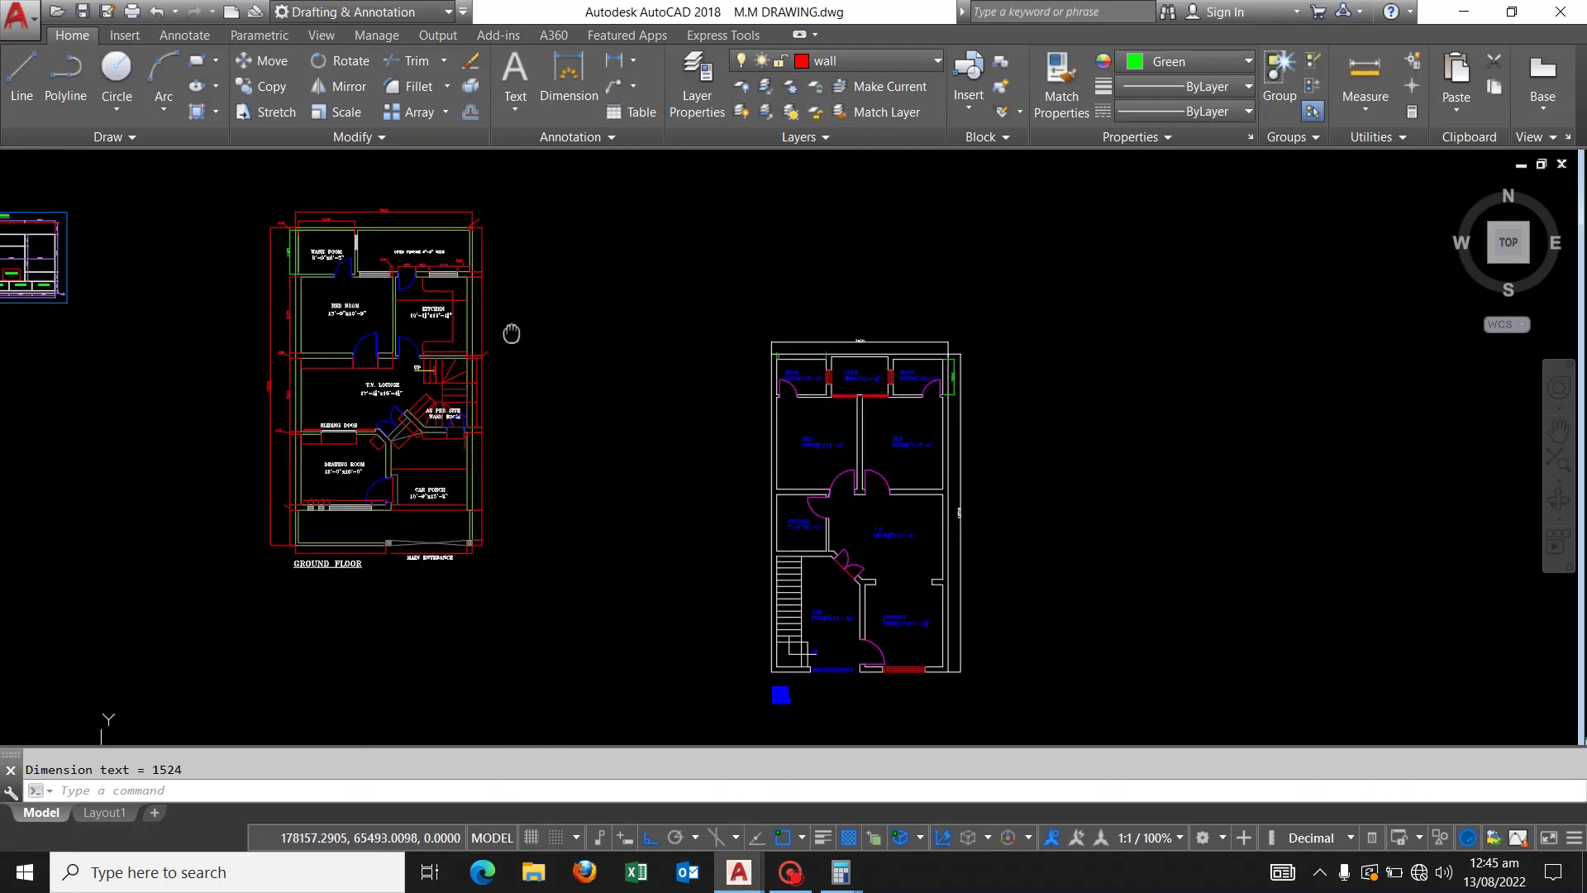
scroll(538, 356, "up", 2)
scroll(573, 388, "up", 4)
scroll(719, 372, "down", 5)
scroll(668, 323, "up", 3)
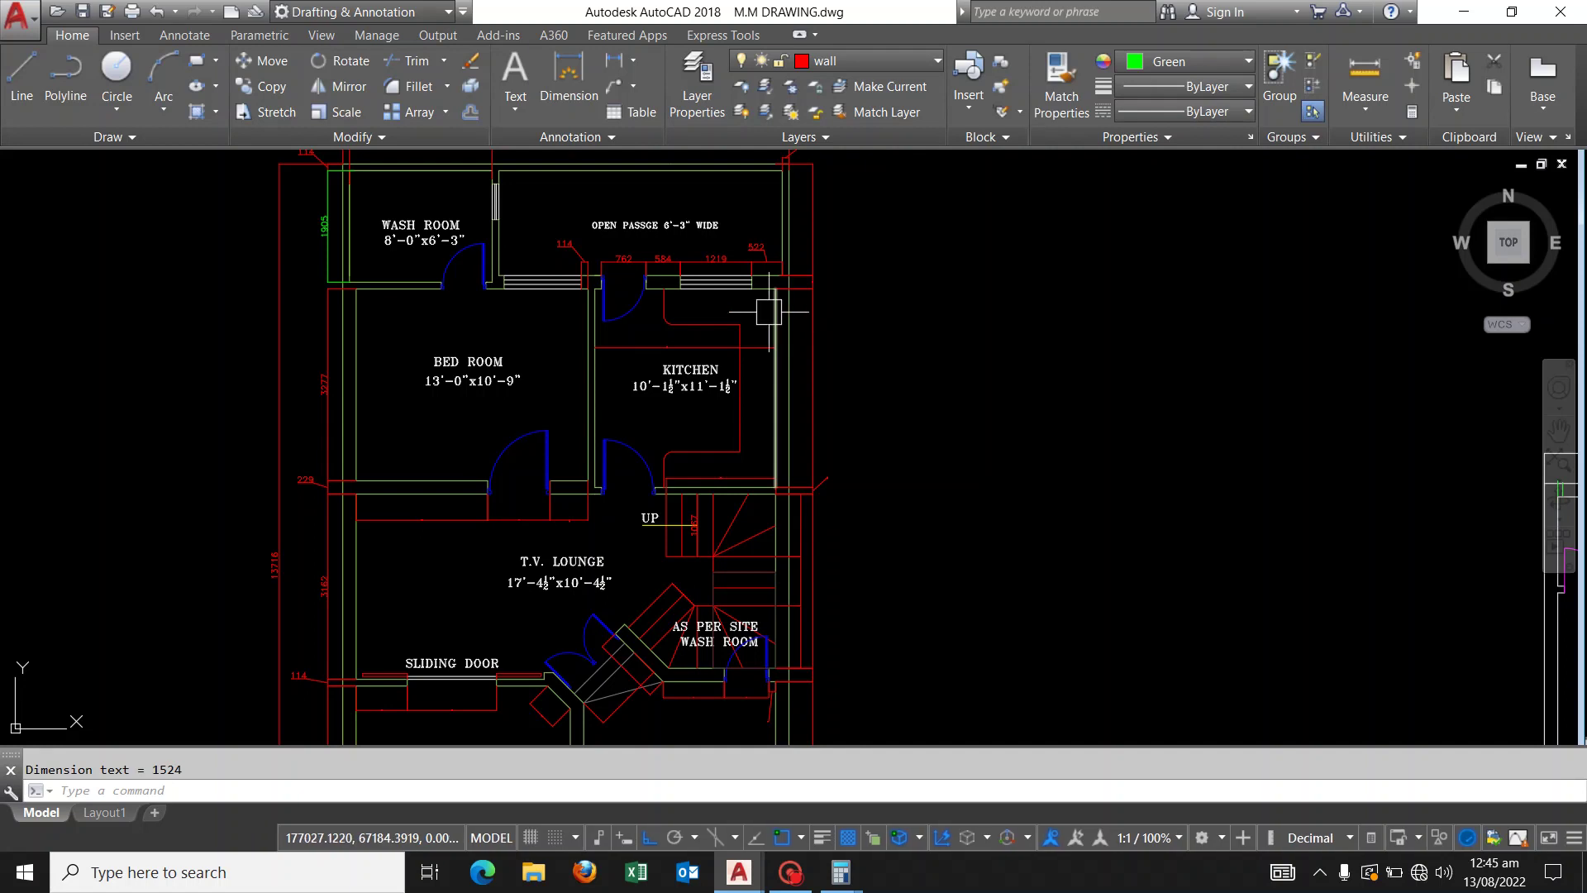
scroll(782, 325, "down", 3)
scroll(820, 327, "down", 1)
middle_click_drag(820, 326, 760, 308)
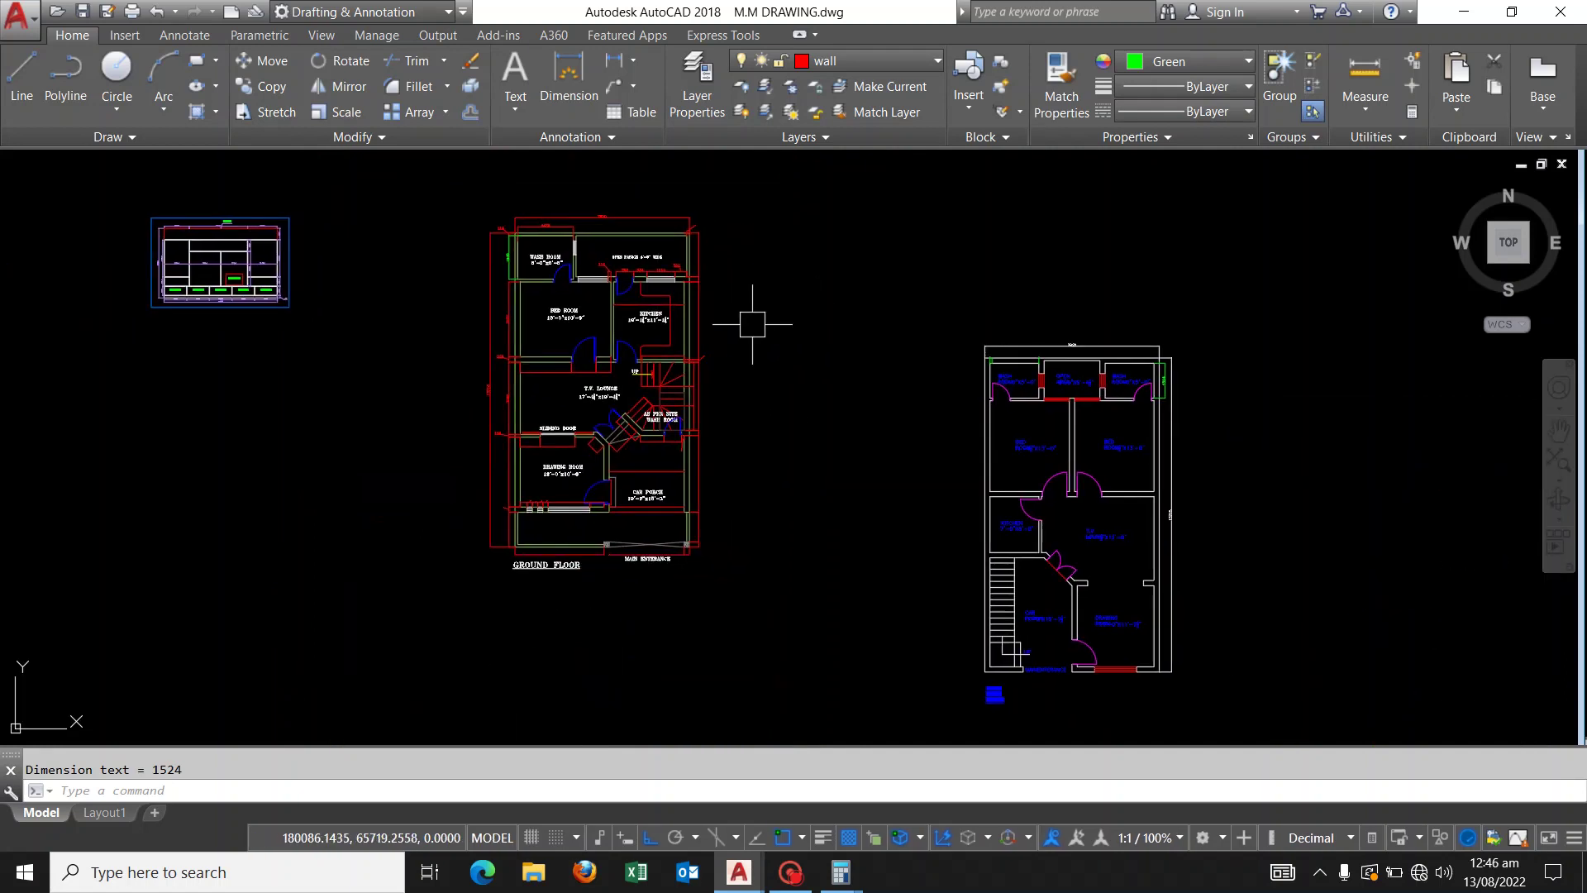
scroll(626, 353, "up", 5)
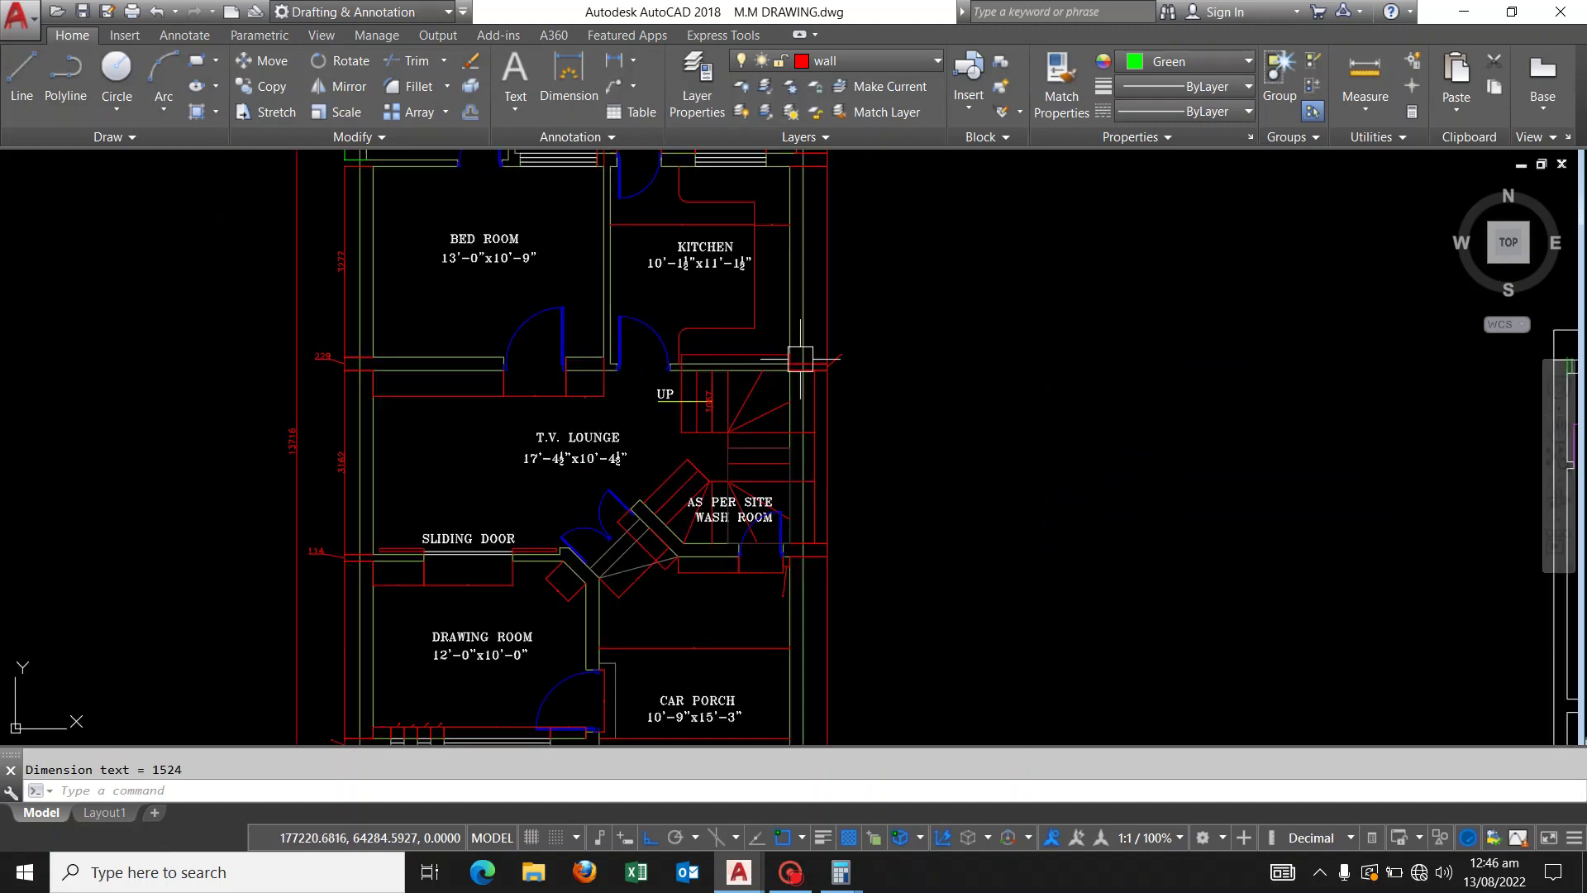
scroll(837, 361, "down", 3)
scroll(673, 327, "down", 1)
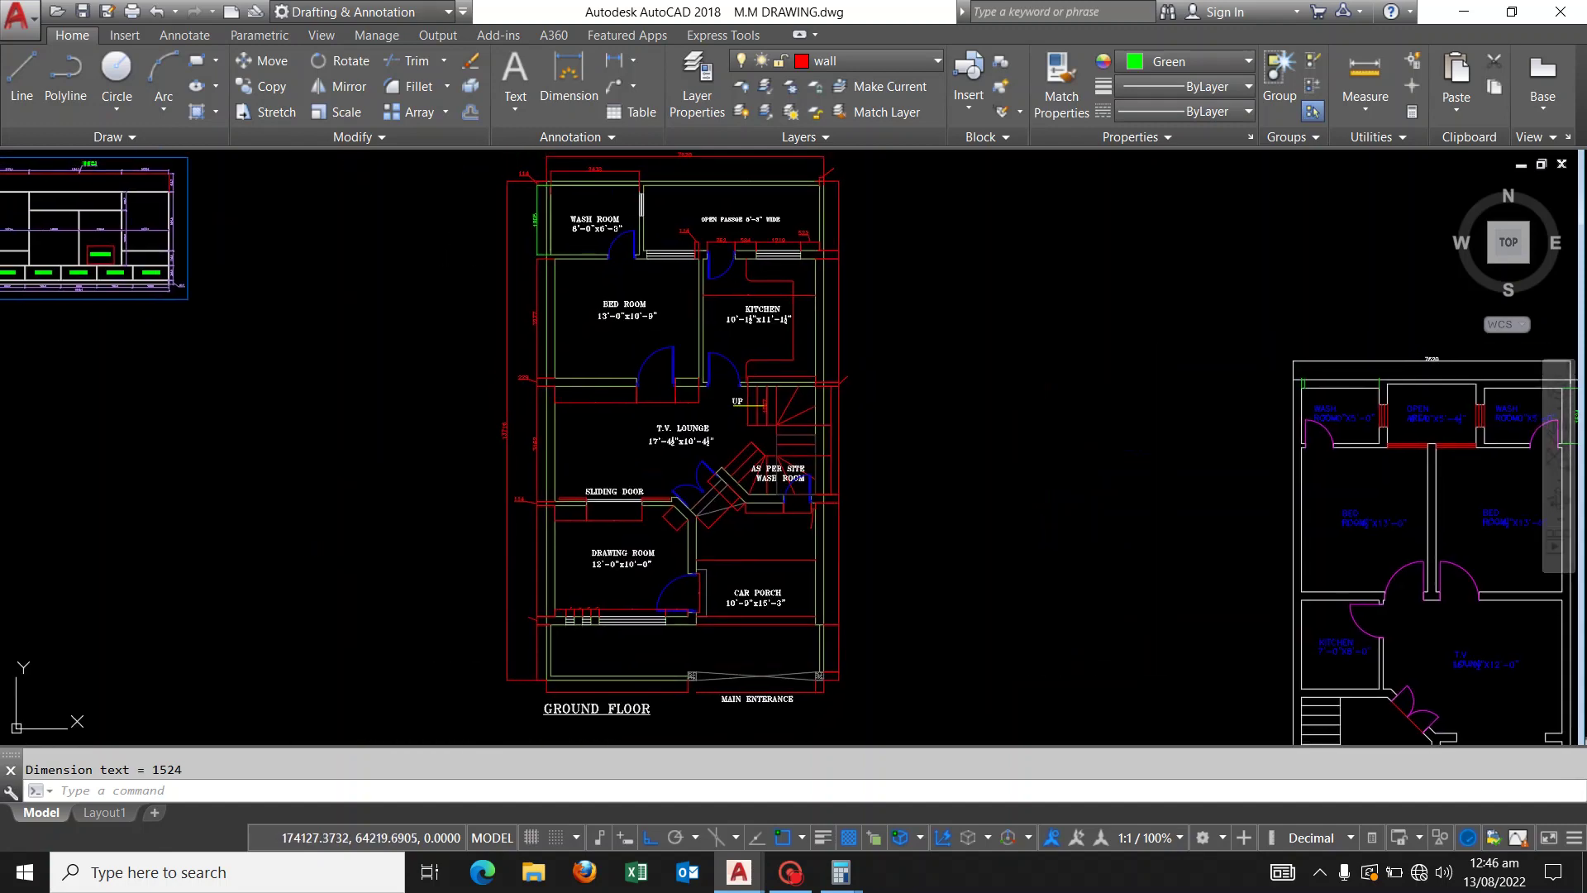
scroll(723, 389, "down", 1)
scroll(748, 388, "down", 2)
scroll(763, 360, "up", 2)
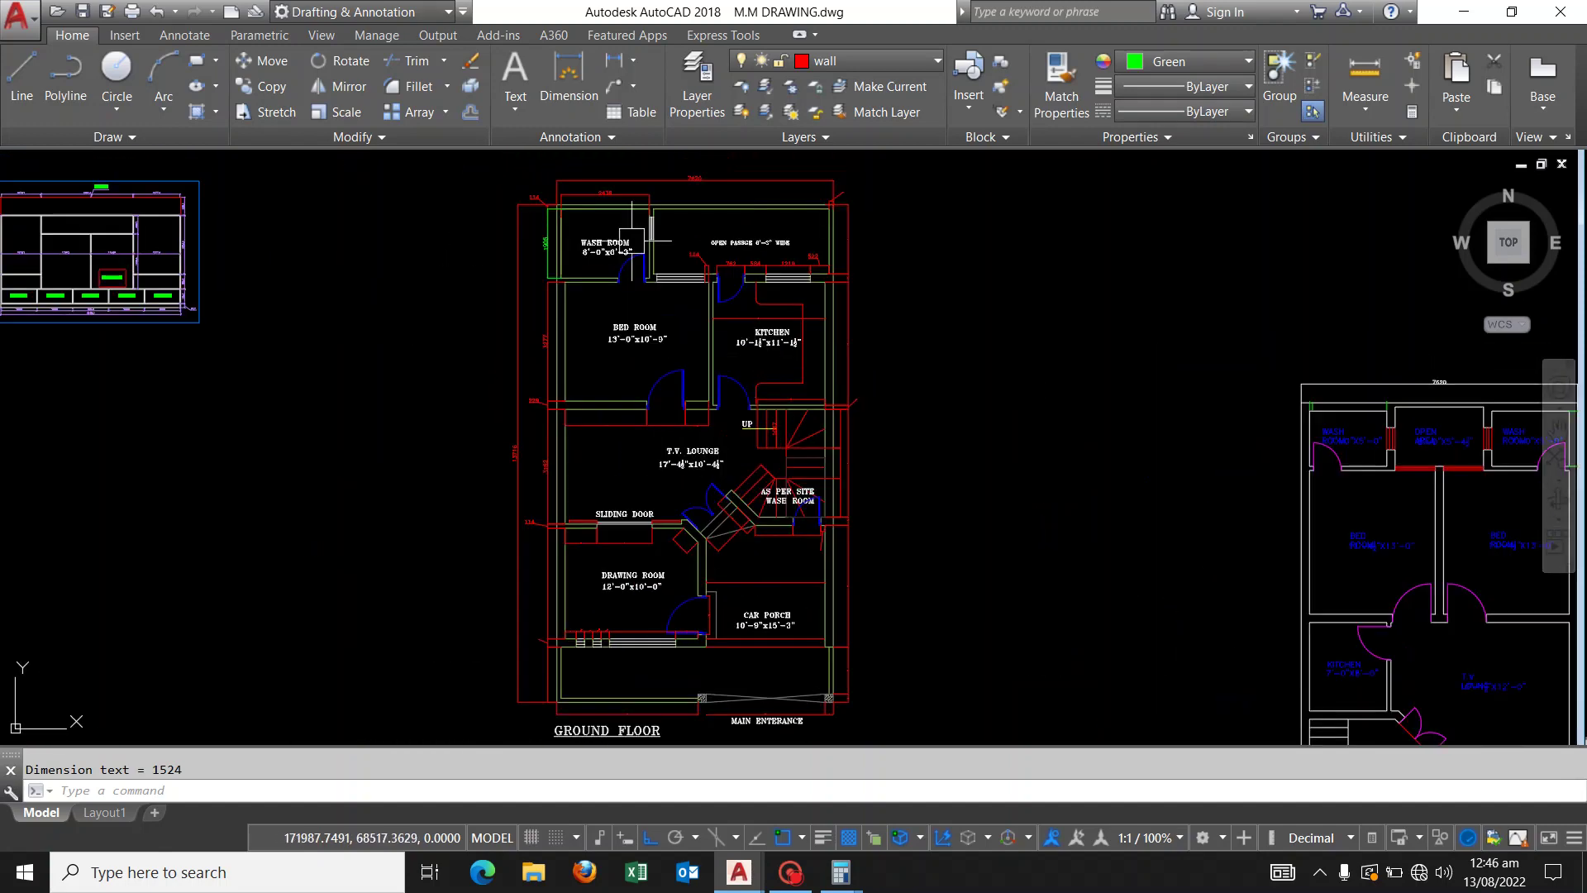
scroll(626, 253, "up", 4)
middle_click_drag(658, 271, 637, 354)
scroll(637, 354, "down", 1)
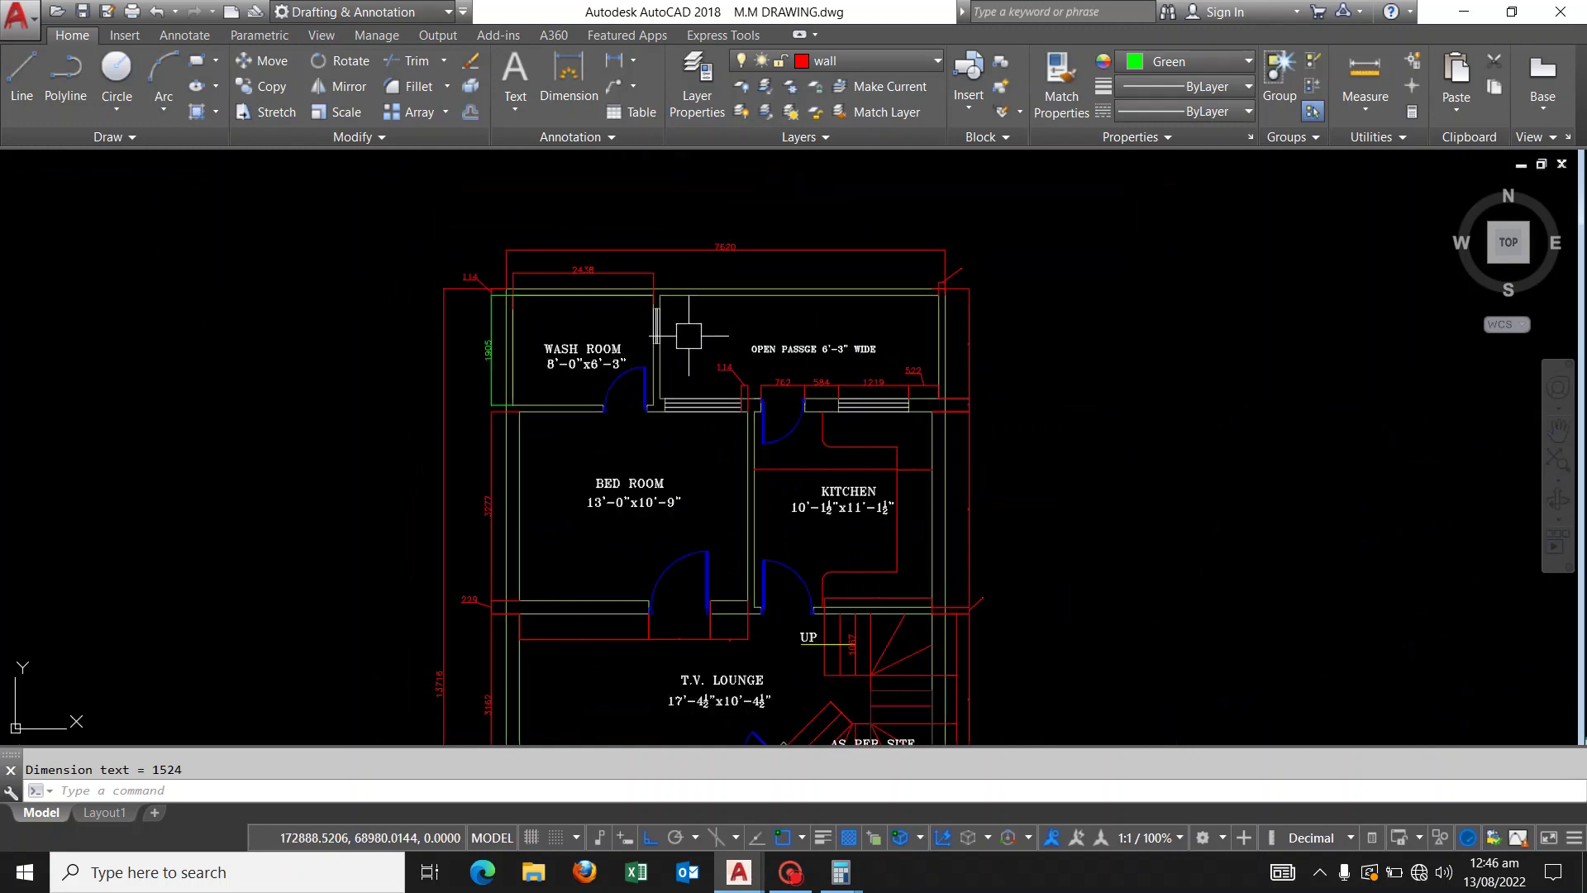
scroll(563, 311, "up", 1)
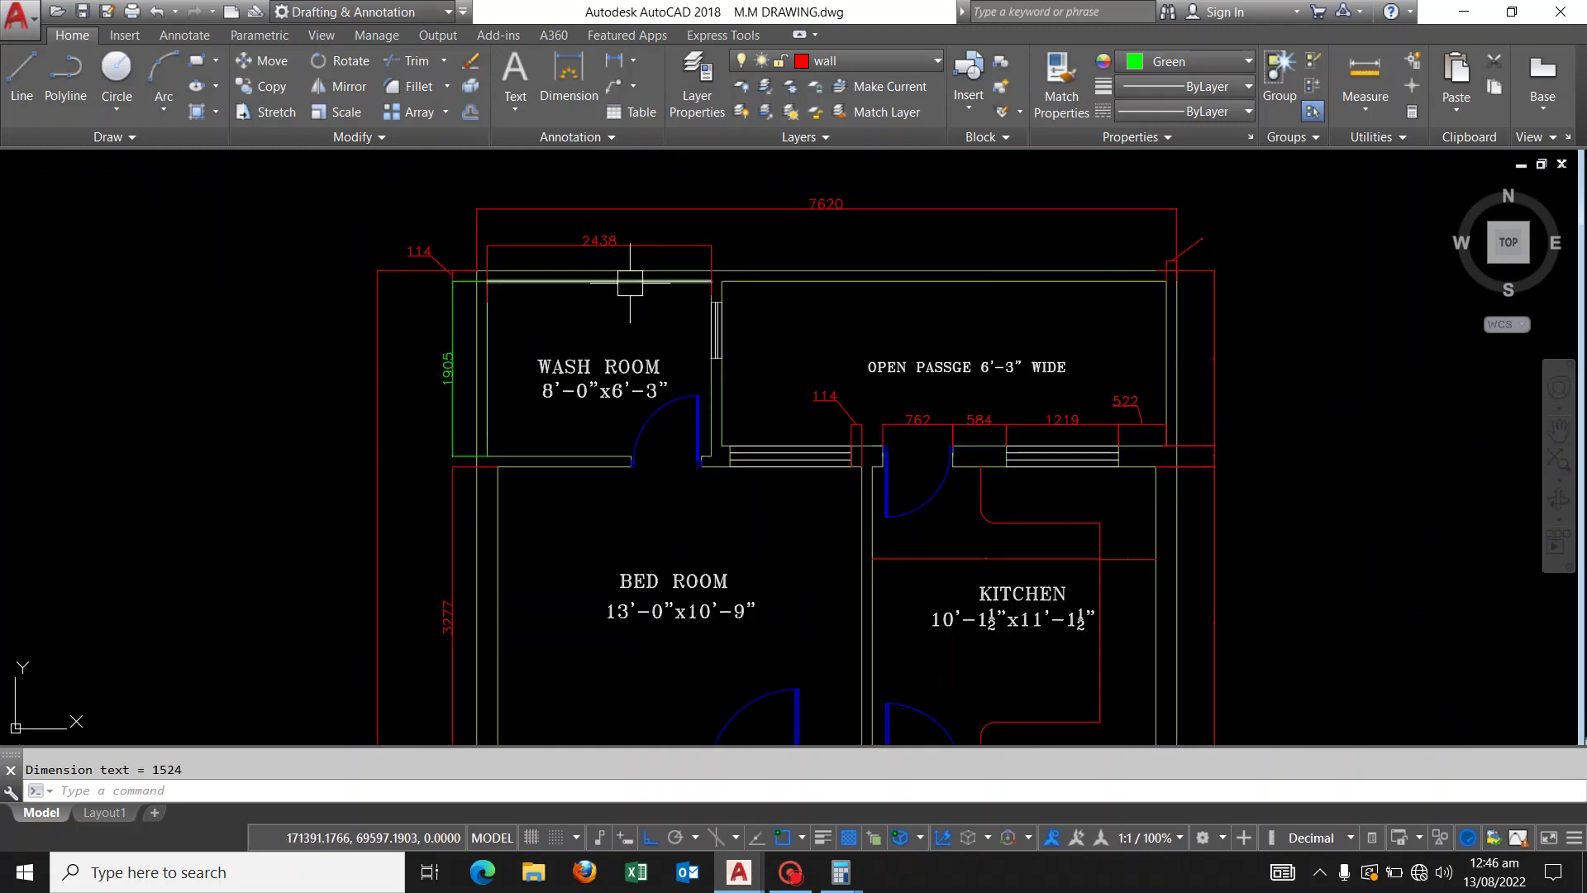
scroll(630, 282, "down", 3)
scroll(730, 330, "down", 1)
scroll(729, 329, "down", 2)
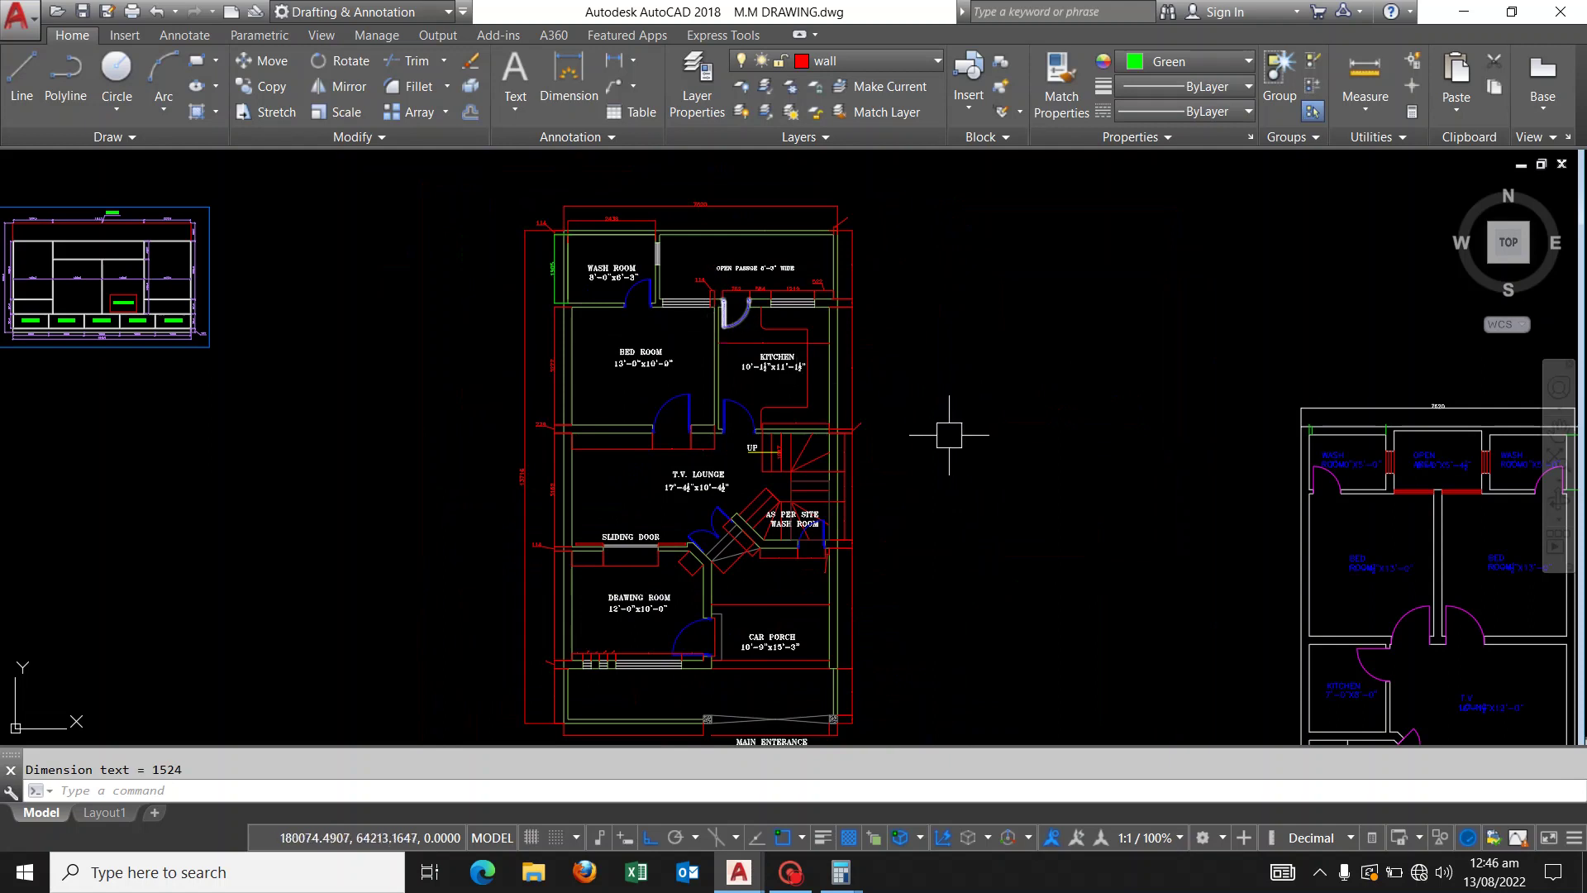
middle_click_drag(949, 435, 903, 396)
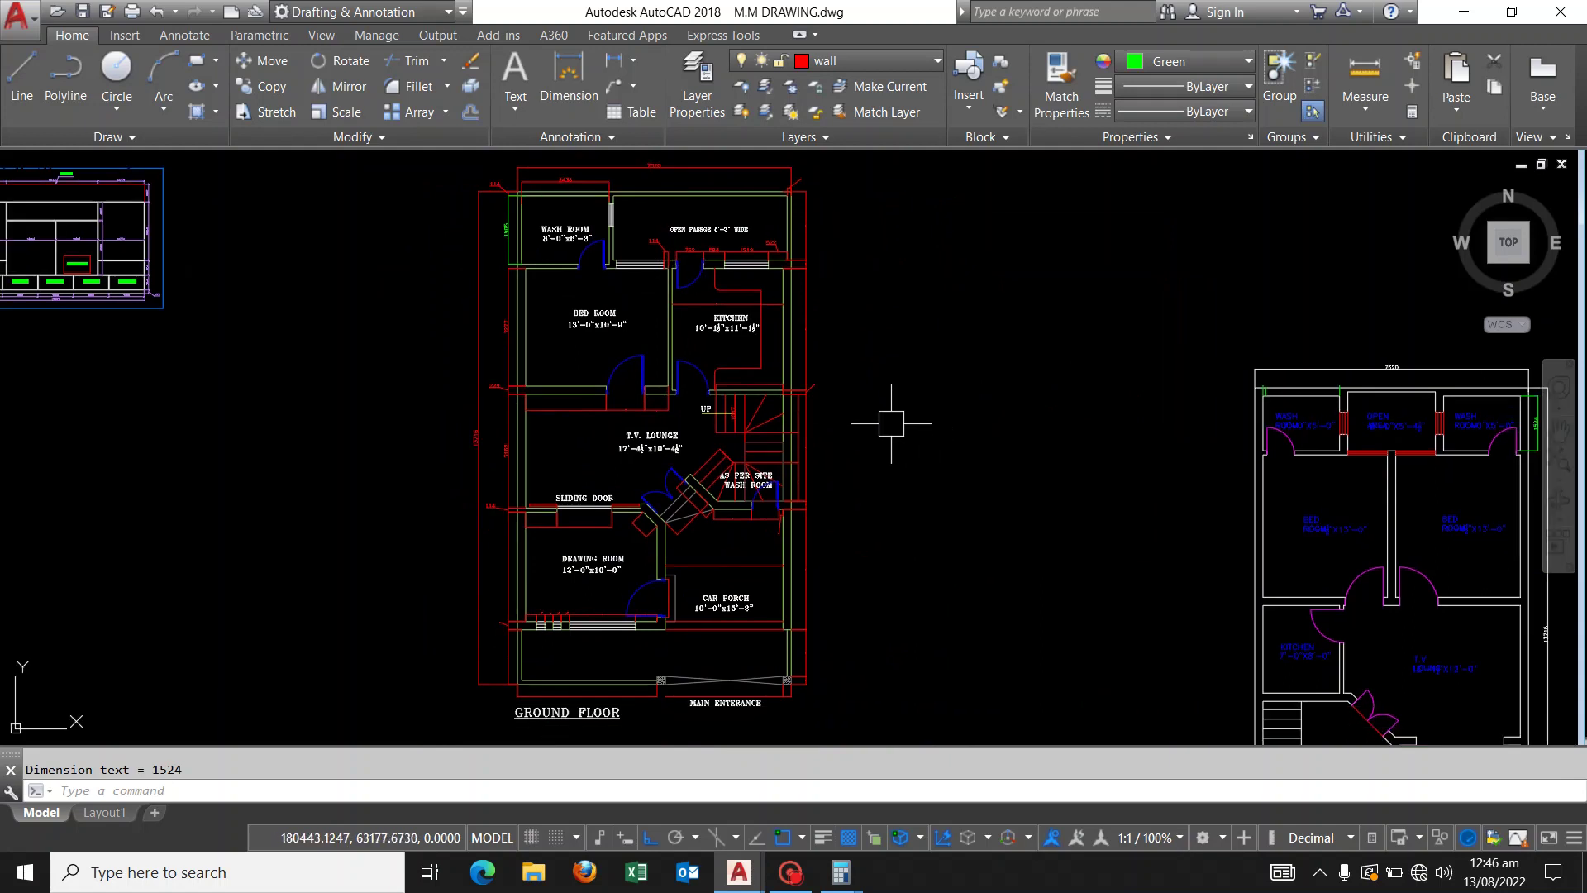
scroll(891, 423, "down", 2)
middle_click_drag(867, 418, 790, 410)
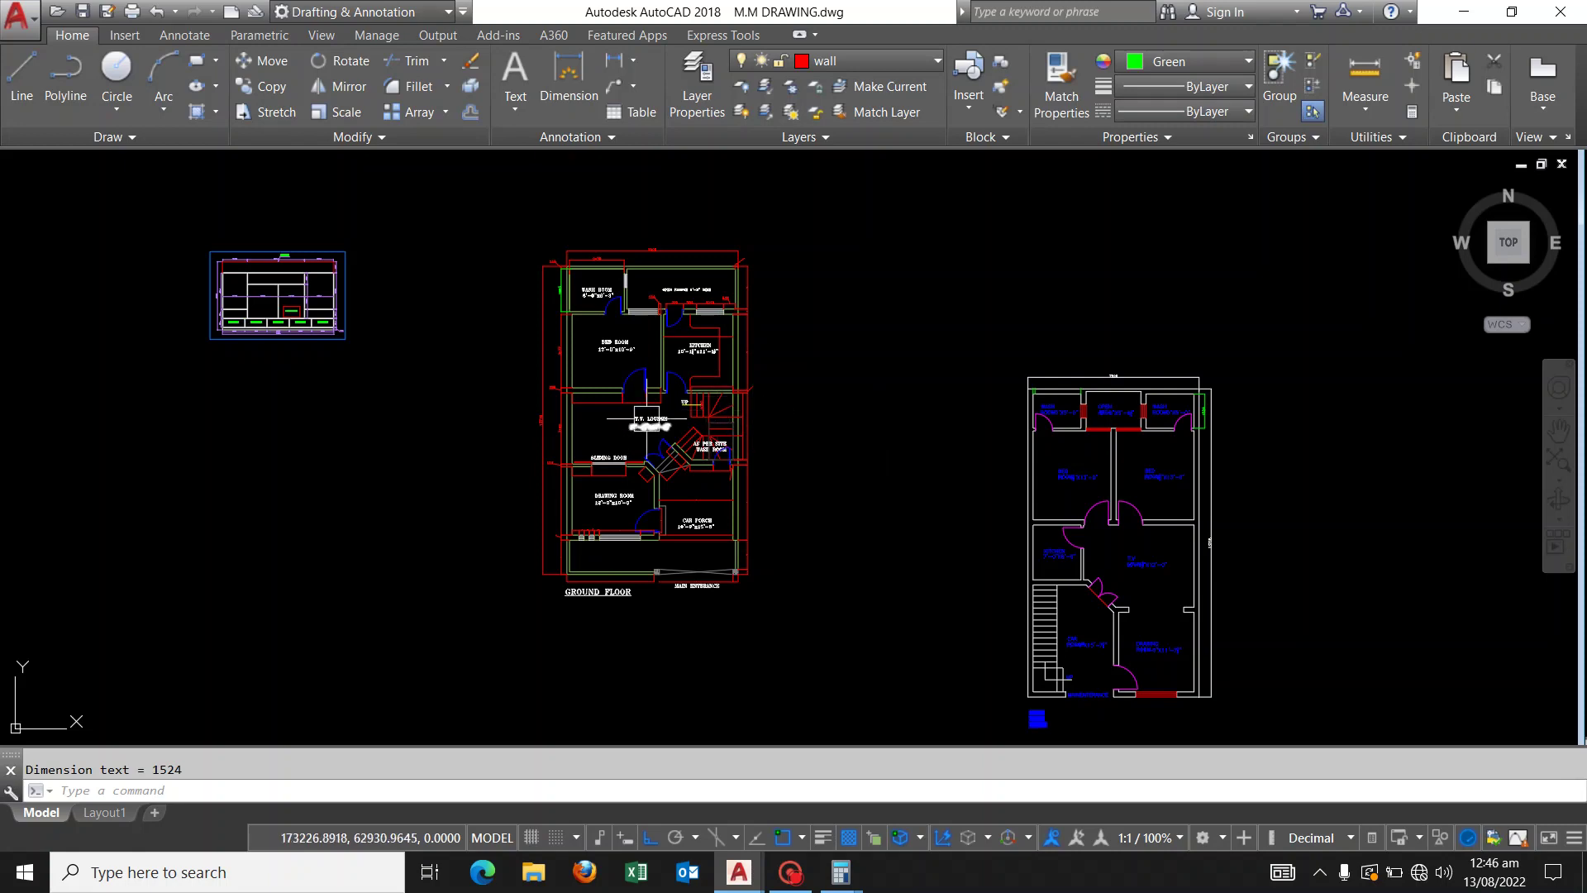
scroll(679, 438, "up", 5)
scroll(717, 471, "down", 1)
scroll(711, 471, "down", 2)
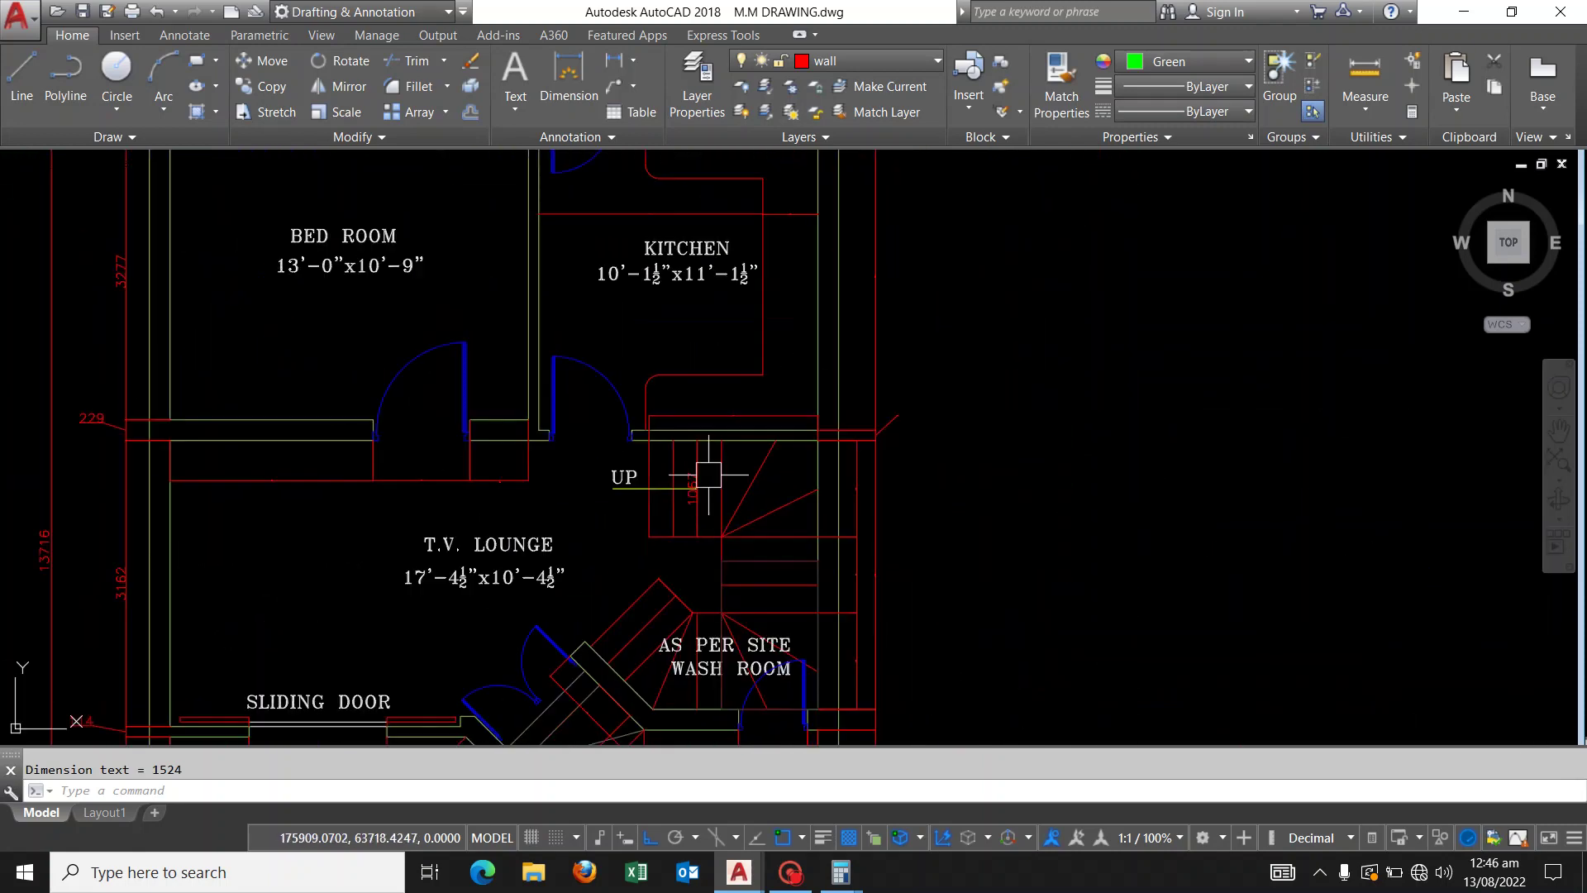
middle_click_drag(727, 419, 728, 471)
scroll(729, 471, "down", 1)
middle_click_drag(702, 355, 727, 488)
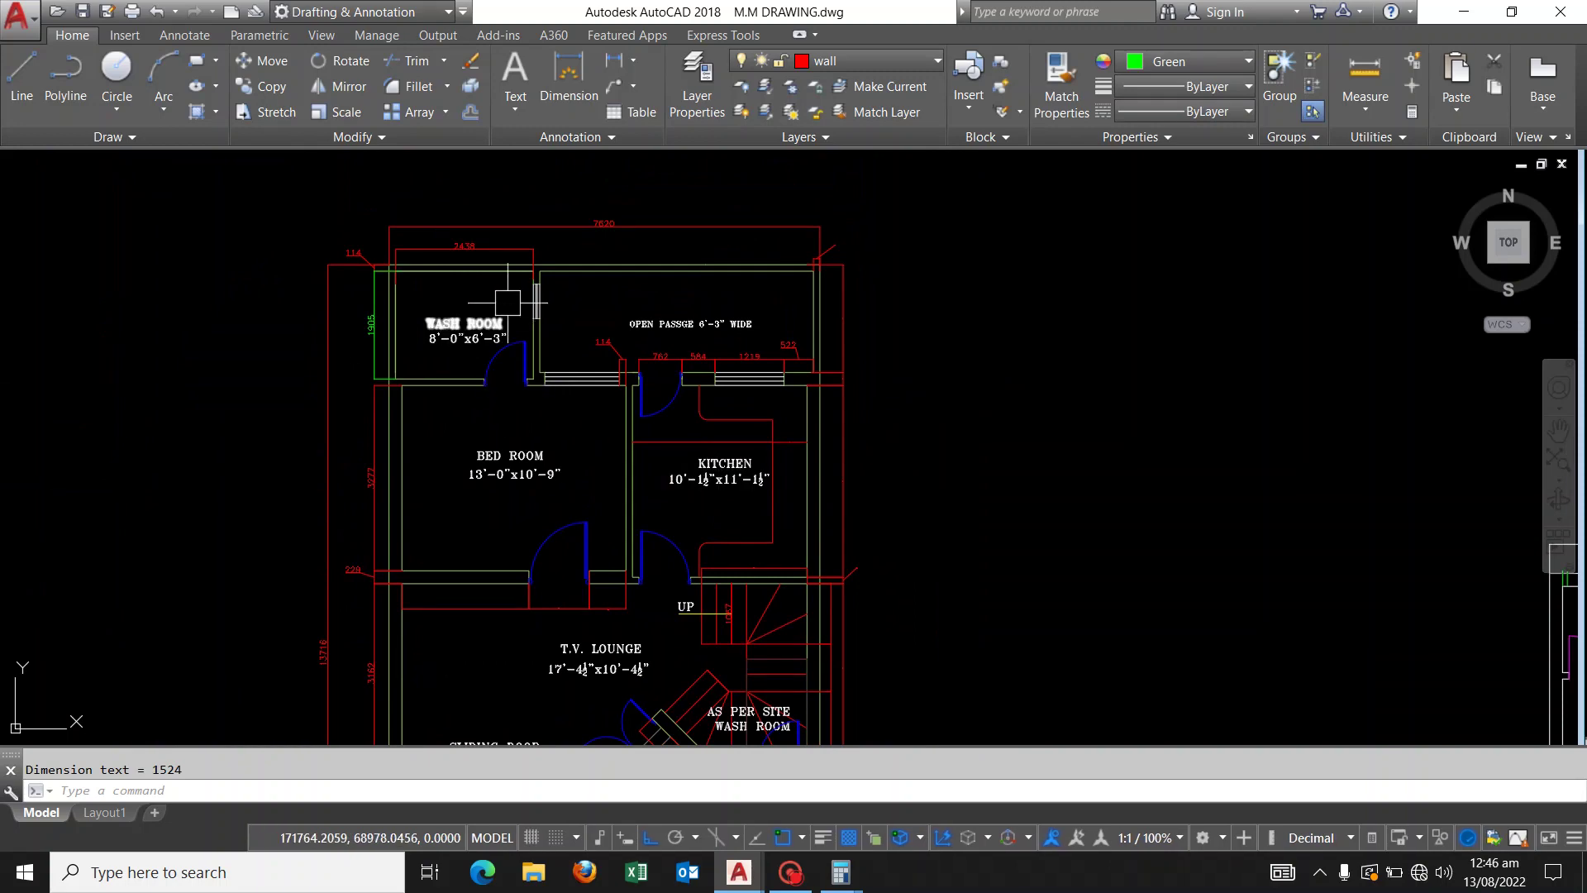
middle_click_drag(627, 413, 626, 404)
scroll(625, 404, "down", 1)
scroll(625, 404, "down", 1)
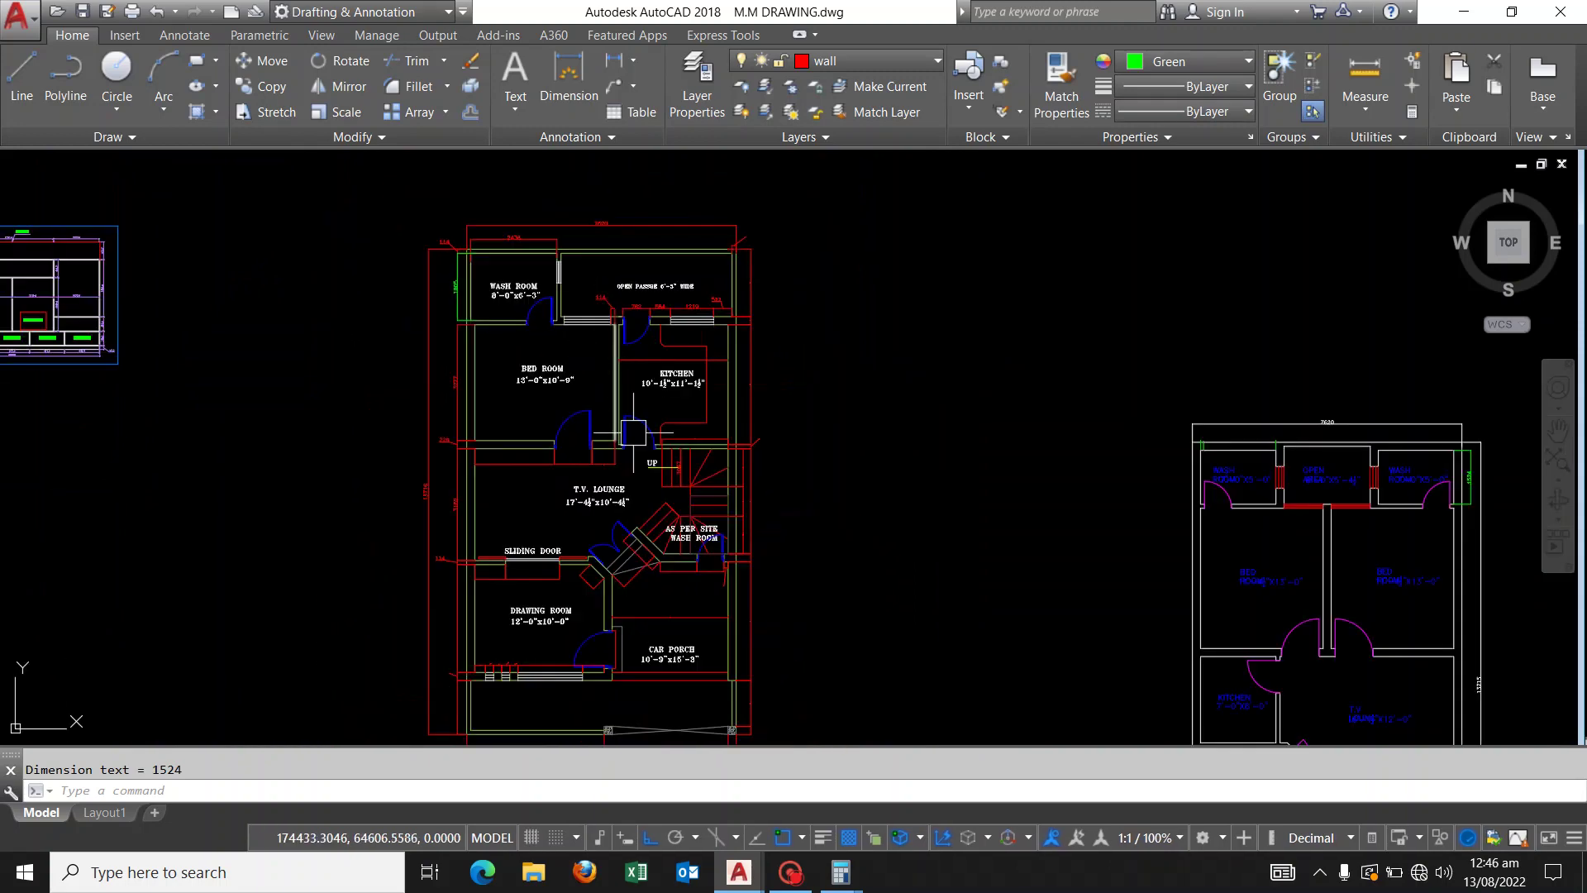
mouse_move(628, 459)
middle_mouse_down()
mouse_move(628, 384)
mouse_move(704, 447)
middle_mouse_up()
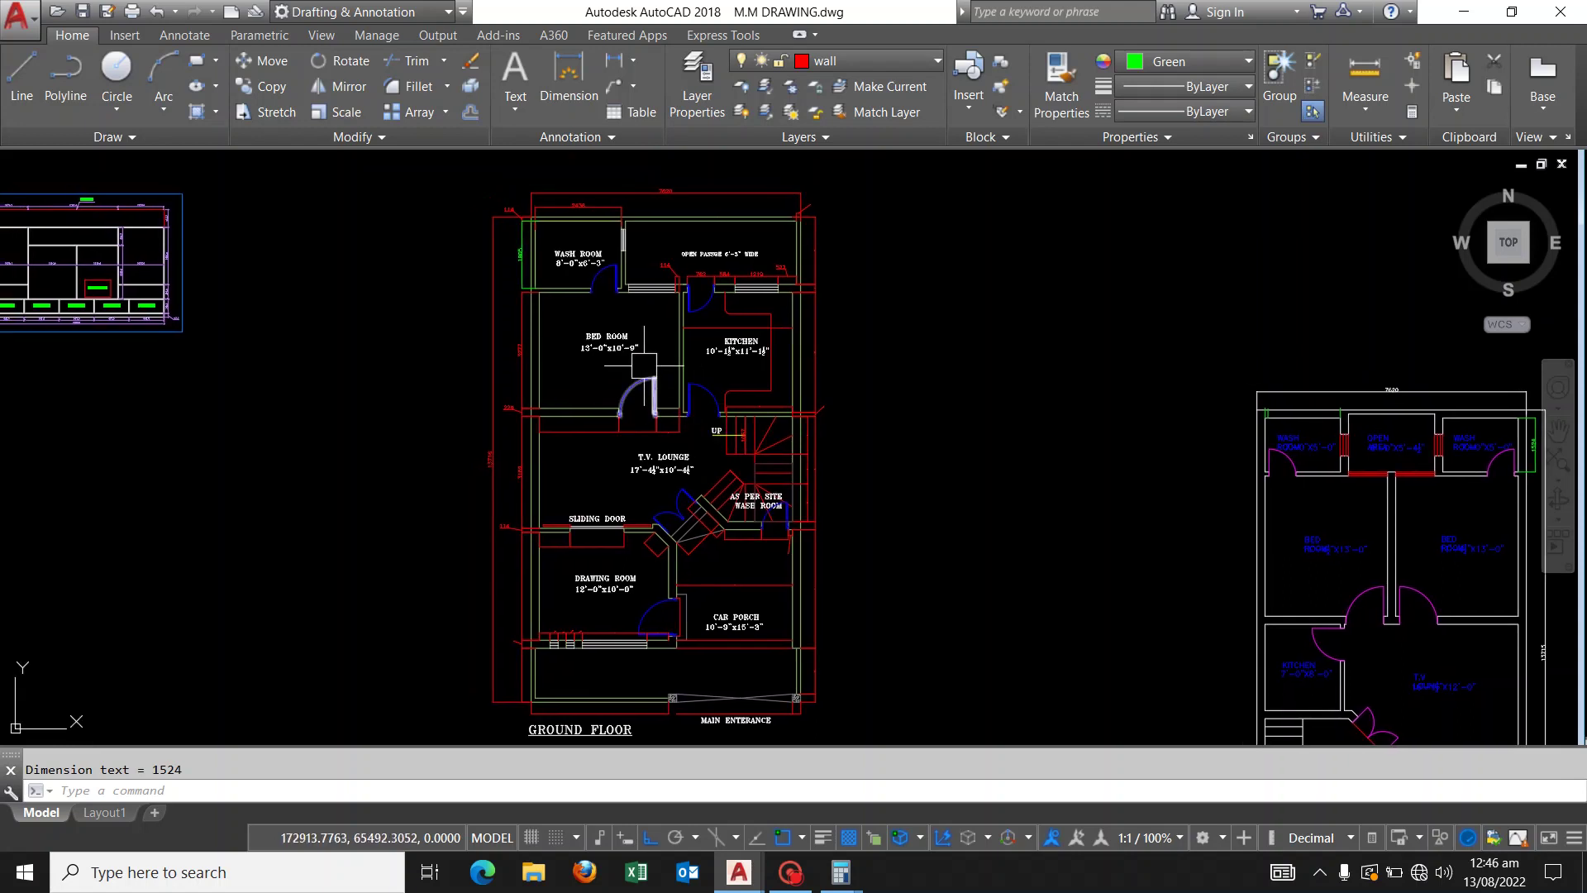
scroll(876, 442, "down", 1)
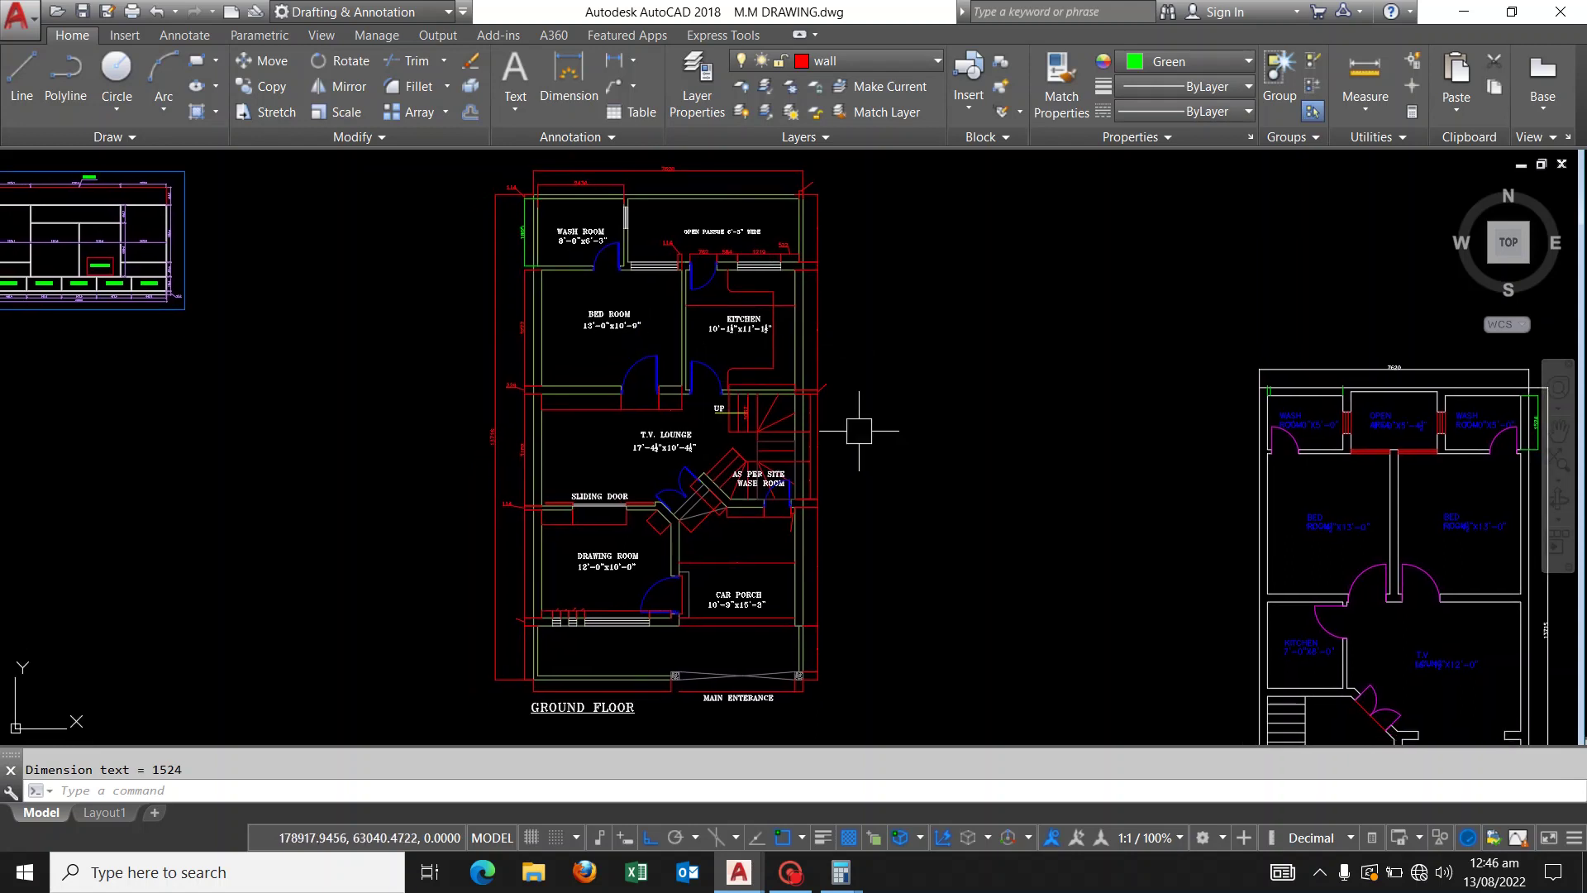
scroll(875, 440, "down", 1)
mouse_move(928, 449)
middle_mouse_down()
mouse_move(674, 311)
mouse_move(635, 309)
middle_mouse_up()
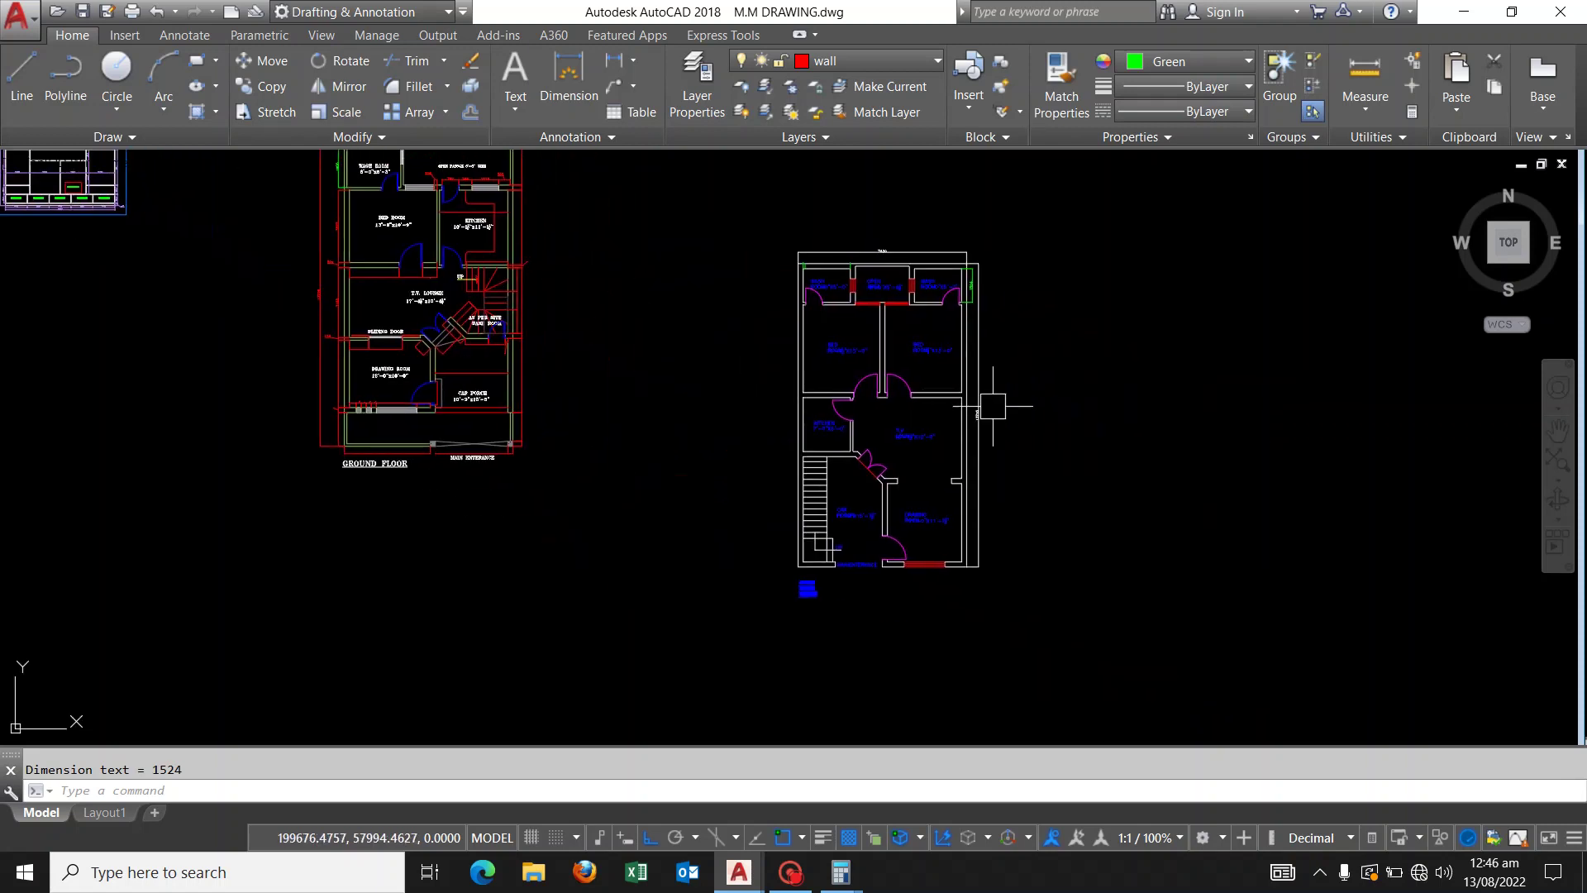
scroll(903, 424, "up", 3)
scroll(826, 454, "up", 1)
scroll(786, 464, "down", 2)
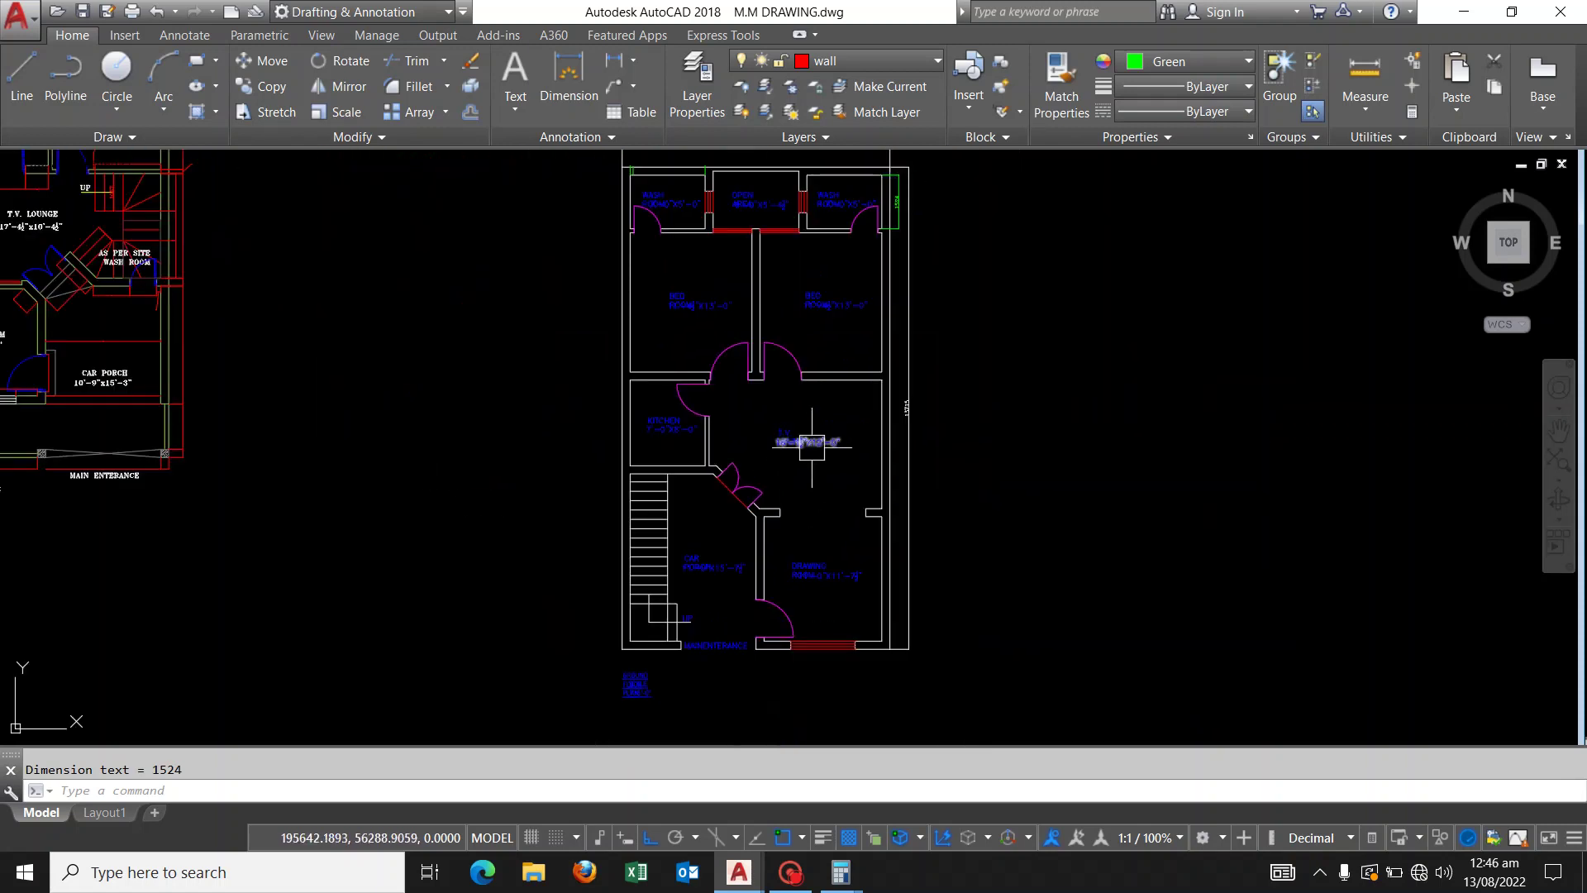
scroll(842, 468, "down", 2)
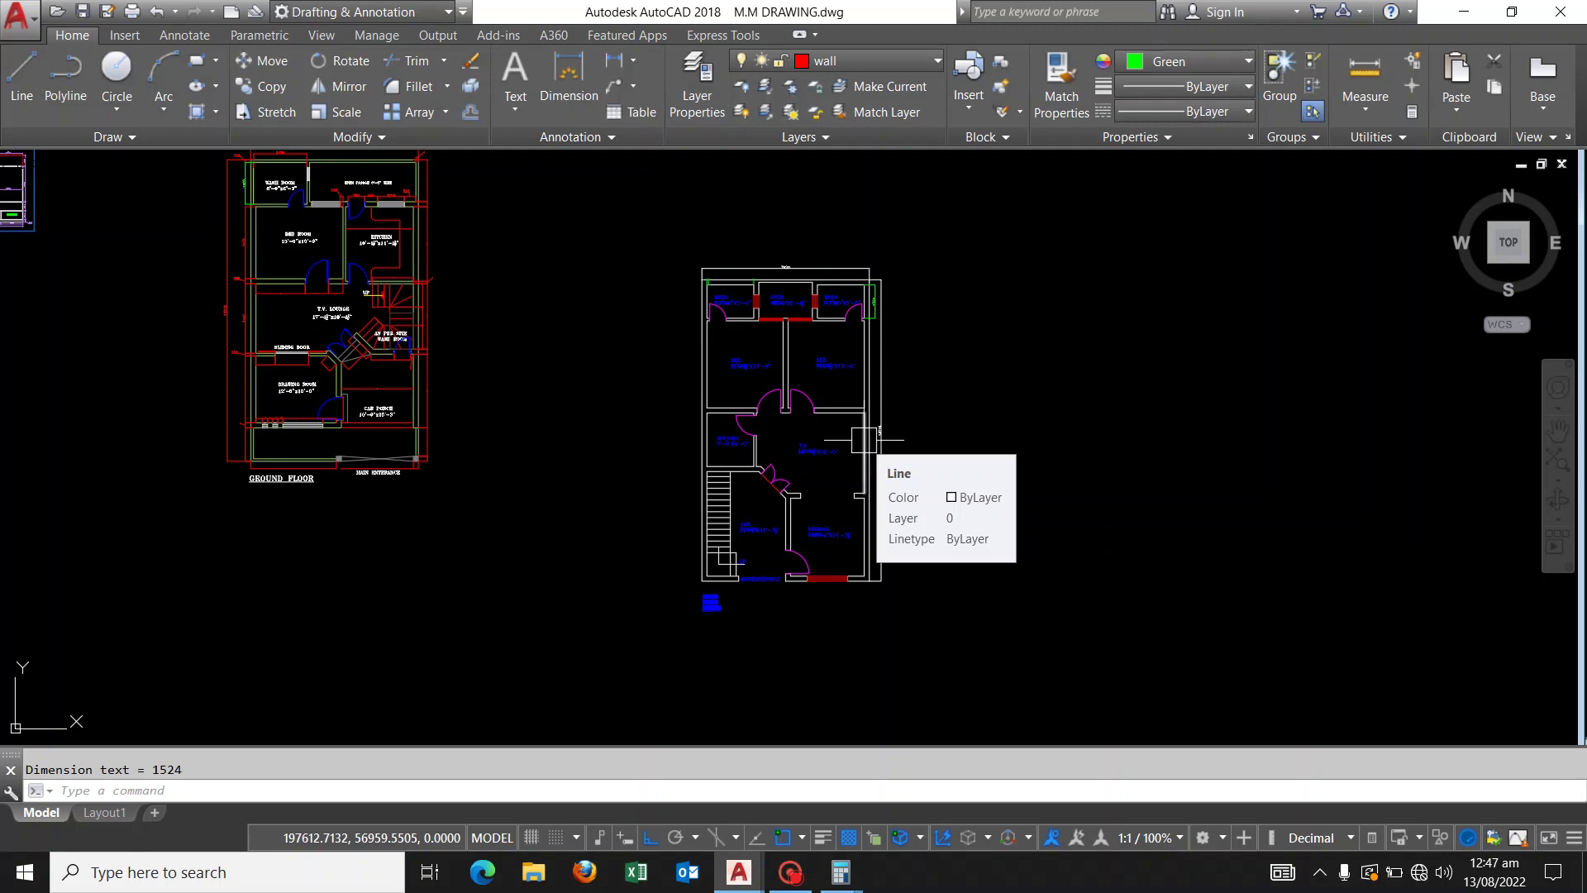
scroll(801, 368, "up", 2)
scroll(793, 355, "up", 2)
scroll(868, 356, "down", 2)
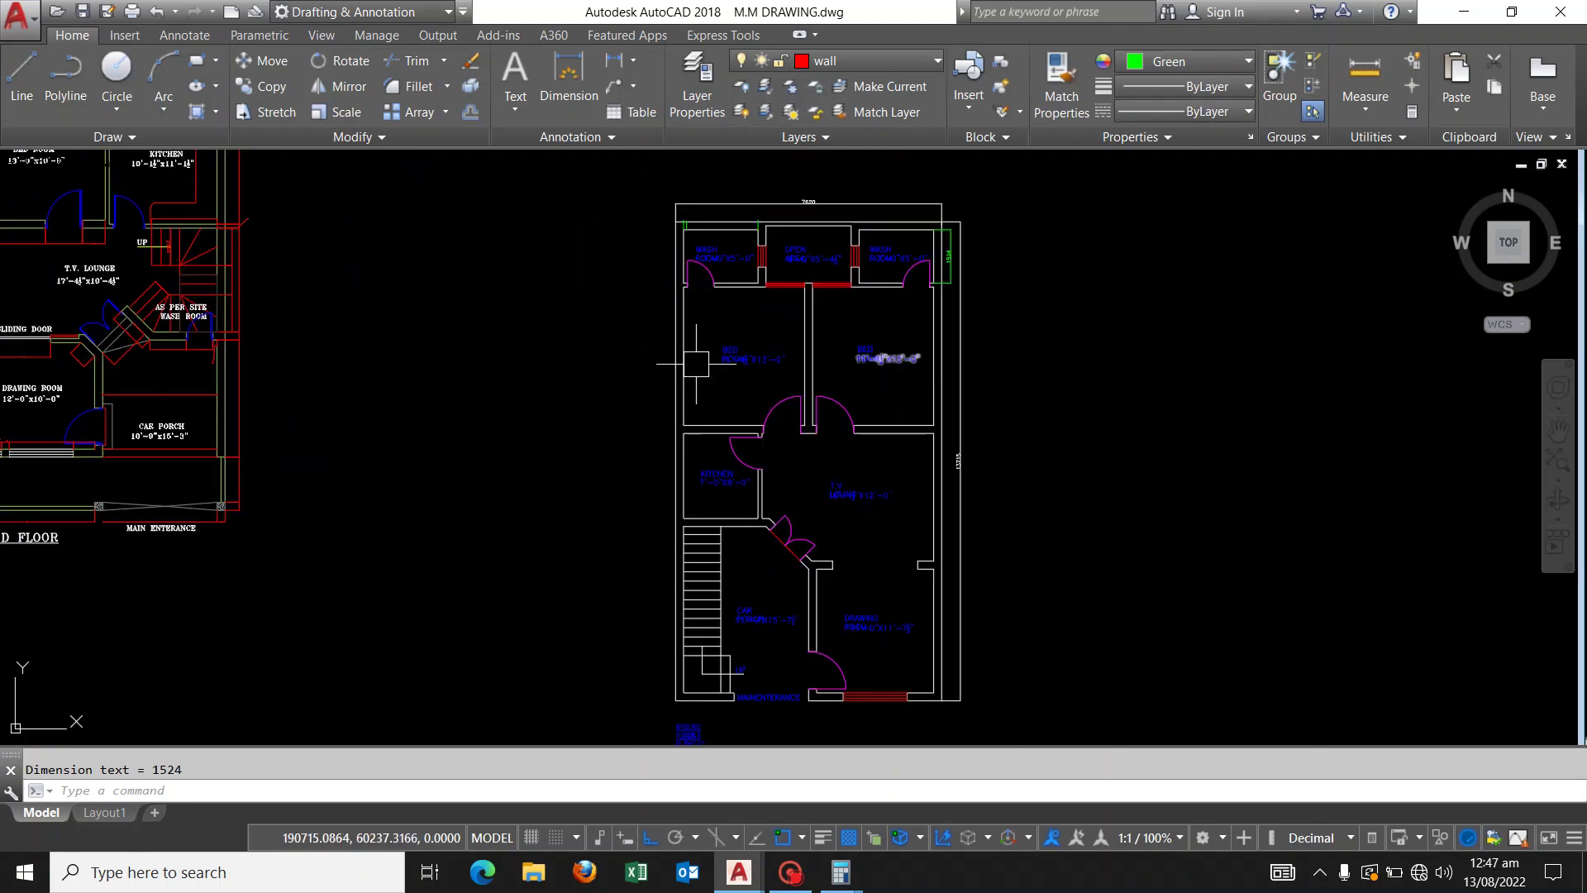
scroll(710, 368, "down", 4)
middle_click_drag(560, 343, 667, 396)
scroll(591, 374, "up", 4)
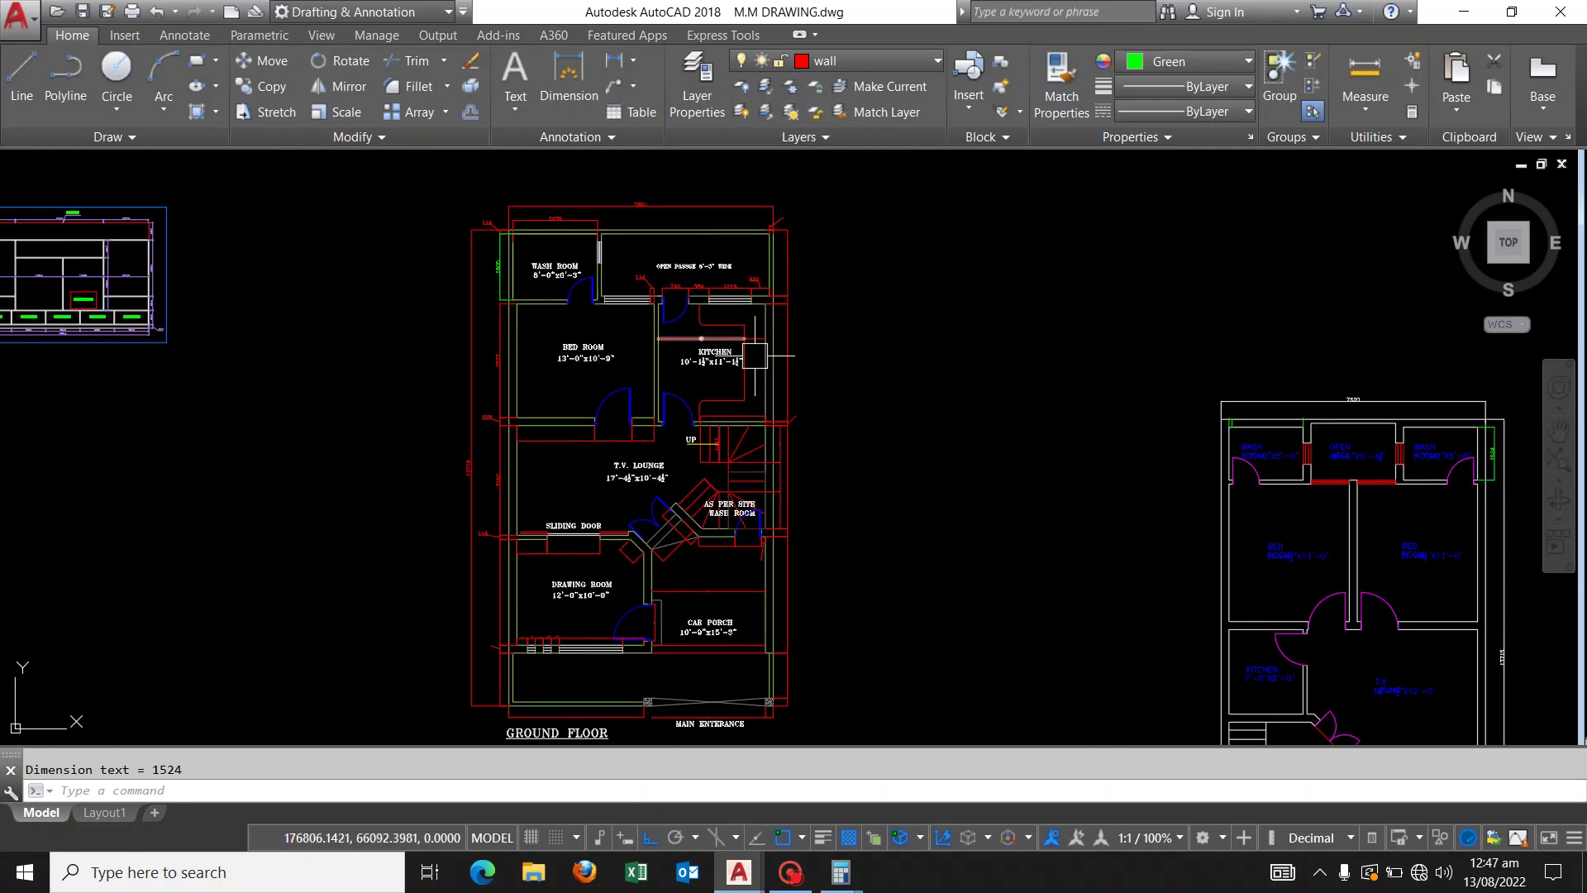
scroll(793, 367, "down", 3)
scroll(818, 365, "up", 1)
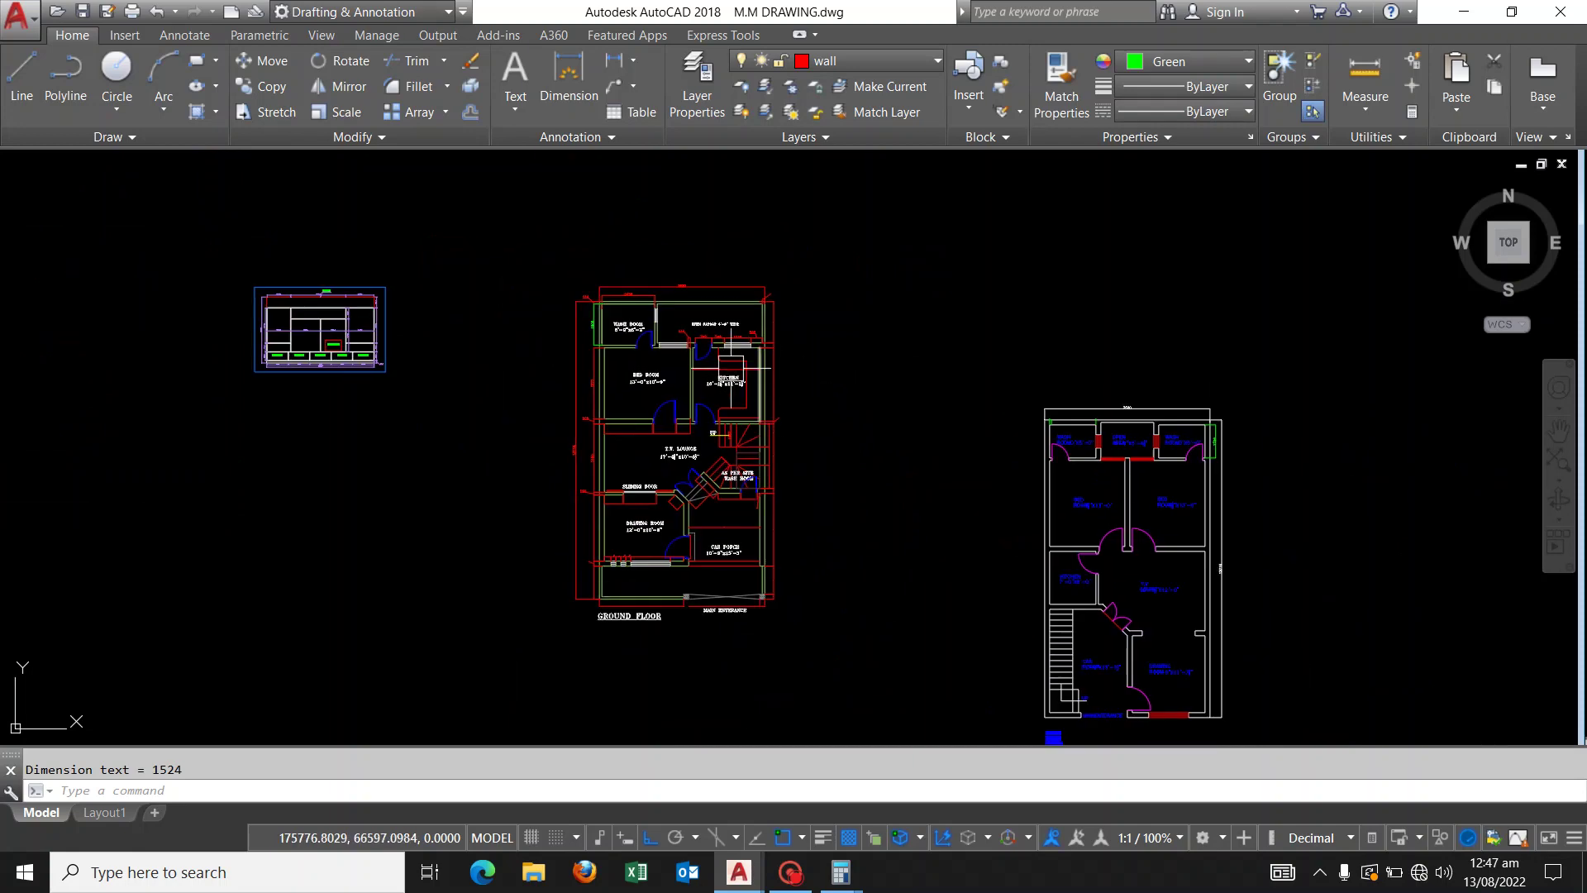
scroll(636, 326, "up", 5)
scroll(529, 354, "up", 1)
scroll(587, 359, "up", 5)
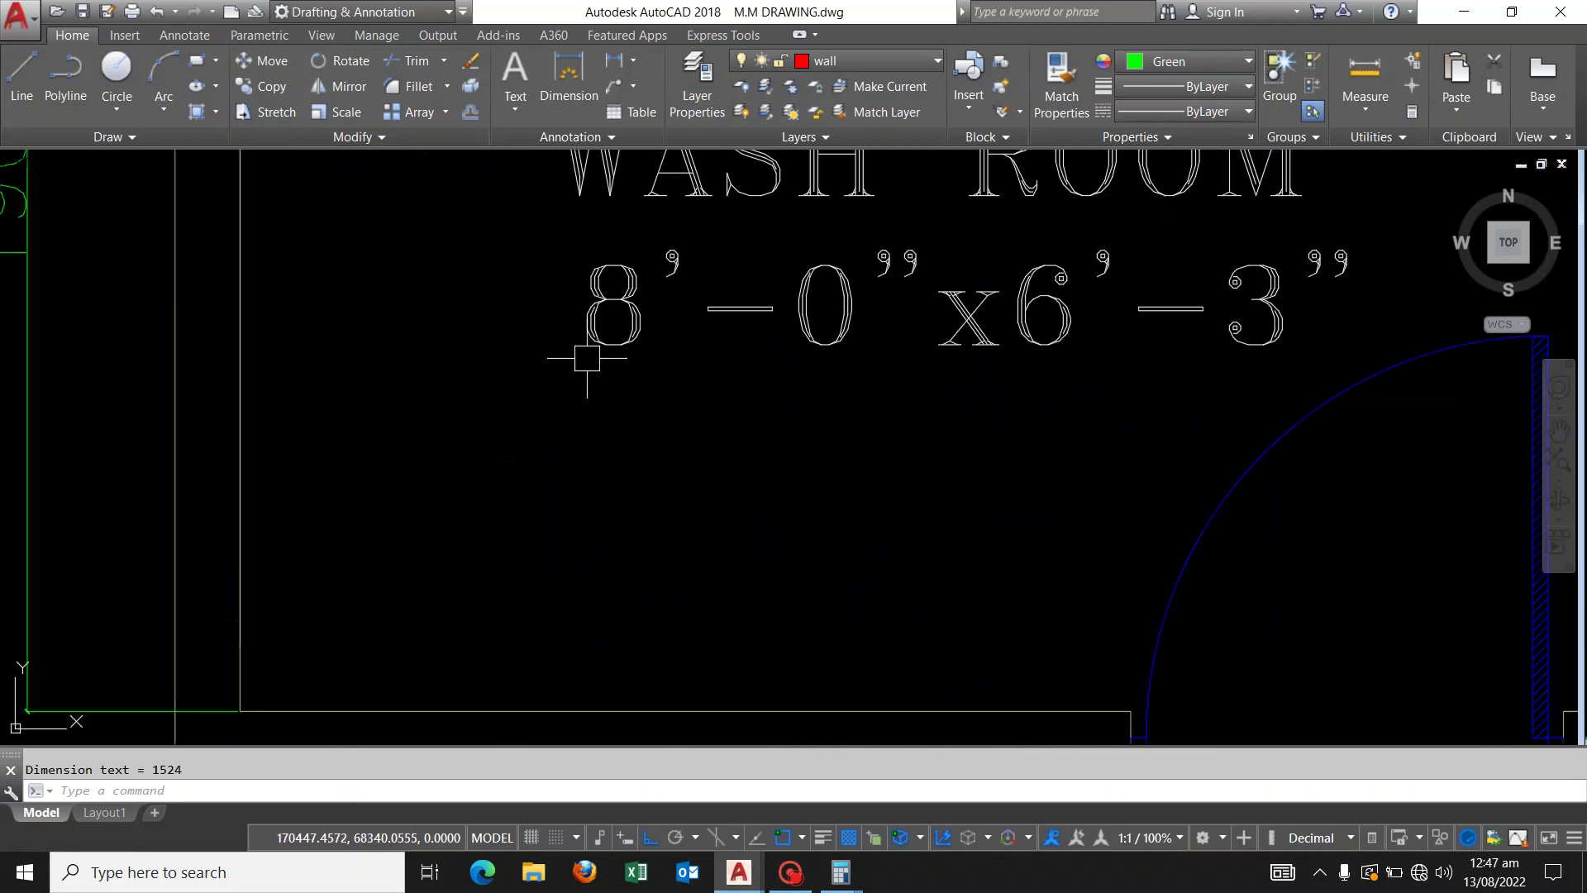
scroll(587, 358, "down", 2)
scroll(595, 396, "down", 1)
scroll(595, 425, "down", 1)
scroll(585, 450, "down", 1)
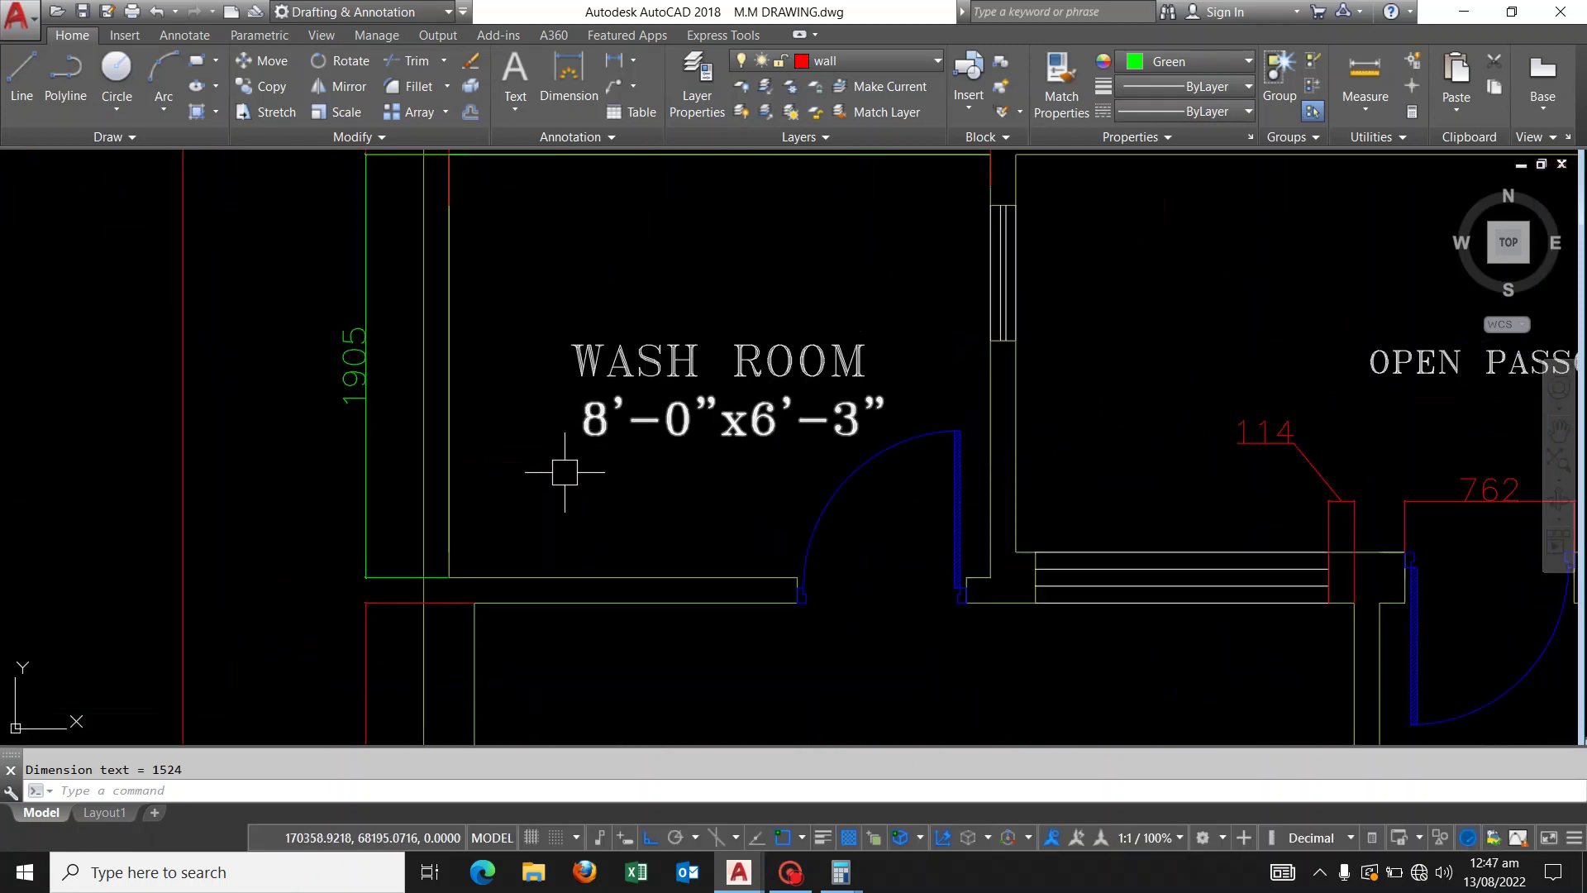
scroll(566, 473, "down", 1)
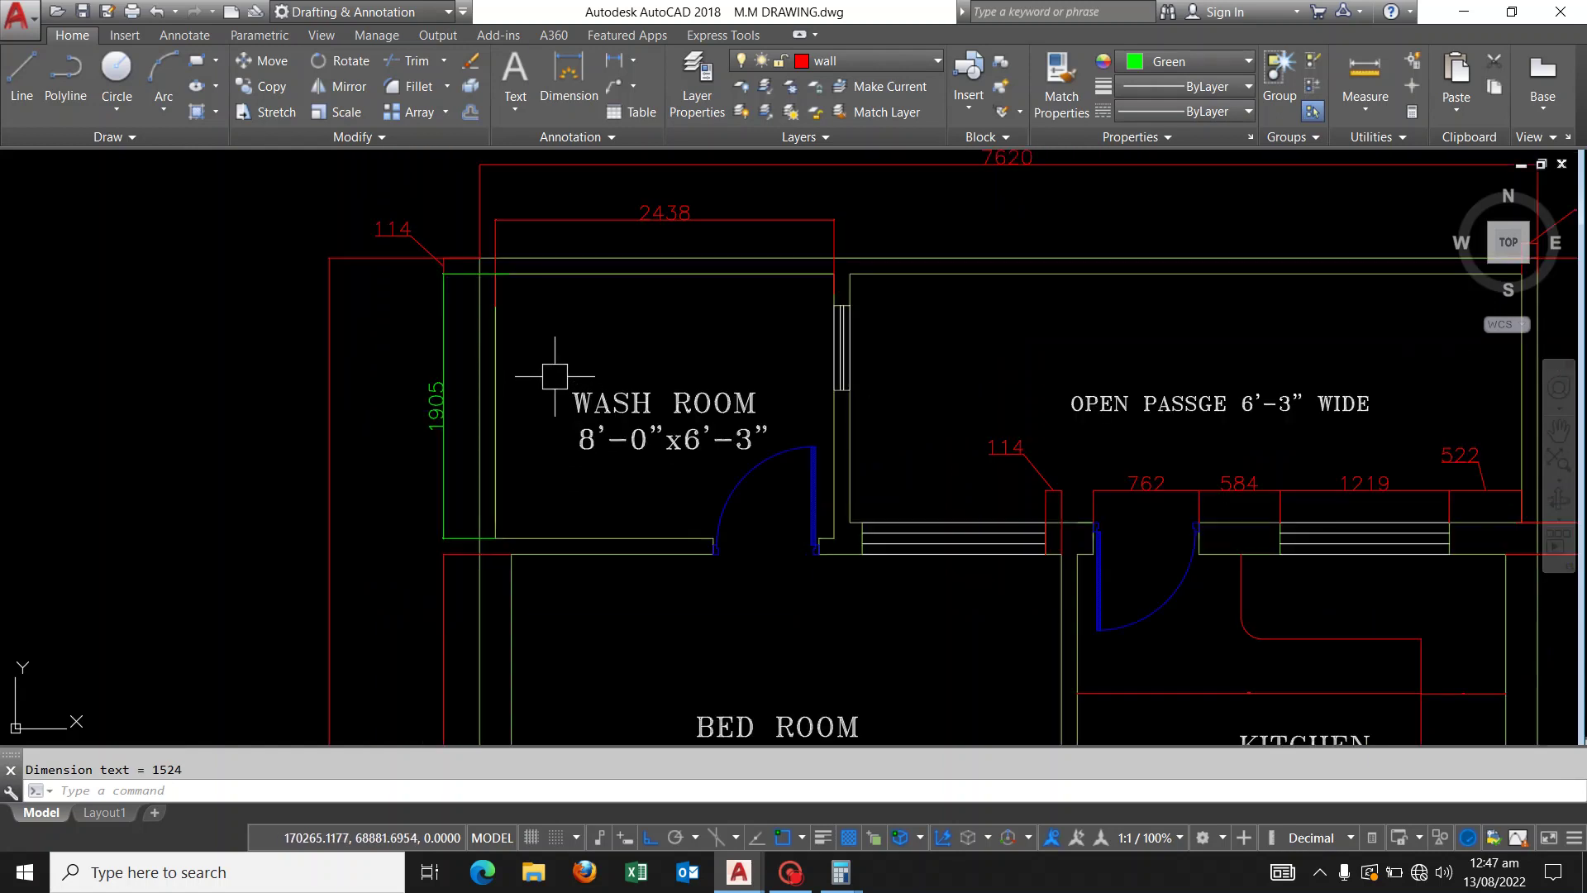
scroll(550, 360, "down", 2)
scroll(578, 334, "down", 3)
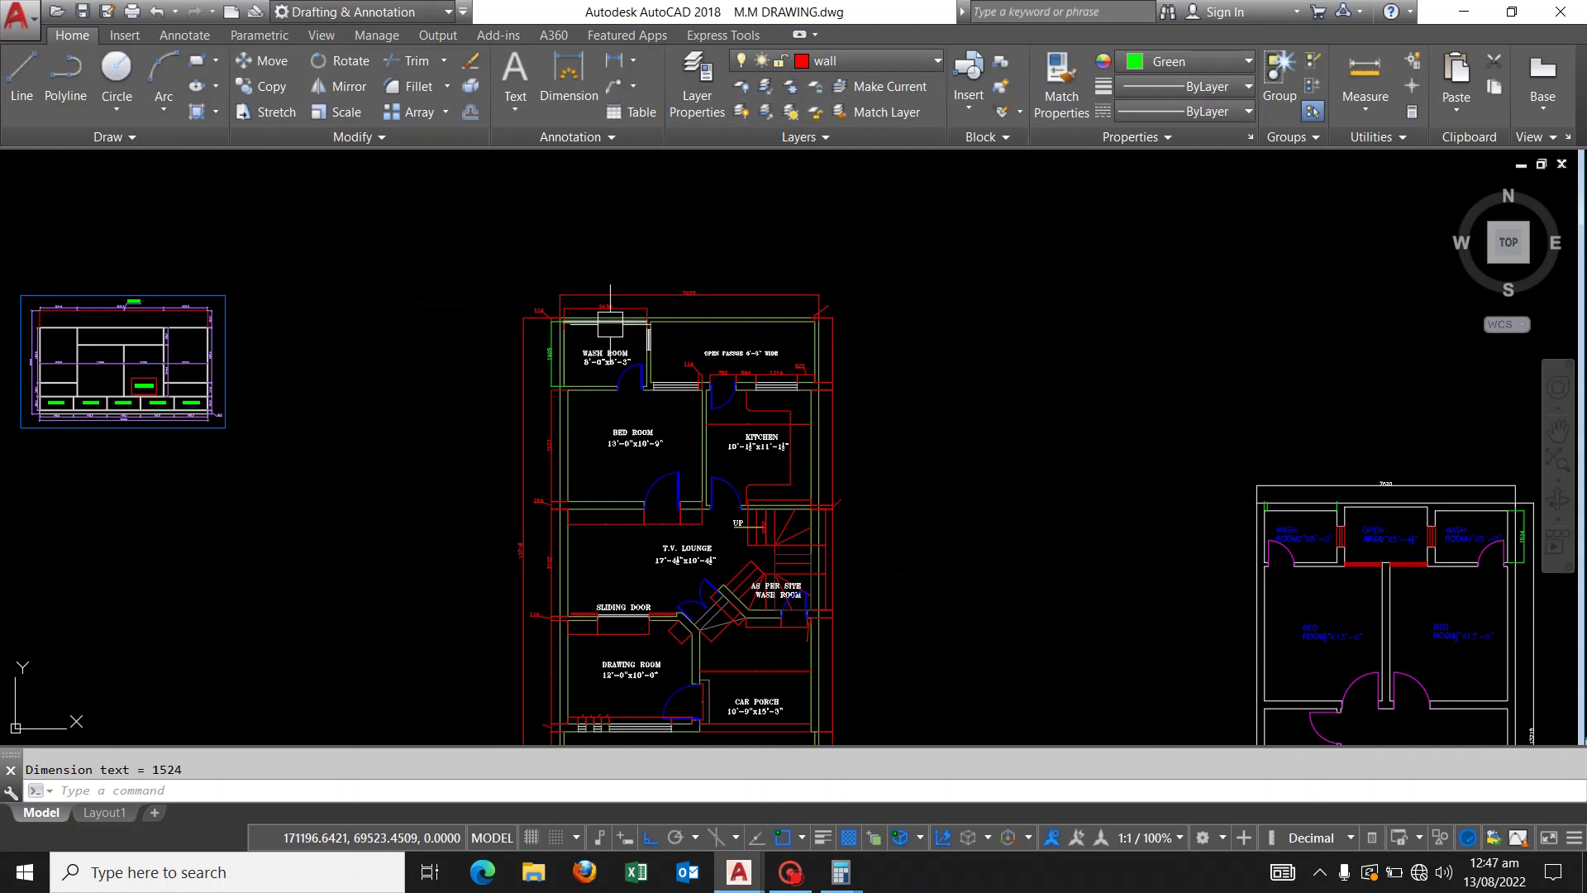
scroll(617, 310, "down", 1)
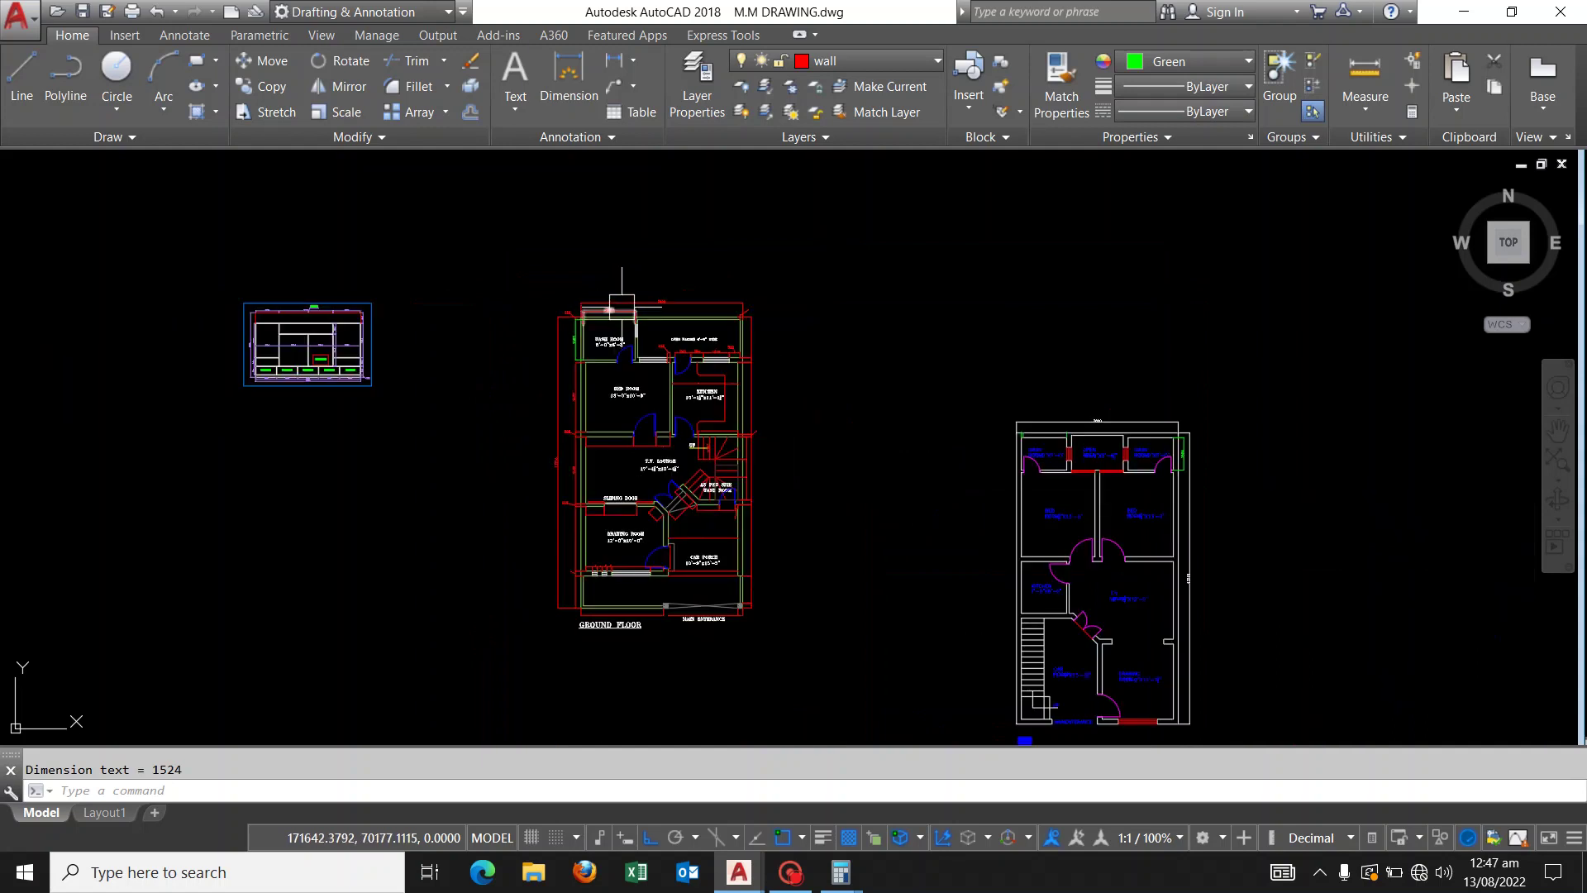
scroll(621, 307, "down", 1)
scroll(691, 336, "down", 1)
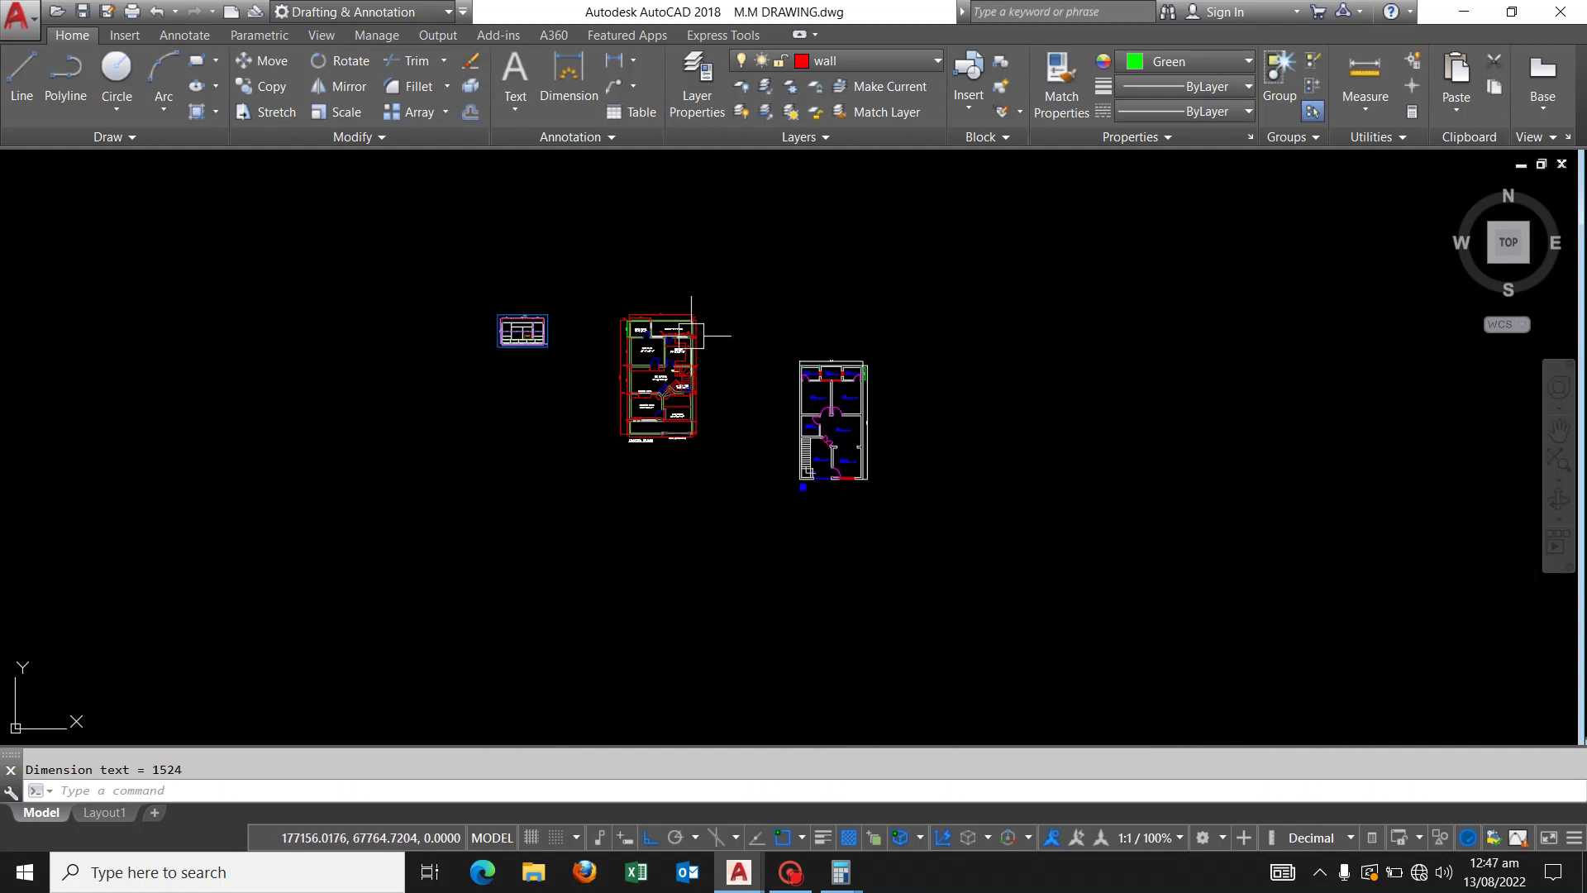
scroll(691, 335, "down", 1)
scroll(684, 383, "down", 1)
middle_click_drag(673, 358, 675, 371)
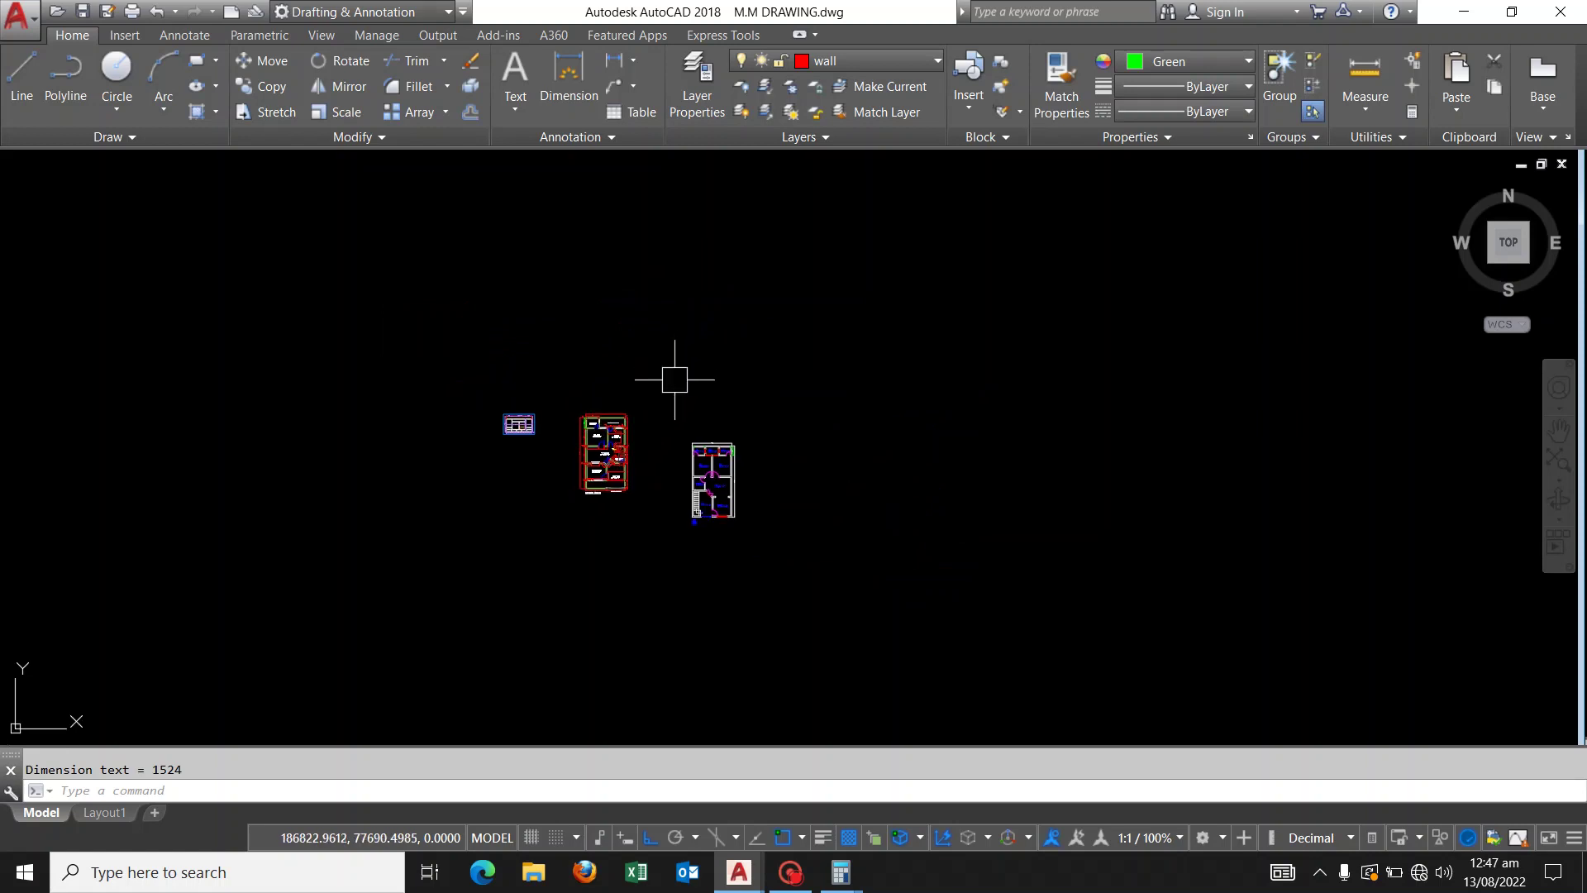
scroll(653, 413, "up", 3)
middle_click_drag(660, 459, 754, 446)
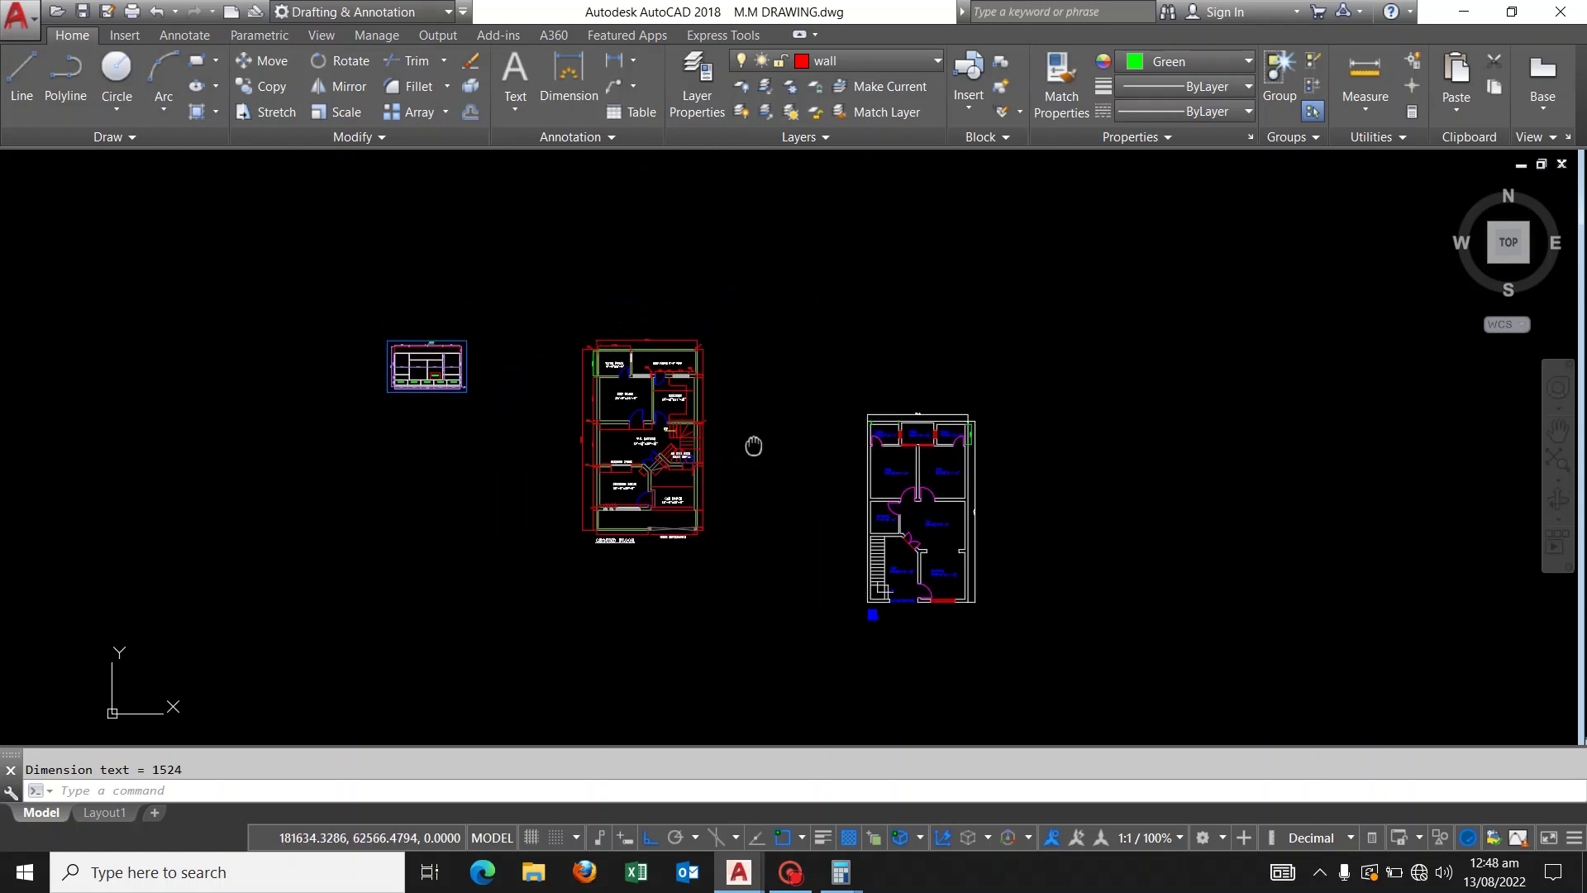
scroll(652, 396, "up", 2)
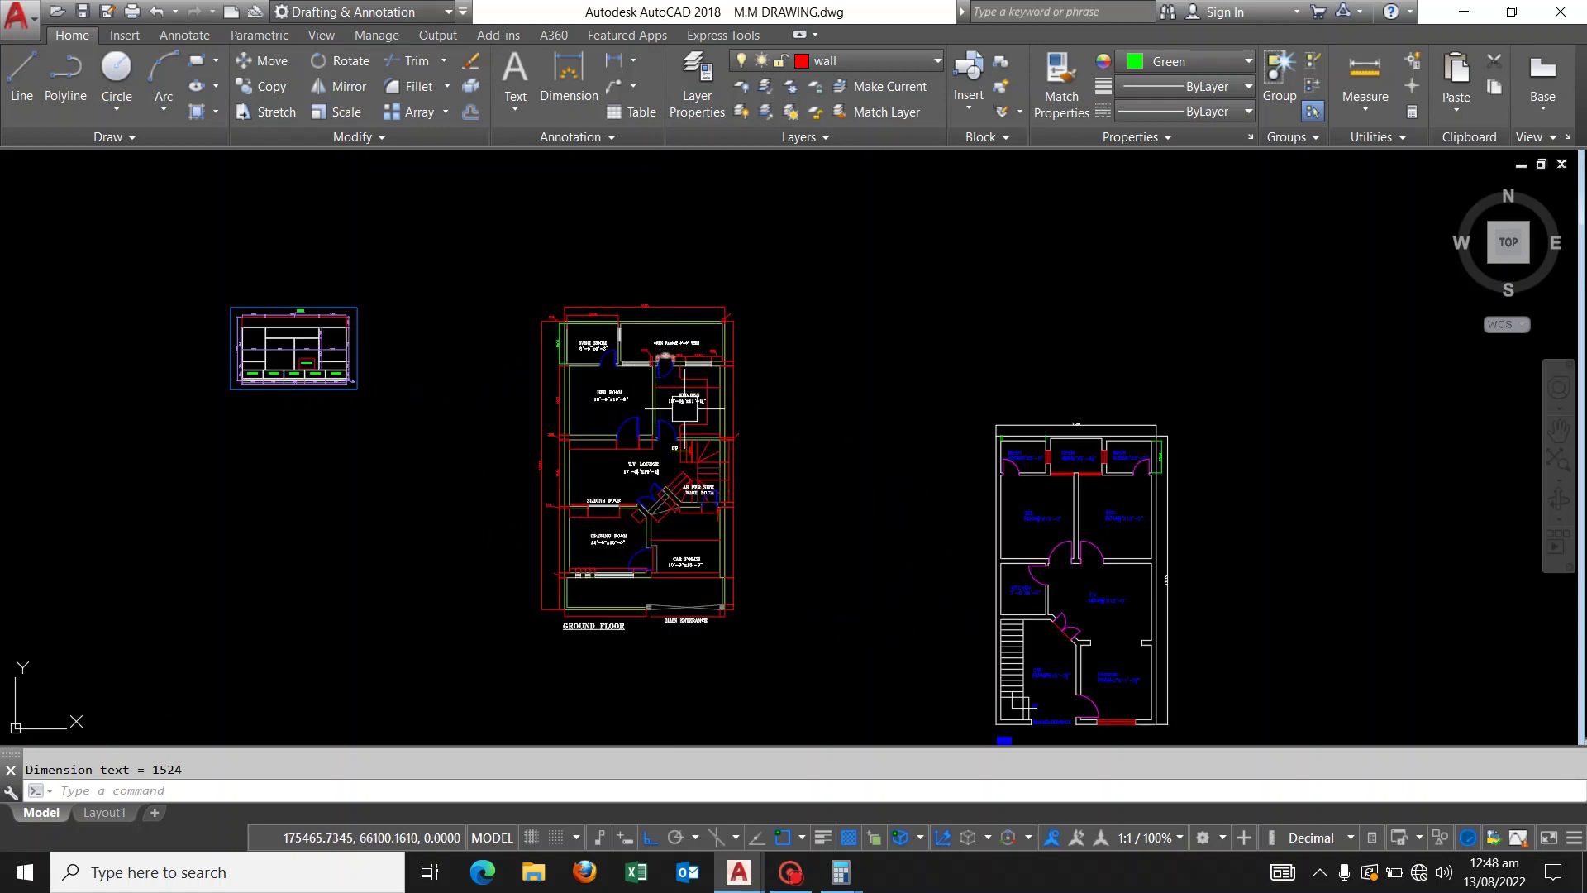
scroll(651, 393, "up", 2)
middle_click_drag(821, 364, 857, 362)
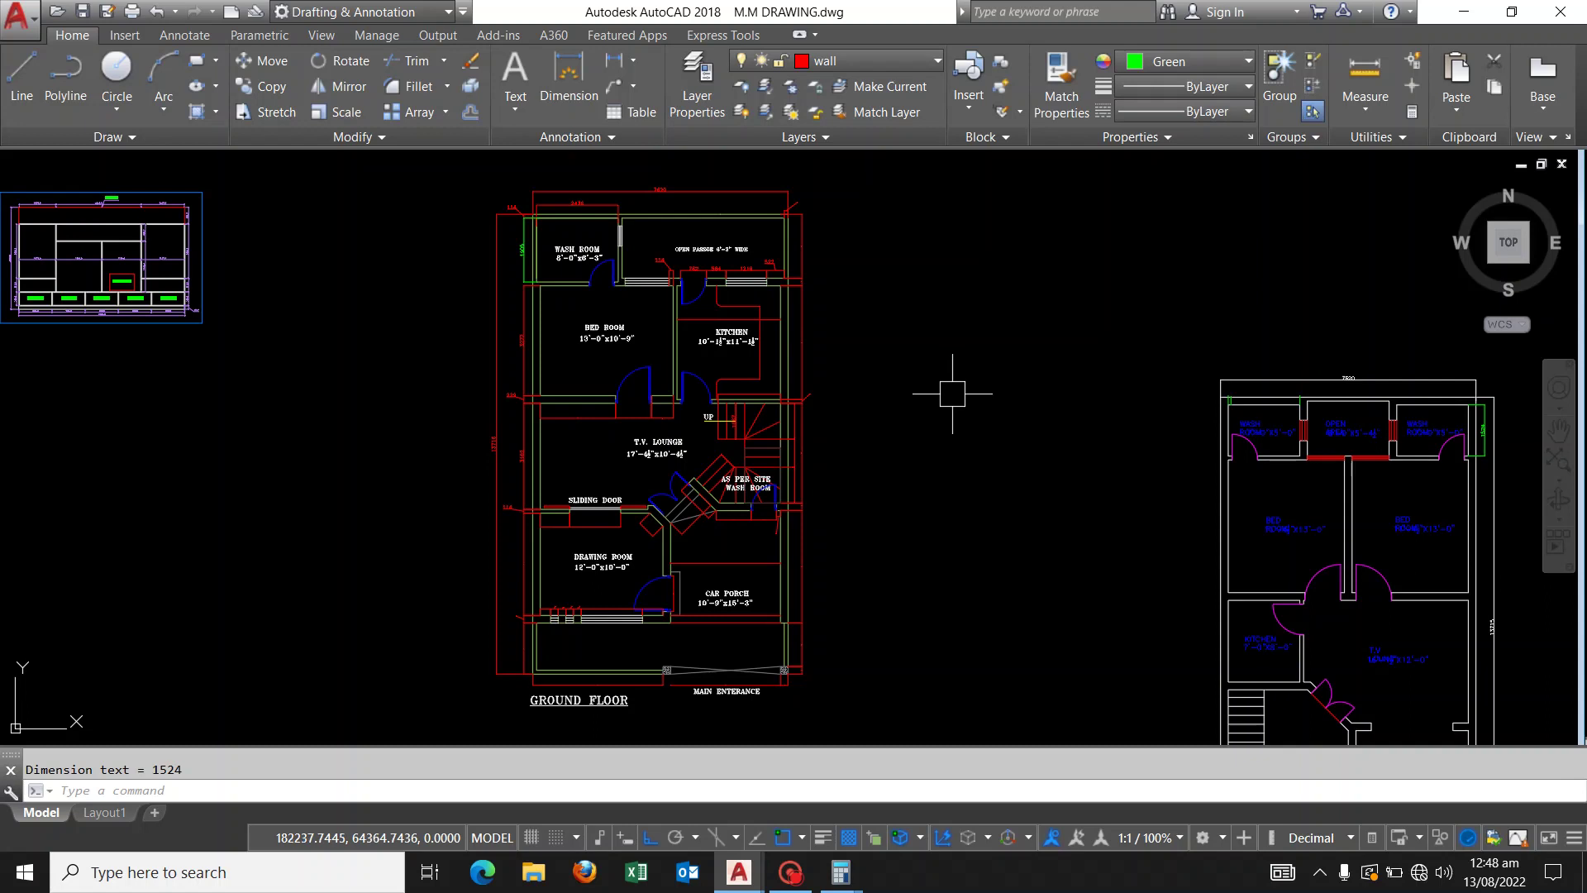
scroll(864, 418, "down", 2)
middle_click_drag(863, 418, 780, 394)
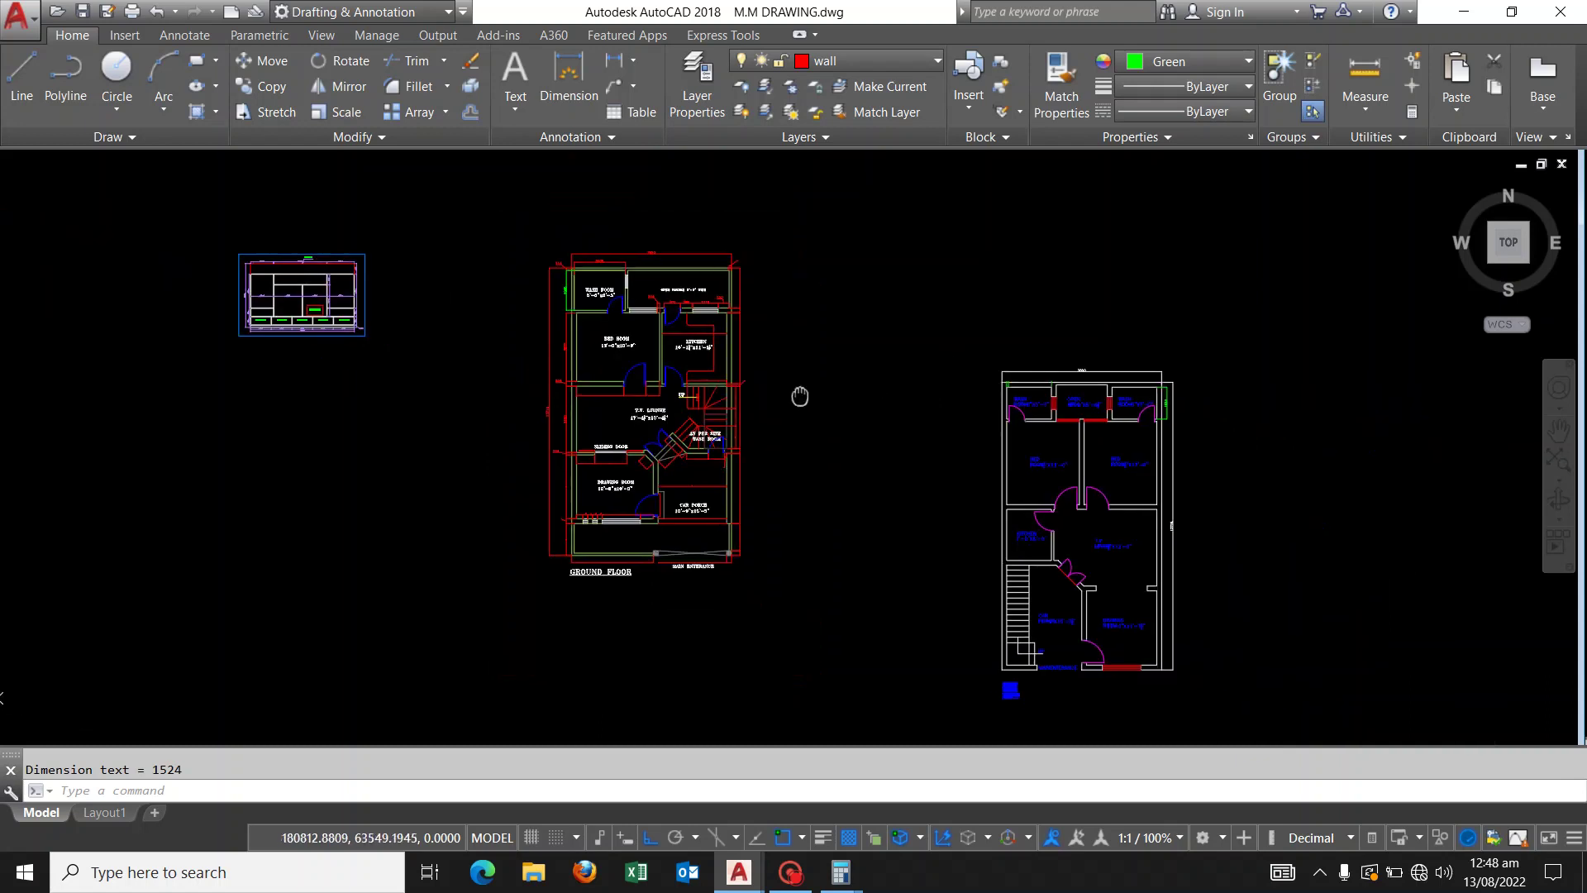